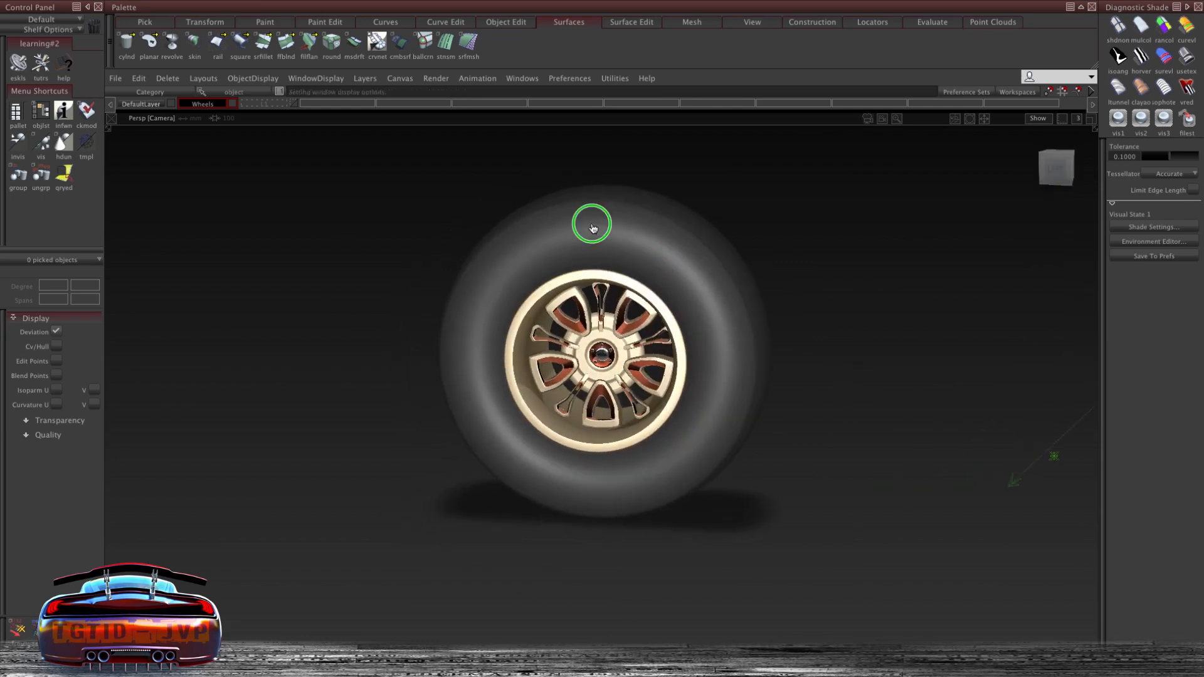
- Orbit around the finished wheel model to examine the tire and the rim design
{"action": "left_click", "coordinate": [551, 228]}
{"action": "left_click_drag", "start_coordinate": [457, 220], "coordinate": [583, 212], "text": "alt+shift"}
{"action": "left_click_drag", "start_coordinate": [631, 314], "coordinate": [658, 335], "text": "alt+shift"}
{"action": "right_click_drag", "start_coordinate": [723, 382], "coordinate": [743, 358], "text": "alt+shift"}
{"action": "right_click_drag", "start_coordinate": [815, 263], "coordinate": [795, 260], "text": "ctrl+shift"}
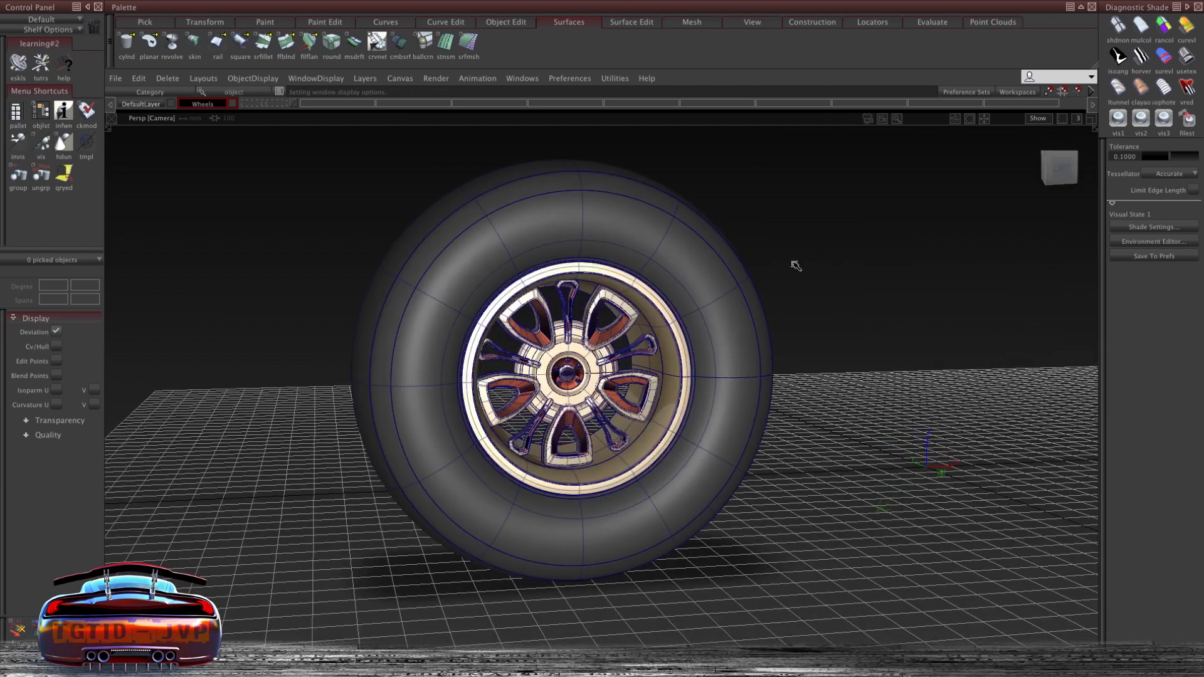
{"action": "middle_click_drag", "start_coordinate": [761, 228], "coordinate": [737, 162], "text": "alt+shift"}
{"action": "left_click_drag", "start_coordinate": [846, 274], "coordinate": [715, 245], "text": "alt+shift"}
{"action": "left_click_drag", "start_coordinate": [812, 211], "coordinate": [787, 233], "text": "alt+shift"}
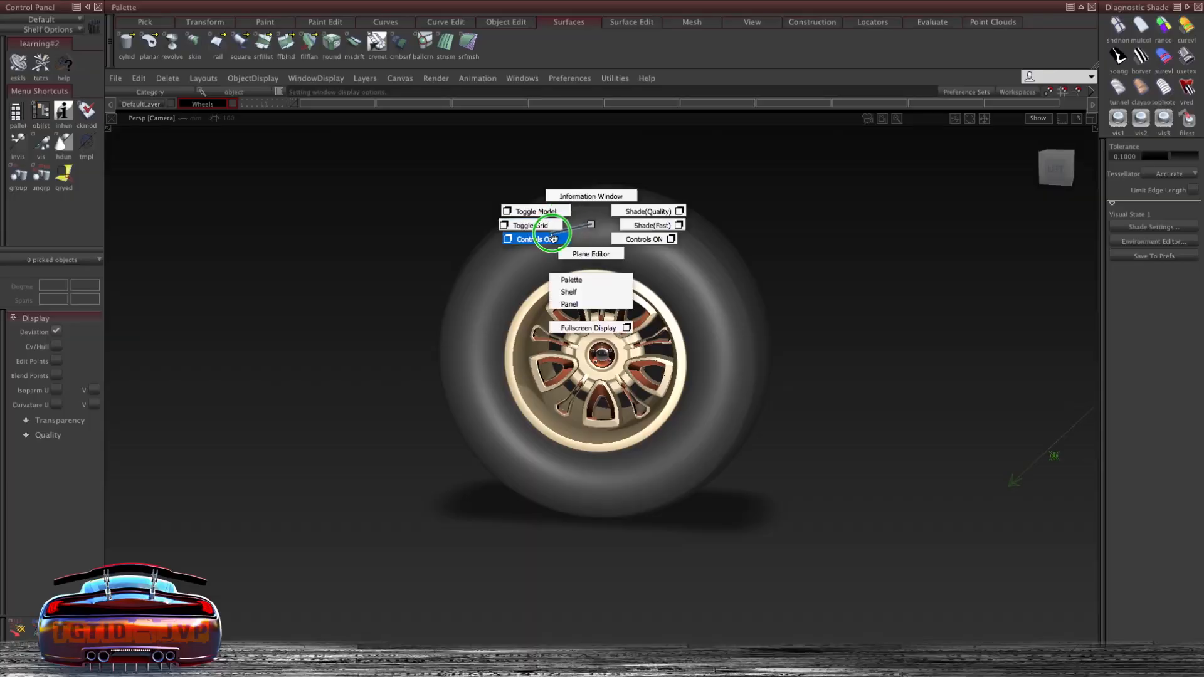
{"action": "right_click_drag", "start_coordinate": [553, 238], "coordinate": [551, 226], "text": "ctrl+shift"}
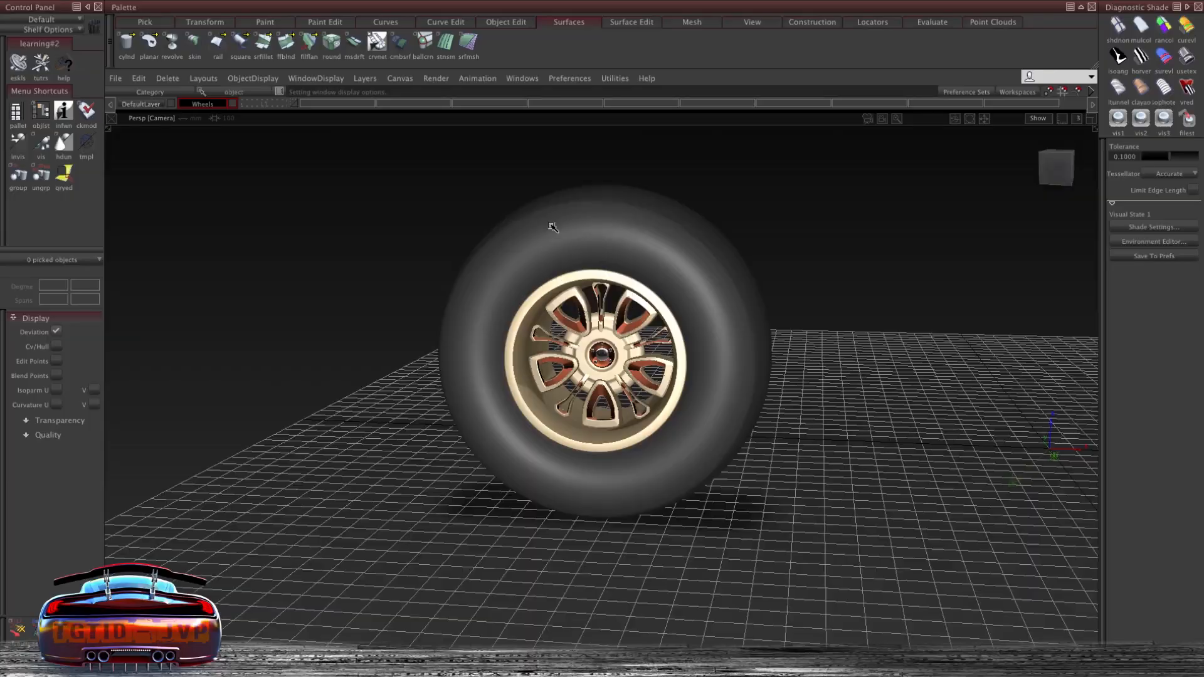
{"action": "mouse_move", "coordinate": [457, 226]}
{"action": "right_mouse_down", "text": "alt+shift"}
{"action": "mouse_move", "coordinate": [816, 264]}
{"action": "mouse_move", "coordinate": [797, 255]}
{"action": "right_mouse_up", "text": "alt+shift"}
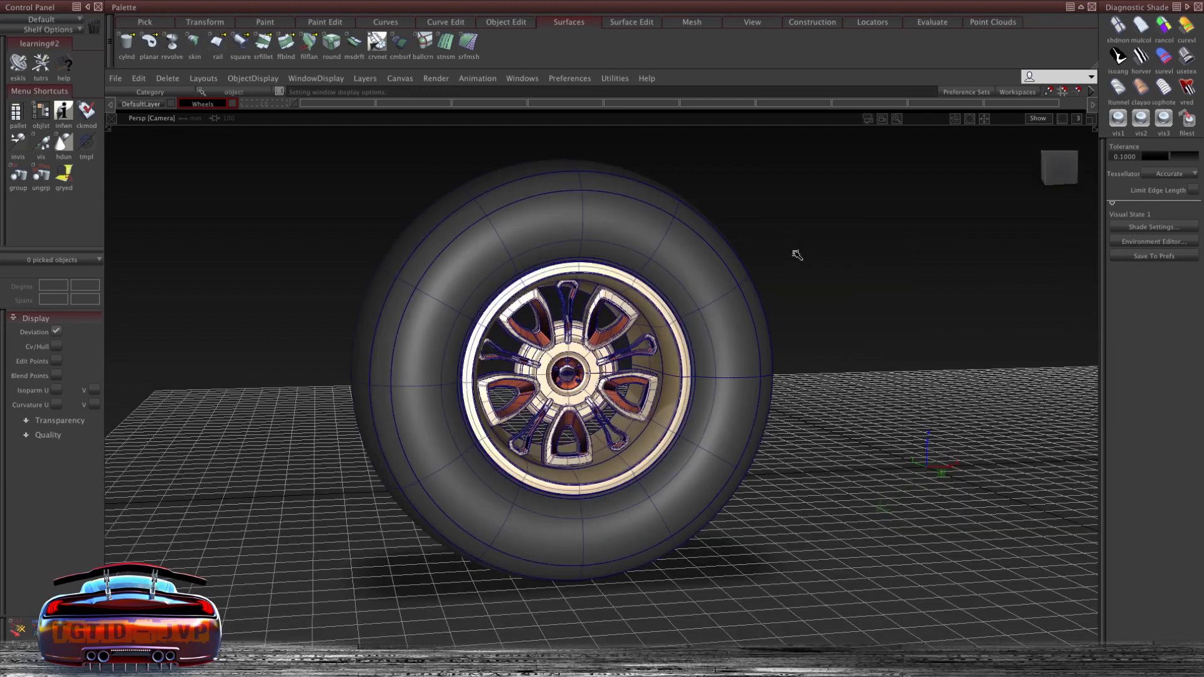
{"action": "middle_click_drag", "start_coordinate": [759, 228], "coordinate": [758, 219], "text": "alt+shift"}
{"action": "mouse_move", "coordinate": [717, 278]}
{"action": "left_mouse_down", "text": "alt+shift"}
{"action": "mouse_move", "coordinate": [812, 260]}
{"action": "mouse_move", "coordinate": [717, 249]}
{"action": "left_mouse_up", "text": "alt+shift"}
{"action": "middle_click_drag", "start_coordinate": [813, 211], "coordinate": [787, 233], "text": "alt+shift"}
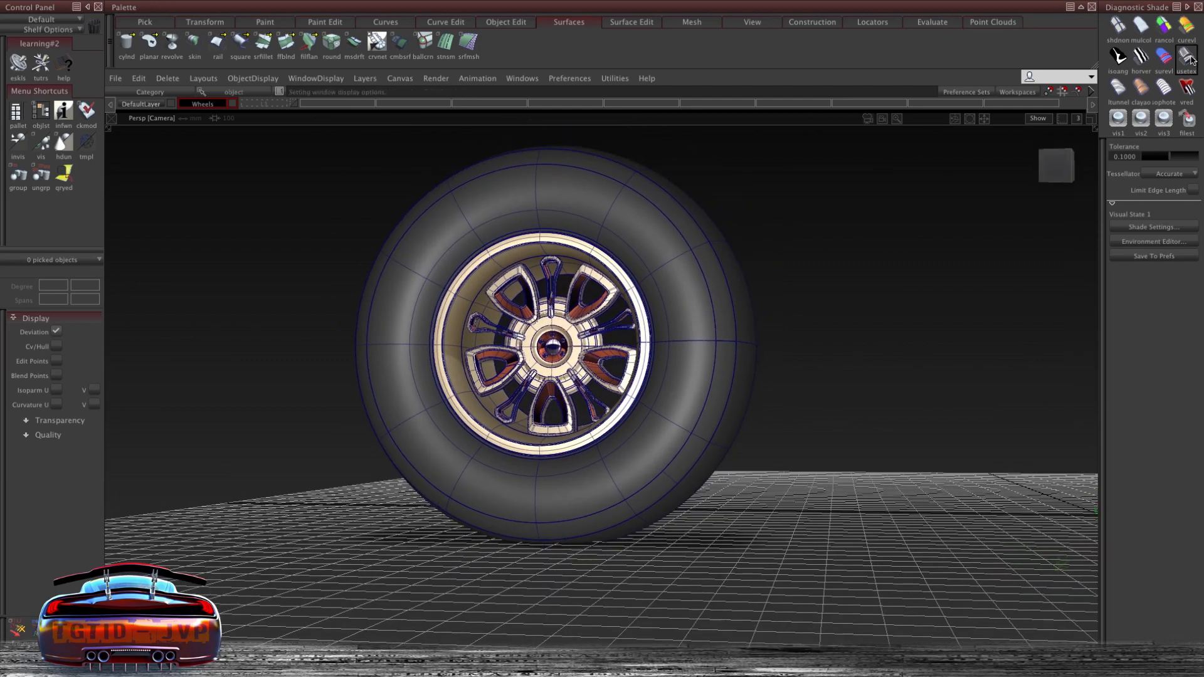
{"action": "middle_click_drag", "start_coordinate": [844, 233], "coordinate": [840, 236], "text": "alt+shift"}
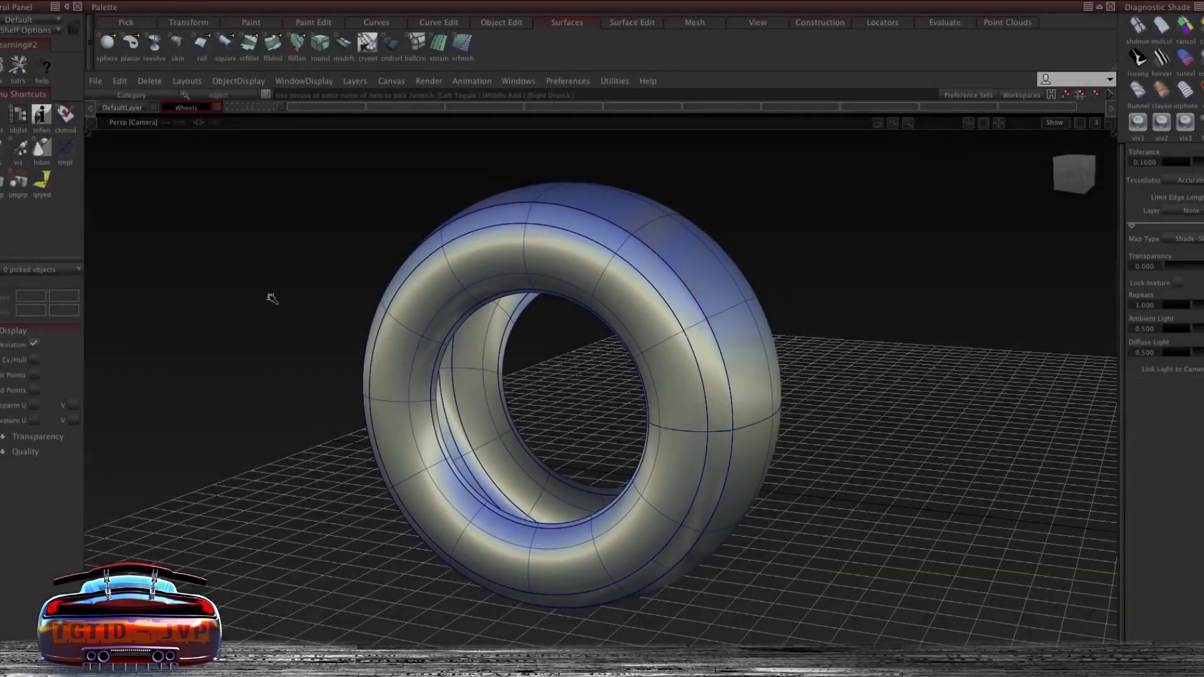
- Orbit around the tire on its own and pick its surfaces to inspect how they are built
{"action": "right_click_drag", "start_coordinate": [269, 295], "coordinate": [381, 295], "text": "alt+shift"}
{"action": "left_click_drag", "start_coordinate": [381, 294], "coordinate": [814, 352], "text": "alt+shift"}
{"action": "left_click_drag", "start_coordinate": [683, 292], "coordinate": [686, 326], "text": "ctrl+shift"}
{"action": "left_click", "coordinate": [745, 348]}
{"action": "mouse_move", "coordinate": [833, 359]}
{"action": "left_mouse_down", "text": "alt+shift"}
{"action": "mouse_move", "coordinate": [790, 311]}
{"action": "mouse_move", "coordinate": [682, 263]}
{"action": "mouse_move", "coordinate": [529, 244]}
{"action": "mouse_move", "coordinate": [662, 280]}
{"action": "mouse_move", "coordinate": [684, 347]}
{"action": "left_mouse_up", "text": "alt+shift"}
{"action": "left_click_drag", "start_coordinate": [669, 352], "coordinate": [671, 324], "text": "ctrl+shift"}
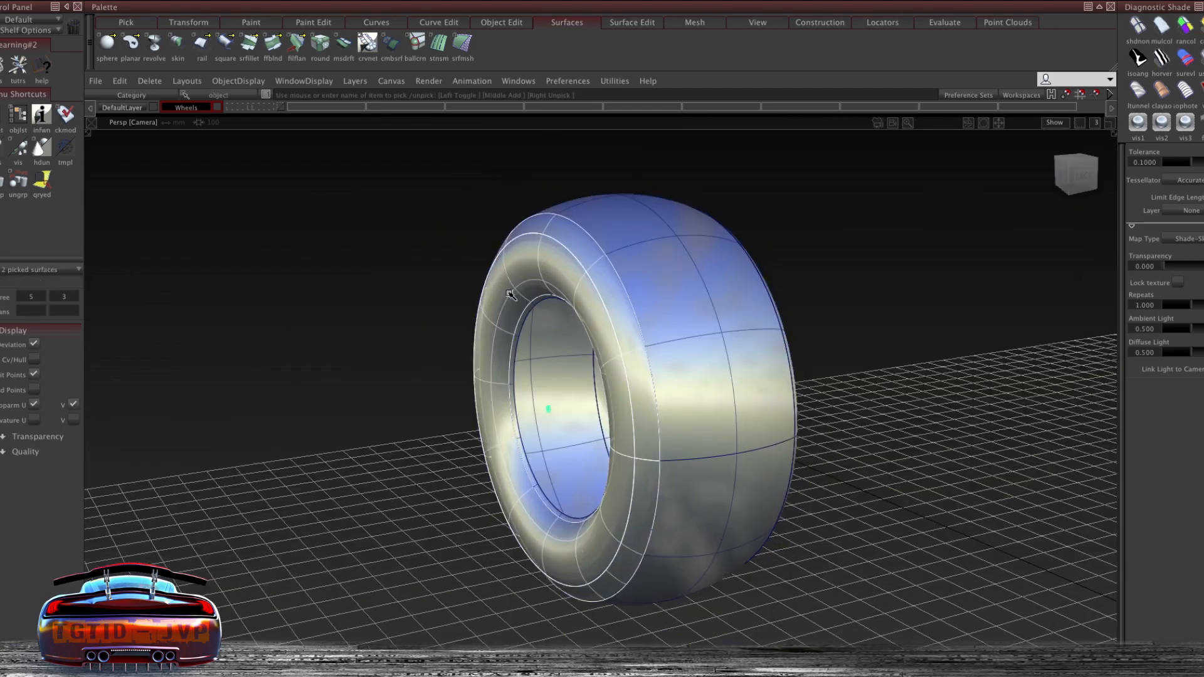
{"action": "left_click", "coordinate": [524, 317]}
{"action": "left_click", "coordinate": [528, 324]}
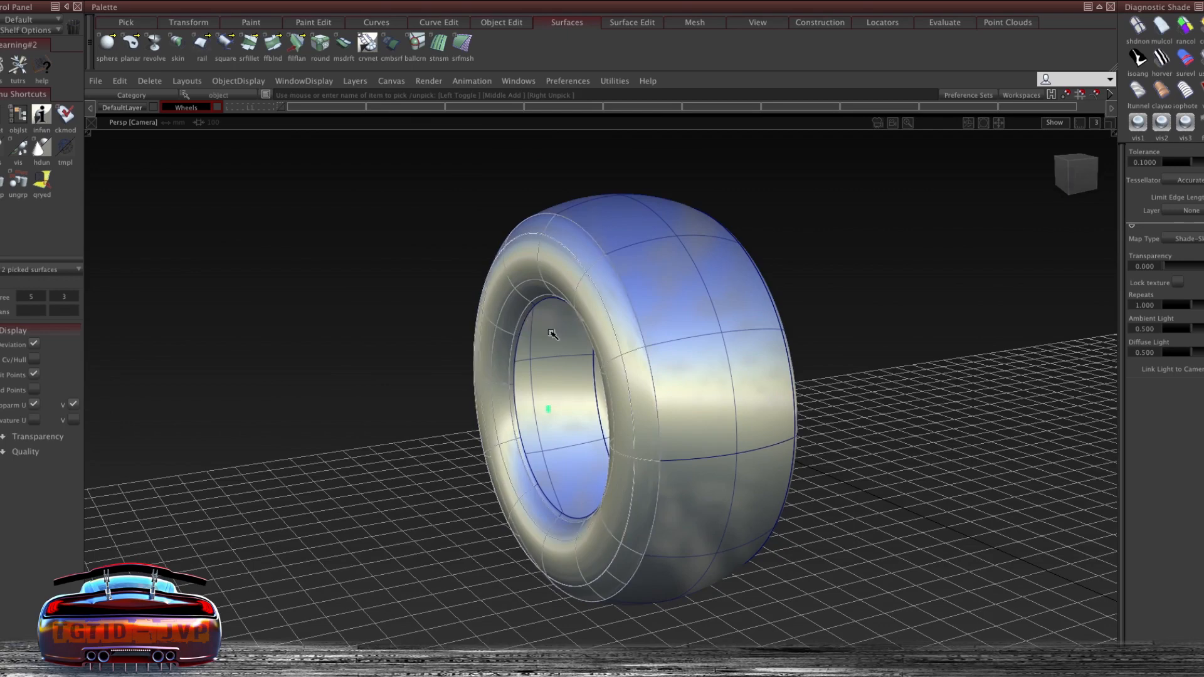
{"action": "left_click_drag", "start_coordinate": [550, 350], "coordinate": [889, 375], "text": "alt+shift"}
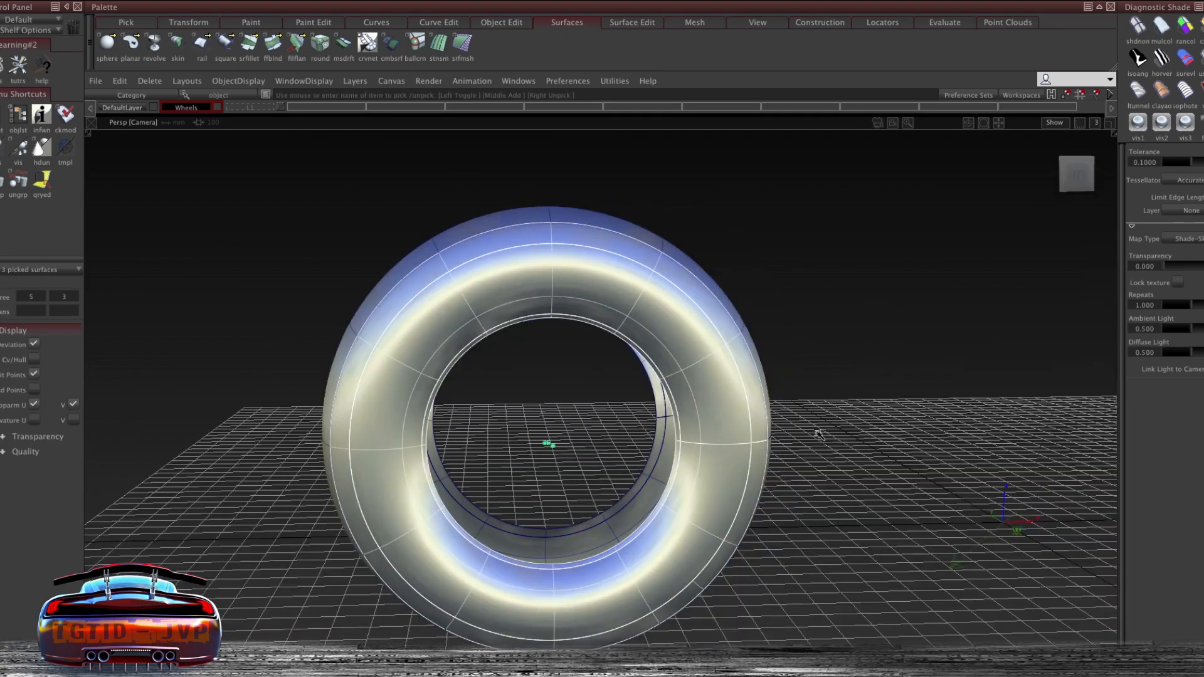
{"action": "left_click_drag", "start_coordinate": [819, 433], "coordinate": [977, 162], "text": "ctrl+shift"}
{"action": "left_click_drag", "start_coordinate": [347, 263], "coordinate": [545, 250], "text": "alt+shift"}
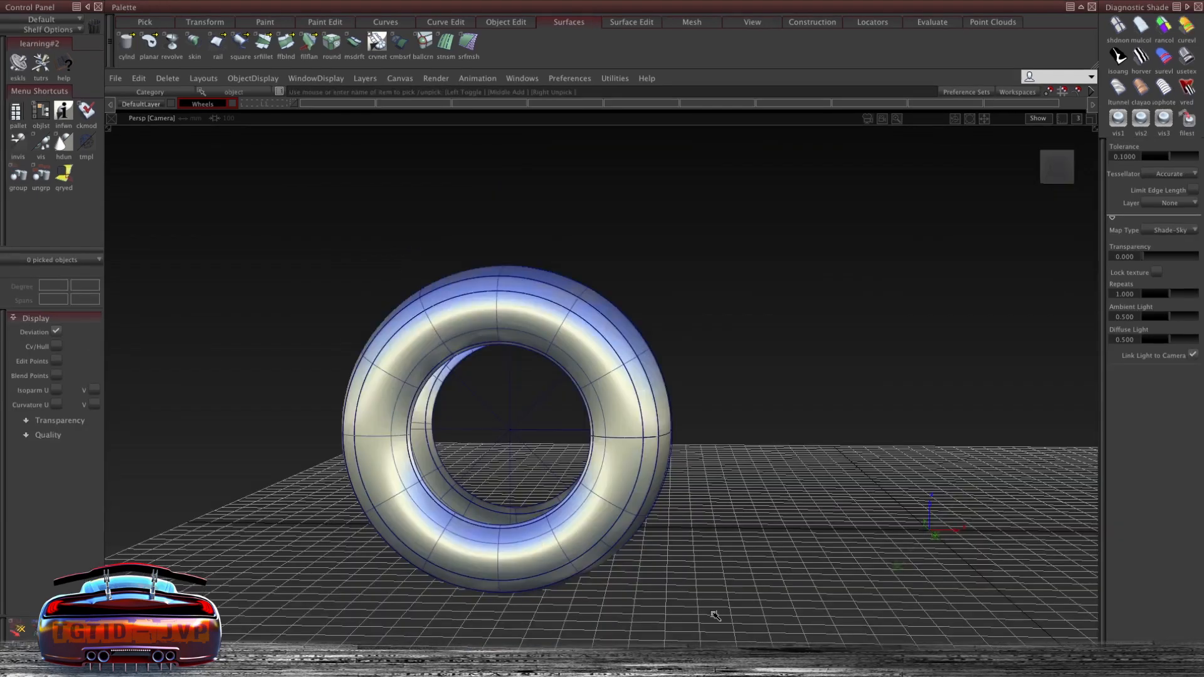
{"action": "left_click_drag", "start_coordinate": [744, 358], "coordinate": [702, 382], "text": "alt+shift"}
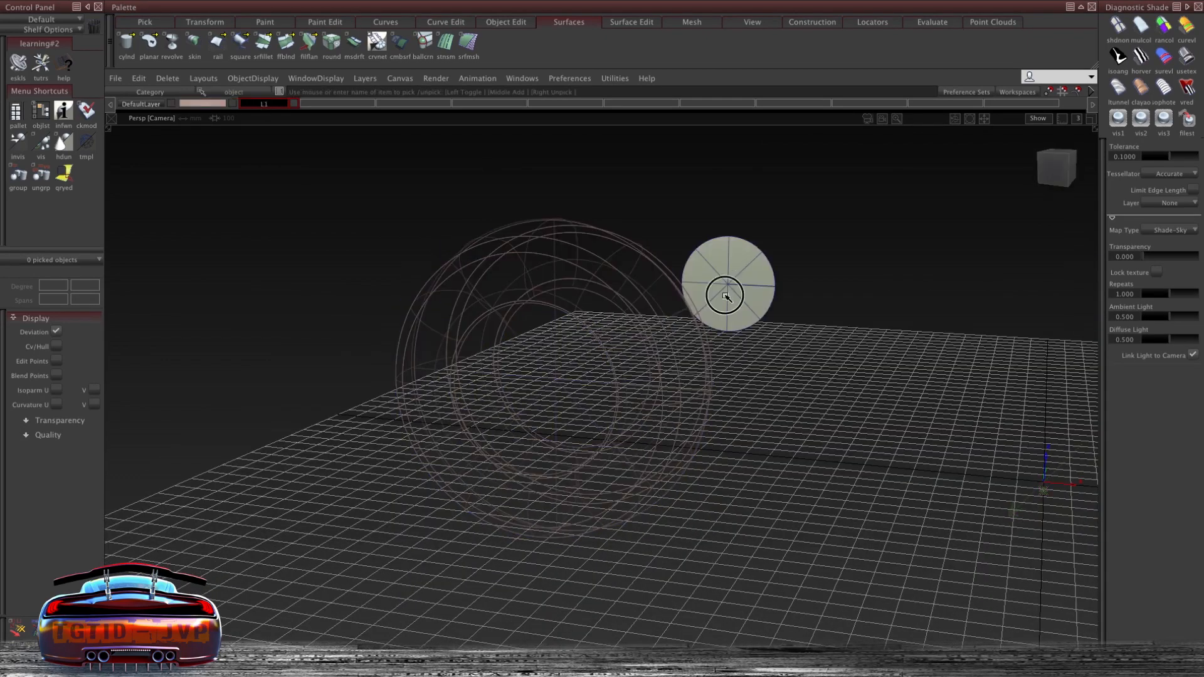
- Delete the small disc surface floating beside the tire
{"action": "left_click", "coordinate": [724, 295]}
{"action": "key", "text": "Delete"}
{"action": "key", "text": "Return"}
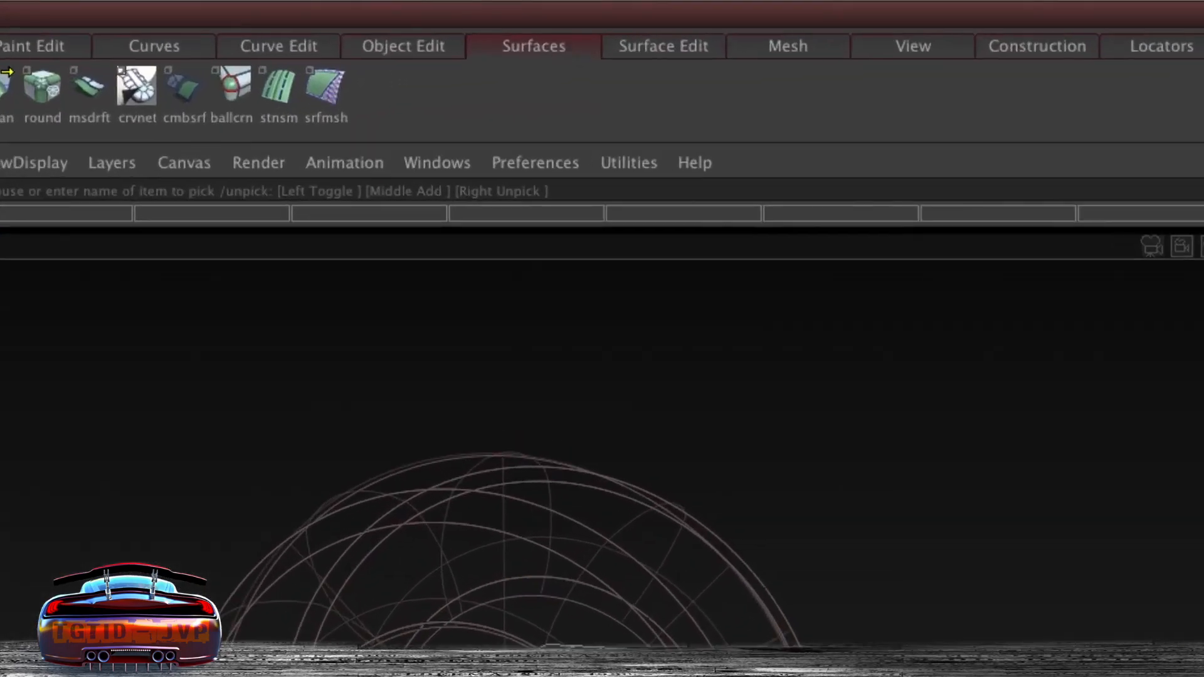
- Create a cylinder at the centre of the wheel in the left view
{"action": "left_click_drag", "start_coordinate": [127, 42], "coordinate": [126, 104]}
{"action": "left_click_drag", "start_coordinate": [215, 216], "coordinate": [215, 357]}
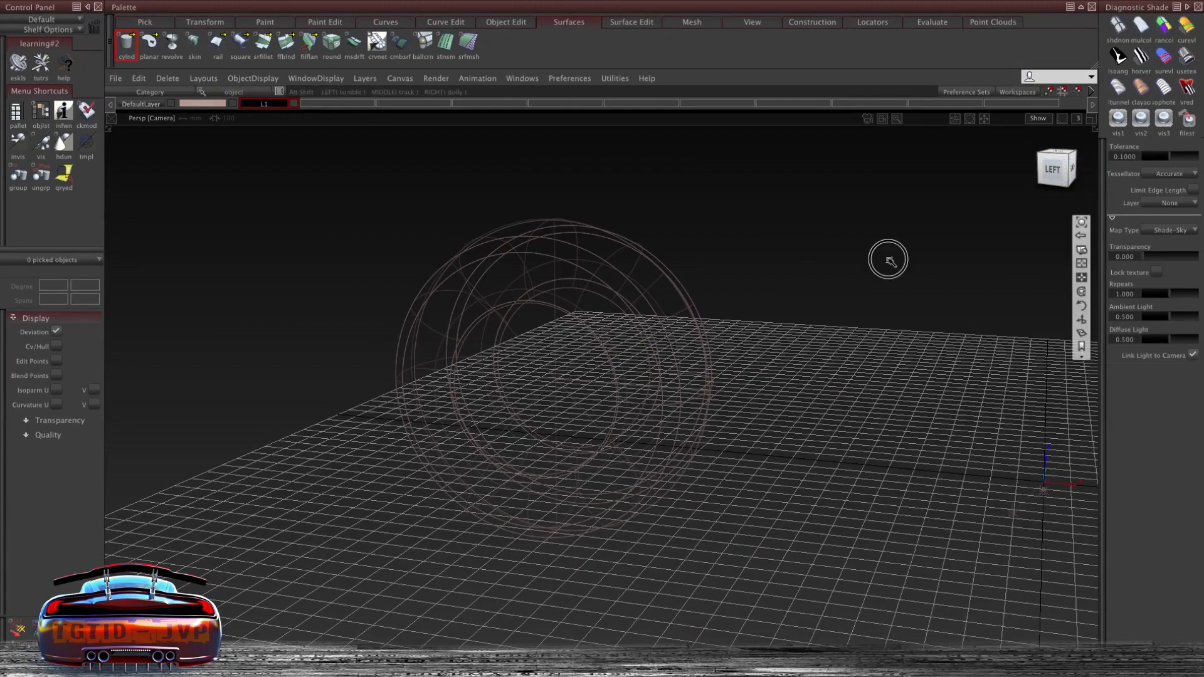
{"action": "left_click_drag", "start_coordinate": [888, 260], "coordinate": [1027, 216], "text": "alt+shift"}
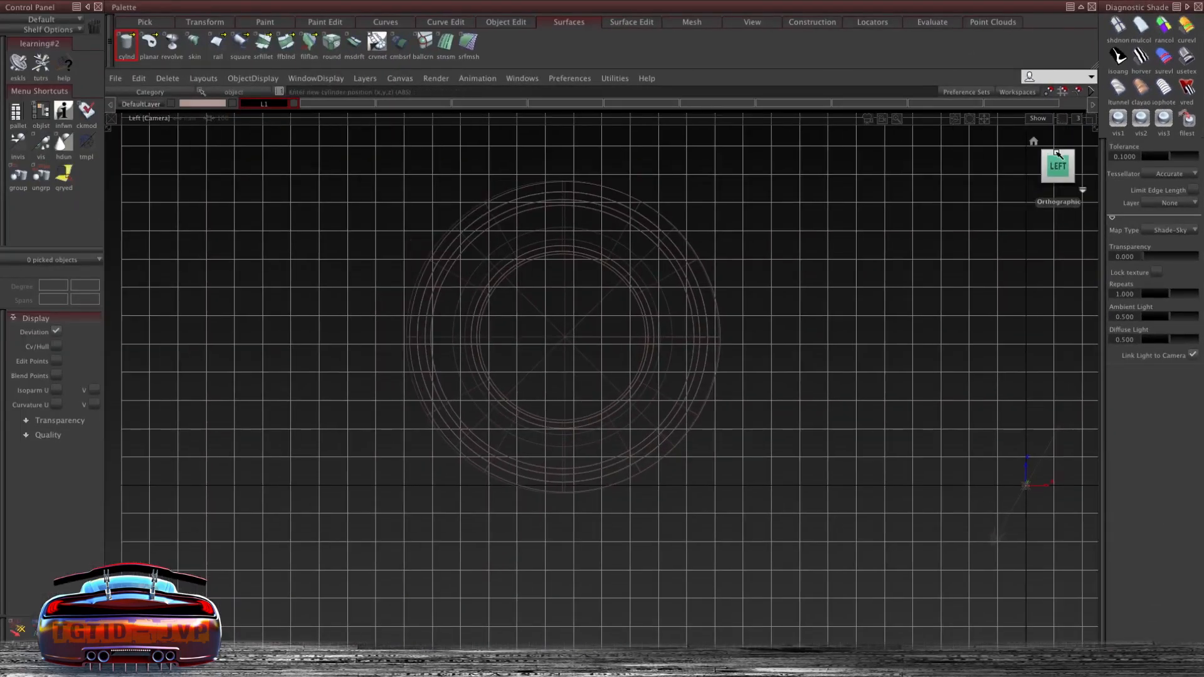
{"action": "mouse_move", "coordinate": [782, 315]}
{"action": "middle_mouse_down", "text": "alt+shift"}
{"action": "mouse_move", "coordinate": [834, 298]}
{"action": "mouse_move", "coordinate": [766, 299]}
{"action": "middle_mouse_up", "text": "alt+shift"}
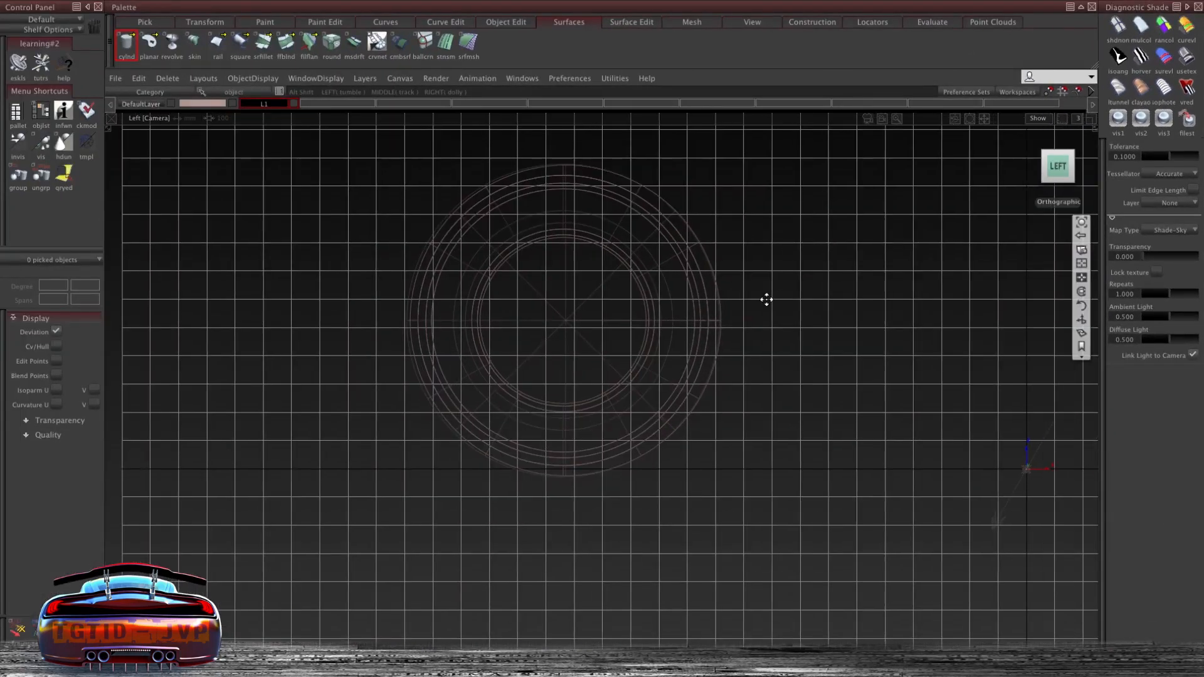
{"action": "left_click", "coordinate": [566, 325]}
- Return to the perspective view and turn on hardware shading to display the cylinder surfaces
{"action": "mouse_move", "coordinate": [1058, 168]}
{"action": "left_mouse_down"}
{"action": "mouse_move", "coordinate": [949, 188]}
{"action": "mouse_move", "coordinate": [1036, 192]}
{"action": "mouse_move", "coordinate": [1046, 175]}
{"action": "left_mouse_up"}
{"action": "left_click", "coordinate": [1063, 172]}
{"action": "left_click", "coordinate": [1035, 168]}
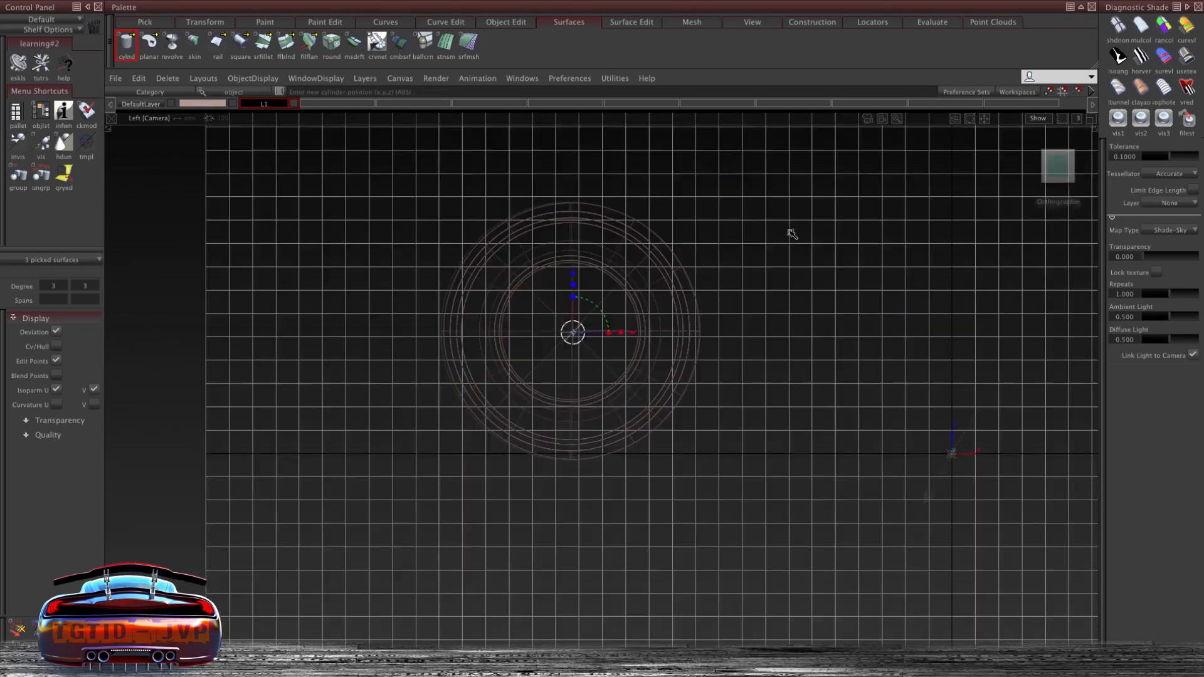
{"action": "left_click", "coordinate": [1058, 150]}
{"action": "middle_click_drag", "start_coordinate": [775, 177], "coordinate": [775, 304]}
{"action": "left_click", "coordinate": [1057, 159]}
{"action": "middle_click_drag", "start_coordinate": [617, 273], "coordinate": [632, 273]}
{"action": "left_click_drag", "start_coordinate": [632, 274], "coordinate": [533, 157], "text": "alt+shift"}
{"action": "right_click_drag", "start_coordinate": [533, 157], "coordinate": [677, 163], "text": "alt+shift"}
{"action": "left_click", "coordinate": [1189, 55]}
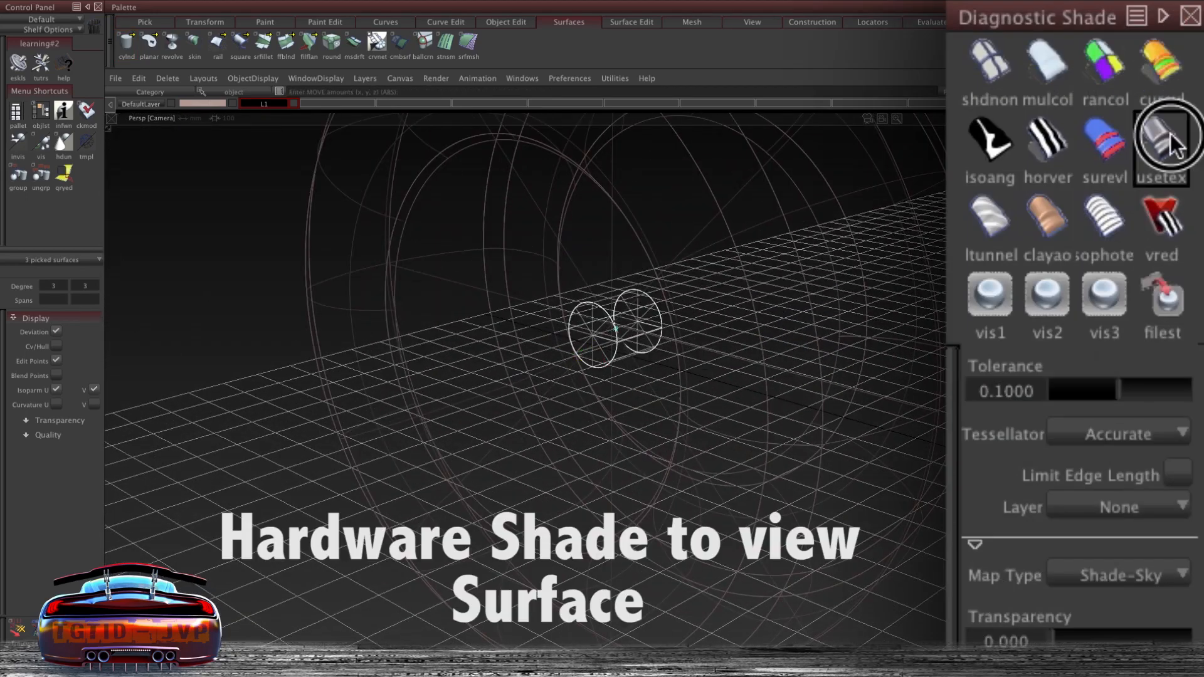
{"action": "middle_click_drag", "start_coordinate": [695, 338], "coordinate": [622, 356], "text": "alt+shift"}
{"action": "right_click_drag", "start_coordinate": [622, 355], "coordinate": [626, 347], "text": "alt+shift"}
{"action": "left_click_drag", "start_coordinate": [627, 347], "coordinate": [652, 397], "text": "alt+shift"}
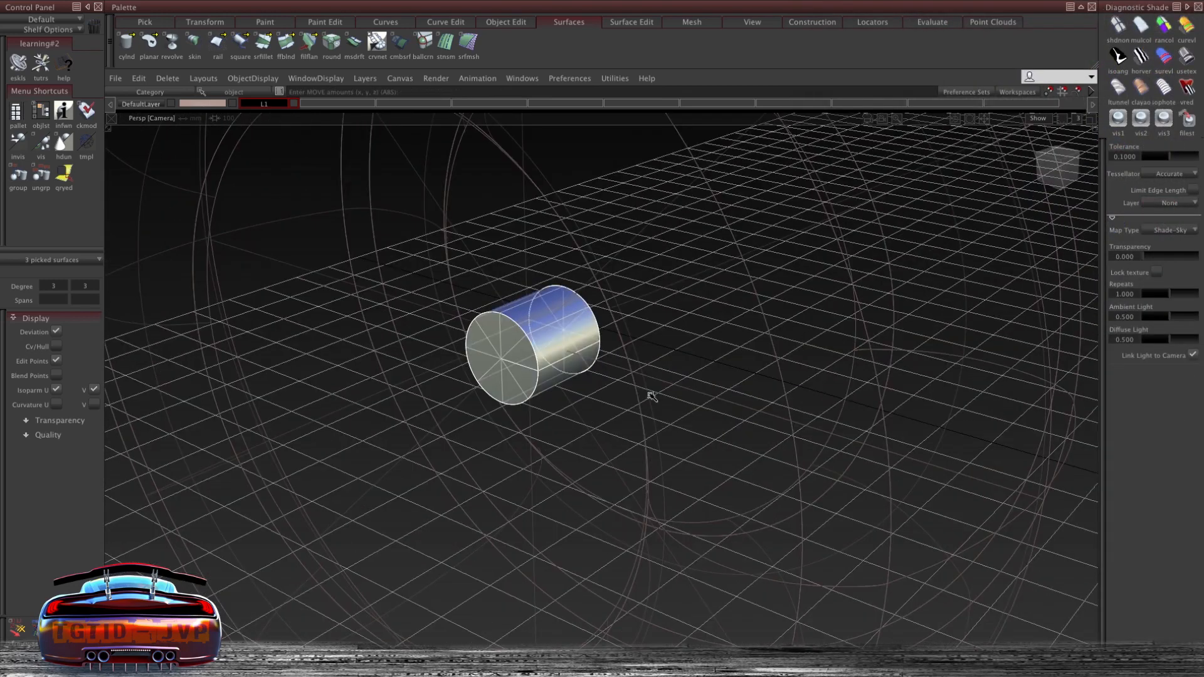
{"action": "left_click", "coordinate": [652, 397]}
{"action": "left_click", "coordinate": [592, 268]}
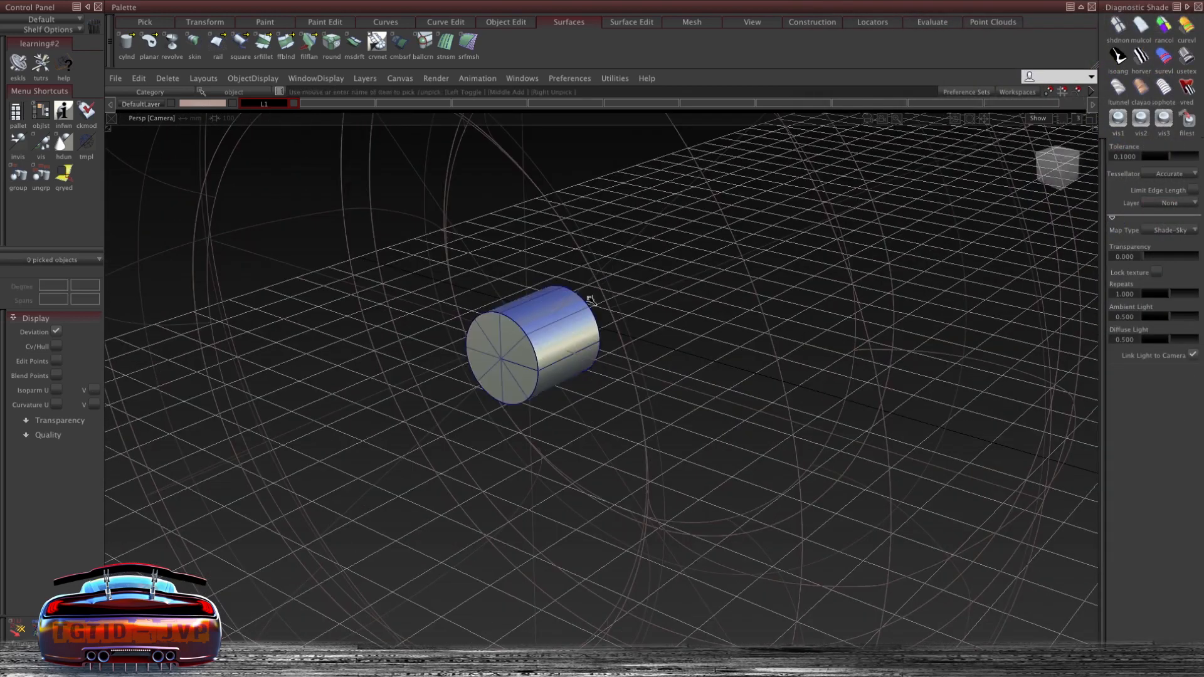
- Ungroup the cylinder with the Delete Node method and Preserve Position set to Yes
{"action": "left_click", "coordinate": [568, 305]}
{"action": "left_click", "coordinate": [139, 79]}
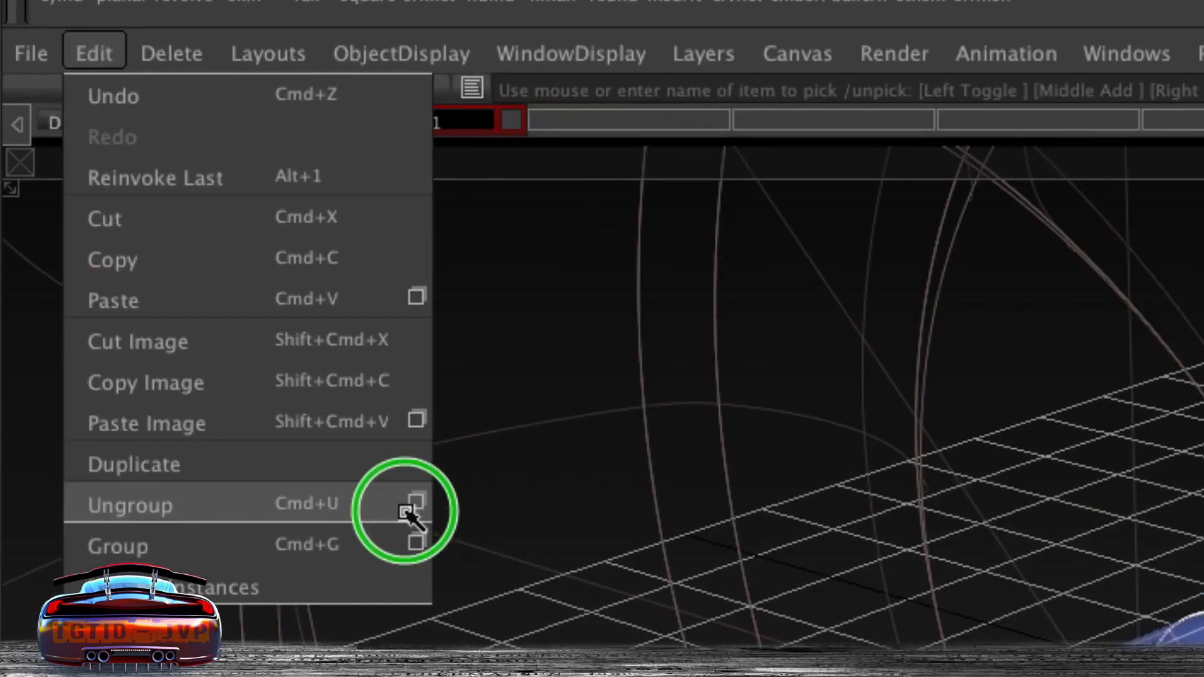
{"action": "left_click", "coordinate": [406, 511]}
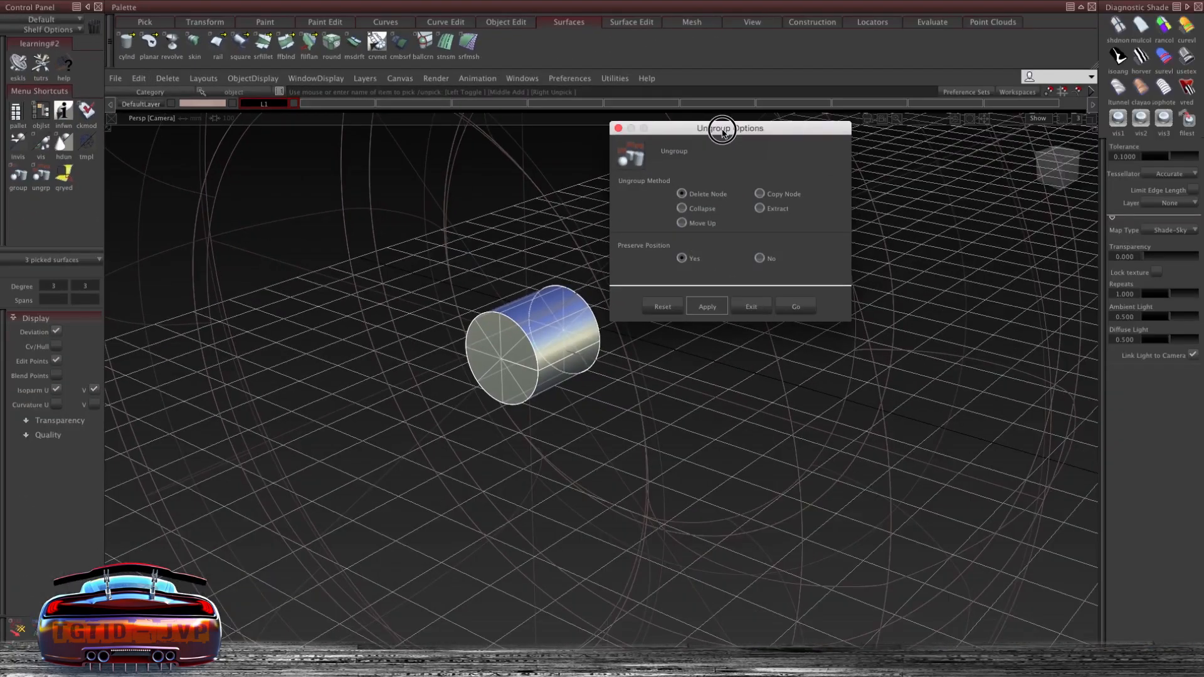
{"action": "left_click_drag", "start_coordinate": [722, 130], "coordinate": [898, 131]}
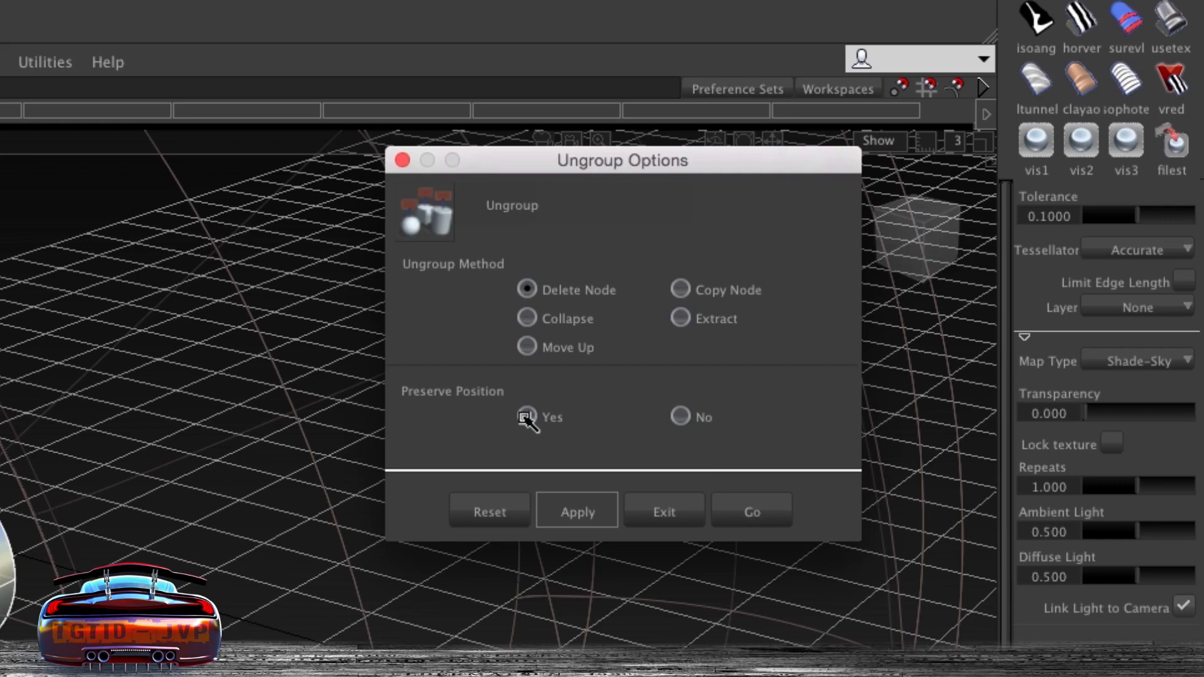
{"action": "left_click", "coordinate": [755, 511]}
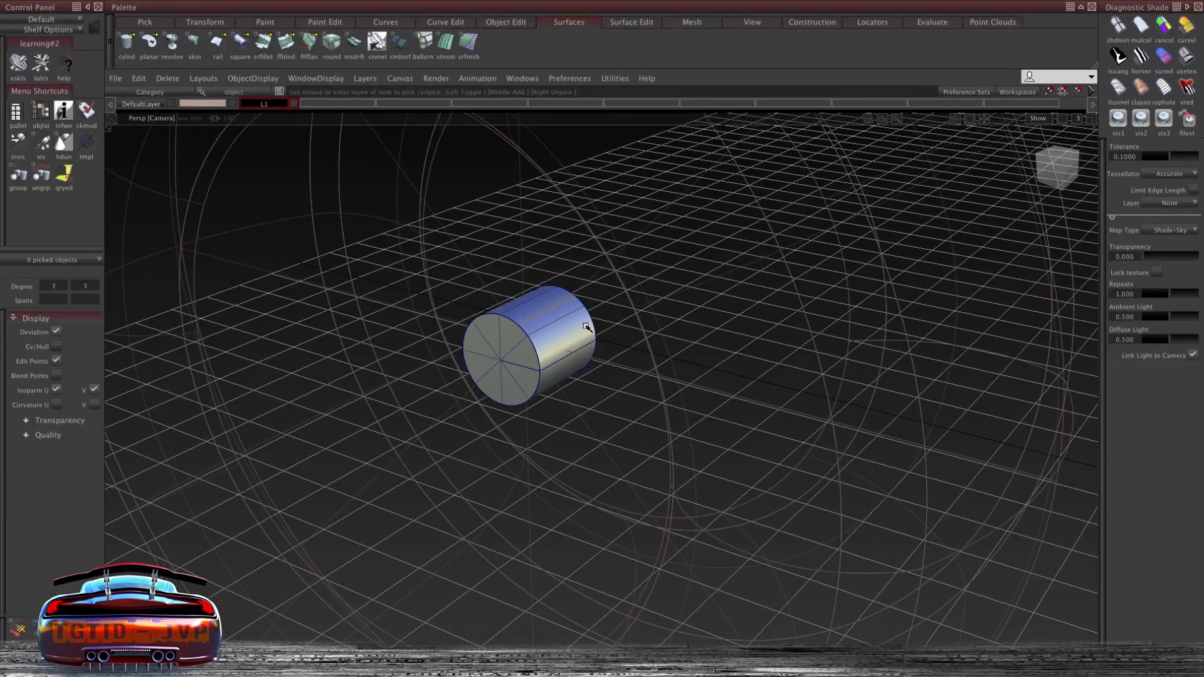
- Select and delete the cylinder's side surface
{"action": "left_click_drag", "start_coordinate": [571, 328], "coordinate": [533, 304], "text": "alt+shift"}
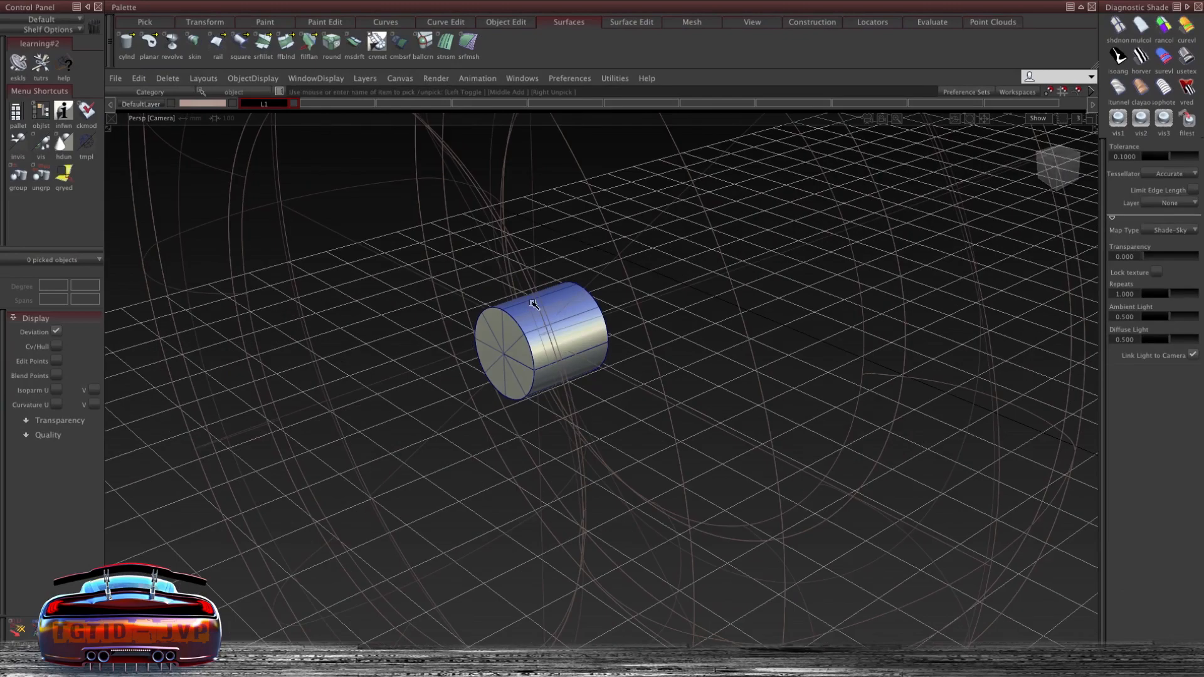
{"action": "left_click", "coordinate": [533, 304]}
{"action": "key", "text": "Delete"}
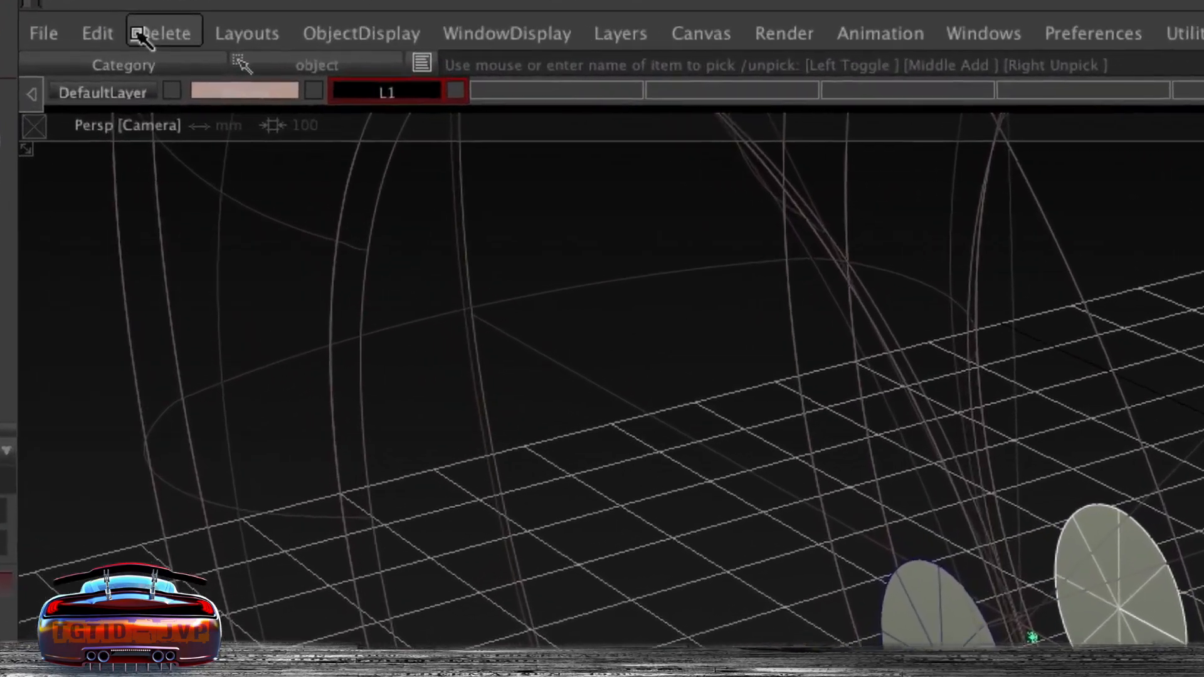
- Remove the second end cap through the Delete menu and confirm the deletion
{"action": "left_click", "coordinate": [138, 36]}
{"action": "left_click", "coordinate": [272, 38]}
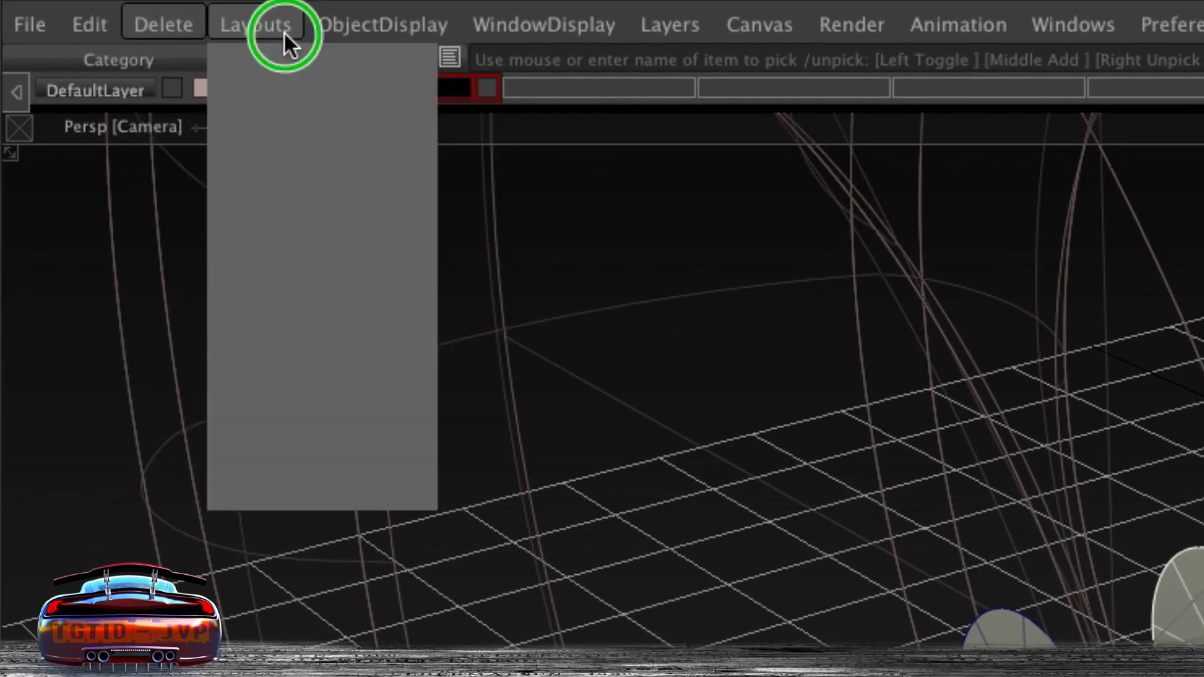
{"action": "left_click", "coordinate": [180, 28]}
{"action": "left_click", "coordinate": [430, 72]}
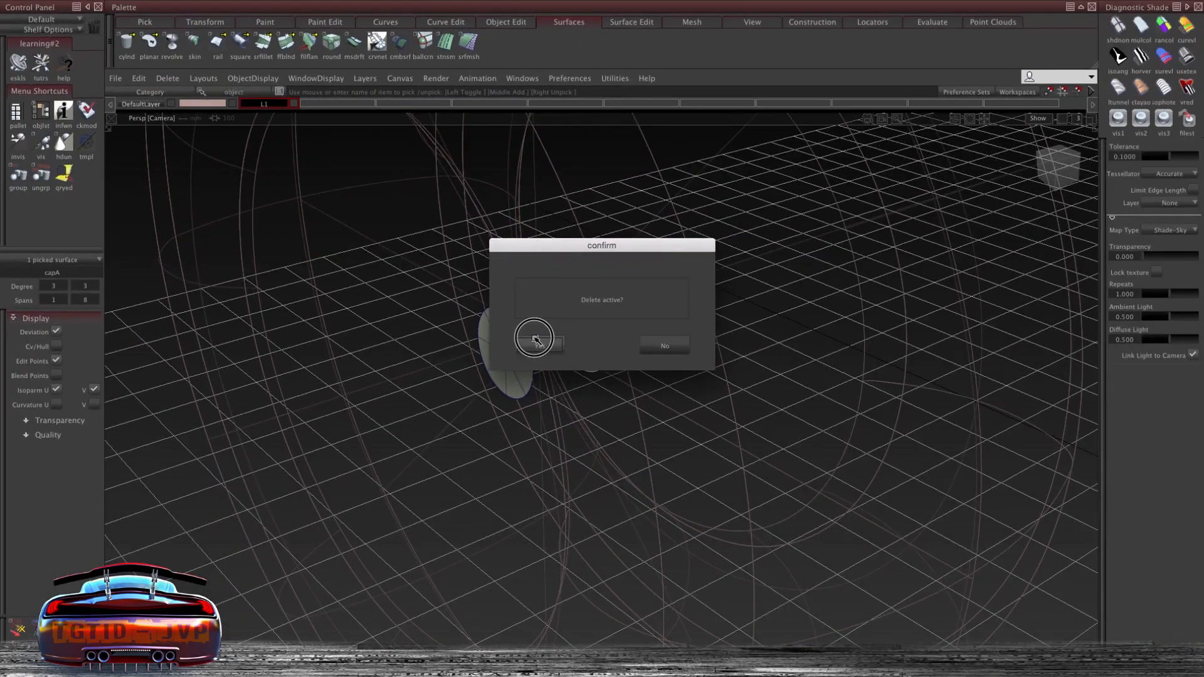
{"action": "left_click", "coordinate": [1019, 636]}
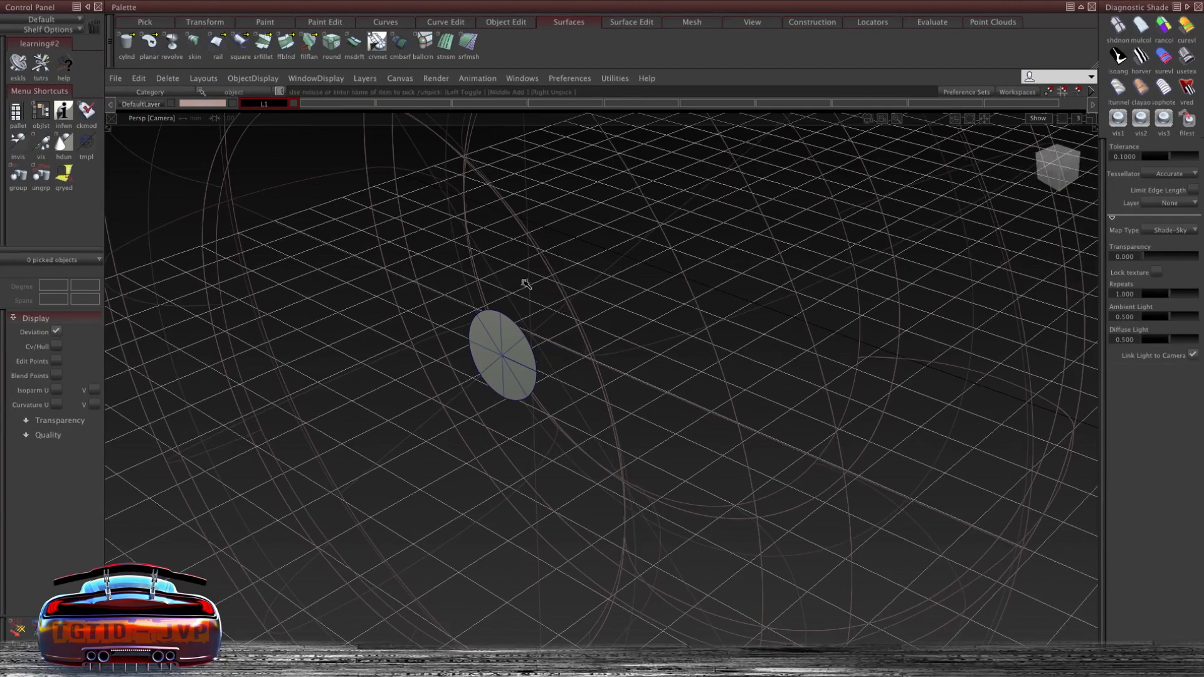
- Move the remaining cap into the centre of the wheel
{"action": "right_click", "coordinate": [526, 316], "text": "ctrl+shift"}
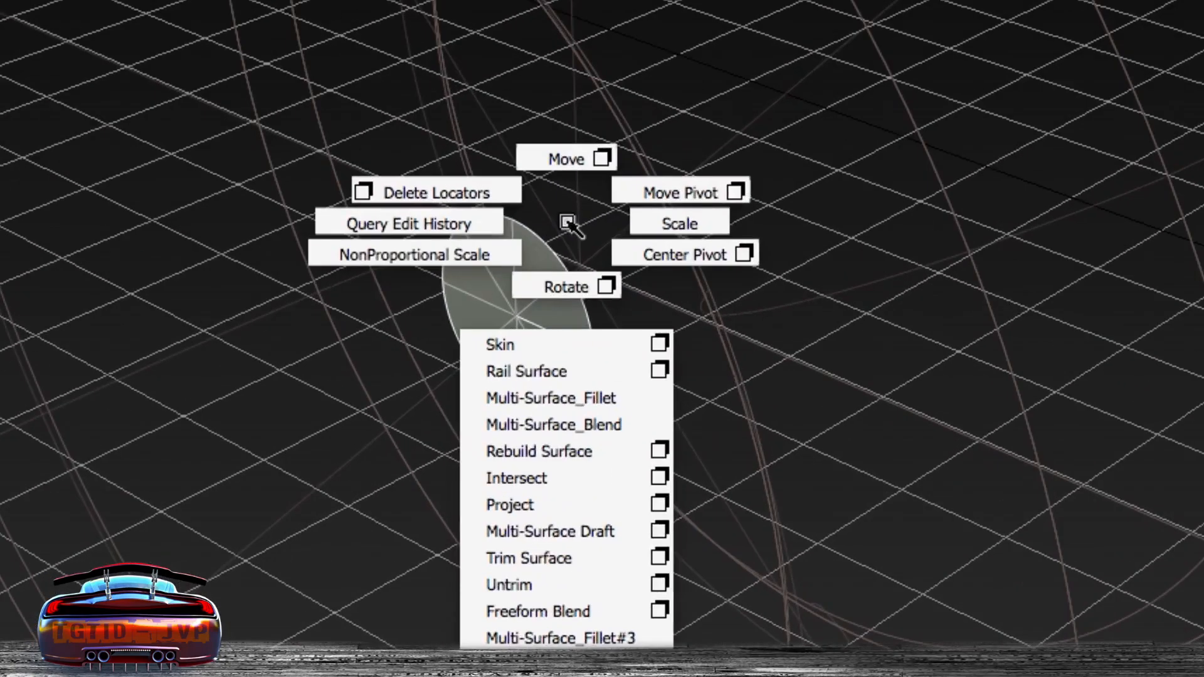
{"action": "right_click_drag", "start_coordinate": [568, 224], "coordinate": [696, 254], "text": "ctrl+shift"}
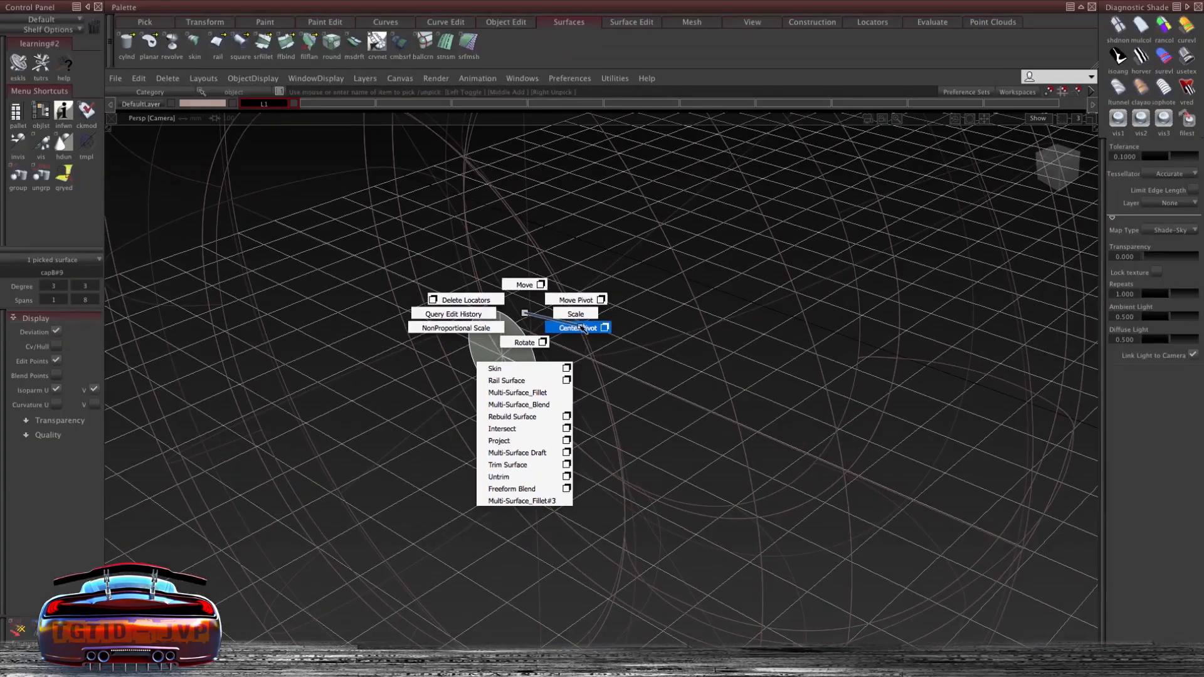
{"action": "right_click_drag", "start_coordinate": [582, 328], "coordinate": [581, 327], "text": "ctrl+shift"}
{"action": "left_click_drag", "start_coordinate": [572, 342], "coordinate": [325, 270], "text": "alt+shift"}
{"action": "middle_click_drag", "start_coordinate": [325, 266], "coordinate": [505, 277]}
{"action": "left_click_drag", "start_coordinate": [506, 276], "coordinate": [478, 266], "text": "alt+shift"}
{"action": "middle_click_drag", "start_coordinate": [478, 266], "coordinate": [487, 266]}
{"action": "left_click_drag", "start_coordinate": [489, 266], "coordinate": [652, 313], "text": "alt+shift"}
- In the left view, scale the cap up until it fills the tire's inner opening
{"action": "left_click", "coordinate": [1044, 171]}
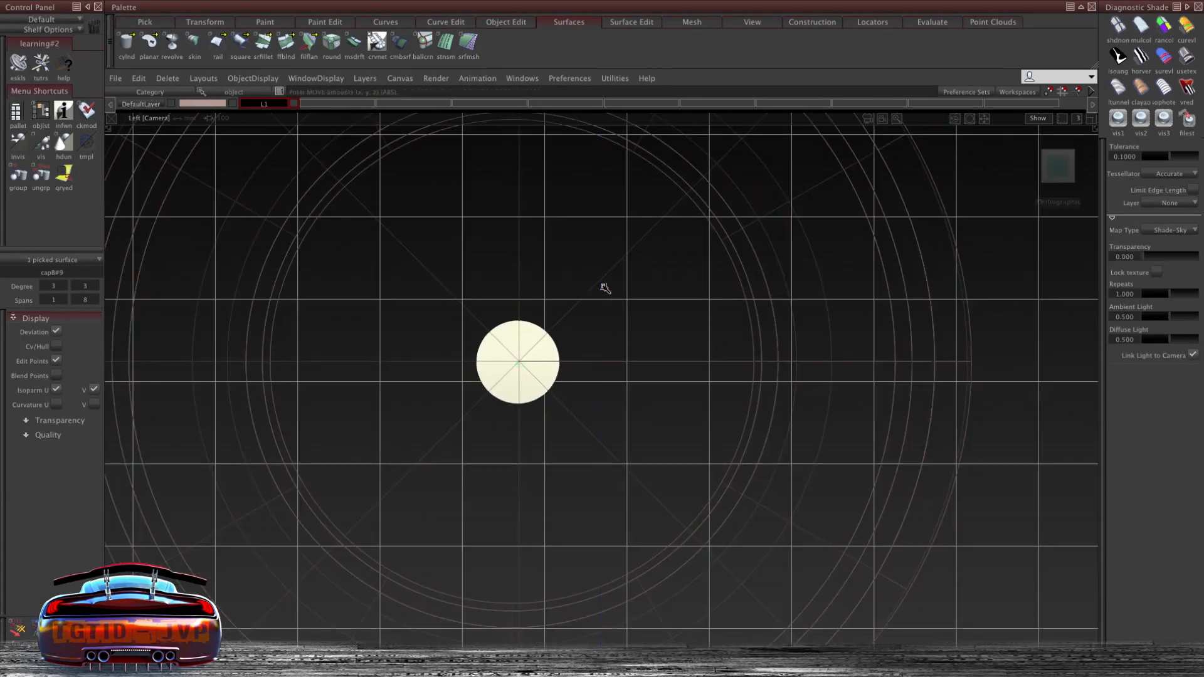
{"action": "left_click_drag", "start_coordinate": [606, 309], "coordinate": [650, 306], "text": "ctrl+shift"}
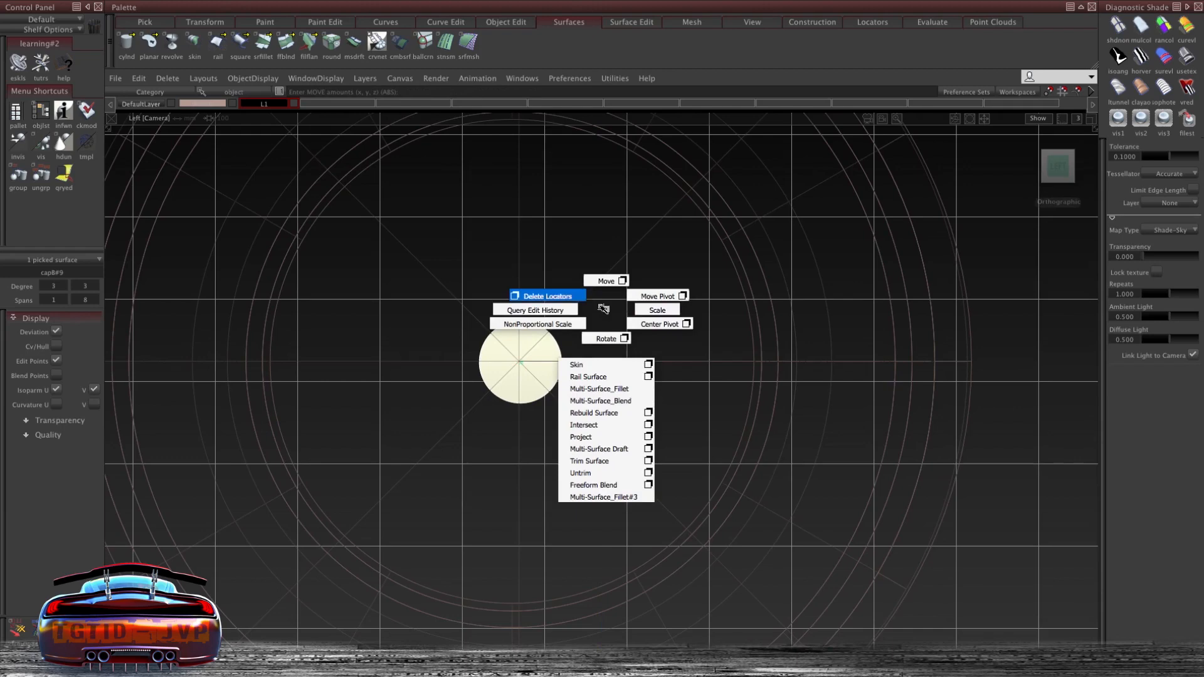
{"action": "left_click_drag", "start_coordinate": [653, 313], "coordinate": [655, 313], "text": "ctrl+shift"}
{"action": "right_click_drag", "start_coordinate": [671, 310], "coordinate": [599, 475], "text": "alt+shift"}
{"action": "left_click_drag", "start_coordinate": [650, 406], "coordinate": [904, 270]}
{"action": "middle_click_drag", "start_coordinate": [903, 270], "coordinate": [902, 270]}
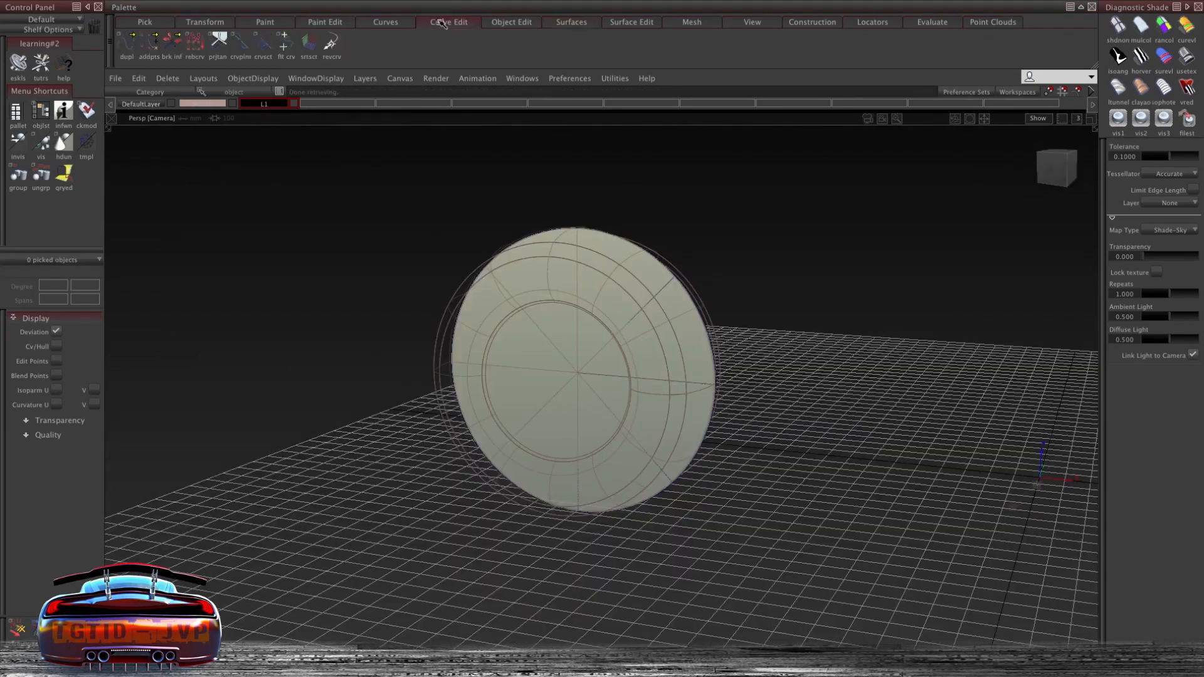
- Duplicate a cross-section curve from the tire with the Duplicate Curve tool
{"action": "left_click", "coordinate": [436, 19]}
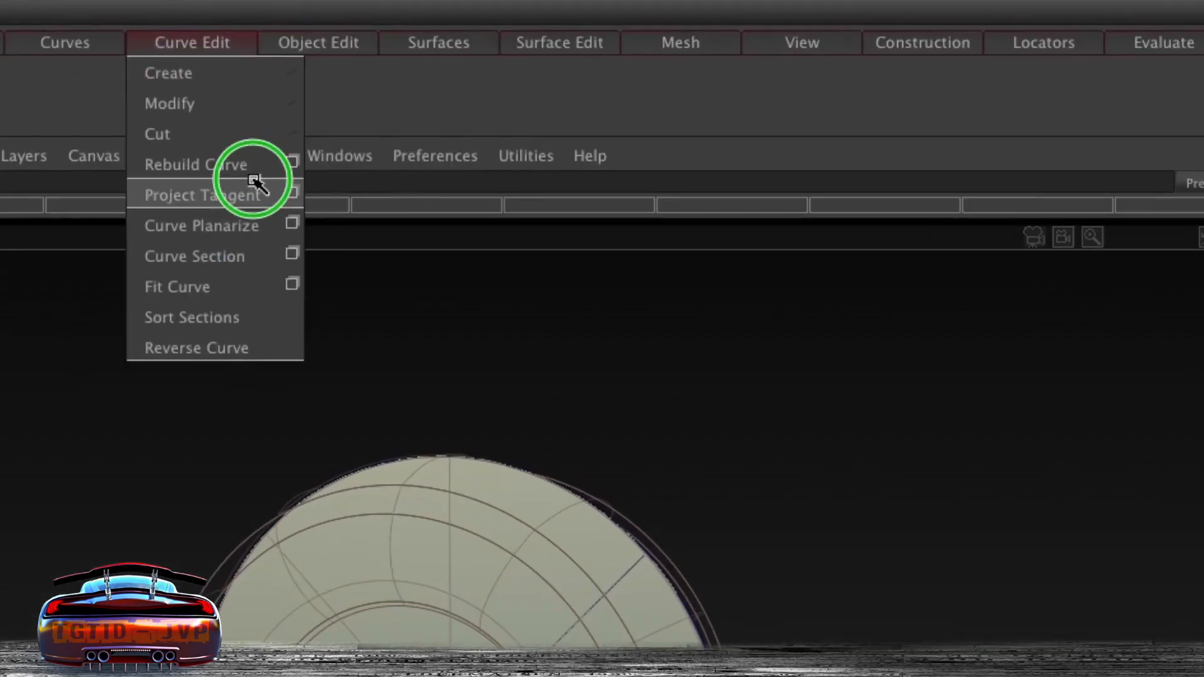
{"action": "mouse_move", "coordinate": [264, 74]}
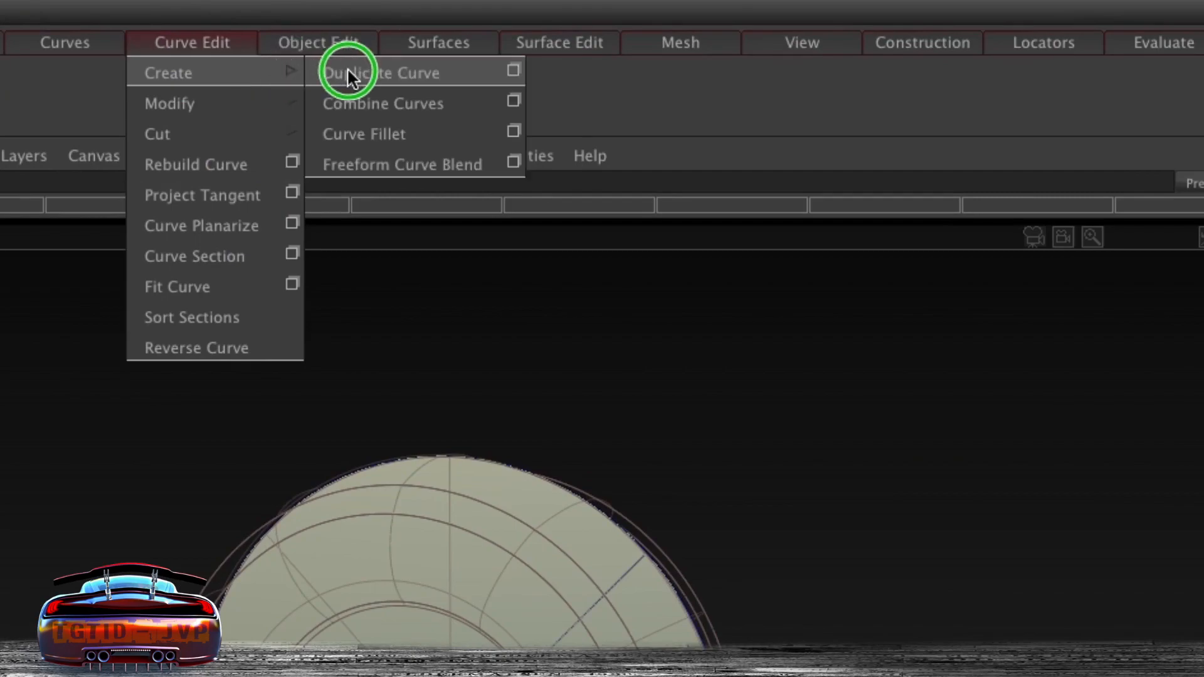
{"action": "left_click", "coordinate": [349, 70]}
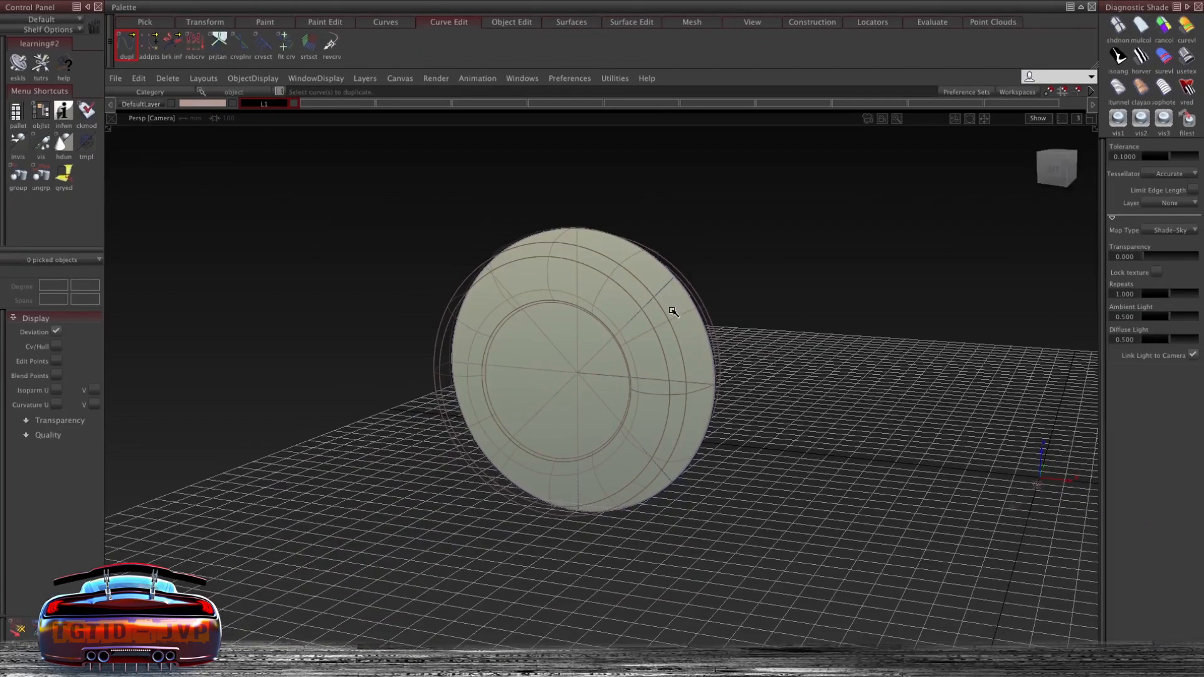
{"action": "left_click_drag", "start_coordinate": [643, 365], "coordinate": [627, 447], "text": "ctrl+shift"}
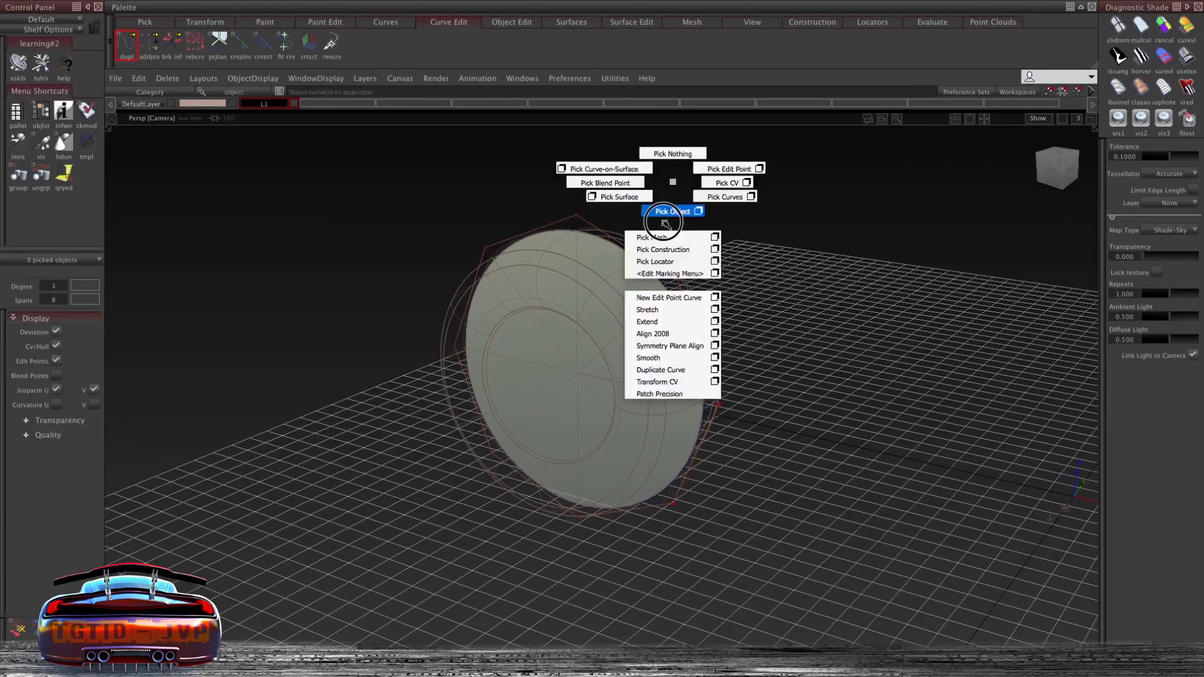
{"action": "left_click_drag", "start_coordinate": [665, 224], "coordinate": [664, 227], "text": "ctrl+shift"}
{"action": "left_click", "coordinate": [591, 225]}
{"action": "middle_click_drag", "start_coordinate": [686, 195], "coordinate": [667, 197]}
{"action": "left_click_drag", "start_coordinate": [727, 203], "coordinate": [583, 194], "text": "alt+shift"}
{"action": "middle_click_drag", "start_coordinate": [577, 193], "coordinate": [613, 196]}
{"action": "left_click_drag", "start_coordinate": [613, 196], "coordinate": [624, 215]}
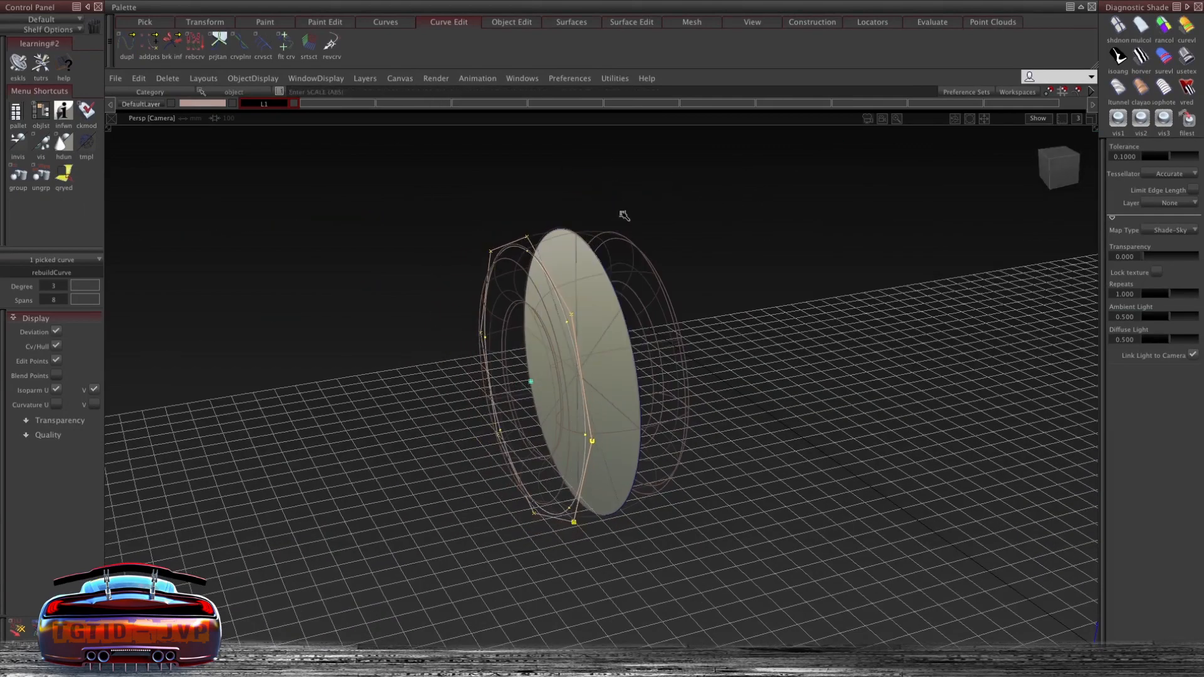
- Pick the duplicated curve and scale it around the cap
{"action": "key", "text": "ctrl+shift+n"}
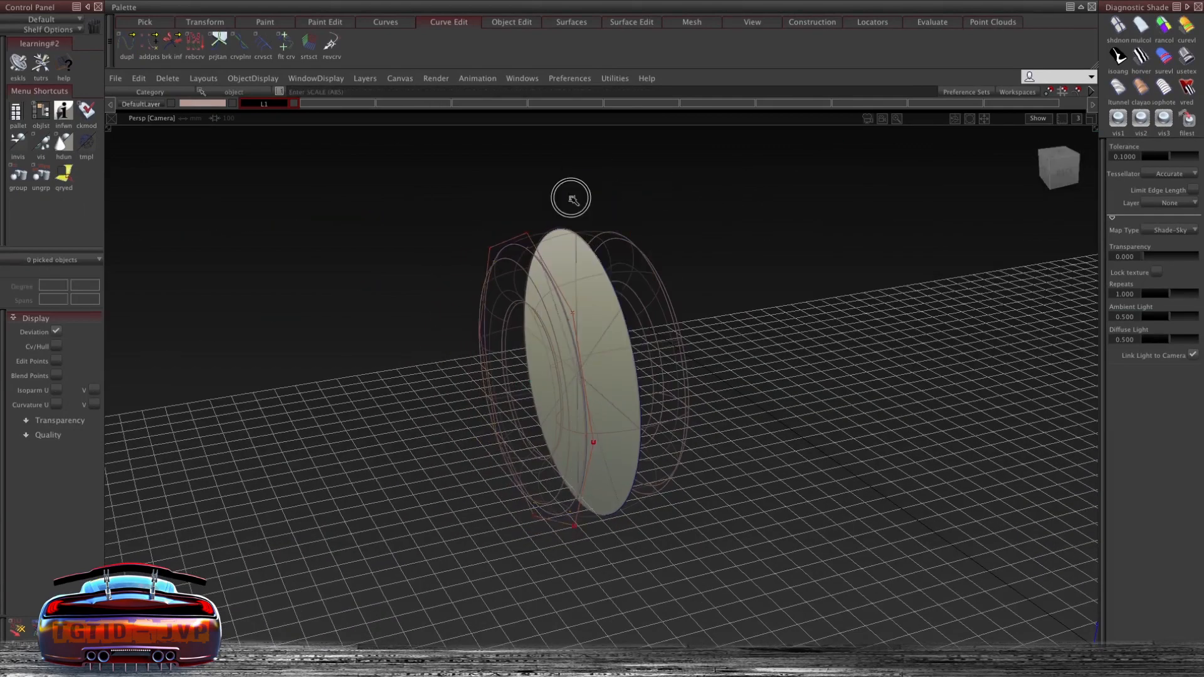
{"action": "left_click", "coordinate": [509, 246]}
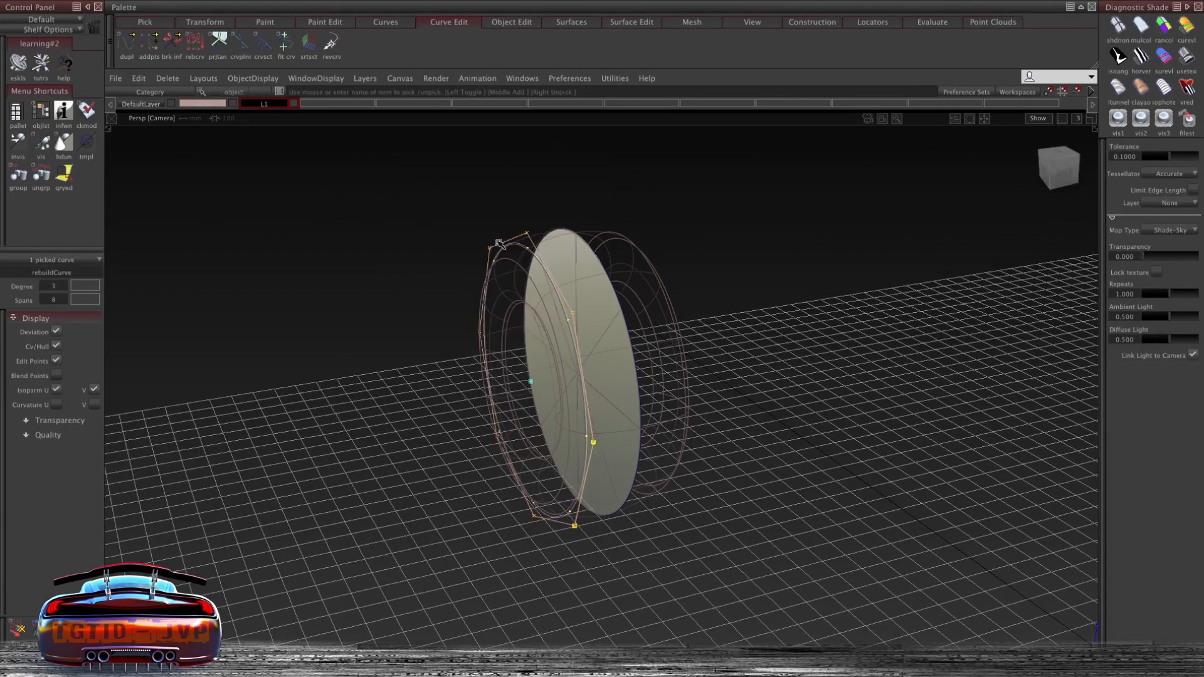
{"action": "middle_click_drag", "start_coordinate": [464, 148], "coordinate": [527, 172]}
{"action": "key", "text": "ctrl+shift+n"}
{"action": "left_click_drag", "start_coordinate": [535, 188], "coordinate": [683, 228], "text": "alt+shift"}
- Skin a surface between the duplicated curve and the cap's outer edge
{"action": "left_click", "coordinate": [570, 21]}
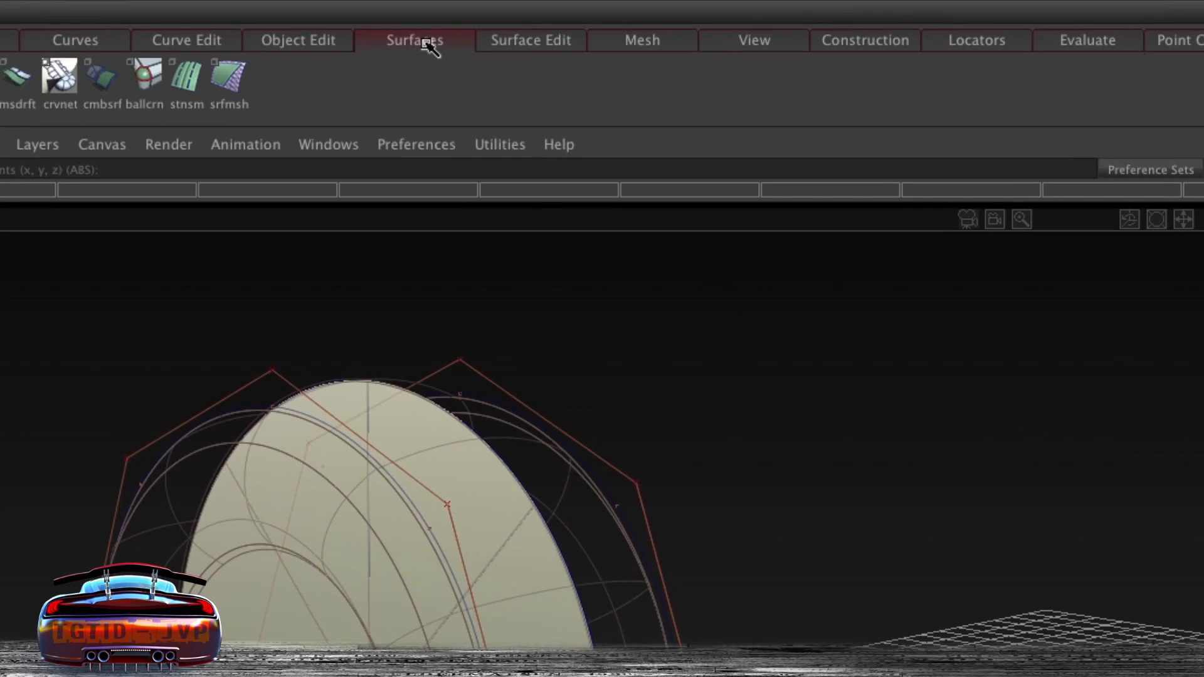
{"action": "left_click", "coordinate": [426, 42]}
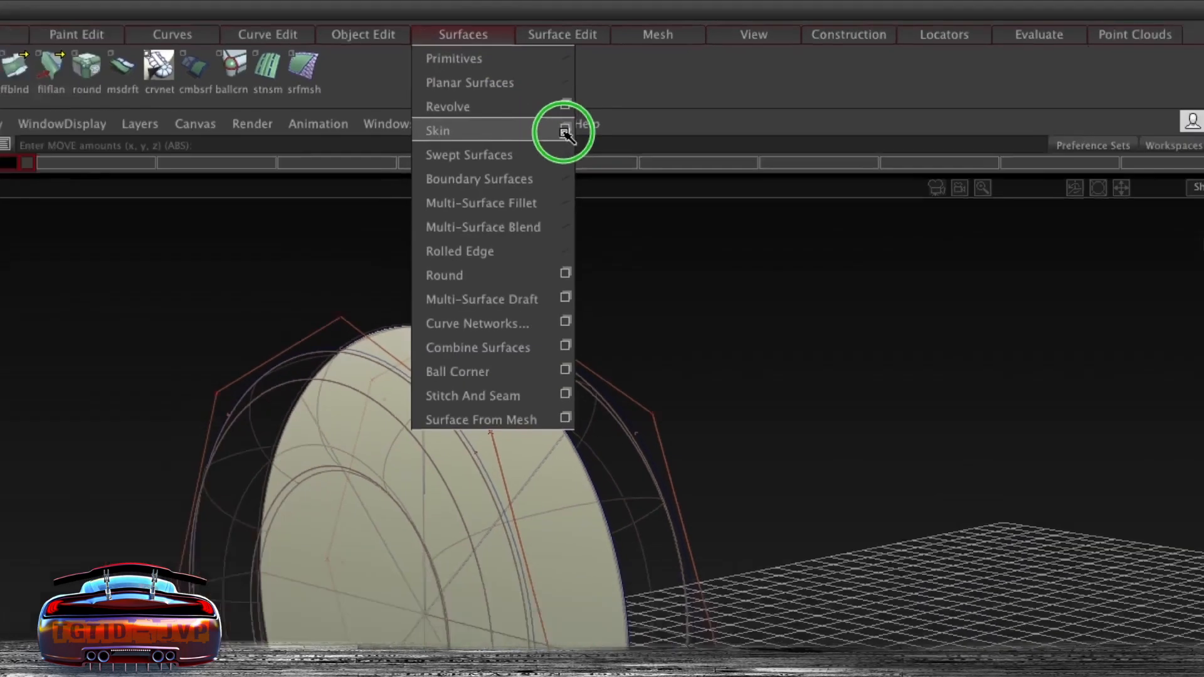
{"action": "left_click", "coordinate": [564, 132]}
{"action": "left_click_drag", "start_coordinate": [903, 128], "coordinate": [878, 175]}
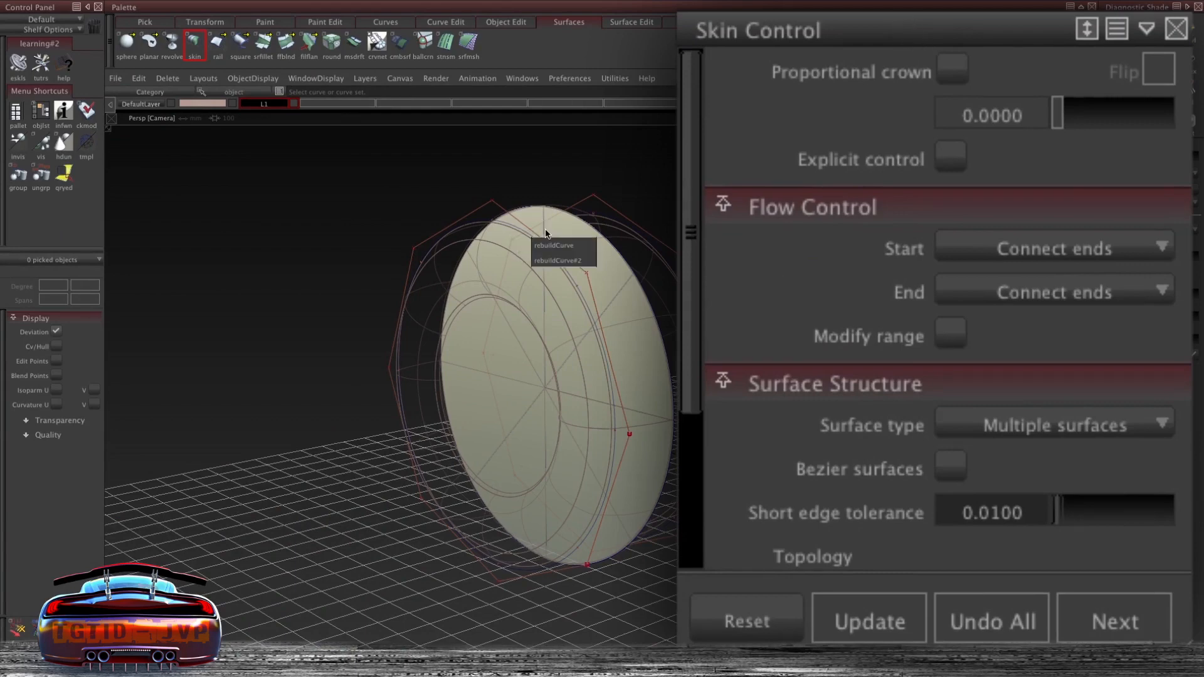
{"action": "left_click", "coordinate": [558, 262]}
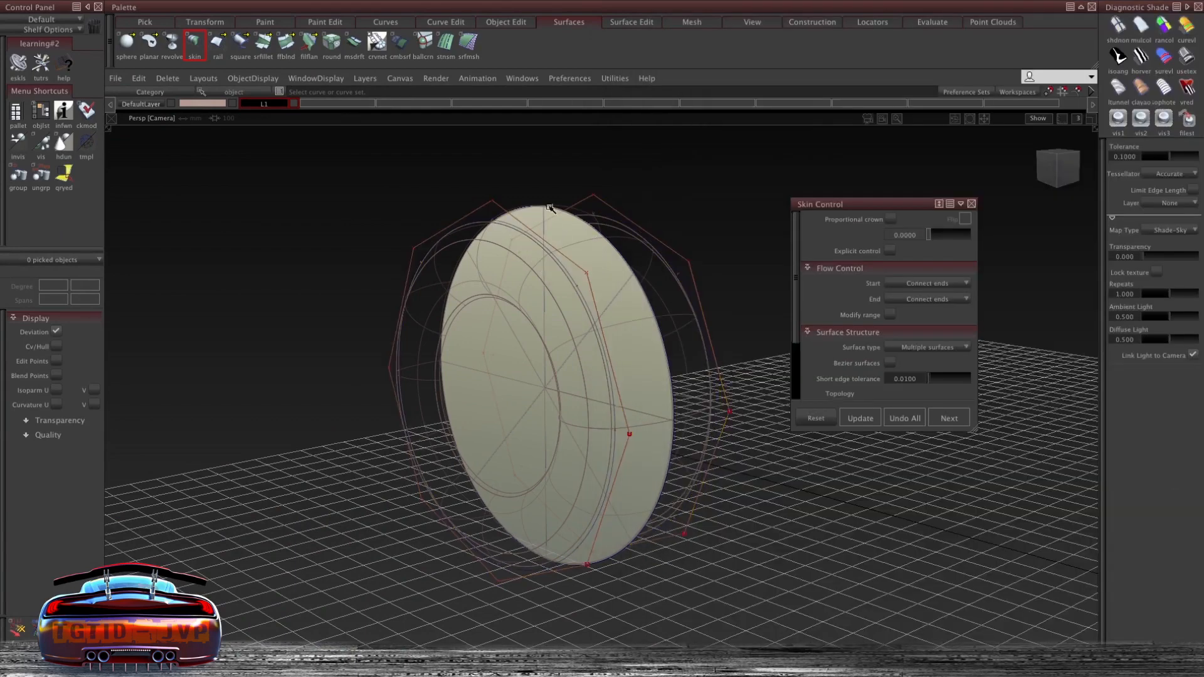
{"action": "left_click", "coordinate": [559, 214]}
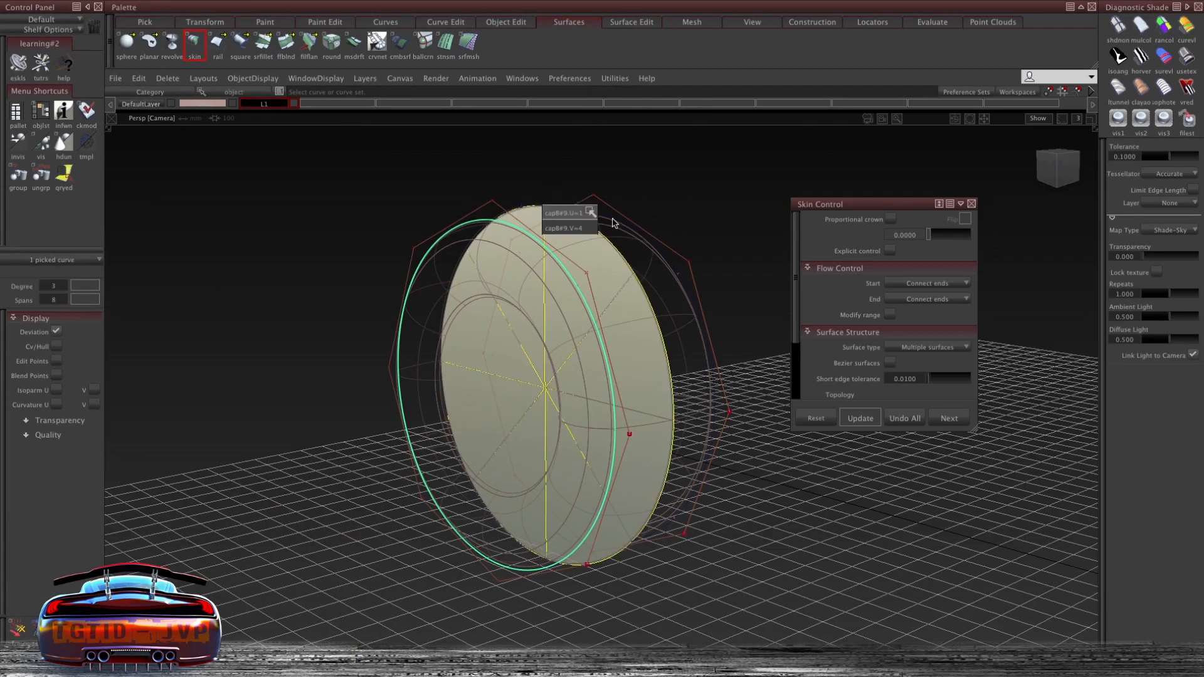
{"action": "left_click", "coordinate": [583, 214]}
{"action": "left_click", "coordinate": [613, 221]}
{"action": "mouse_move", "coordinate": [734, 261]}
{"action": "left_mouse_down", "text": "alt+shift"}
{"action": "mouse_move", "coordinate": [633, 217]}
{"action": "mouse_move", "coordinate": [551, 236]}
{"action": "mouse_move", "coordinate": [571, 266]}
{"action": "mouse_move", "coordinate": [586, 195]}
{"action": "mouse_move", "coordinate": [571, 195]}
{"action": "left_mouse_up", "text": "alt+shift"}
- Paste a copy of the curve and scale the copy inward toward the wheel's centre
{"action": "left_click", "coordinate": [491, 204]}
{"action": "left_click", "coordinate": [547, 181]}
{"action": "key", "text": "ctrl+v"}
{"action": "middle_click_drag", "start_coordinate": [612, 175], "coordinate": [652, 173], "text": "ctrl+shift"}
{"action": "left_click_drag", "start_coordinate": [658, 172], "coordinate": [681, 186]}
{"action": "middle_click_drag", "start_coordinate": [681, 186], "coordinate": [753, 179], "text": "ctrl+shift"}
{"action": "middle_click_drag", "start_coordinate": [768, 178], "coordinate": [688, 181]}
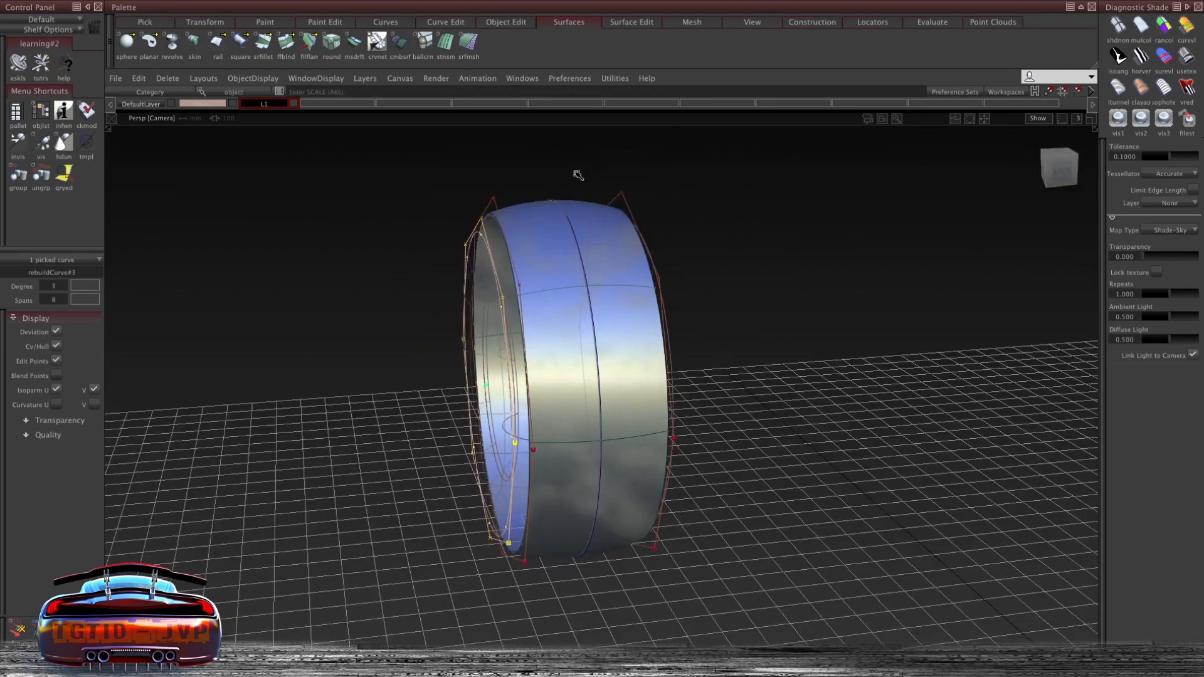
{"action": "right_click_drag", "start_coordinate": [571, 156], "coordinate": [575, 156], "text": "ctrl+shift"}
{"action": "left_click_drag", "start_coordinate": [424, 172], "coordinate": [666, 153], "text": "alt+shift"}
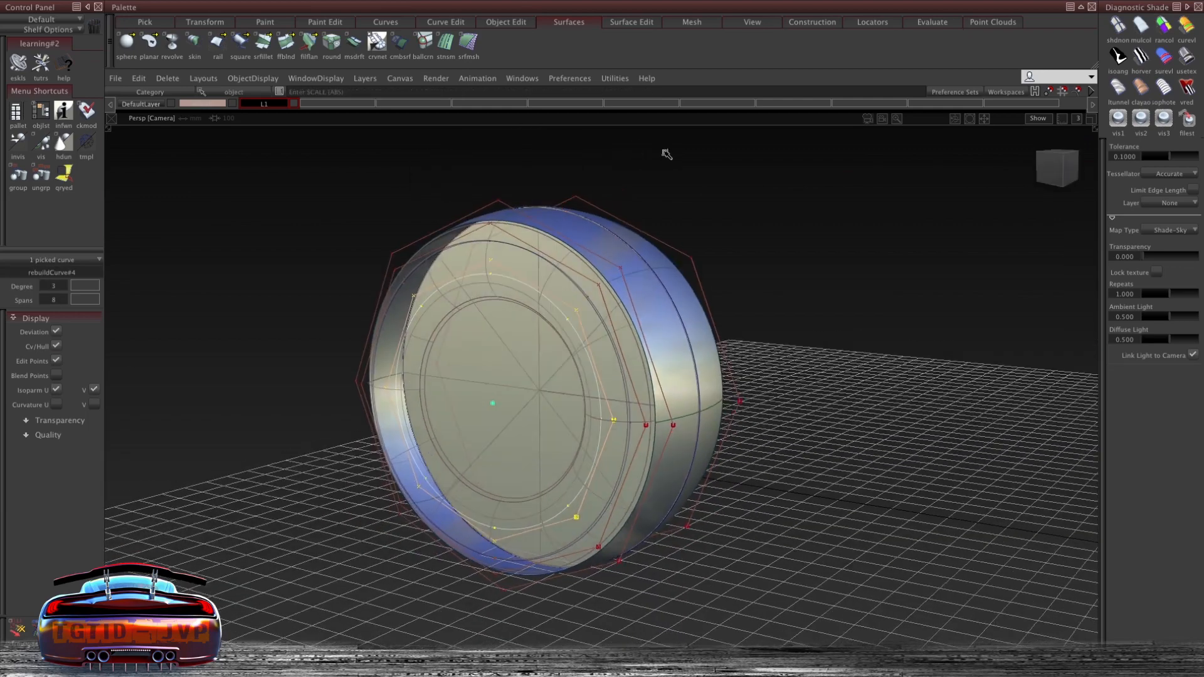
- Skin another surface between the pasted curve and the neighbouring rim edges
{"action": "left_click_drag", "start_coordinate": [721, 215], "coordinate": [712, 148], "text": "alt+shift"}
{"action": "middle_click_drag", "start_coordinate": [690, 164], "coordinate": [647, 198], "text": "ctrl+shift"}
{"action": "left_click_drag", "start_coordinate": [648, 199], "coordinate": [533, 201], "text": "alt+shift"}
{"action": "left_click", "coordinate": [497, 206]}
{"action": "left_click", "coordinate": [518, 232]}
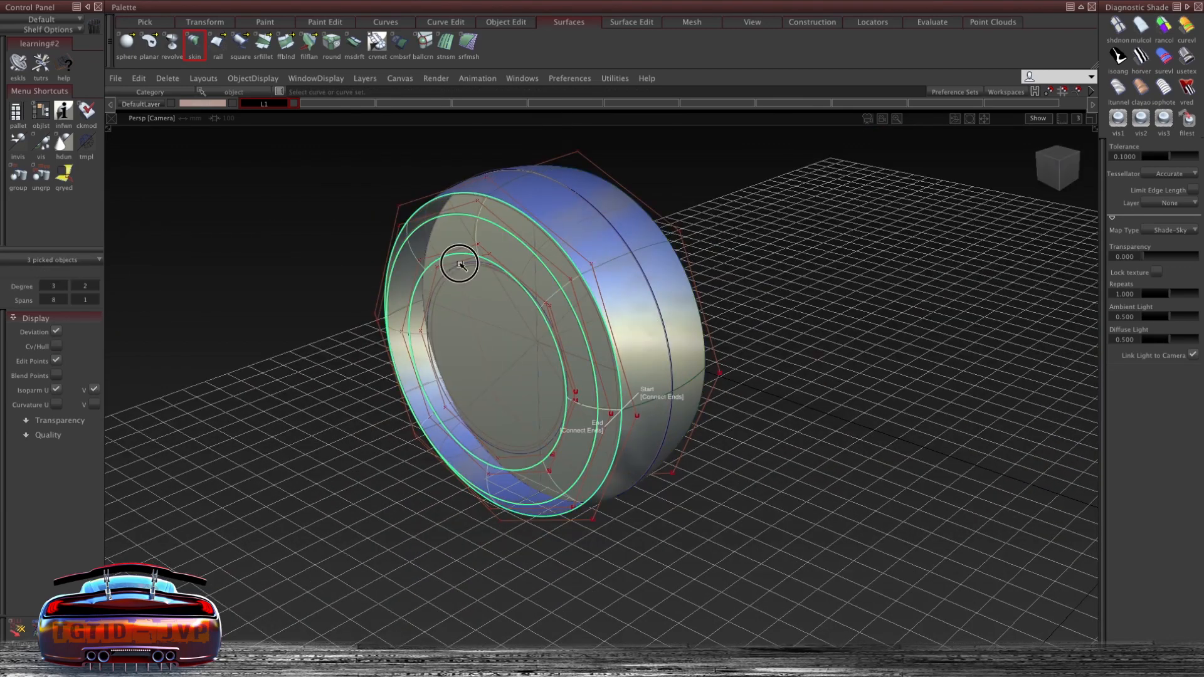
- Create a surface fillet between the rim skin and the tire's inner wall
{"action": "left_click", "coordinate": [1182, 60]}
{"action": "left_click", "coordinate": [477, 241]}
{"action": "left_click_drag", "start_coordinate": [386, 307], "coordinate": [580, 263], "text": "alt+shift"}
{"action": "middle_click_drag", "start_coordinate": [611, 288], "coordinate": [519, 333], "text": "alt+shift"}
{"action": "left_click_drag", "start_coordinate": [519, 333], "coordinate": [439, 363], "text": "alt+shift"}
{"action": "right_click_drag", "start_coordinate": [514, 207], "coordinate": [596, 276], "text": "alt+shift"}
{"action": "left_click_drag", "start_coordinate": [483, 232], "coordinate": [448, 195], "text": "alt+shift"}
{"action": "right_click_drag", "start_coordinate": [425, 150], "coordinate": [443, 339], "text": "ctrl+shift"}
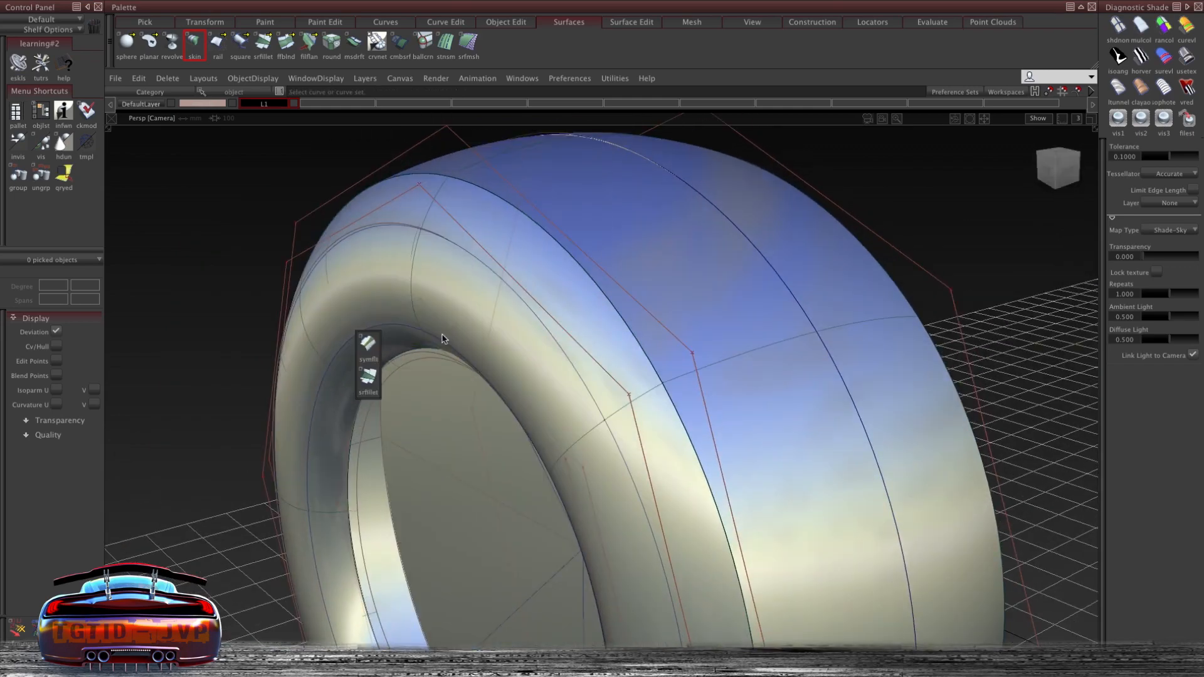
{"action": "left_click_drag", "start_coordinate": [615, 20], "coordinate": [585, 32]}
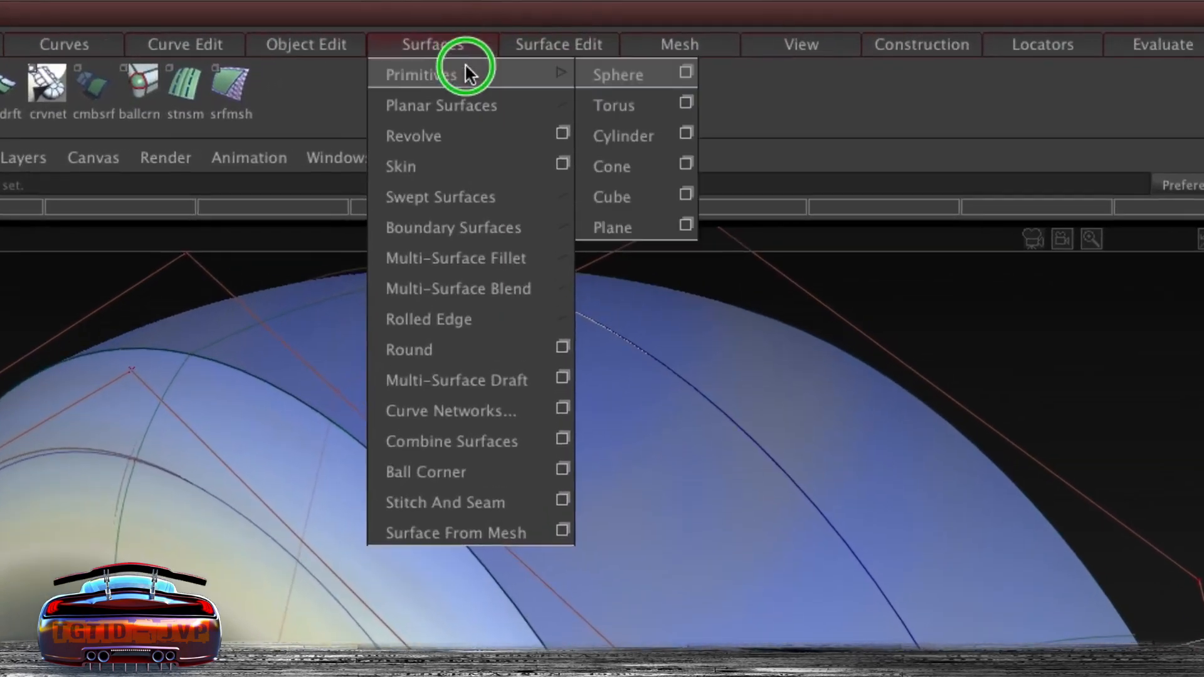
{"action": "left_click_drag", "start_coordinate": [465, 63], "coordinate": [600, 253]}
{"action": "left_click_drag", "start_coordinate": [737, 260], "coordinate": [850, 267]}
{"action": "right_click_drag", "start_coordinate": [320, 123], "coordinate": [393, 500], "text": "ctrl+shift"}
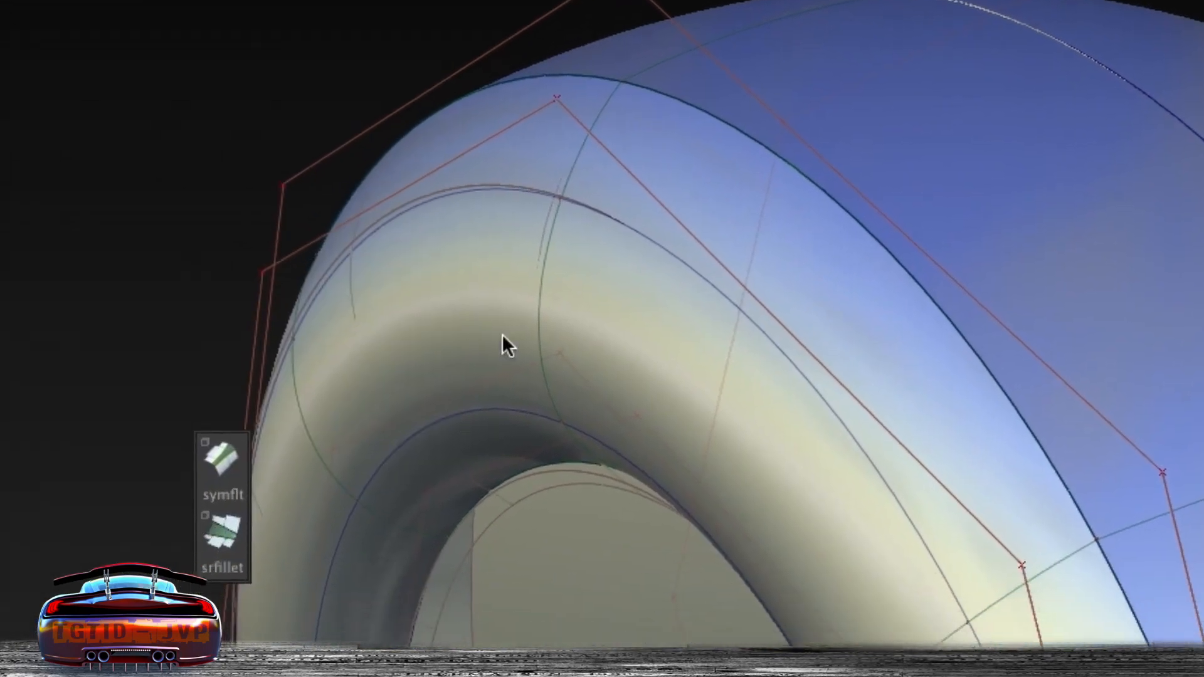
{"action": "left_click", "coordinate": [222, 530]}
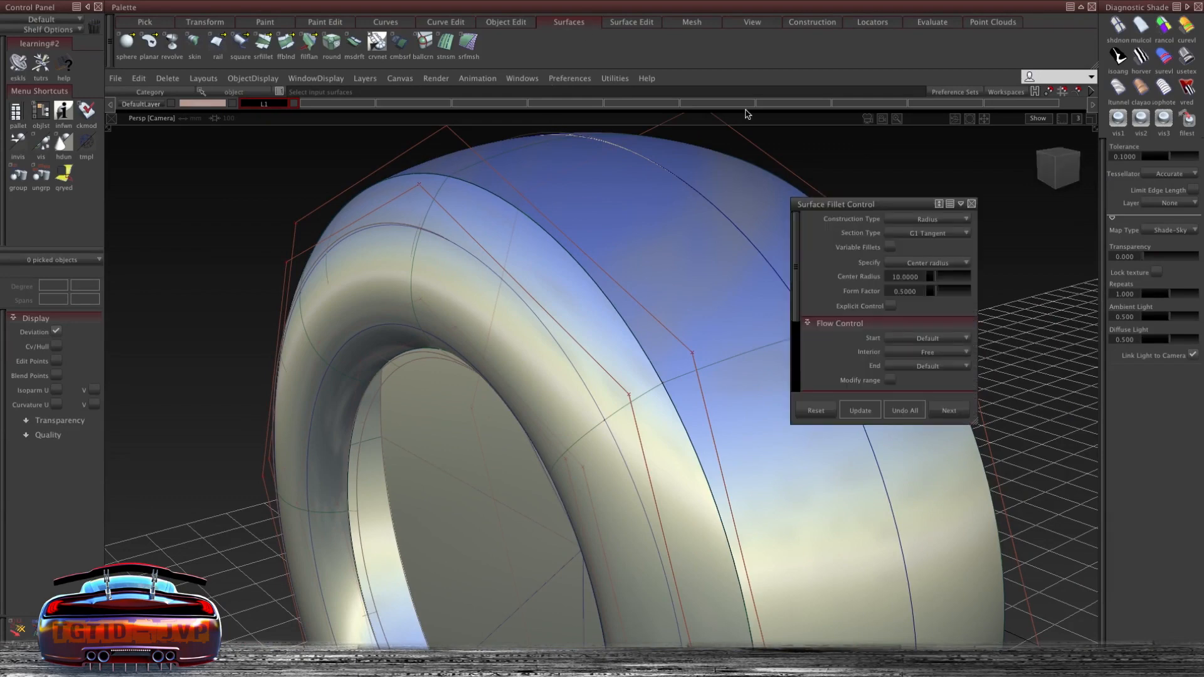
{"action": "left_click_drag", "start_coordinate": [891, 205], "coordinate": [933, 184]}
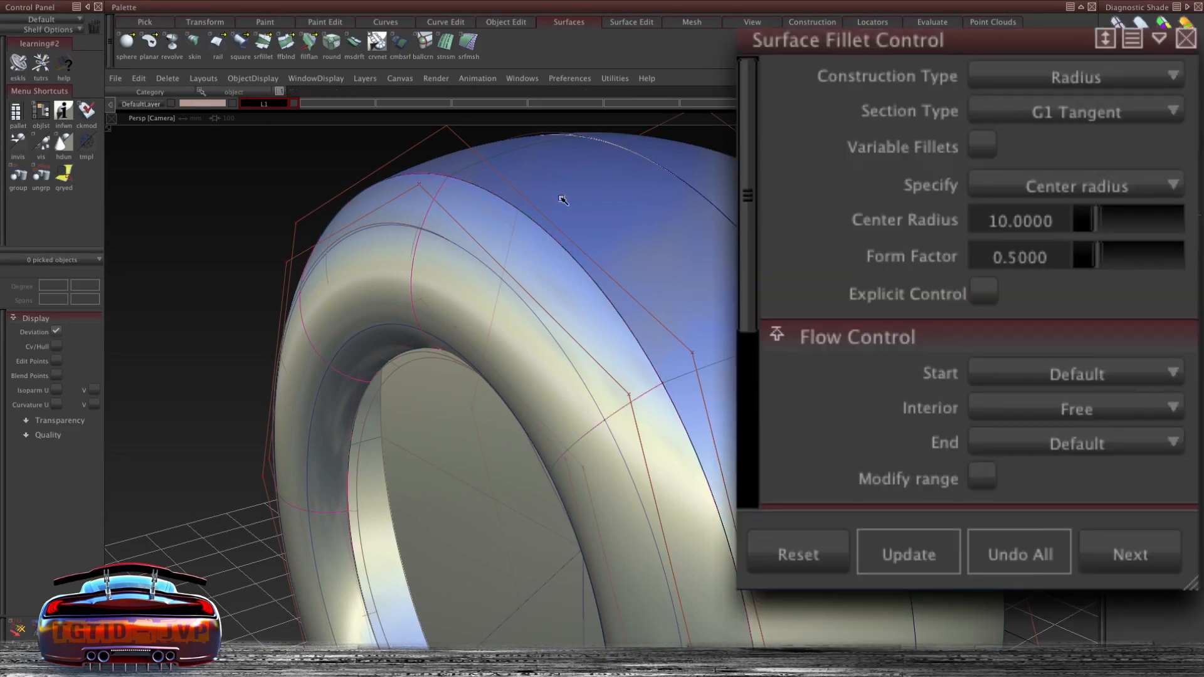
{"action": "left_click_drag", "start_coordinate": [583, 246], "coordinate": [635, 283], "text": "alt+shift"}
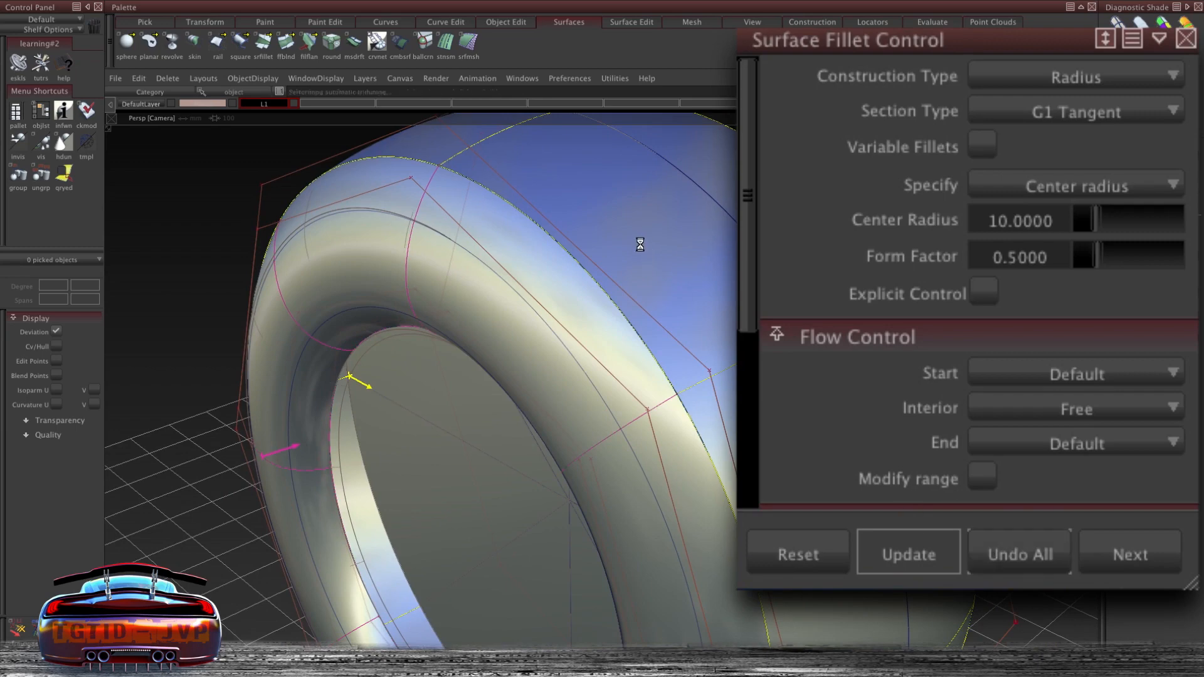
{"action": "left_click_drag", "start_coordinate": [658, 282], "coordinate": [515, 284], "text": "alt+shift"}
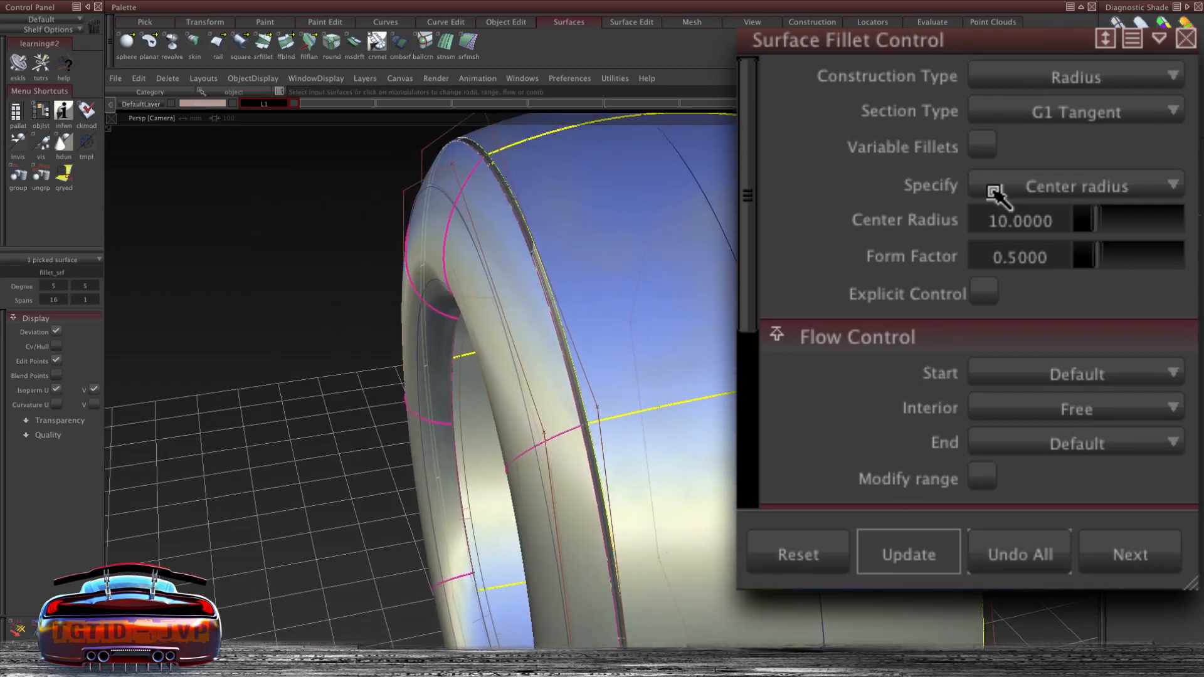
- Set the fillet's center radius to 21 and update the fillet
{"action": "left_click_drag", "start_coordinate": [1090, 223], "coordinate": [1118, 220]}
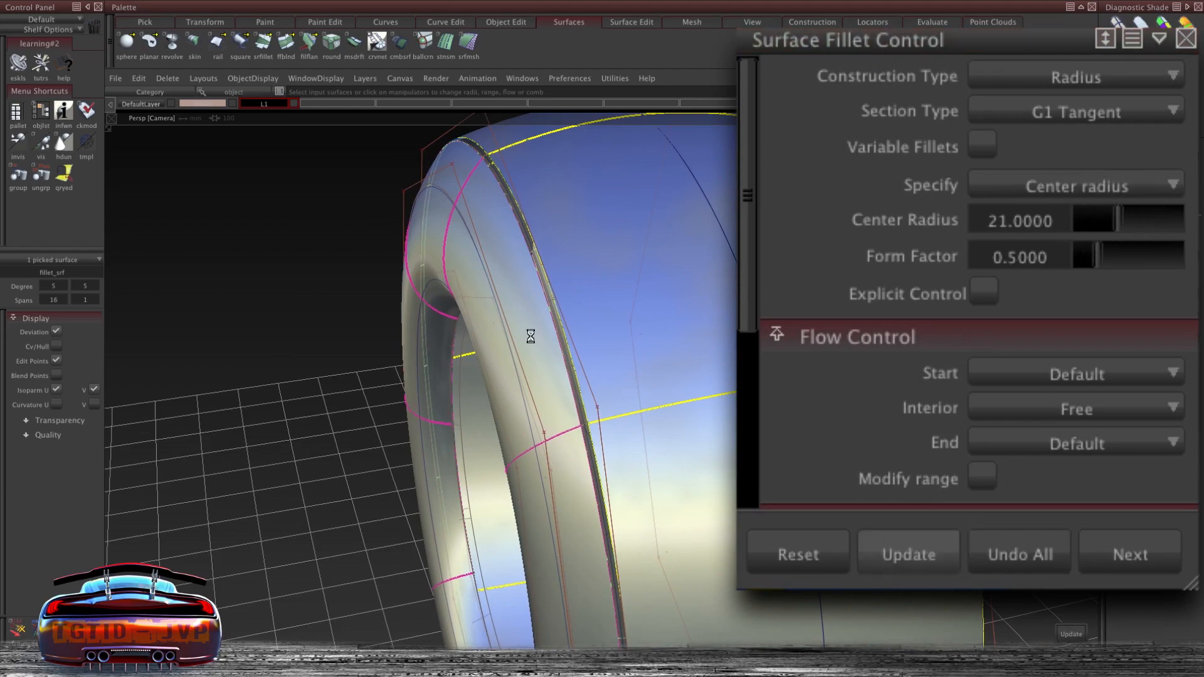
{"action": "left_click_drag", "start_coordinate": [567, 179], "coordinate": [627, 251], "text": "alt+shift"}
{"action": "left_click", "coordinate": [941, 226]}
{"action": "left_click", "coordinate": [1015, 153]}
- Toggle model display options and reframe the whole wheel in the perspective view
{"action": "right_click_drag", "start_coordinate": [590, 345], "coordinate": [573, 329], "text": "alt+shift"}
{"action": "left_click_drag", "start_coordinate": [573, 329], "coordinate": [583, 249], "text": "alt+shift"}
{"action": "right_click", "coordinate": [583, 250], "text": "ctrl+shift"}
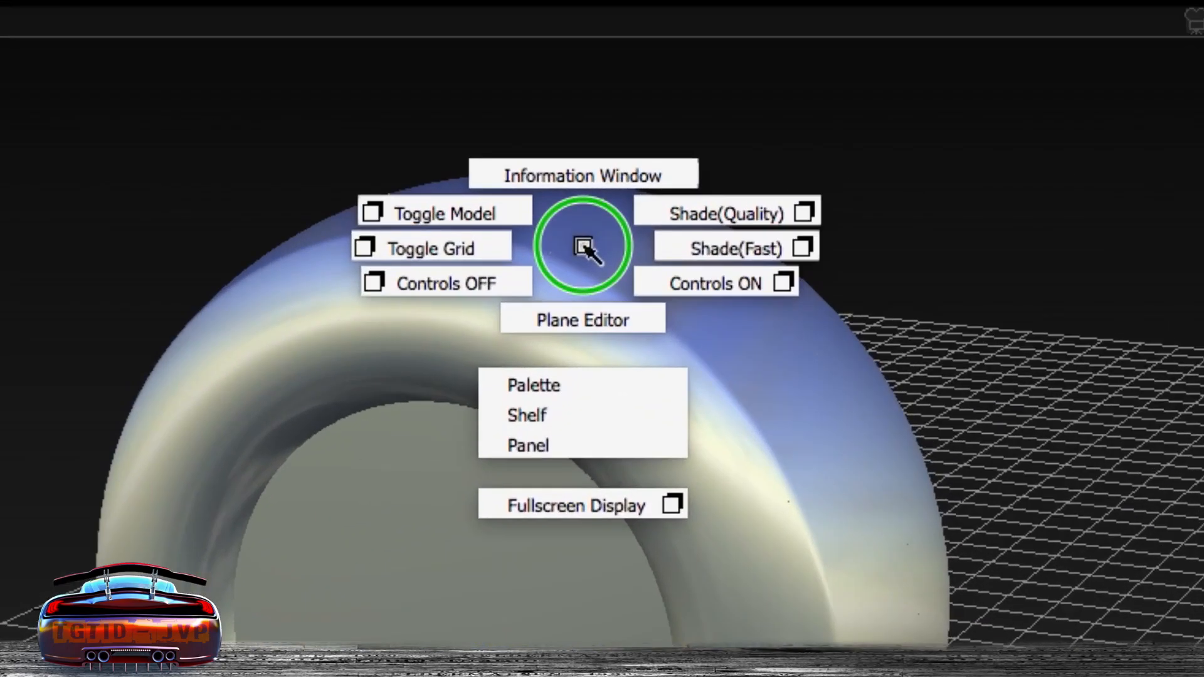
{"action": "left_click", "coordinate": [478, 215]}
{"action": "right_click", "coordinate": [612, 290], "text": "ctrl+shift"}
{"action": "left_click", "coordinate": [515, 257]}
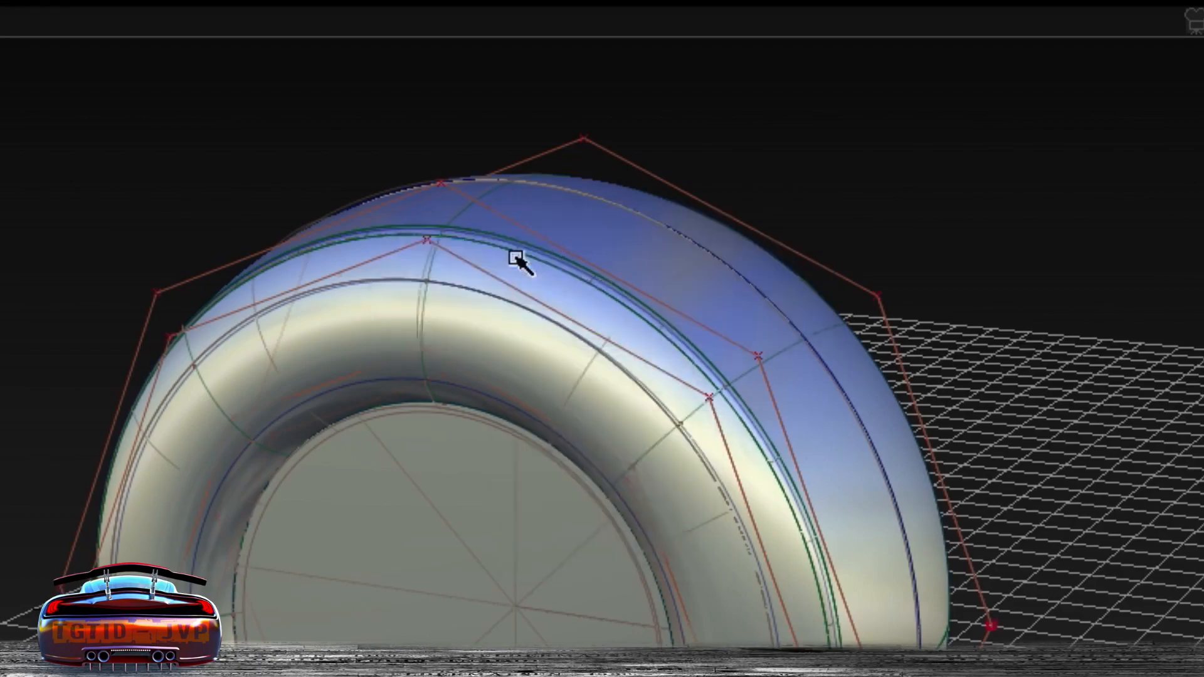
{"action": "right_click", "coordinate": [627, 290], "text": "ctrl+shift"}
{"action": "left_click", "coordinate": [511, 258]}
{"action": "left_click_drag", "start_coordinate": [511, 258], "coordinate": [865, 198], "text": "alt+shift"}
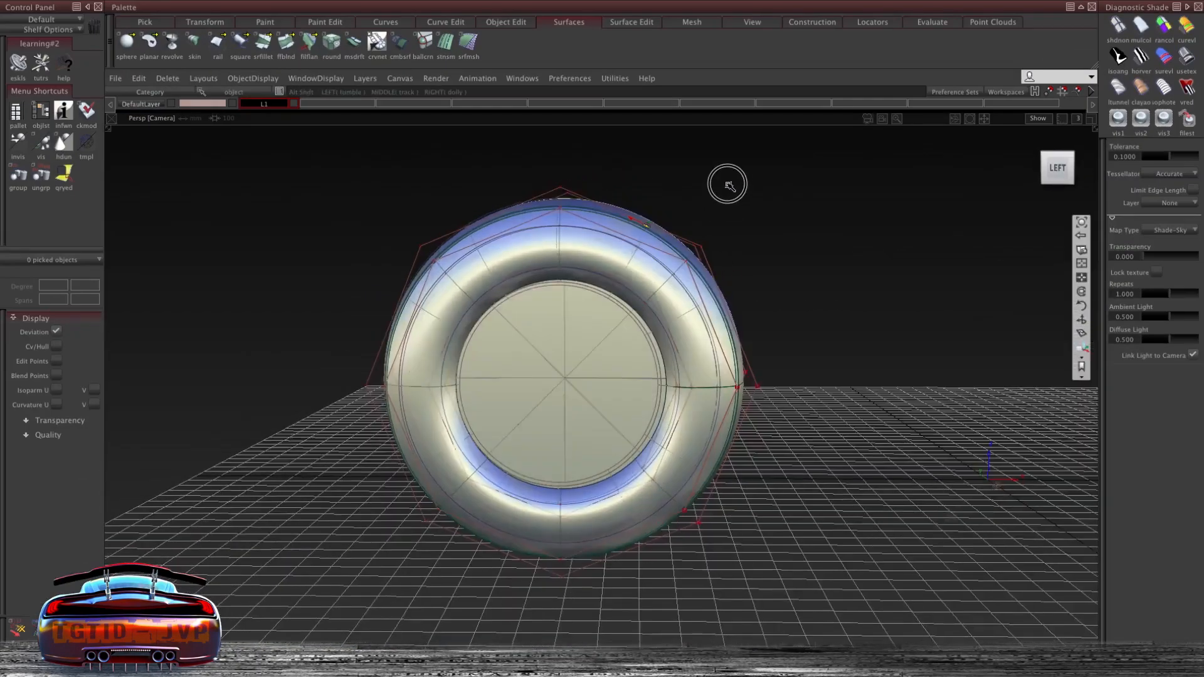
- Select and delete the large cap surface filling the tire's opening
{"action": "left_click_drag", "start_coordinate": [730, 186], "coordinate": [570, 326], "text": "alt+shift"}
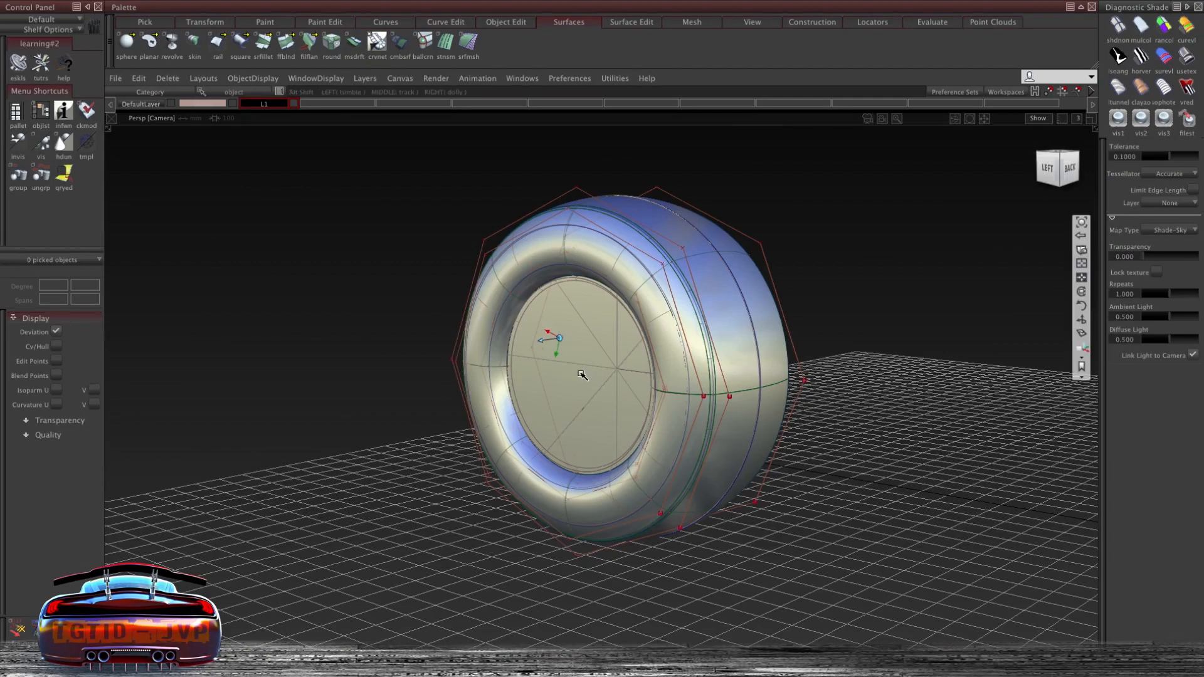
{"action": "right_click_drag", "start_coordinate": [581, 375], "coordinate": [583, 363], "text": "alt+shift"}
{"action": "middle_click_drag", "start_coordinate": [583, 363], "coordinate": [529, 346], "text": "alt+shift"}
{"action": "left_click_drag", "start_coordinate": [511, 283], "coordinate": [511, 318], "text": "ctrl+shift"}
{"action": "left_click", "coordinate": [543, 308]}
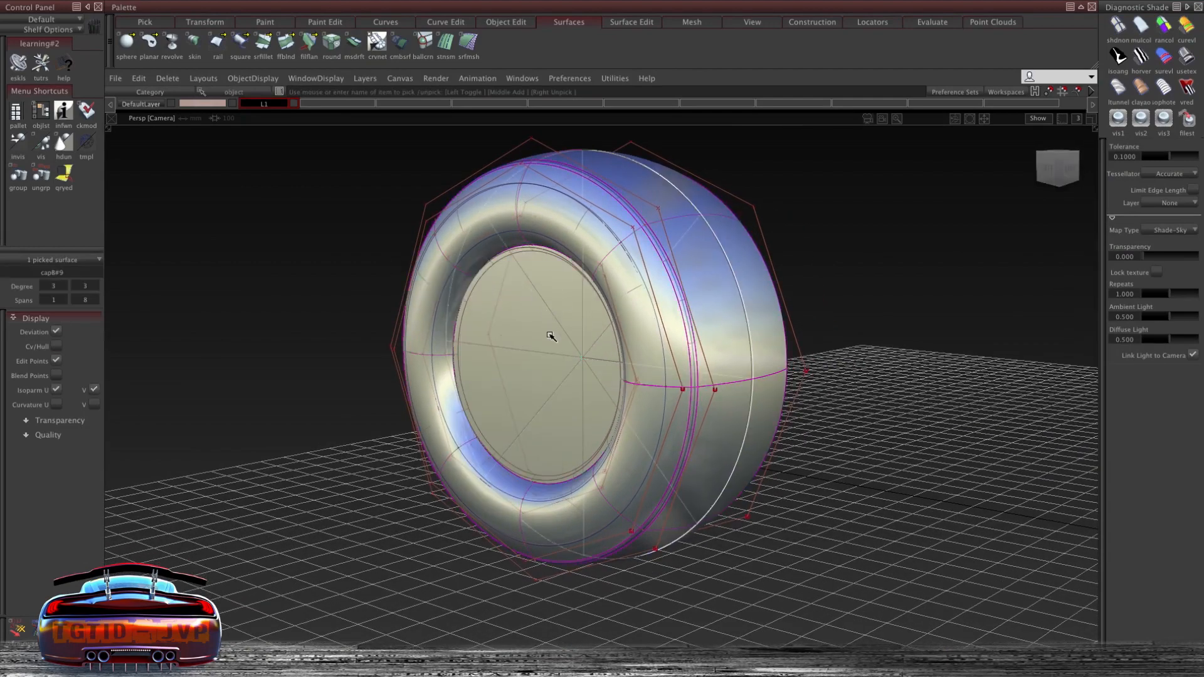
{"action": "key", "text": "Delete"}
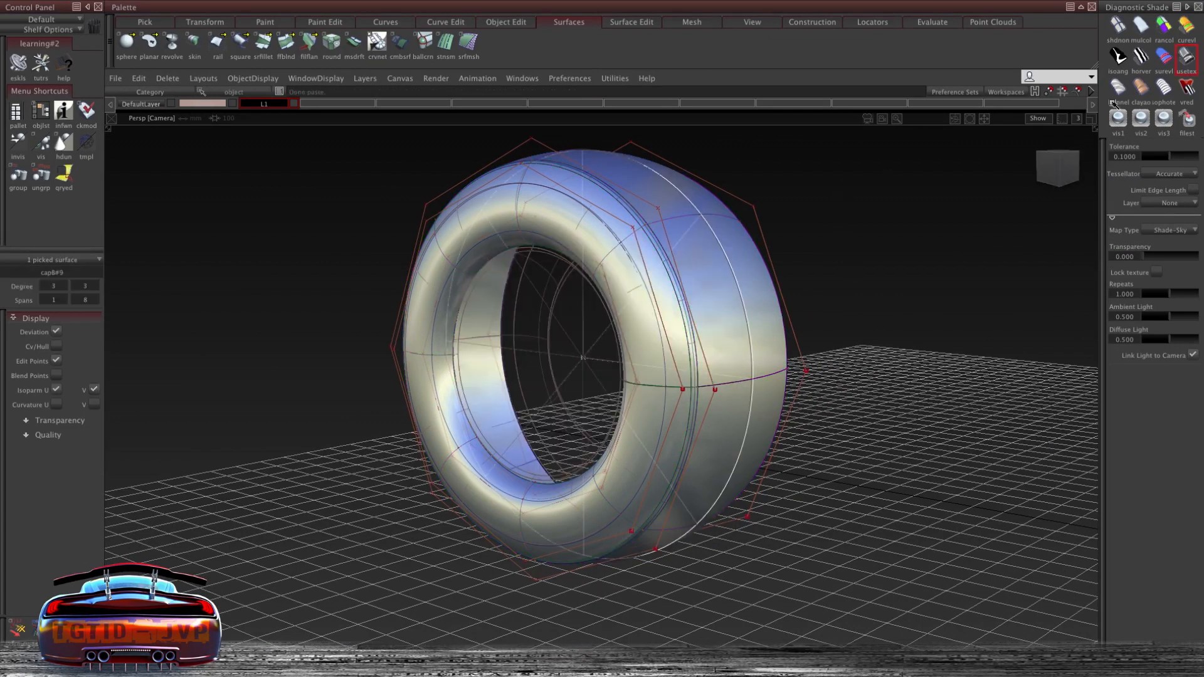
{"action": "right_click_drag", "start_coordinate": [811, 209], "coordinate": [838, 211], "text": "ctrl+shift"}
{"action": "left_click_drag", "start_coordinate": [836, 215], "coordinate": [801, 253]}
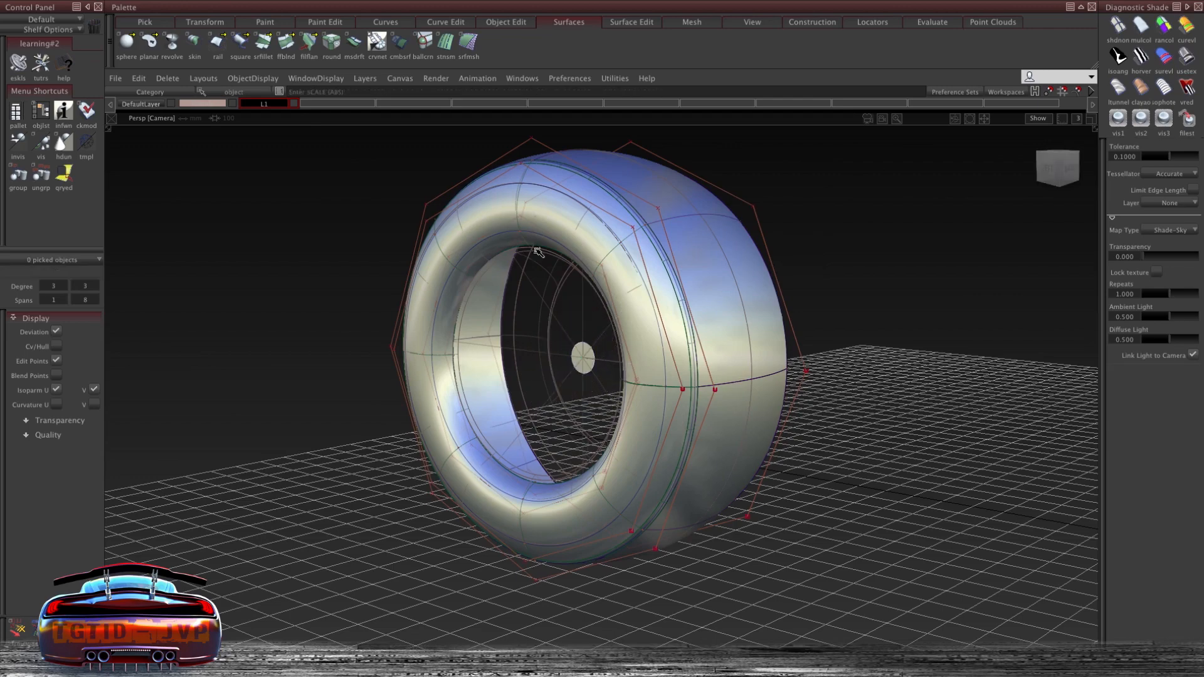
- Duplicate a curve from the tire's inner edge inside the wheel opening
{"action": "right_click_drag", "start_coordinate": [513, 345], "coordinate": [530, 296], "text": "alt+shift"}
{"action": "middle_click_drag", "start_coordinate": [529, 295], "coordinate": [543, 279], "text": "alt+shift"}
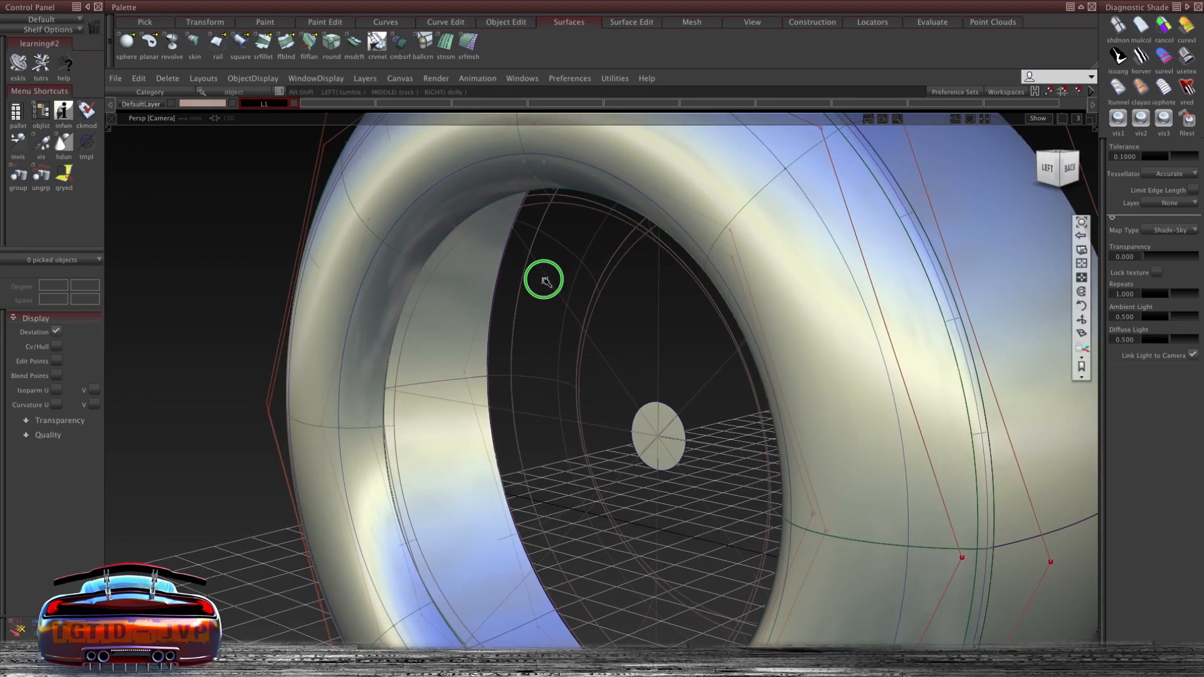
{"action": "right_click_drag", "start_coordinate": [543, 280], "coordinate": [541, 279], "text": "alt+shift"}
{"action": "left_click_drag", "start_coordinate": [542, 278], "coordinate": [526, 279], "text": "alt+shift"}
{"action": "left_click_drag", "start_coordinate": [487, 218], "coordinate": [487, 221], "text": "ctrl+shift"}
{"action": "left_click", "coordinate": [484, 250]}
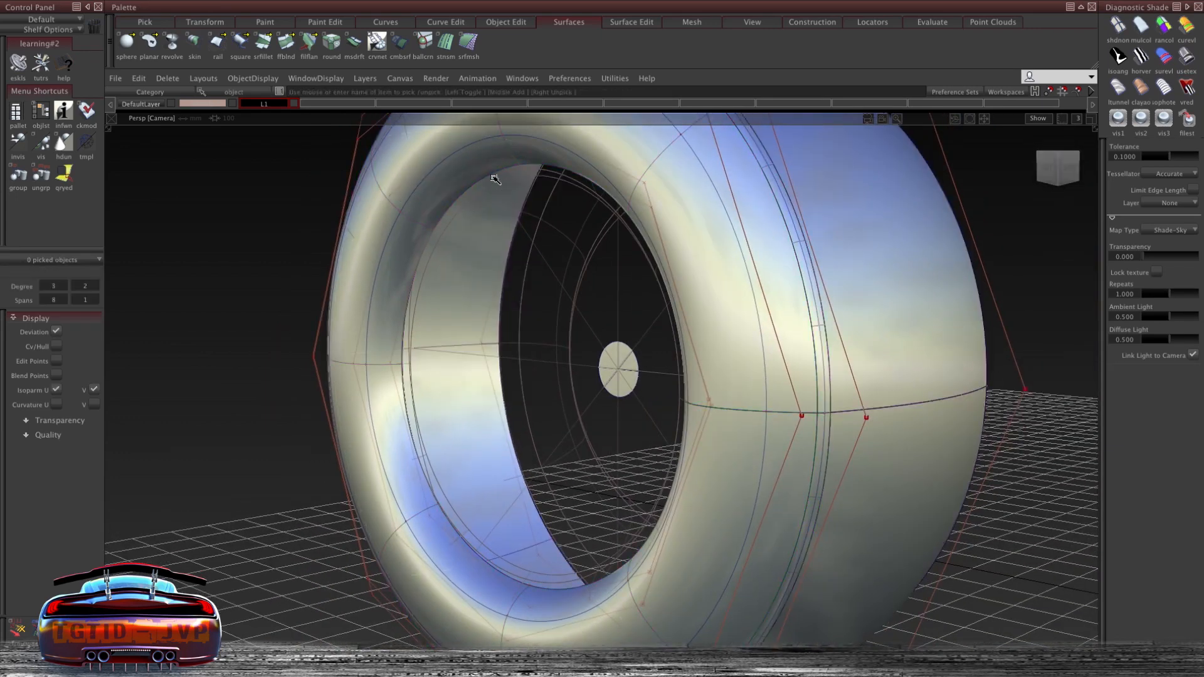
{"action": "left_click", "coordinate": [501, 202]}
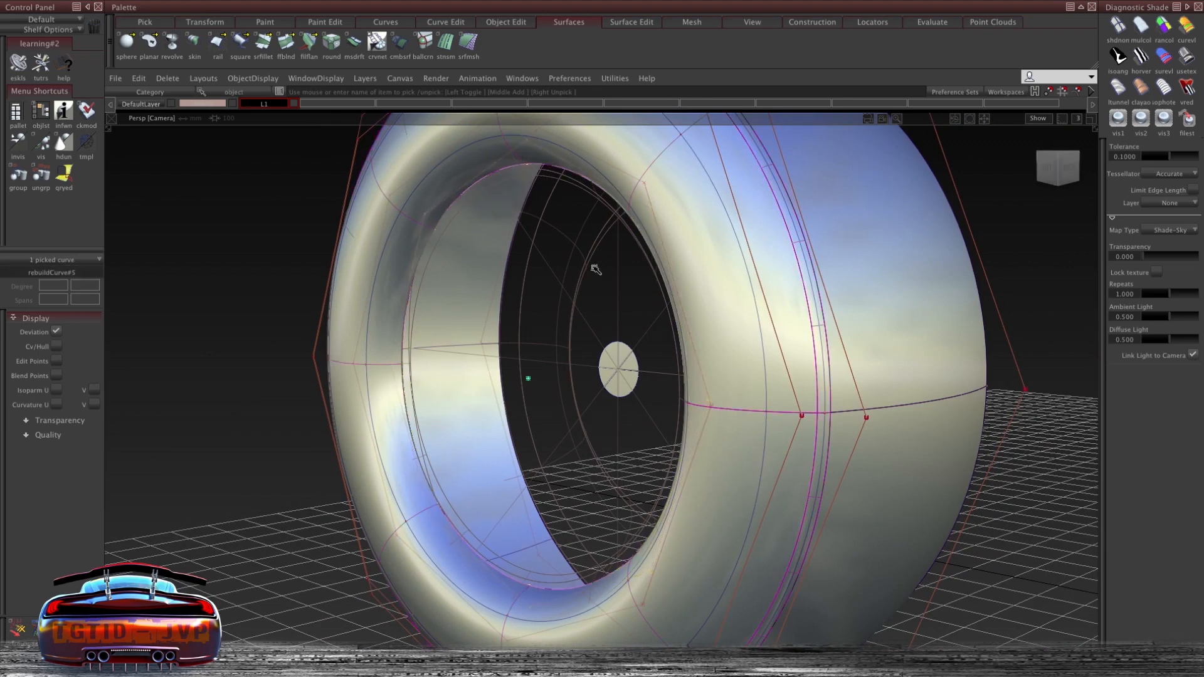
{"action": "left_click", "coordinate": [572, 204]}
- Move the duplicated inner curve toward the wheel's centre
{"action": "left_click_drag", "start_coordinate": [580, 204], "coordinate": [287, 239], "text": "alt+shift"}
{"action": "left_click_drag", "start_coordinate": [301, 182], "coordinate": [289, 183]}
{"action": "left_click_drag", "start_coordinate": [314, 207], "coordinate": [303, 270], "text": "alt+shift"}
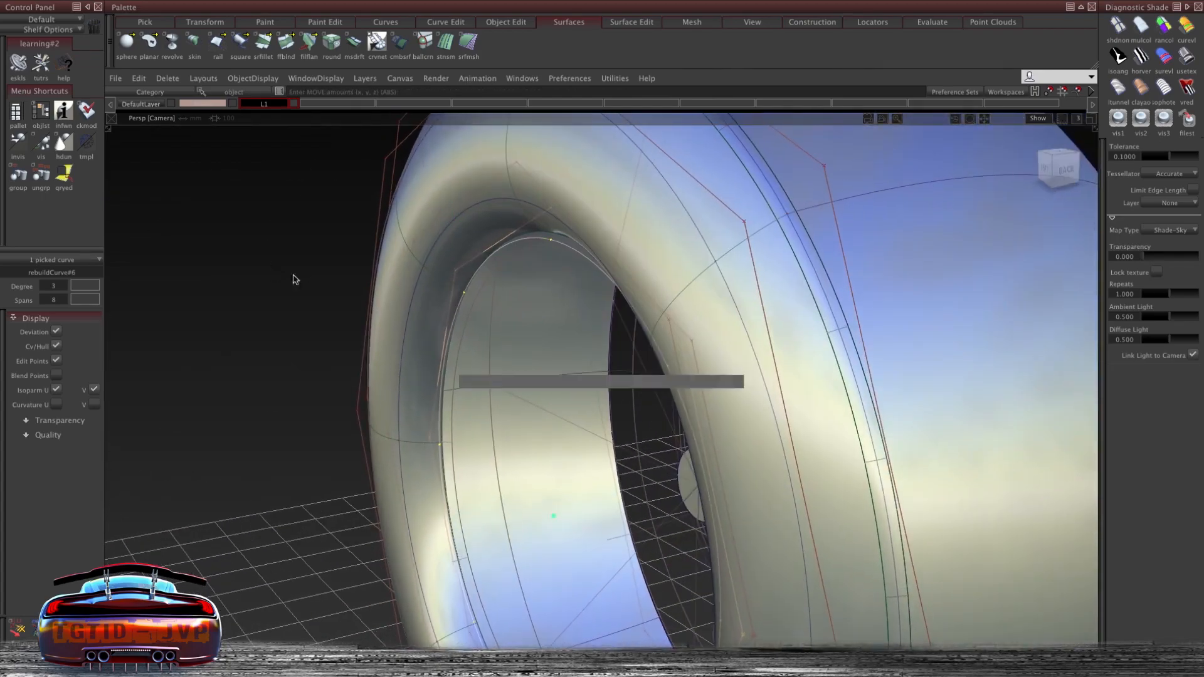
{"action": "left_click_drag", "start_coordinate": [291, 217], "coordinate": [308, 216]}
{"action": "mouse_move", "coordinate": [307, 216]}
{"action": "left_mouse_down", "text": "alt+shift"}
{"action": "mouse_move", "coordinate": [460, 150]}
{"action": "mouse_move", "coordinate": [301, 231]}
{"action": "left_mouse_up", "text": "alt+shift"}
{"action": "left_click_drag", "start_coordinate": [301, 231], "coordinate": [497, 223]}
{"action": "left_click", "coordinate": [437, 203]}
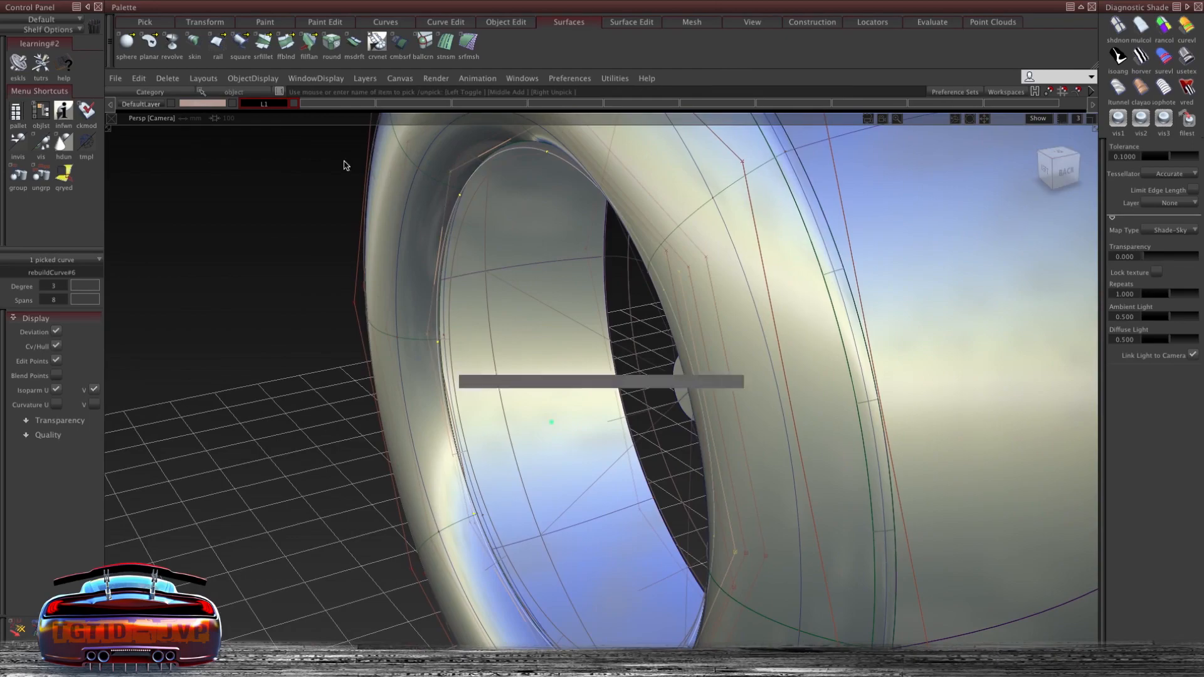
- Duplicate and position further curves inside the tire opening to shape the rim's inner section
{"action": "left_click_drag", "start_coordinate": [273, 173], "coordinate": [294, 171]}
{"action": "left_click_drag", "start_coordinate": [294, 170], "coordinate": [438, 173], "text": "alt+shift"}
{"action": "left_click", "coordinate": [600, 300]}
{"action": "left_click_drag", "start_coordinate": [624, 283], "coordinate": [627, 283]}
{"action": "left_click_drag", "start_coordinate": [627, 283], "coordinate": [920, 289], "text": "alt+shift"}
{"action": "left_click_drag", "start_coordinate": [997, 292], "coordinate": [884, 326], "text": "alt+shift"}
{"action": "left_click", "coordinate": [885, 326]}
{"action": "left_click_drag", "start_coordinate": [961, 287], "coordinate": [960, 287]}
{"action": "left_click_drag", "start_coordinate": [960, 288], "coordinate": [790, 313], "text": "alt+shift"}
{"action": "left_click_drag", "start_coordinate": [906, 339], "coordinate": [910, 339]}
{"action": "middle_click_drag", "start_coordinate": [931, 200], "coordinate": [933, 200]}
{"action": "left_click_drag", "start_coordinate": [933, 200], "coordinate": [546, 387], "text": "alt+shift"}
{"action": "right_click_drag", "start_coordinate": [545, 387], "coordinate": [570, 372], "text": "alt+shift"}
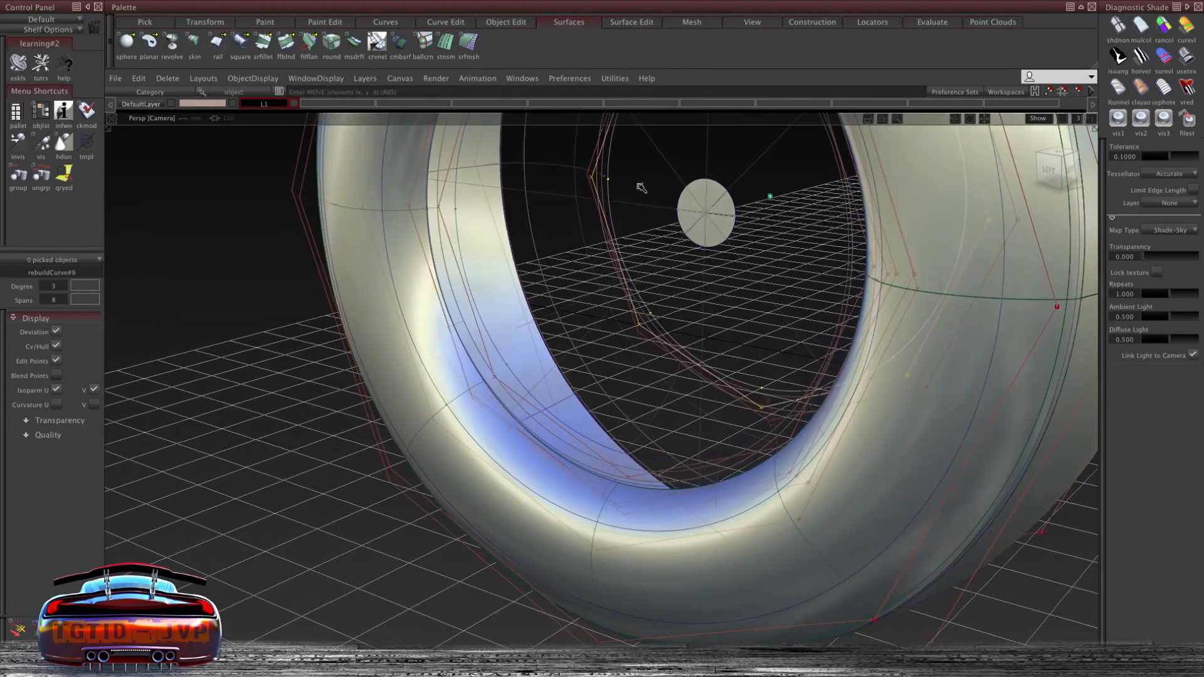
- Skin a surface across the inner curves with proportional crown and flip enabled
{"action": "right_click_drag", "start_coordinate": [641, 187], "coordinate": [642, 279], "text": "ctrl+shift"}
{"action": "left_click_drag", "start_coordinate": [643, 294], "coordinate": [503, 303], "text": "alt+shift"}
{"action": "left_click", "coordinate": [633, 270]}
{"action": "left_click", "coordinate": [554, 404]}
{"action": "right_click_drag", "start_coordinate": [504, 302], "coordinate": [419, 237], "text": "alt+shift"}
{"action": "left_click_drag", "start_coordinate": [419, 236], "coordinate": [451, 299], "text": "alt+shift"}
{"action": "left_click_drag", "start_coordinate": [400, 413], "coordinate": [461, 326], "text": "alt+shift"}
{"action": "left_click_drag", "start_coordinate": [461, 326], "coordinate": [461, 282], "text": "ctrl+shift"}
{"action": "left_click", "coordinate": [620, 576]}
{"action": "right_click_drag", "start_coordinate": [648, 386], "coordinate": [647, 444], "text": "ctrl+shift"}
{"action": "mouse_move", "coordinate": [658, 439]}
{"action": "left_mouse_down", "text": "alt+shift"}
{"action": "mouse_move", "coordinate": [764, 495]}
{"action": "mouse_move", "coordinate": [664, 451]}
{"action": "left_mouse_up", "text": "alt+shift"}
{"action": "left_click", "coordinate": [487, 352]}
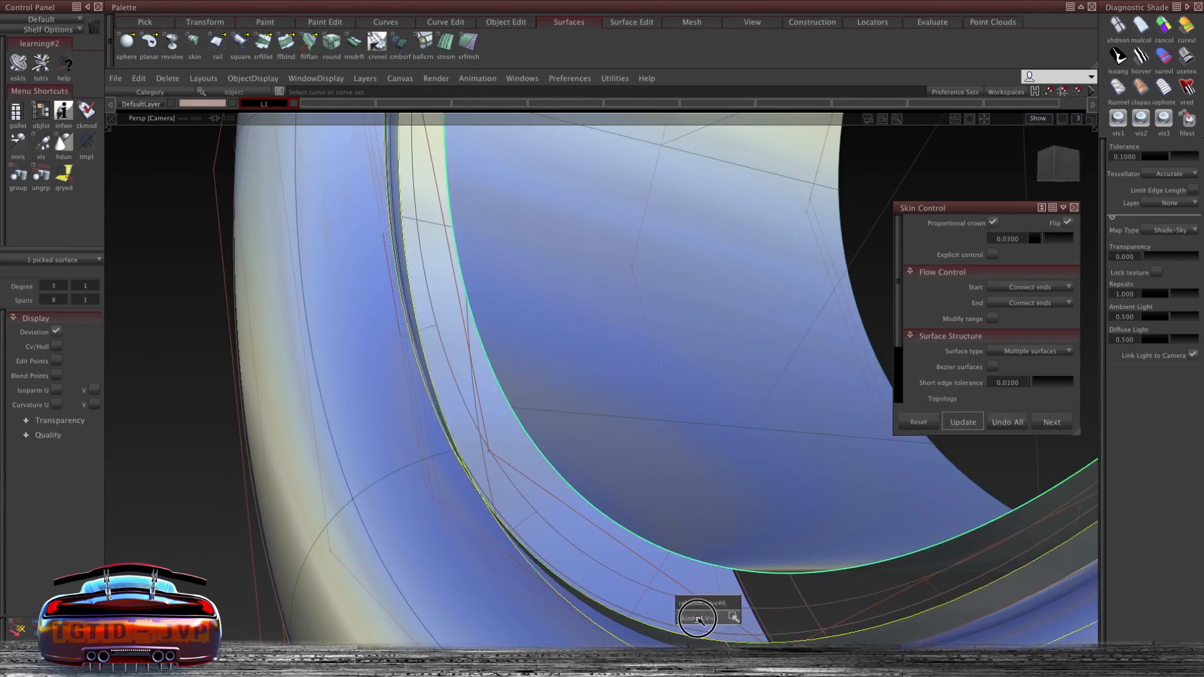
- Fillet the new inner skin to the tire's inner wall with a center radius of 4
{"action": "left_click_drag", "start_coordinate": [531, 370], "coordinate": [420, 390], "text": "alt+shift"}
{"action": "left_click", "coordinate": [589, 333]}
{"action": "left_click", "coordinate": [600, 305]}
{"action": "right_click_drag", "start_coordinate": [420, 389], "coordinate": [407, 50], "text": "ctrl+shift"}
{"action": "left_click", "coordinate": [424, 17]}
{"action": "right_click_drag", "start_coordinate": [627, 301], "coordinate": [713, 309], "text": "alt+shift"}
{"action": "right_click", "coordinate": [710, 314], "text": "ctrl+shift"}
{"action": "left_click", "coordinate": [730, 492]}
{"action": "left_click", "coordinate": [740, 524]}
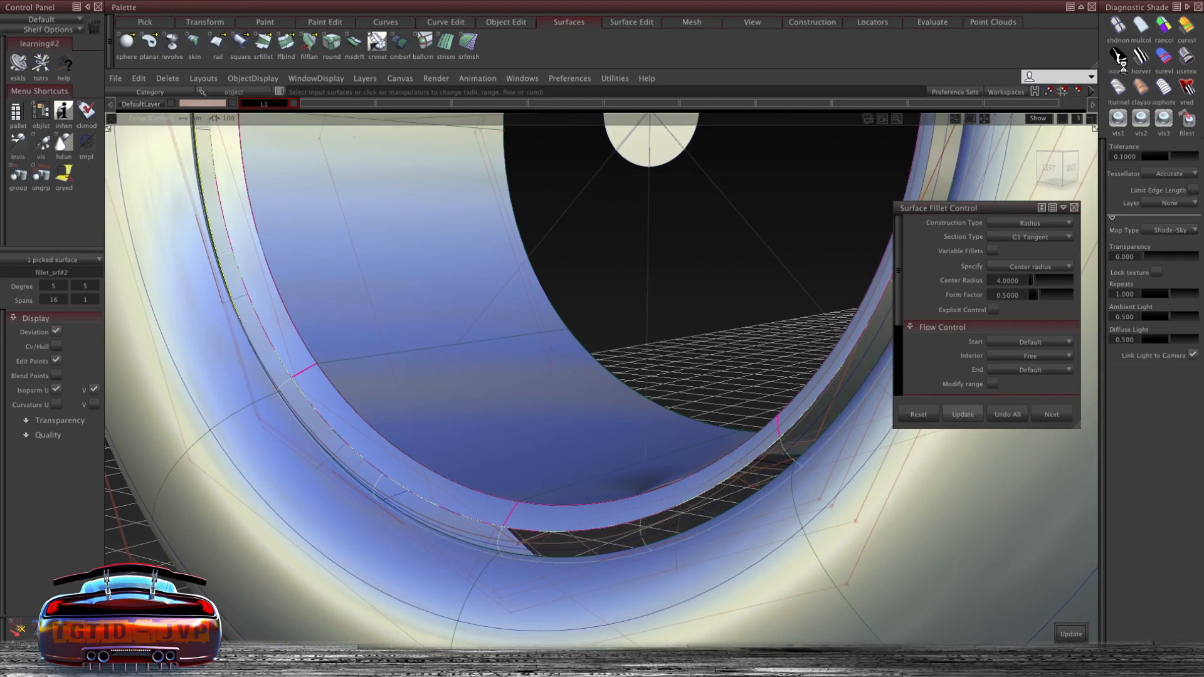
- Set the inner fillet's center radius to 15
{"action": "left_click_drag", "start_coordinate": [624, 479], "coordinate": [398, 438], "text": "alt+shift"}
{"action": "left_click", "coordinate": [602, 381]}
{"action": "left_click", "coordinate": [609, 515]}
{"action": "double_click", "coordinate": [1019, 280]}
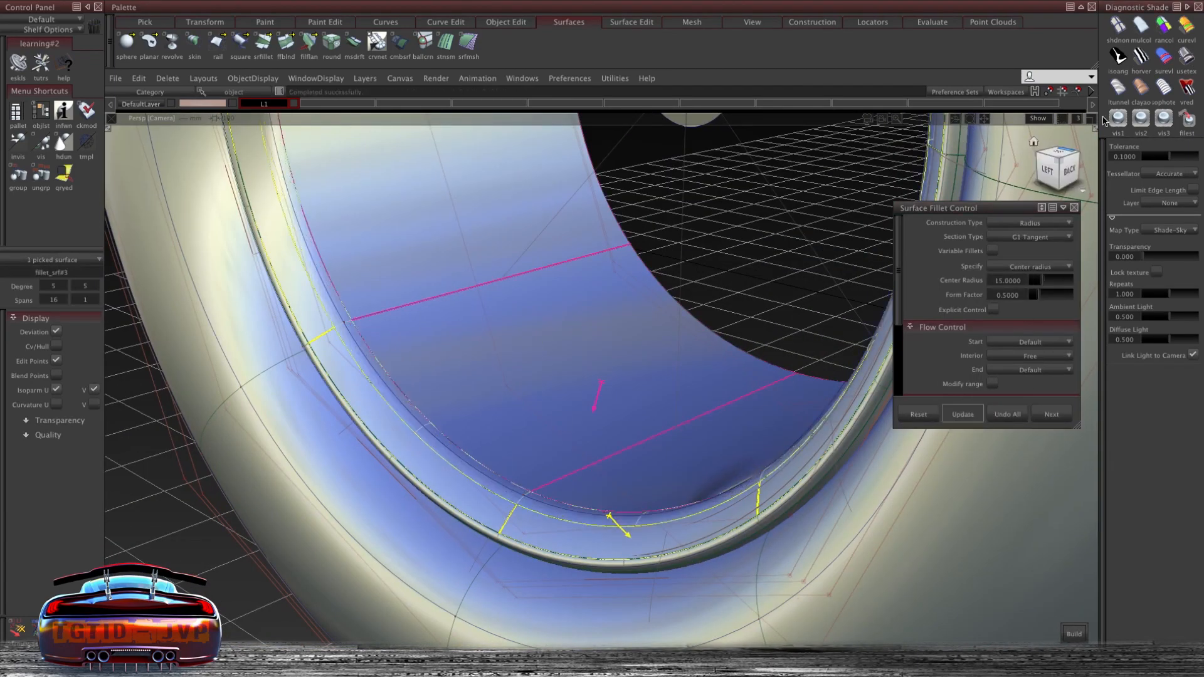
{"action": "left_click_drag", "start_coordinate": [721, 351], "coordinate": [615, 379], "text": "alt+shift"}
{"action": "right_click_drag", "start_coordinate": [615, 378], "coordinate": [411, 299], "text": "alt+shift"}
{"action": "left_click_drag", "start_coordinate": [411, 299], "coordinate": [453, 398], "text": "alt+shift"}
{"action": "right_click_drag", "start_coordinate": [452, 398], "coordinate": [426, 375], "text": "ctrl+shift"}
{"action": "right_click_drag", "start_coordinate": [427, 375], "coordinate": [449, 403], "text": "alt+shift"}
{"action": "left_click", "coordinate": [449, 403]}
- Orbit around the wheel to inspect the inner fillet and rim section
{"action": "left_click_drag", "start_coordinate": [678, 402], "coordinate": [742, 395], "text": "alt+shift"}
{"action": "left_click", "coordinate": [634, 395]}
{"action": "right_click_drag", "start_coordinate": [634, 395], "coordinate": [567, 352], "text": "alt+shift"}
{"action": "left_click", "coordinate": [997, 281]}
{"action": "right_click_drag", "start_coordinate": [568, 351], "coordinate": [414, 389], "text": "alt+shift"}
{"action": "left_click_drag", "start_coordinate": [414, 390], "coordinate": [543, 364], "text": "alt+shift"}
{"action": "middle_click_drag", "start_coordinate": [542, 363], "coordinate": [564, 425], "text": "alt+shift"}
{"action": "left_click_drag", "start_coordinate": [564, 426], "coordinate": [505, 301], "text": "alt+shift"}
{"action": "right_click_drag", "start_coordinate": [368, 328], "coordinate": [347, 309], "text": "ctrl+shift"}
{"action": "left_click_drag", "start_coordinate": [347, 309], "coordinate": [533, 351], "text": "alt+shift"}
{"action": "right_click_drag", "start_coordinate": [533, 352], "coordinate": [592, 185], "text": "alt+shift"}
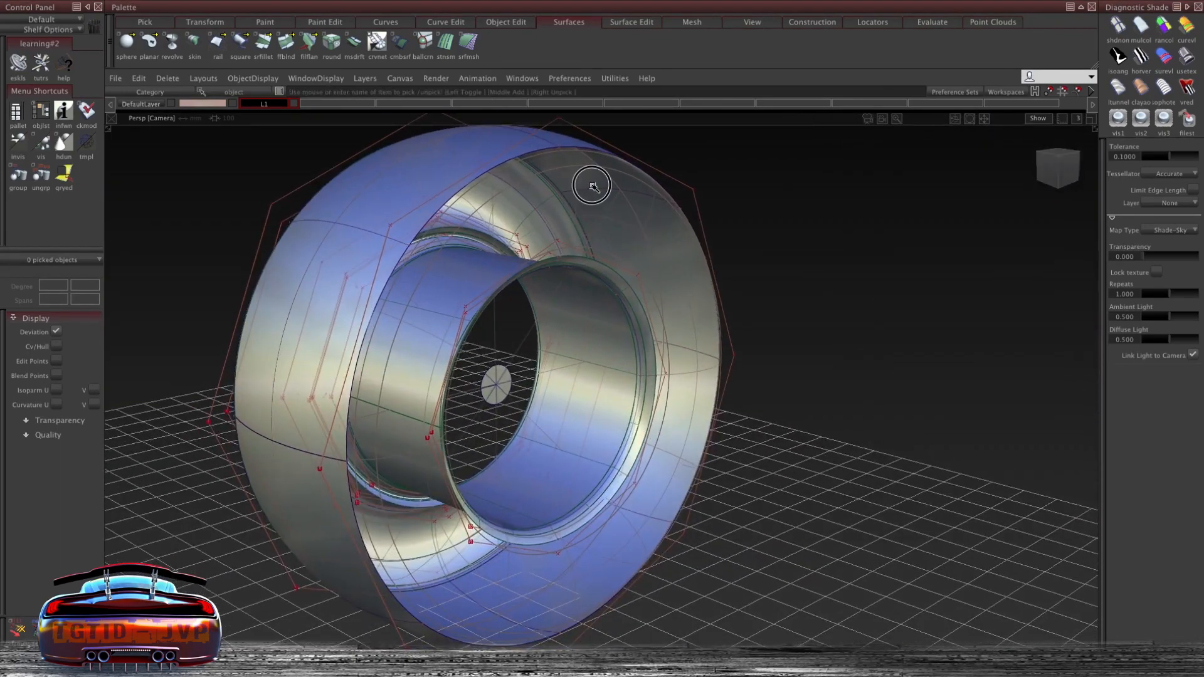
- Select the curve at the tire's outer edge and nudge it slightly along the tire
{"action": "middle_click_drag", "start_coordinate": [776, 193], "coordinate": [815, 192], "text": "ctrl+shift"}
{"action": "left_click_drag", "start_coordinate": [805, 189], "coordinate": [788, 189]}
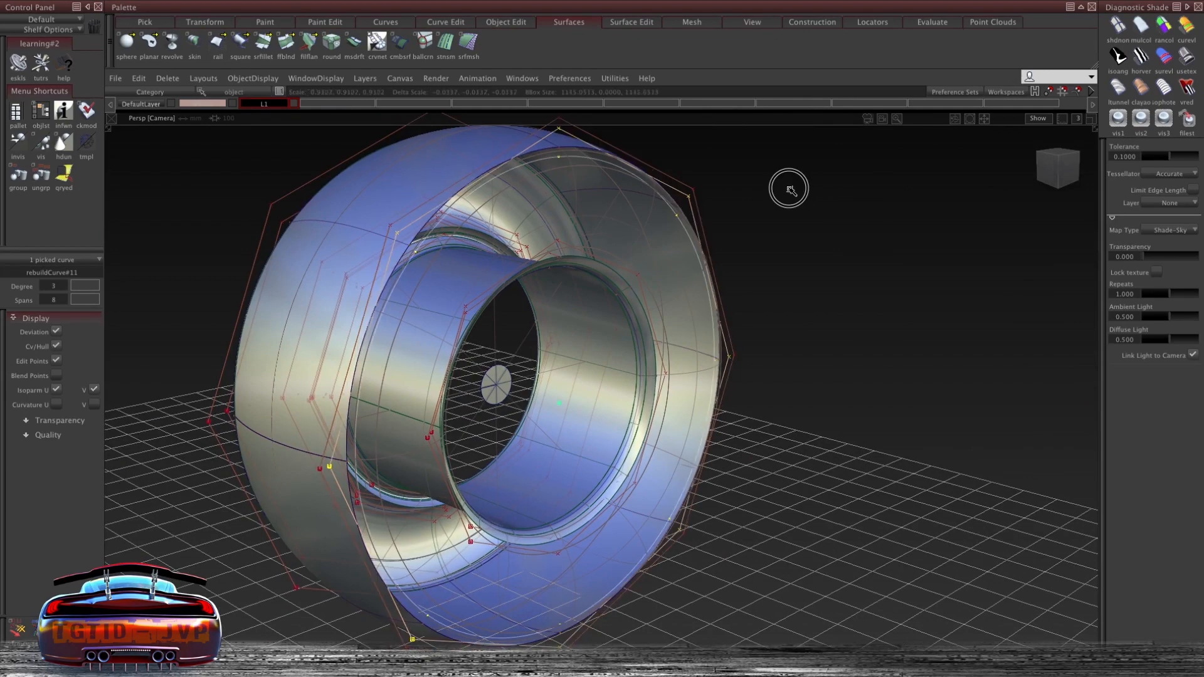
{"action": "left_click_drag", "start_coordinate": [714, 185], "coordinate": [731, 159], "text": "alt+shift"}
{"action": "left_click_drag", "start_coordinate": [709, 155], "coordinate": [690, 188]}
{"action": "right_click_drag", "start_coordinate": [689, 188], "coordinate": [715, 185], "text": "alt+shift"}
{"action": "middle_click_drag", "start_coordinate": [715, 185], "coordinate": [712, 169], "text": "ctrl+shift"}
{"action": "middle_click_drag", "start_coordinate": [715, 184], "coordinate": [713, 184]}
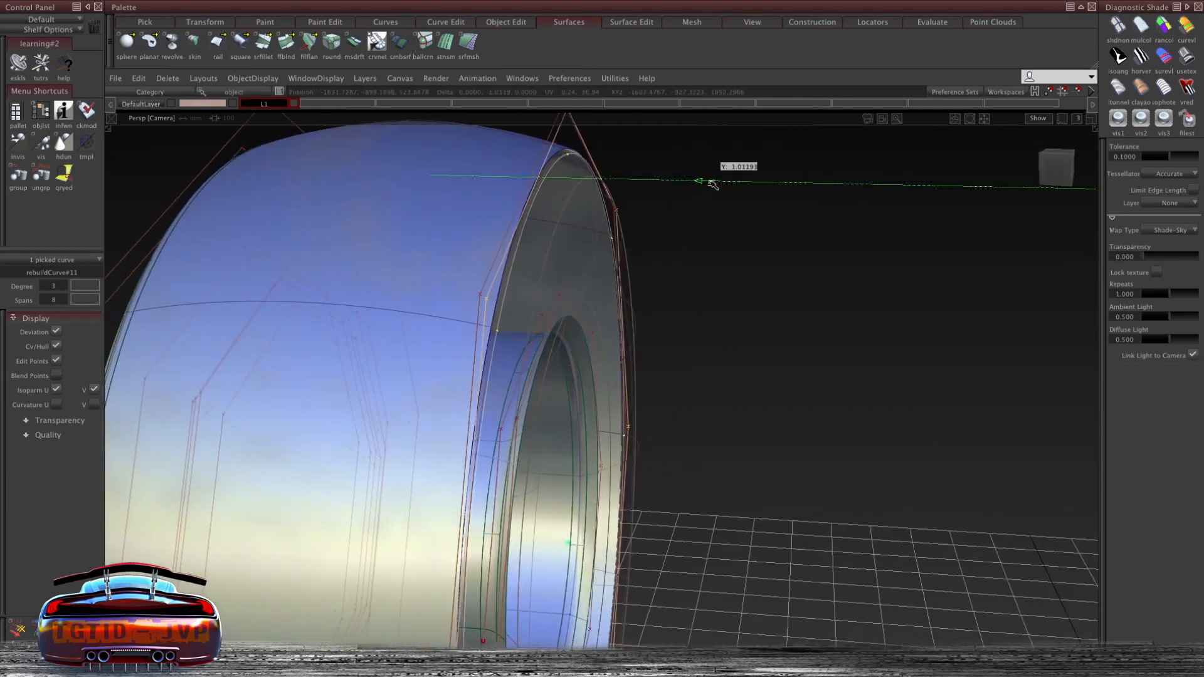
{"action": "right_click_drag", "start_coordinate": [709, 184], "coordinate": [658, 179], "text": "alt+shift"}
{"action": "mouse_move", "coordinate": [658, 178]}
{"action": "left_mouse_down", "text": "alt+shift"}
{"action": "mouse_move", "coordinate": [577, 129]}
{"action": "mouse_move", "coordinate": [591, 156]}
{"action": "mouse_move", "coordinate": [654, 163]}
{"action": "left_mouse_up", "text": "alt+shift"}
{"action": "middle_click_drag", "start_coordinate": [655, 163], "coordinate": [690, 164], "text": "ctrl+shift"}
{"action": "left_click_drag", "start_coordinate": [688, 165], "coordinate": [671, 165]}
{"action": "left_click_drag", "start_coordinate": [568, 208], "coordinate": [690, 220], "text": "alt+shift"}
- Copy and paste the outer edge curve and move the duplicate onto the tire's outer face
{"action": "key", "text": "ctrl+c"}
{"action": "key", "text": "ctrl+v"}
{"action": "left_click_drag", "start_coordinate": [717, 148], "coordinate": [761, 215], "text": "alt+shift"}
{"action": "right_click_drag", "start_coordinate": [292, 199], "coordinate": [316, 197], "text": "ctrl+shift"}
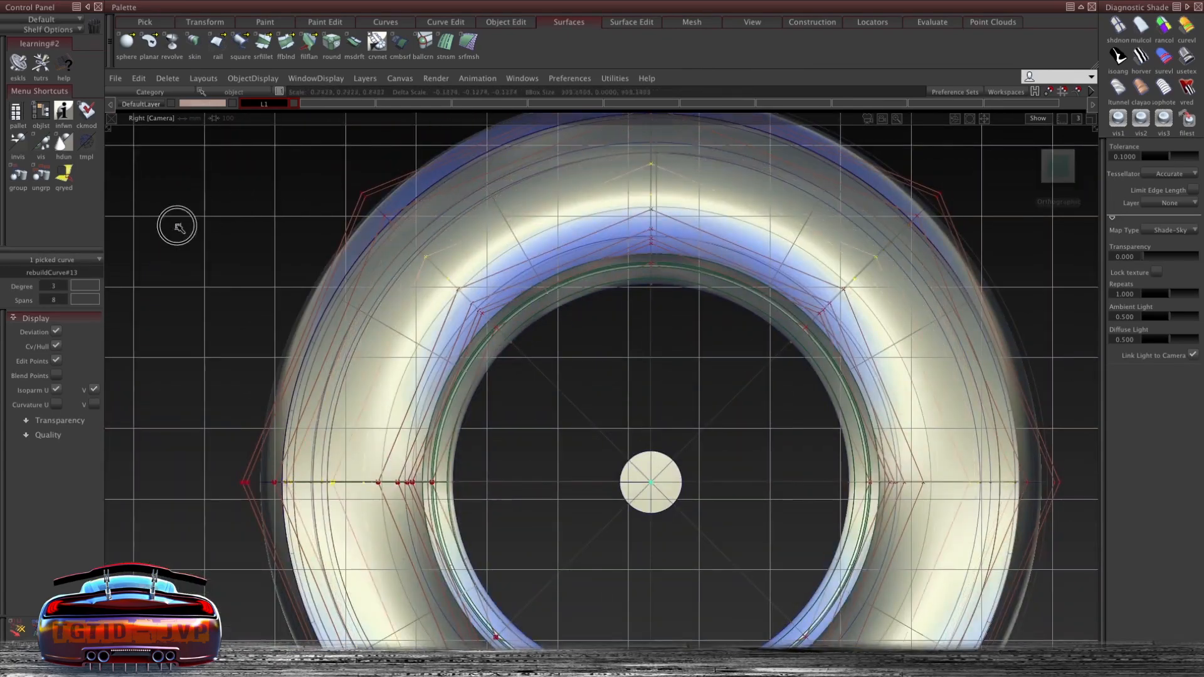
{"action": "left_click_drag", "start_coordinate": [175, 224], "coordinate": [609, 215], "text": "alt+shift"}
{"action": "left_click_drag", "start_coordinate": [713, 214], "coordinate": [537, 183], "text": "alt+shift"}
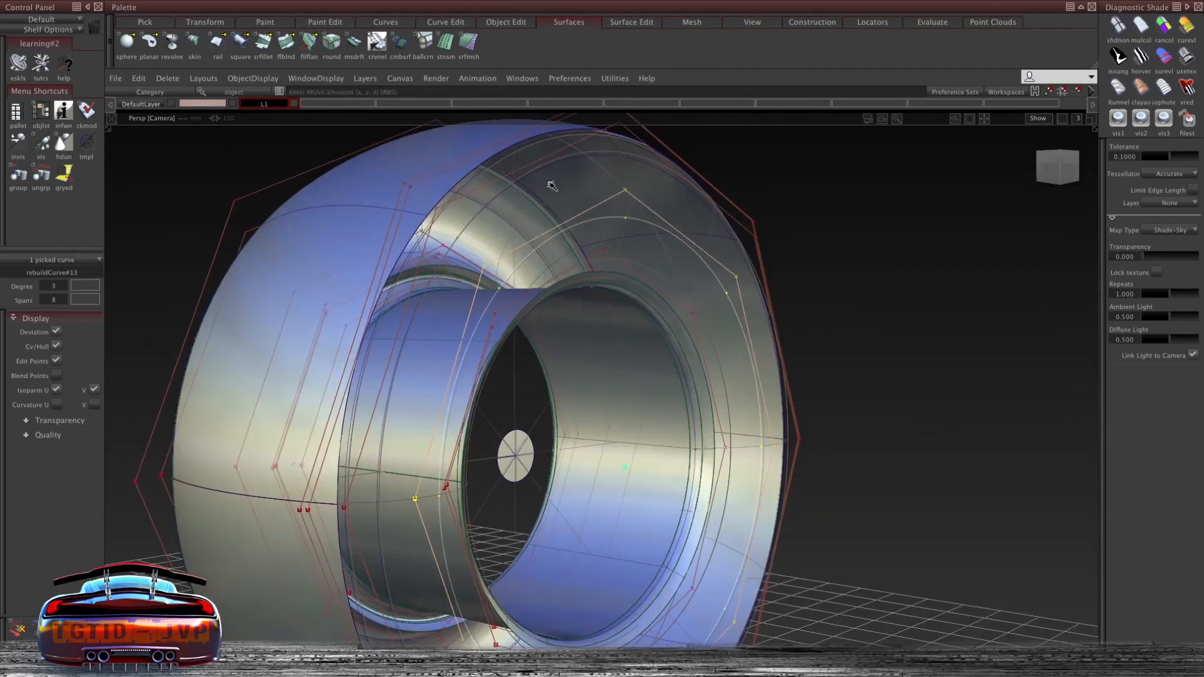
- Try to skin a surface between the tire's outer edge curves
{"action": "left_click", "coordinate": [1056, 167]}
{"action": "left_click_drag", "start_coordinate": [961, 173], "coordinate": [761, 242], "text": "alt+shift"}
{"action": "left_click_drag", "start_coordinate": [714, 194], "coordinate": [582, 250], "text": "alt+shift"}
{"action": "key", "text": "s"}
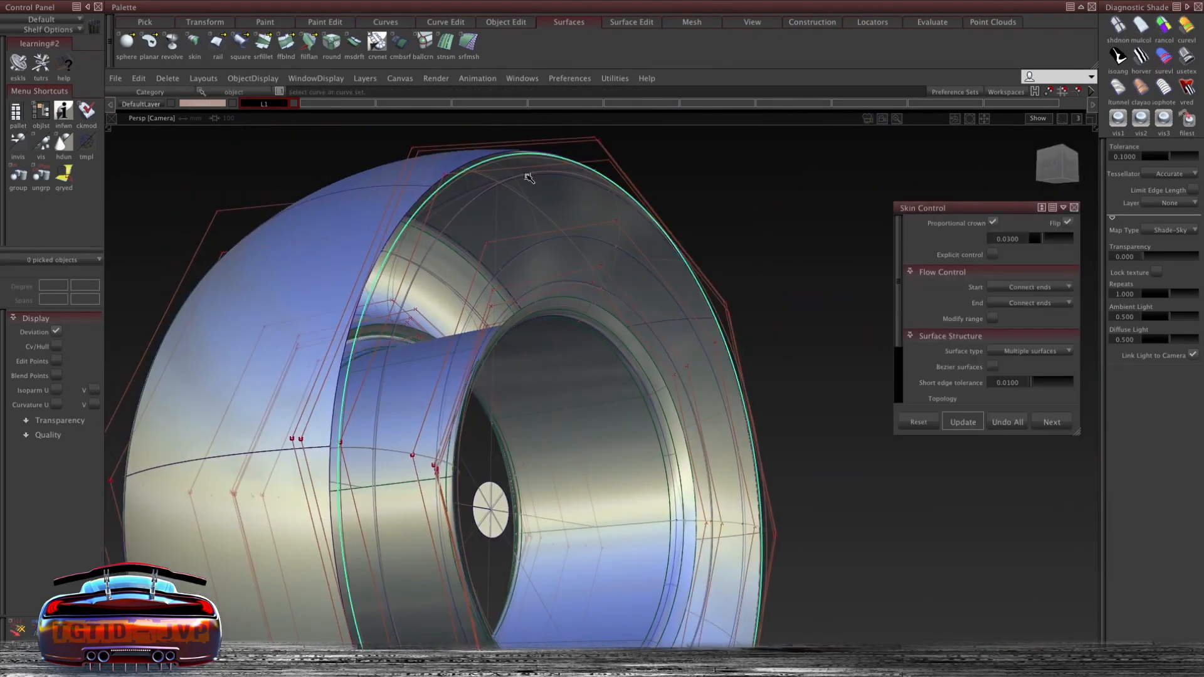
{"action": "left_click", "coordinate": [782, 505]}
{"action": "left_click", "coordinate": [548, 247]}
{"action": "left_click_drag", "start_coordinate": [548, 247], "coordinate": [608, 282], "text": "alt+shift"}
{"action": "key", "text": "s"}
{"action": "left_click", "coordinate": [658, 199]}
{"action": "left_click", "coordinate": [630, 191]}
{"action": "left_click", "coordinate": [621, 240]}
{"action": "left_click", "coordinate": [608, 279]}
{"action": "left_click", "coordinate": [613, 300]}
{"action": "left_click_drag", "start_coordinate": [729, 374], "coordinate": [755, 198], "text": "alt+shift"}
{"action": "middle_click_drag", "start_coordinate": [756, 196], "coordinate": [753, 369], "text": "ctrl+shift"}
{"action": "left_click_drag", "start_coordinate": [1001, 209], "coordinate": [933, 161]}
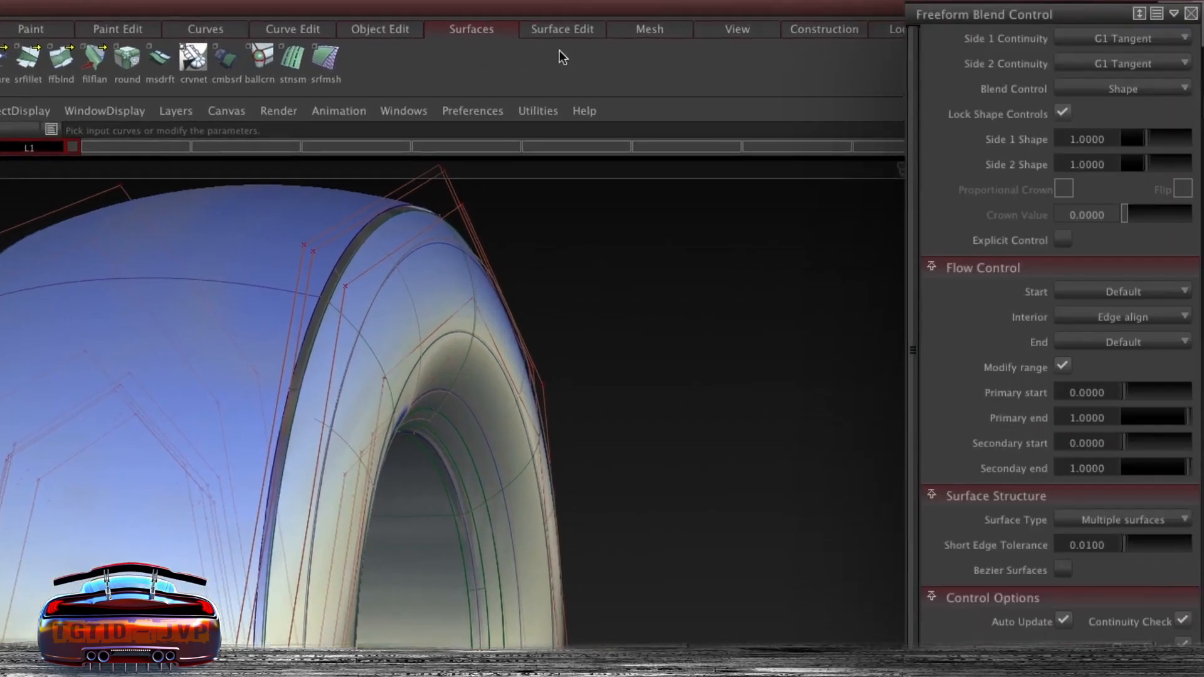
- Start a Freeform Blend and pick the tire's outer edge and the duplicated curve to blend between them
{"action": "left_click", "coordinate": [478, 28]}
{"action": "left_click", "coordinate": [512, 190]}
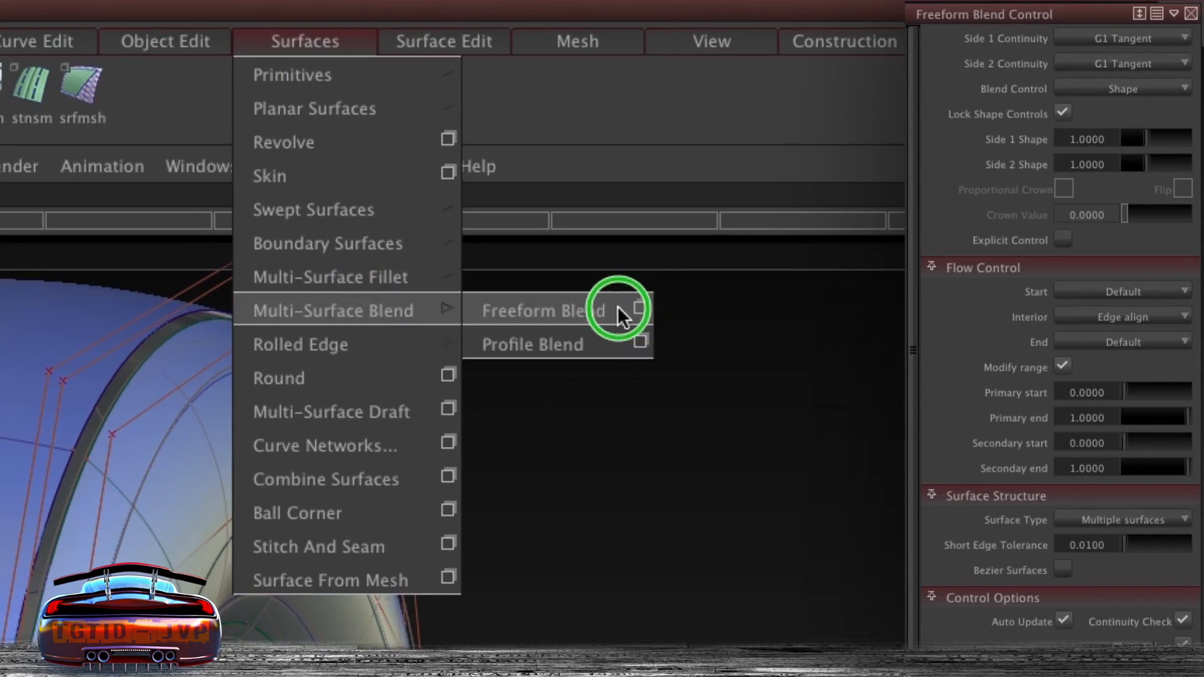
{"action": "left_click", "coordinate": [520, 308]}
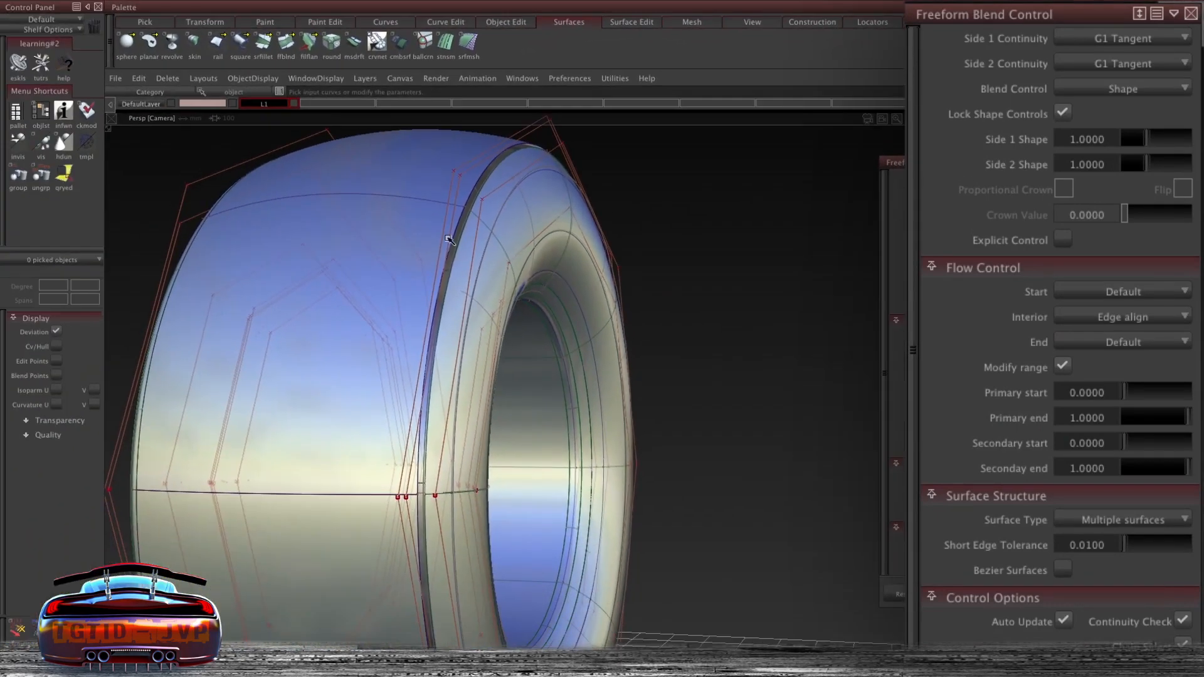
{"action": "middle_click_drag", "start_coordinate": [449, 239], "coordinate": [583, 178], "text": "alt+shift"}
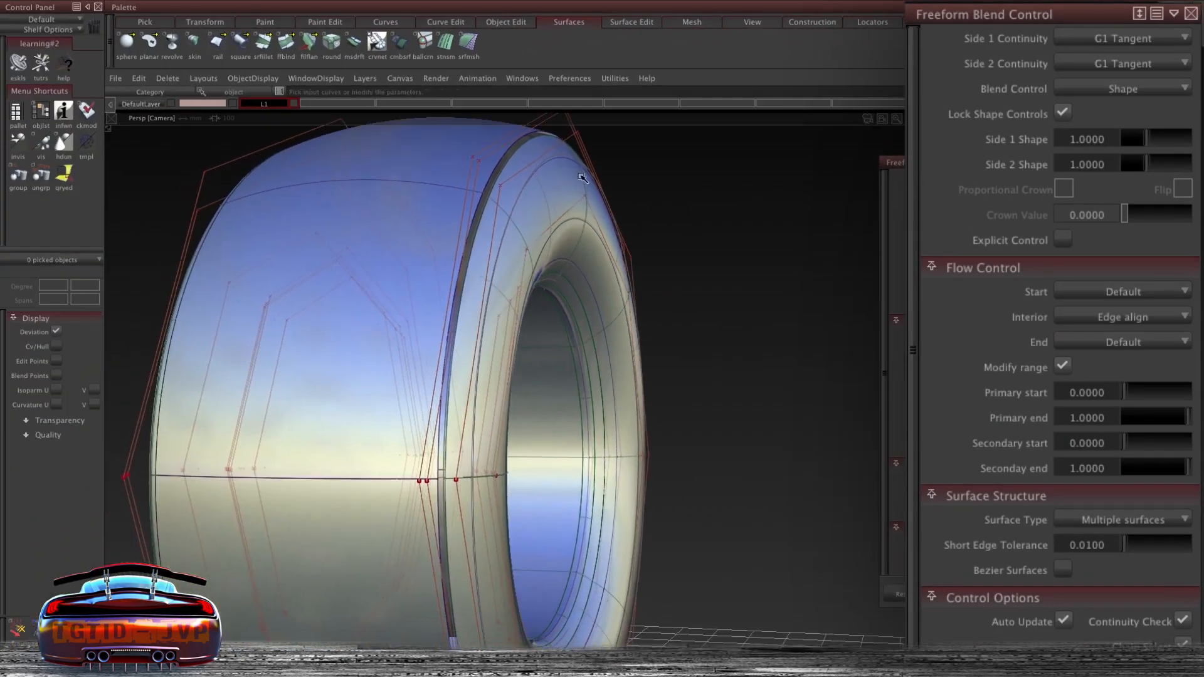
{"action": "left_click", "coordinate": [523, 169]}
{"action": "left_click", "coordinate": [533, 157]}
{"action": "left_click", "coordinate": [596, 356]}
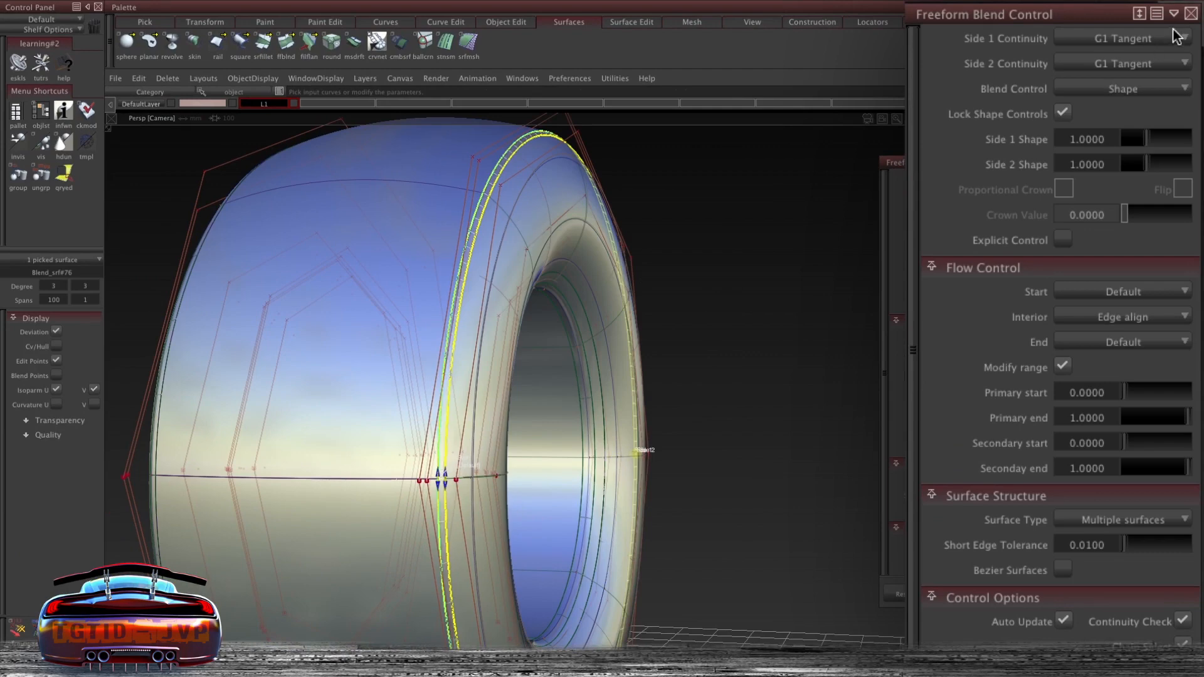
- Set both sides of the blend to G0 Position continuity
{"action": "left_click", "coordinate": [1136, 39]}
{"action": "left_click", "coordinate": [1129, 39]}
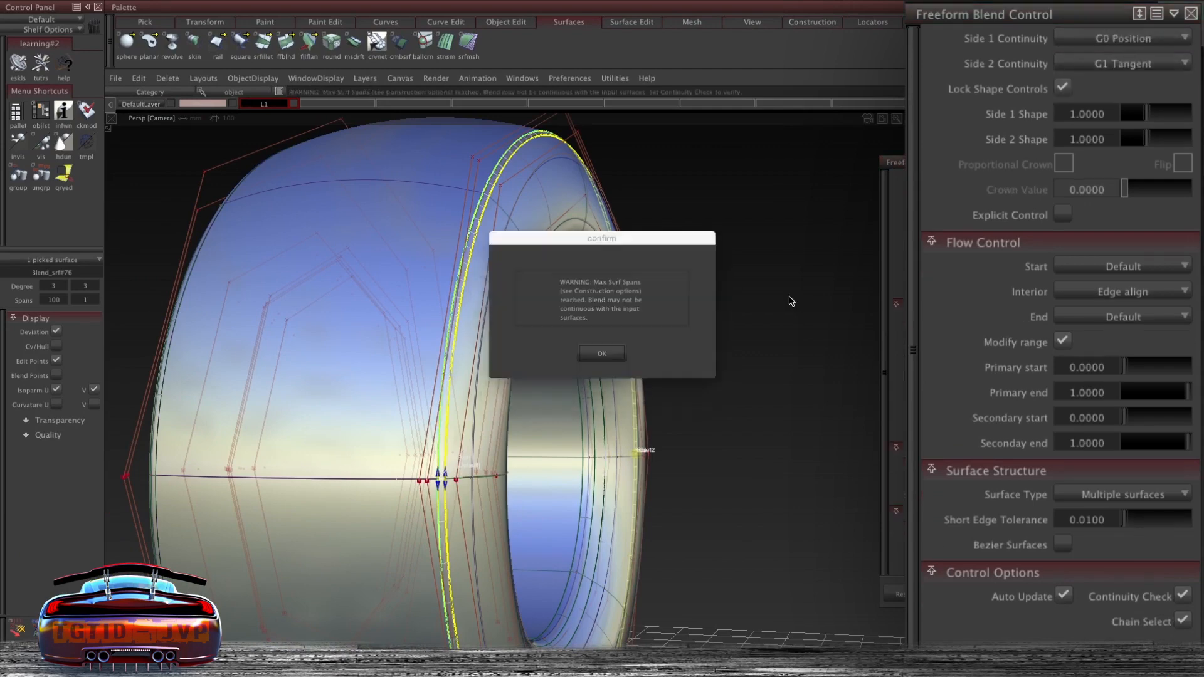
{"action": "left_click", "coordinate": [1144, 64]}
{"action": "left_click_drag", "start_coordinate": [681, 234], "coordinate": [512, 351], "text": "alt+shift"}
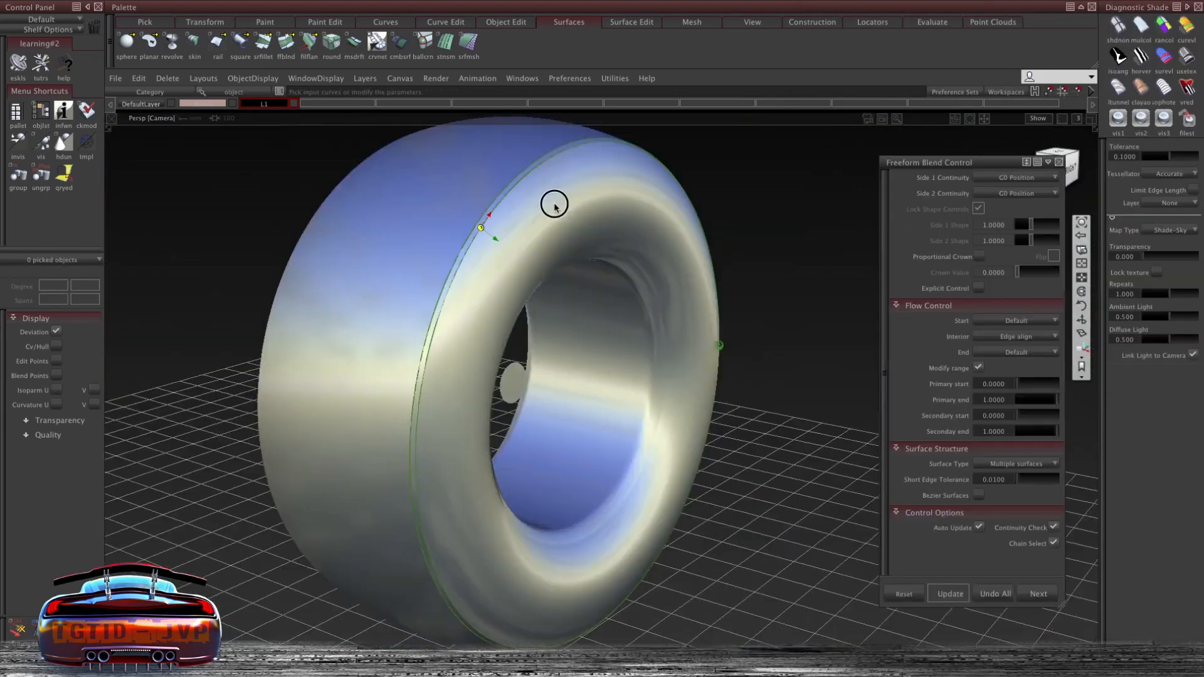
- Reposition the blend's start manipulator and set the continuity back to G1 Tangent, dismissing the warning
{"action": "left_click", "coordinate": [486, 220], "text": "ctrl+shift"}
{"action": "right_click_drag", "start_coordinate": [487, 221], "coordinate": [460, 214], "text": "ctrl+shift"}
{"action": "left_click_drag", "start_coordinate": [478, 212], "coordinate": [479, 246], "text": "ctrl+shift"}
{"action": "left_click", "coordinate": [480, 224]}
{"action": "left_click", "coordinate": [497, 276]}
{"action": "middle_click_drag", "start_coordinate": [782, 243], "coordinate": [820, 419], "text": "ctrl+shift"}
{"action": "left_click_drag", "start_coordinate": [814, 328], "coordinate": [844, 328], "text": "alt+shift"}
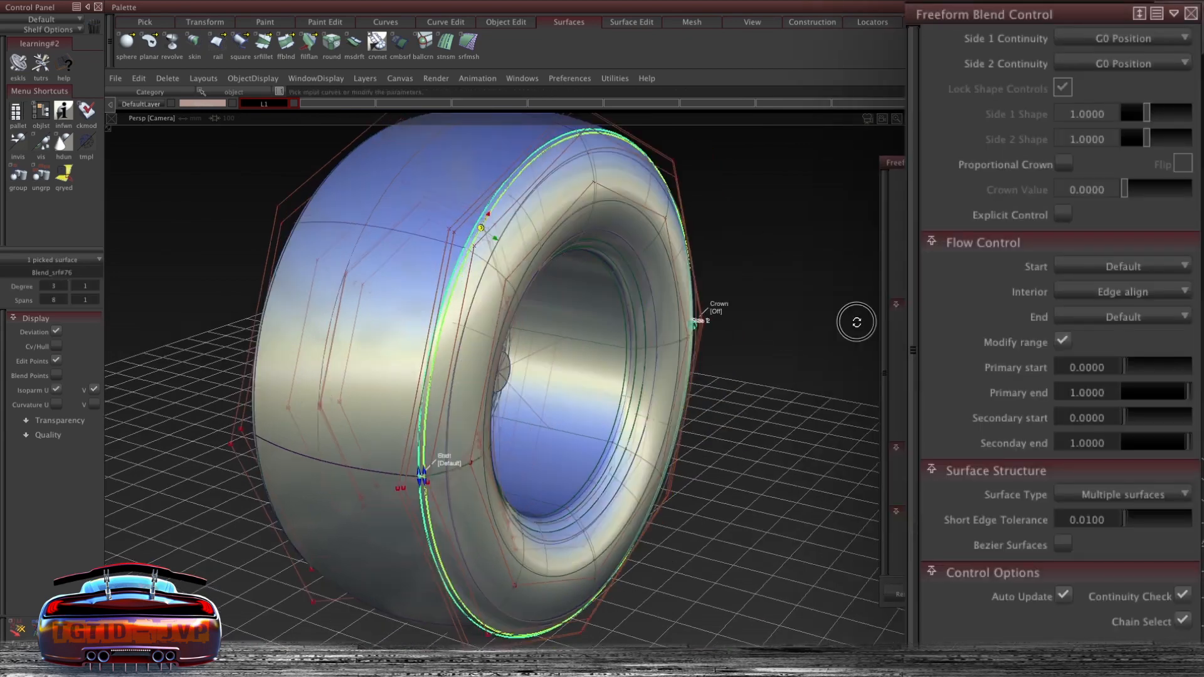
{"action": "left_click_drag", "start_coordinate": [1130, 43], "coordinate": [1139, 111]}
{"action": "left_click", "coordinate": [599, 353]}
{"action": "left_click", "coordinate": [601, 353]}
- Reopen the blend surface's controls by picking it on the tire's outer edge
{"action": "left_click", "coordinate": [553, 285]}
{"action": "right_click_drag", "start_coordinate": [553, 285], "coordinate": [620, 218], "text": "alt+shift"}
{"action": "left_click_drag", "start_coordinate": [620, 218], "coordinate": [617, 182], "text": "alt+shift"}
{"action": "right_click_drag", "start_coordinate": [617, 182], "coordinate": [575, 168], "text": "ctrl+shift"}
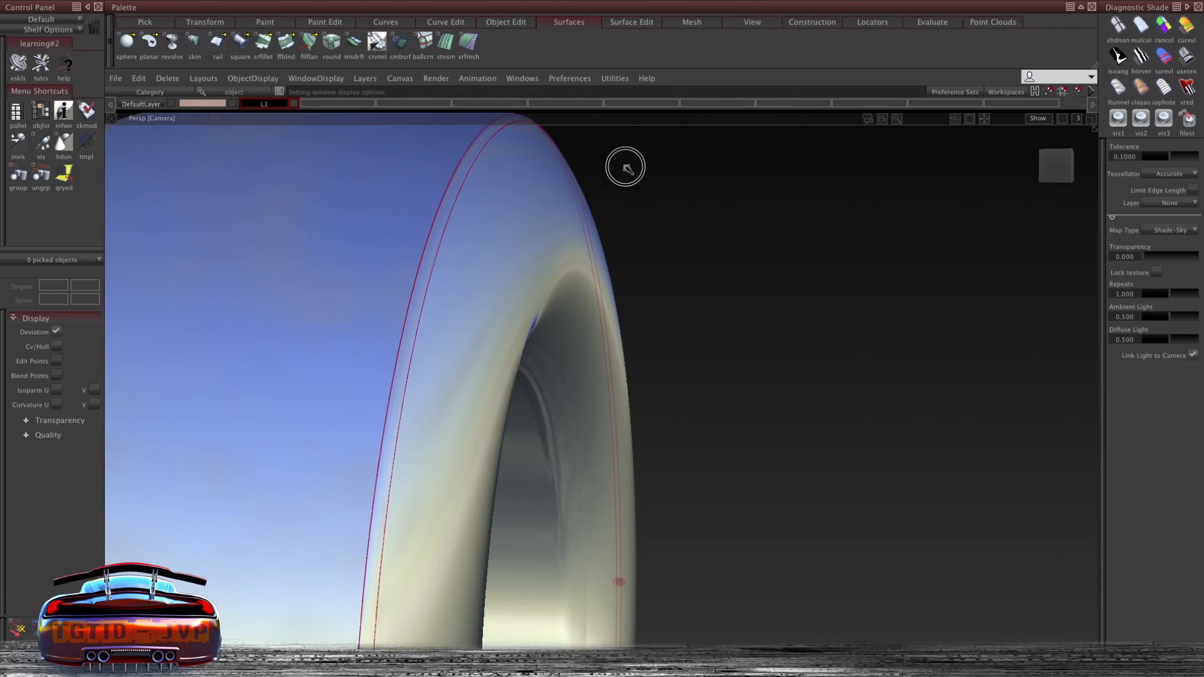
{"action": "left_click_drag", "start_coordinate": [718, 207], "coordinate": [474, 298], "text": "alt+shift"}
{"action": "right_click_drag", "start_coordinate": [530, 206], "coordinate": [493, 196], "text": "ctrl+shift"}
{"action": "left_click_drag", "start_coordinate": [493, 195], "coordinate": [493, 217], "text": "ctrl+shift"}
{"action": "left_click", "coordinate": [507, 189]}
{"action": "left_click", "coordinate": [537, 245]}
{"action": "middle_click_drag", "start_coordinate": [900, 203], "coordinate": [942, 379], "text": "ctrl+shift"}
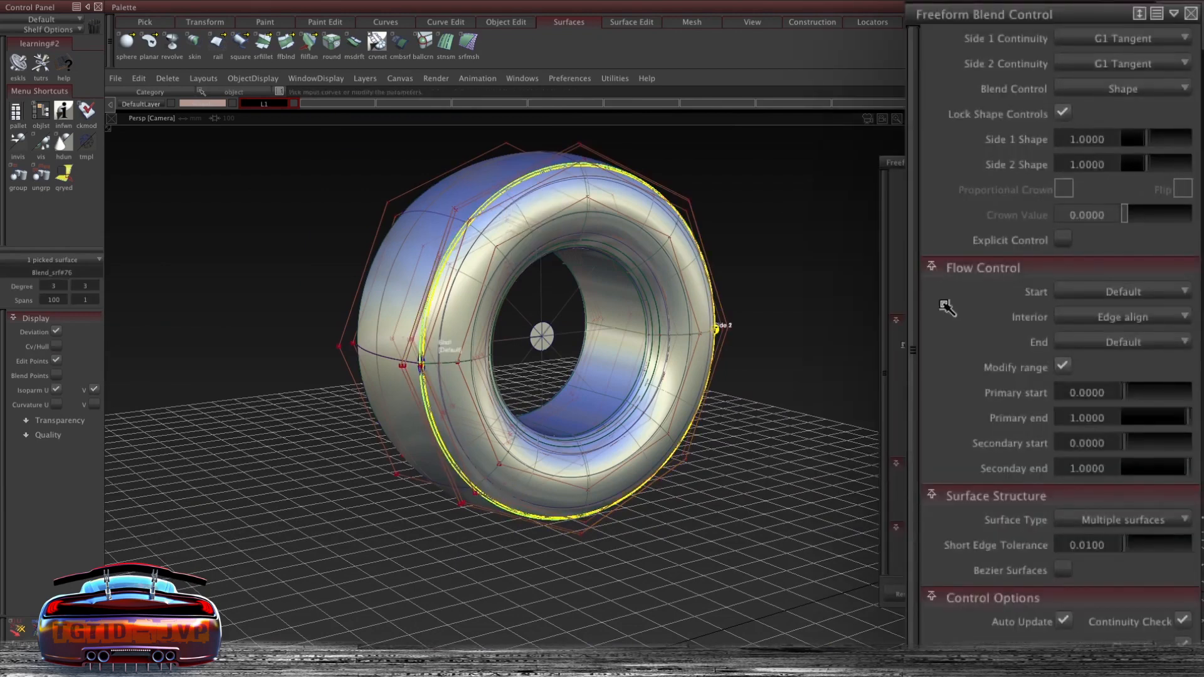
- Turn off Continuity Check for the blend and dismiss the warning
{"action": "left_click", "coordinate": [1183, 622]}
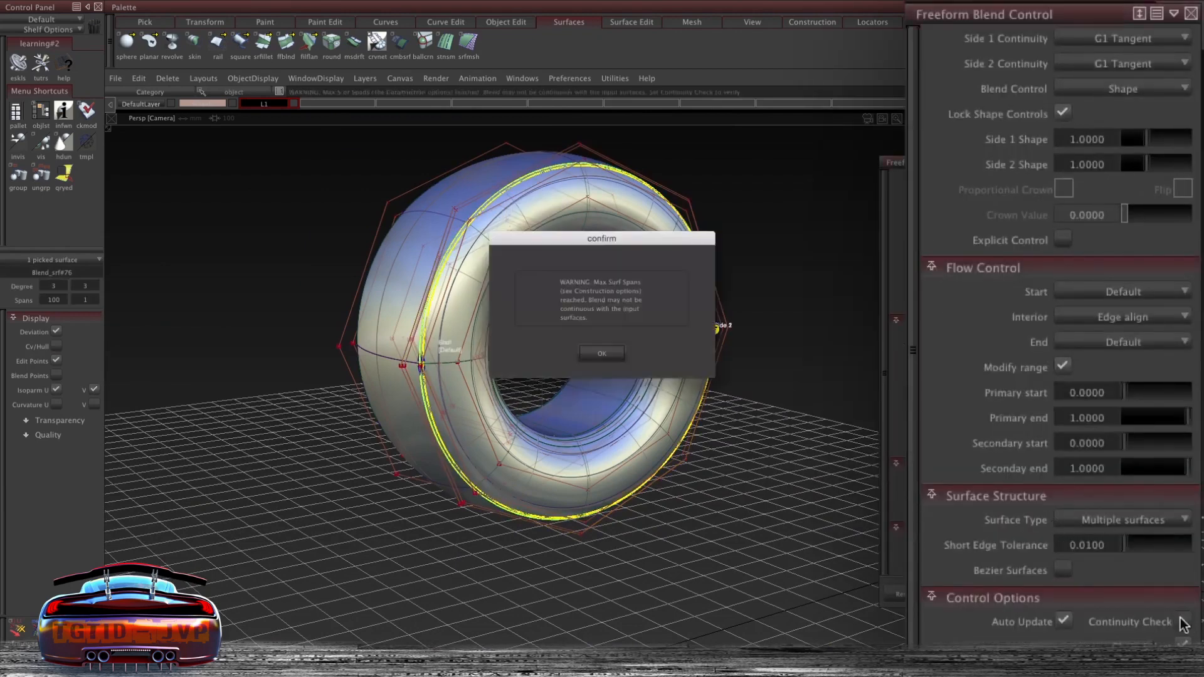
{"action": "left_click", "coordinate": [602, 351]}
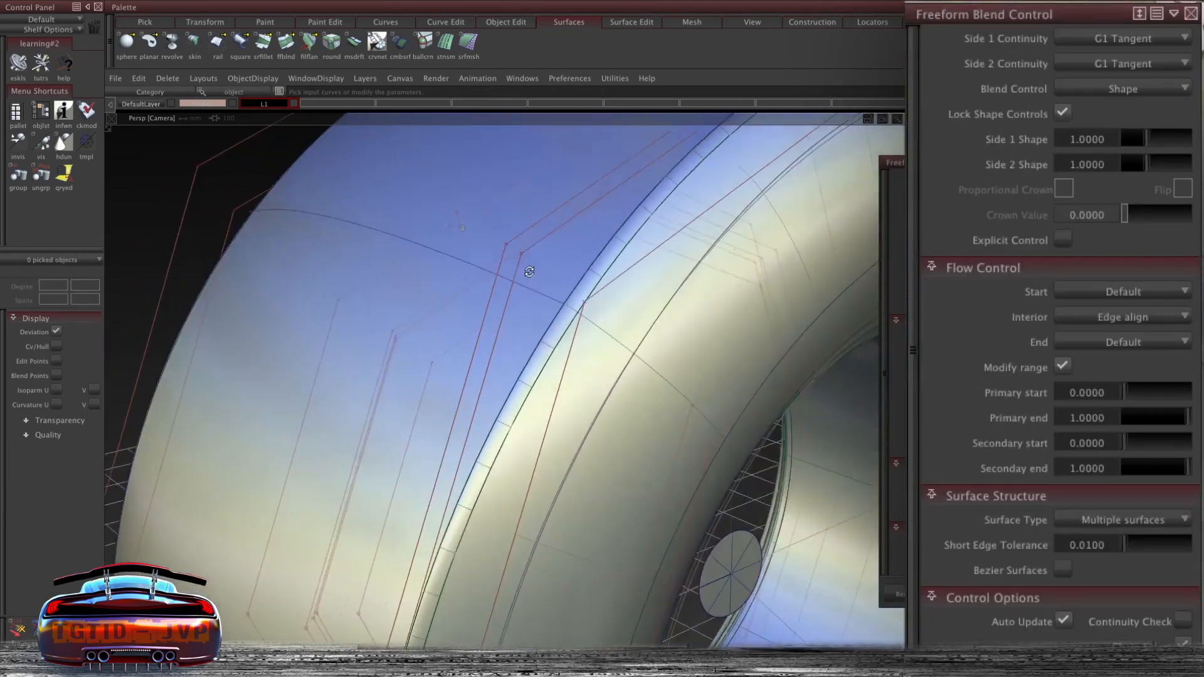
{"action": "right_click_drag", "start_coordinate": [550, 275], "coordinate": [588, 272], "text": "alt+shift"}
{"action": "right_click_drag", "start_coordinate": [588, 272], "coordinate": [544, 261], "text": "ctrl+shift"}
{"action": "right_click_drag", "start_coordinate": [552, 267], "coordinate": [575, 284], "text": "alt+shift"}
{"action": "left_click_drag", "start_coordinate": [575, 284], "coordinate": [671, 206], "text": "alt+shift"}
{"action": "right_click_drag", "start_coordinate": [670, 205], "coordinate": [656, 245], "text": "alt+shift"}
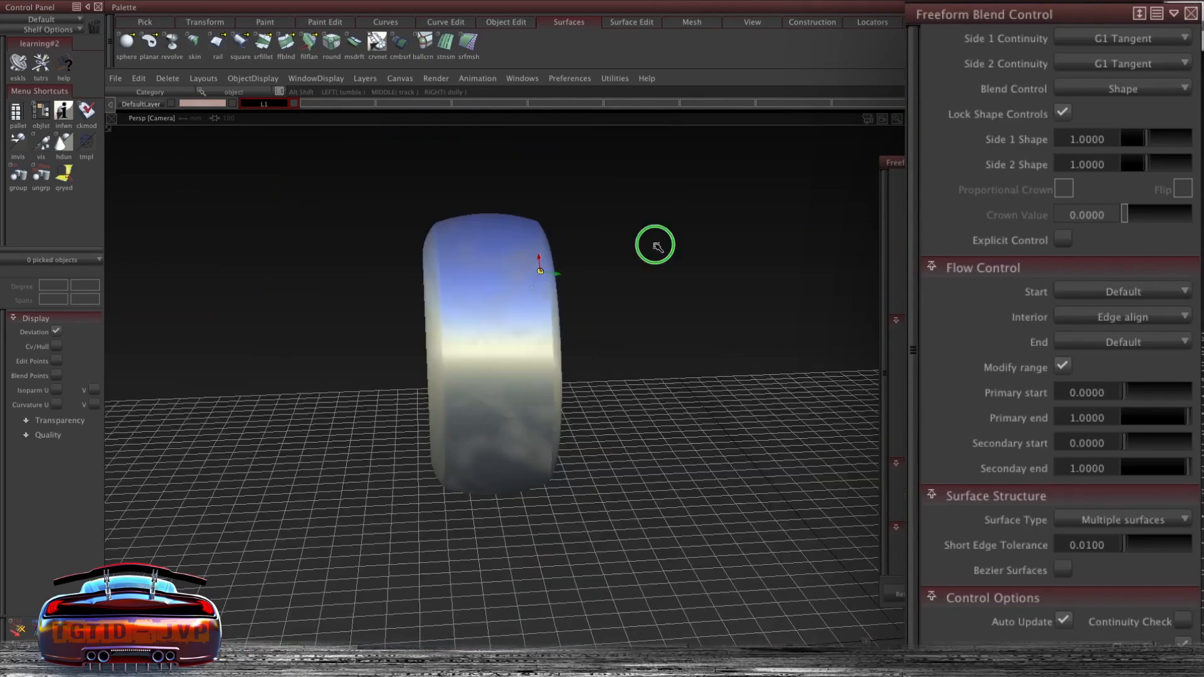
- Orbit around the tire to review the blend at its outer edge
{"action": "left_click_drag", "start_coordinate": [656, 244], "coordinate": [803, 215], "text": "alt+shift"}
{"action": "left_click_drag", "start_coordinate": [496, 252], "coordinate": [602, 263], "text": "alt+shift"}
{"action": "middle_click_drag", "start_coordinate": [636, 276], "coordinate": [691, 243], "text": "alt+shift"}
{"action": "left_click_drag", "start_coordinate": [691, 243], "coordinate": [451, 256], "text": "alt+shift"}
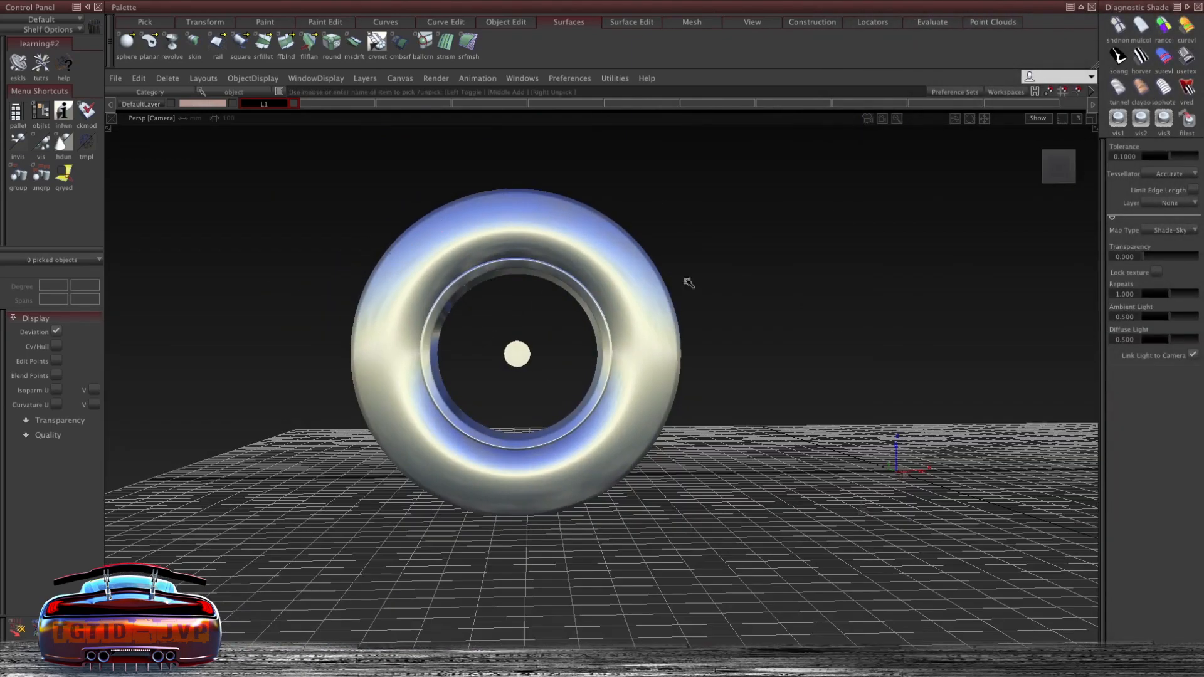
{"action": "left_click_drag", "start_coordinate": [704, 217], "coordinate": [583, 237], "text": "alt+shift"}
{"action": "left_click_drag", "start_coordinate": [974, 222], "coordinate": [207, 182], "text": "alt+shift"}
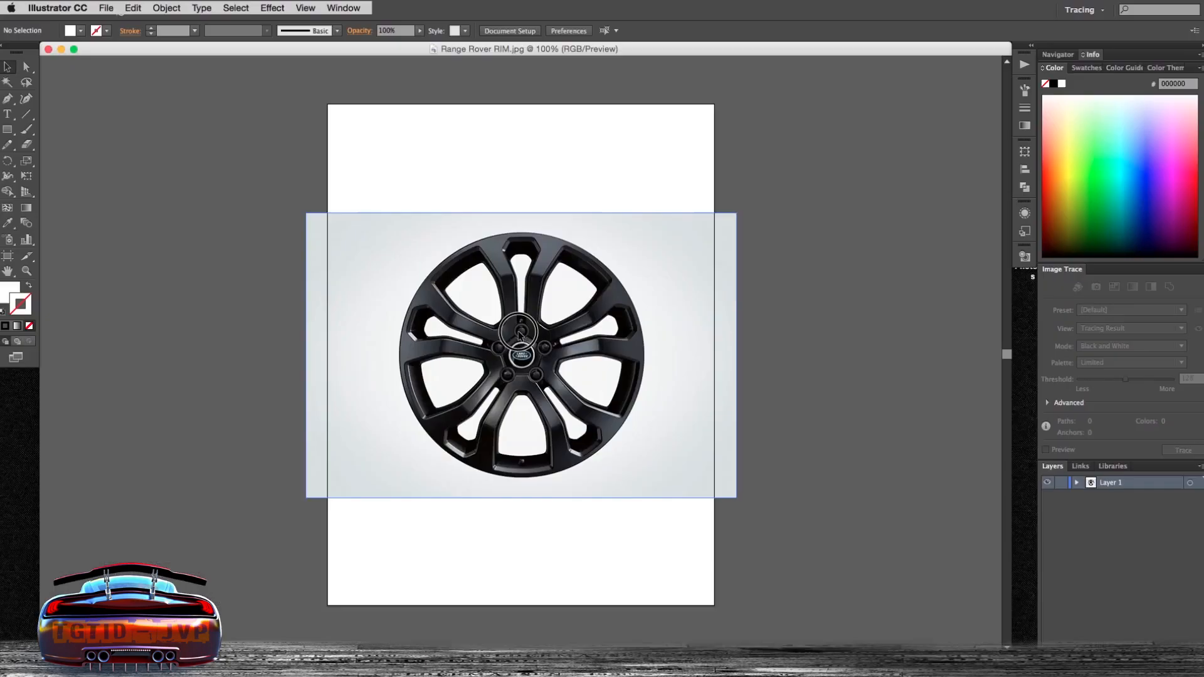
{"action": "left_click_drag", "start_coordinate": [519, 303], "coordinate": [529, 310]}
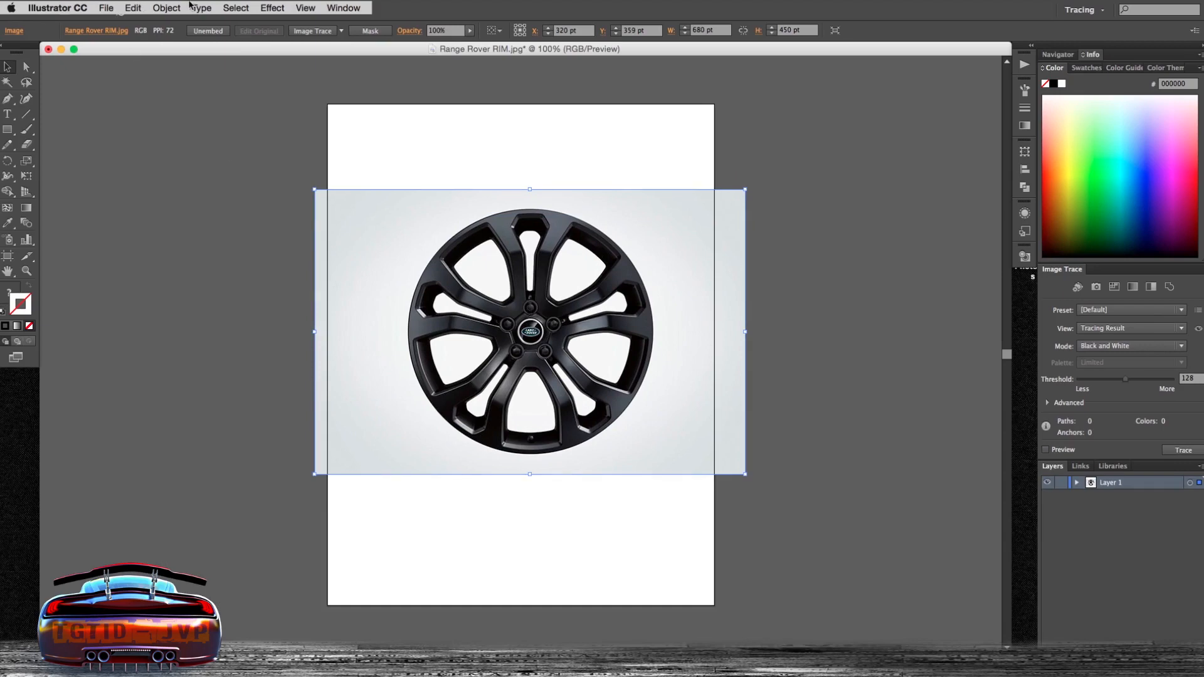
{"action": "left_click", "coordinate": [167, 8]}
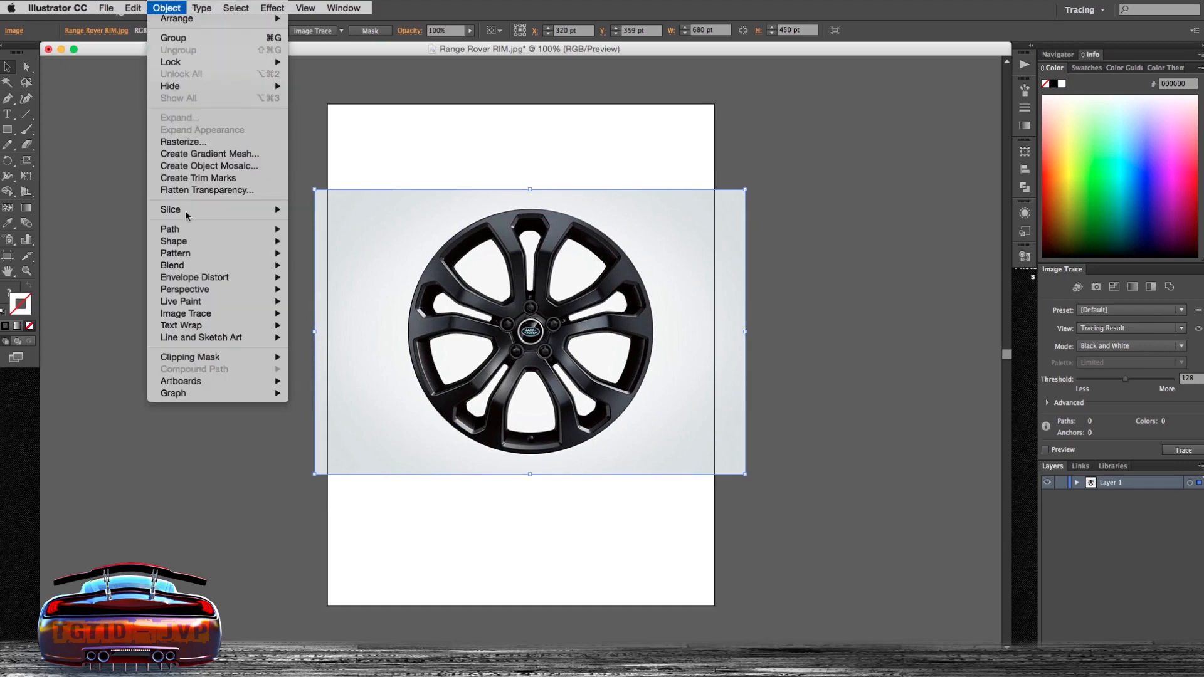
{"action": "mouse_move", "coordinate": [222, 314]}
{"action": "left_click", "coordinate": [322, 325]}
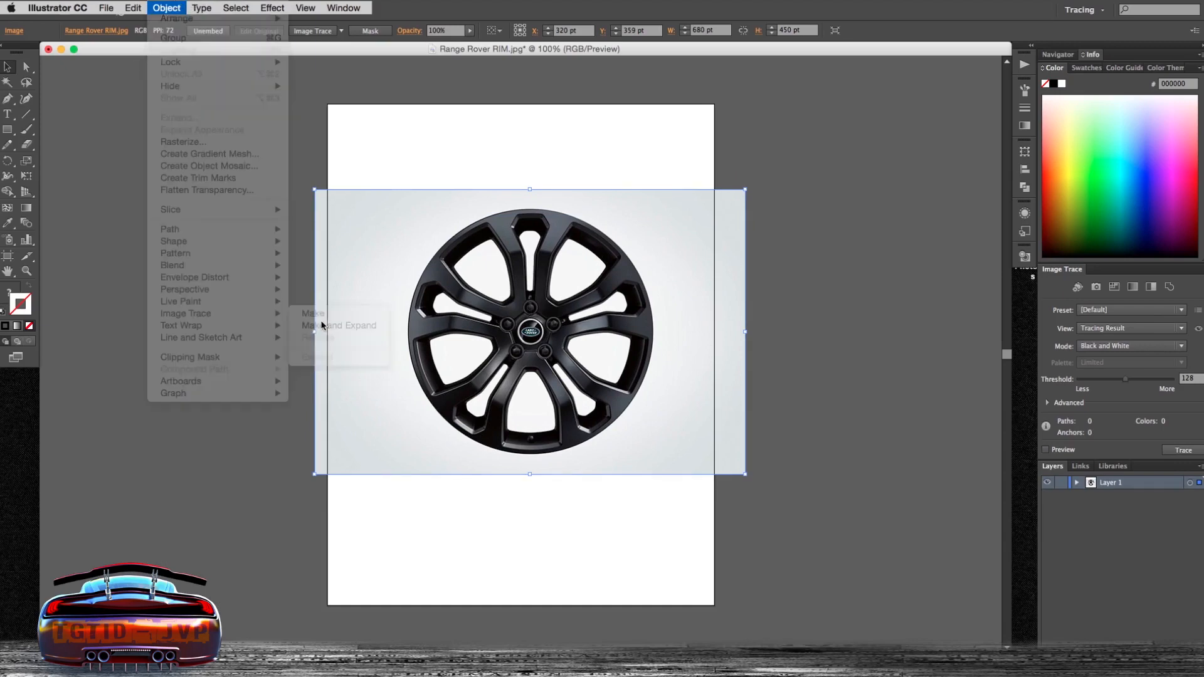
{"action": "left_click", "coordinate": [762, 189]}
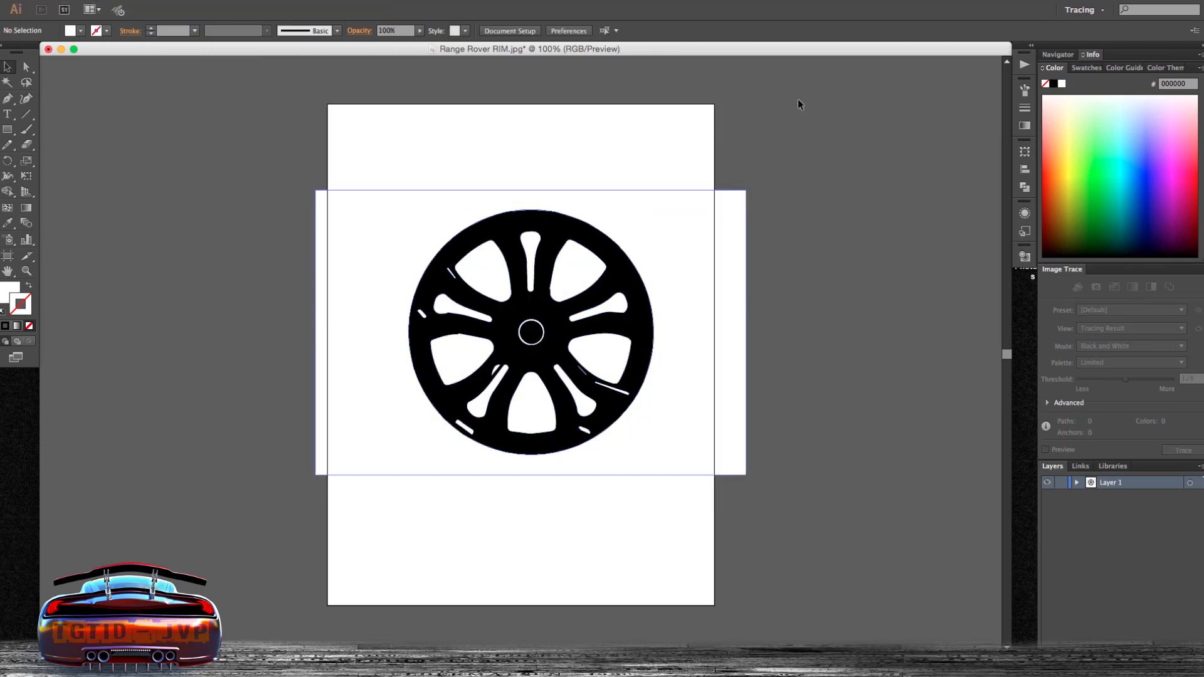
{"action": "key", "text": "super+z"}
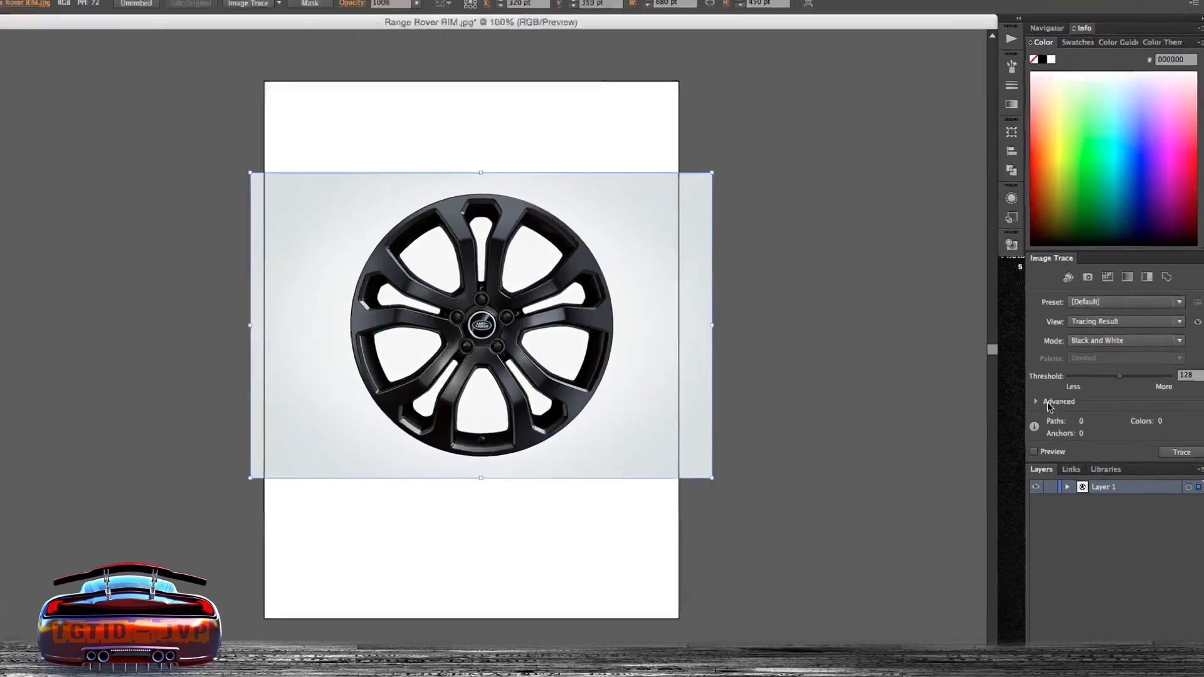
- In Illustrator, preview an Image Trace of the rim photo with threshold 74, paths 68%, corners 83% and noise 10 px
{"action": "left_click", "coordinate": [1047, 402]}
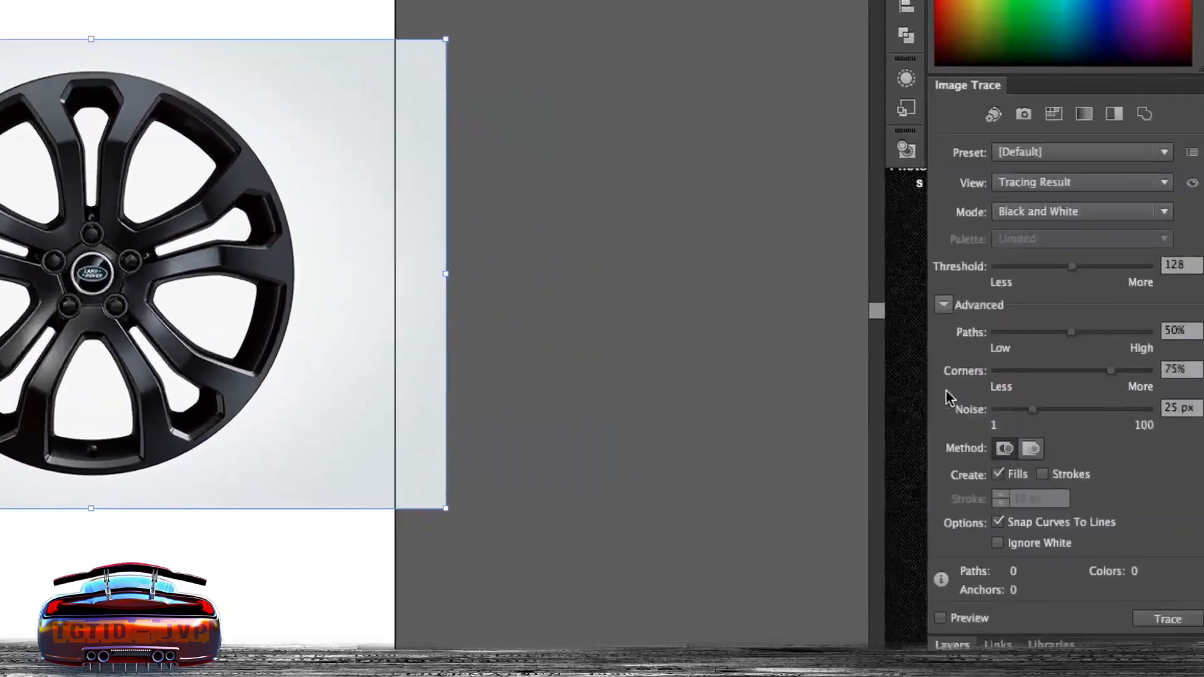
{"action": "left_click", "coordinate": [937, 621]}
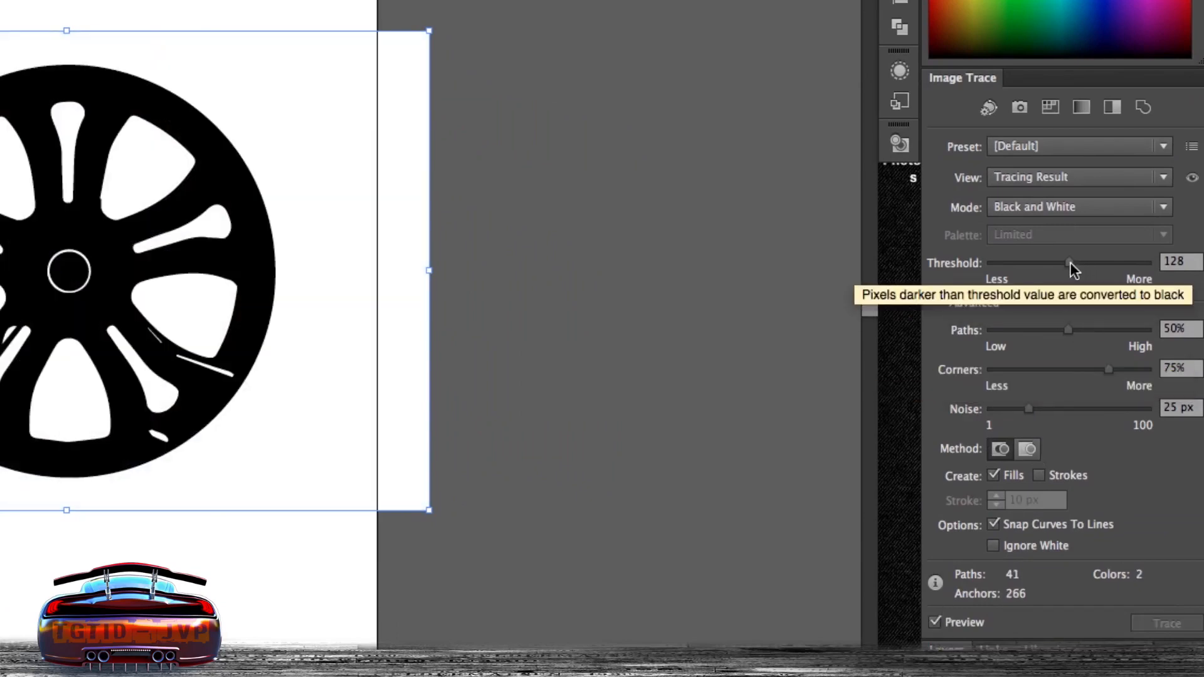
{"action": "left_click_drag", "start_coordinate": [1051, 264], "coordinate": [1049, 263]}
{"action": "left_click_drag", "start_coordinate": [1068, 330], "coordinate": [1085, 331]}
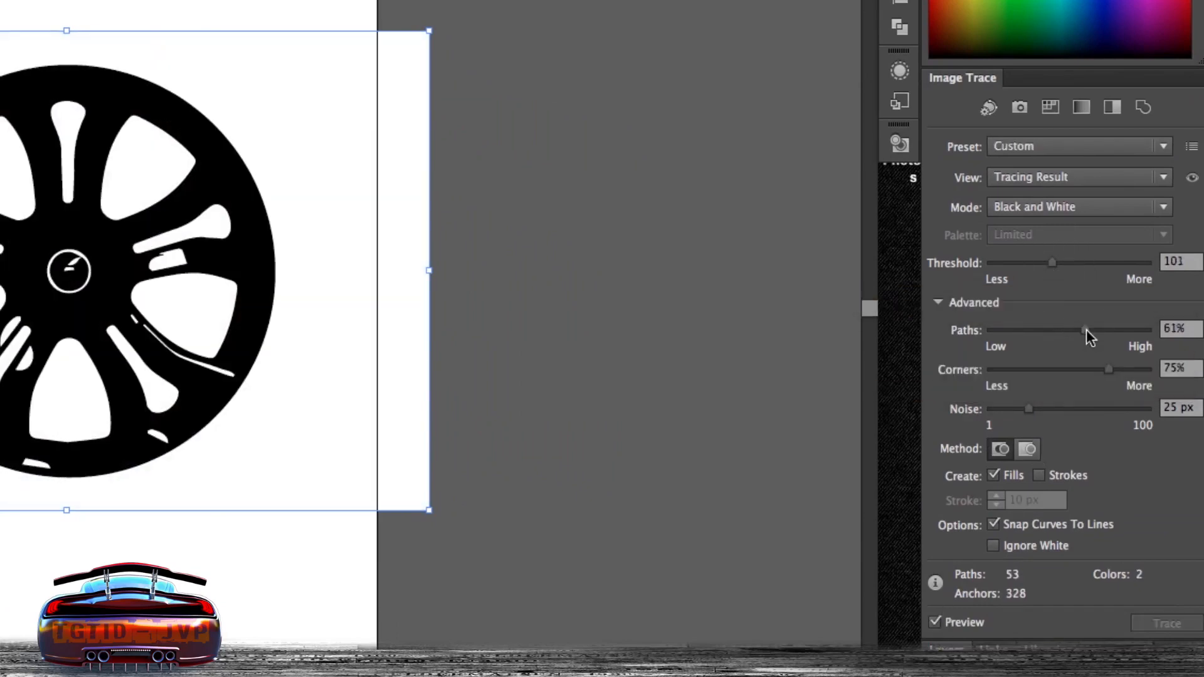
{"action": "left_click", "coordinate": [1097, 331]}
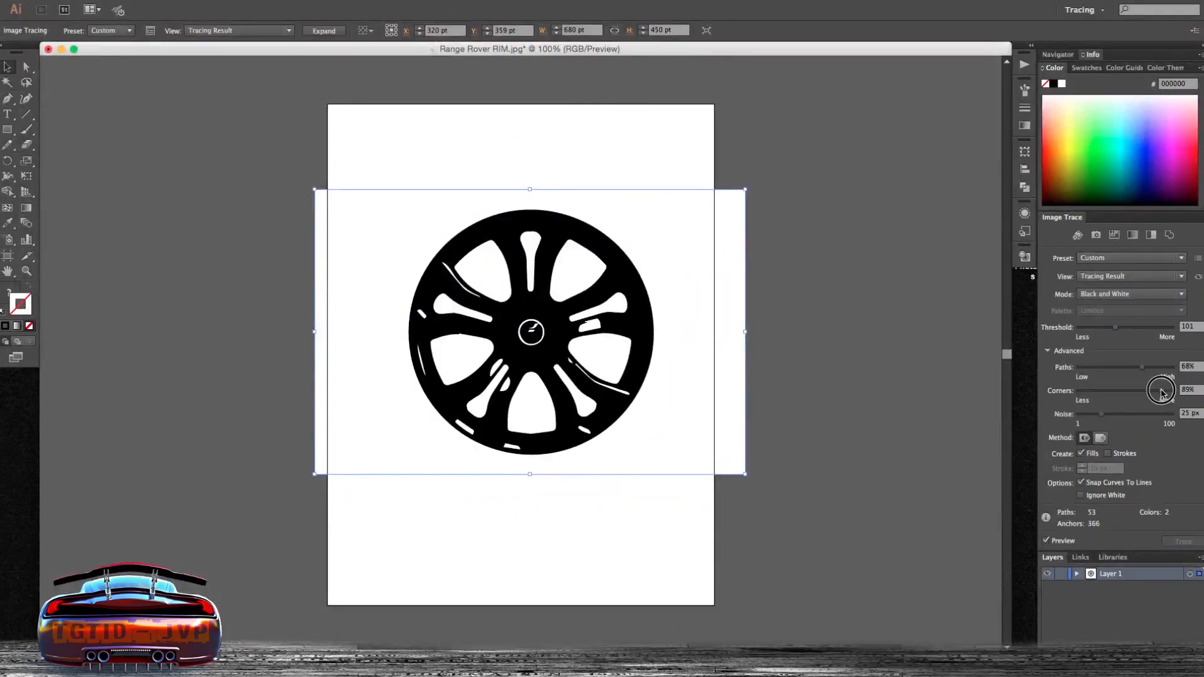
{"action": "left_click", "coordinate": [1097, 391]}
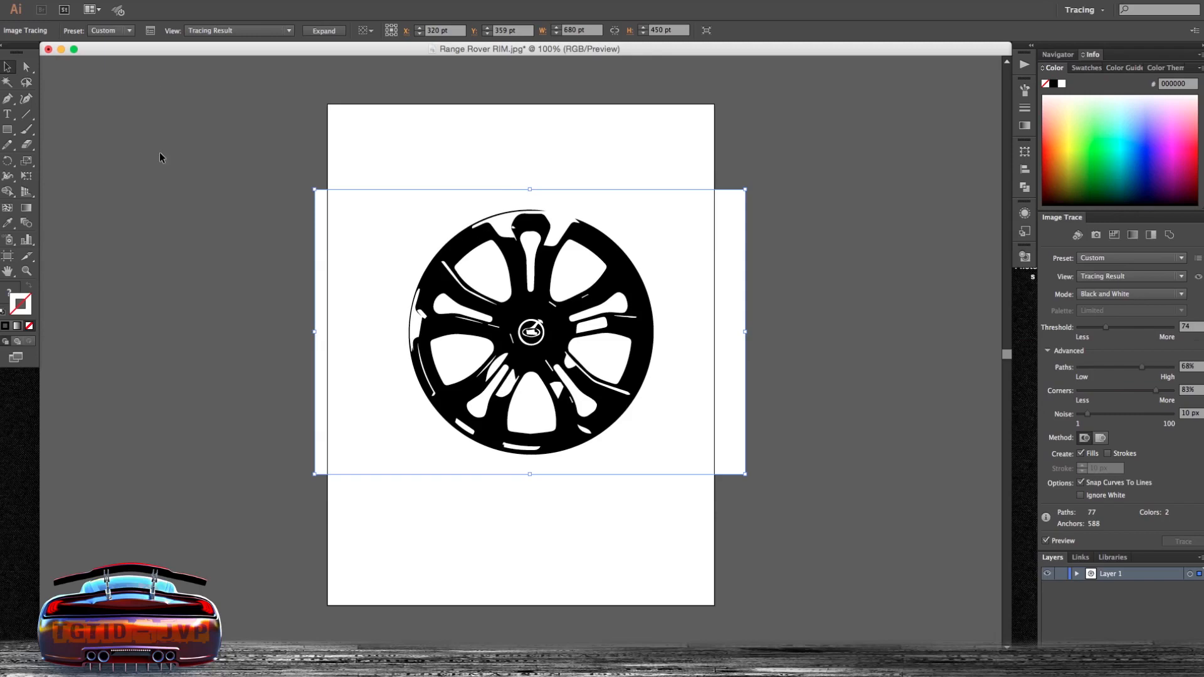
- Expand the image trace of the rim
{"action": "left_click", "coordinate": [107, 8]}
{"action": "mouse_move", "coordinate": [130, 6]}
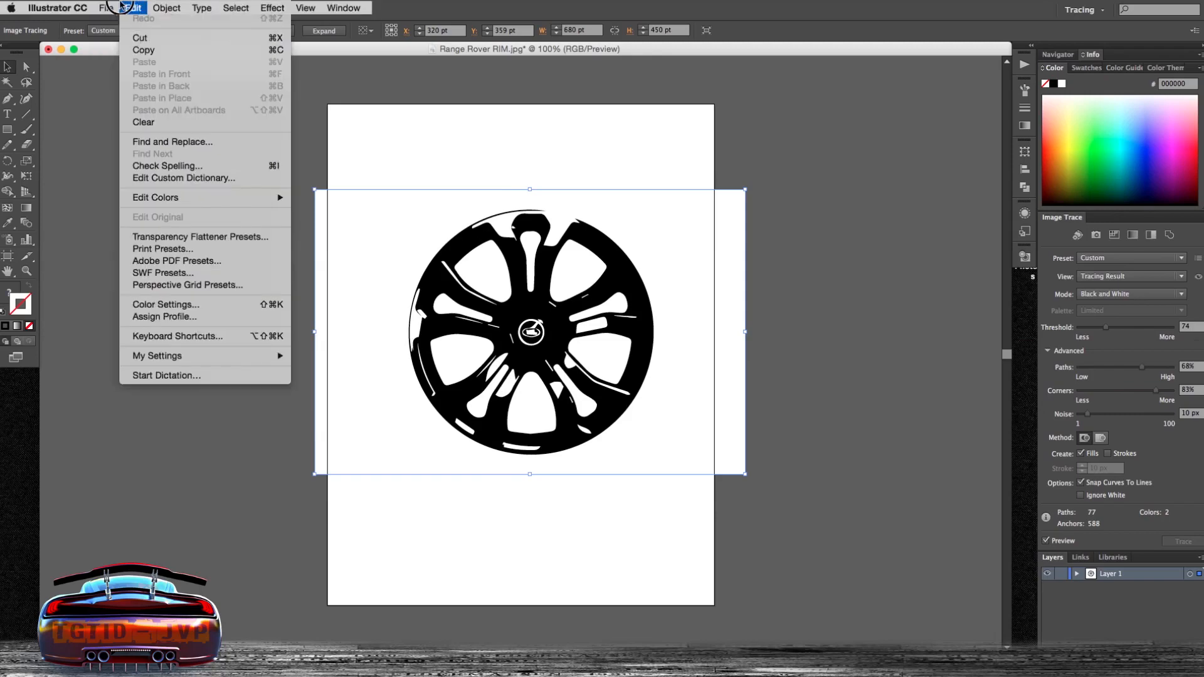
{"action": "mouse_move", "coordinate": [166, 8]}
{"action": "mouse_move", "coordinate": [284, 317]}
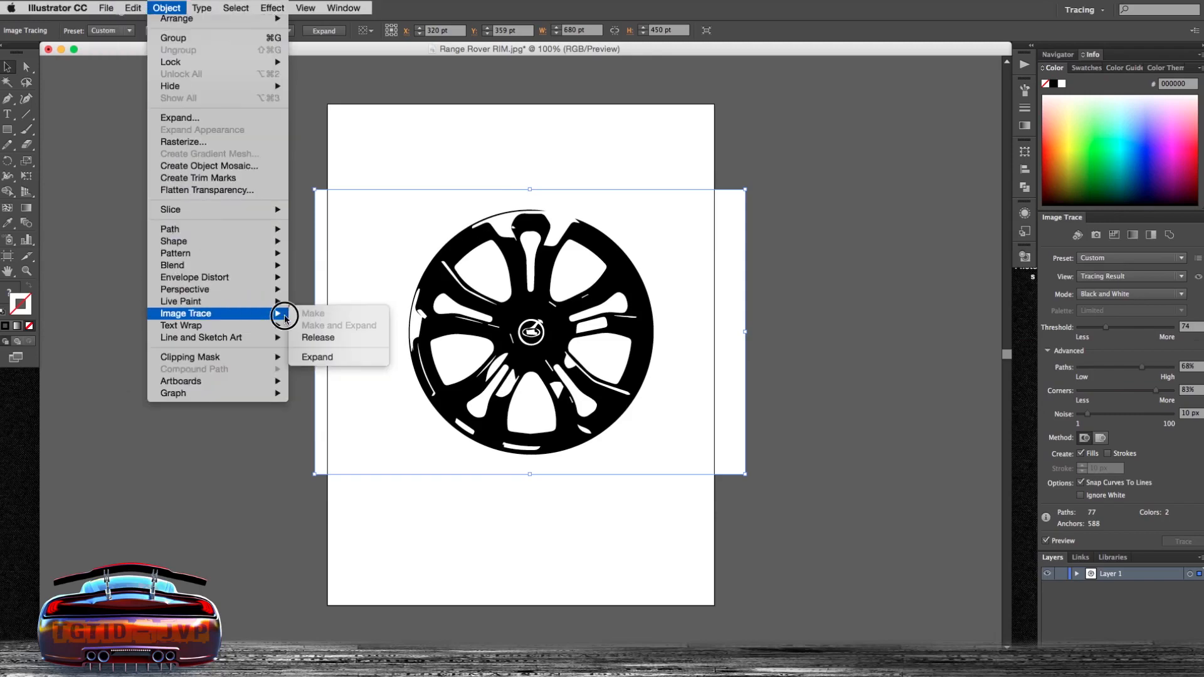
{"action": "left_click", "coordinate": [351, 361]}
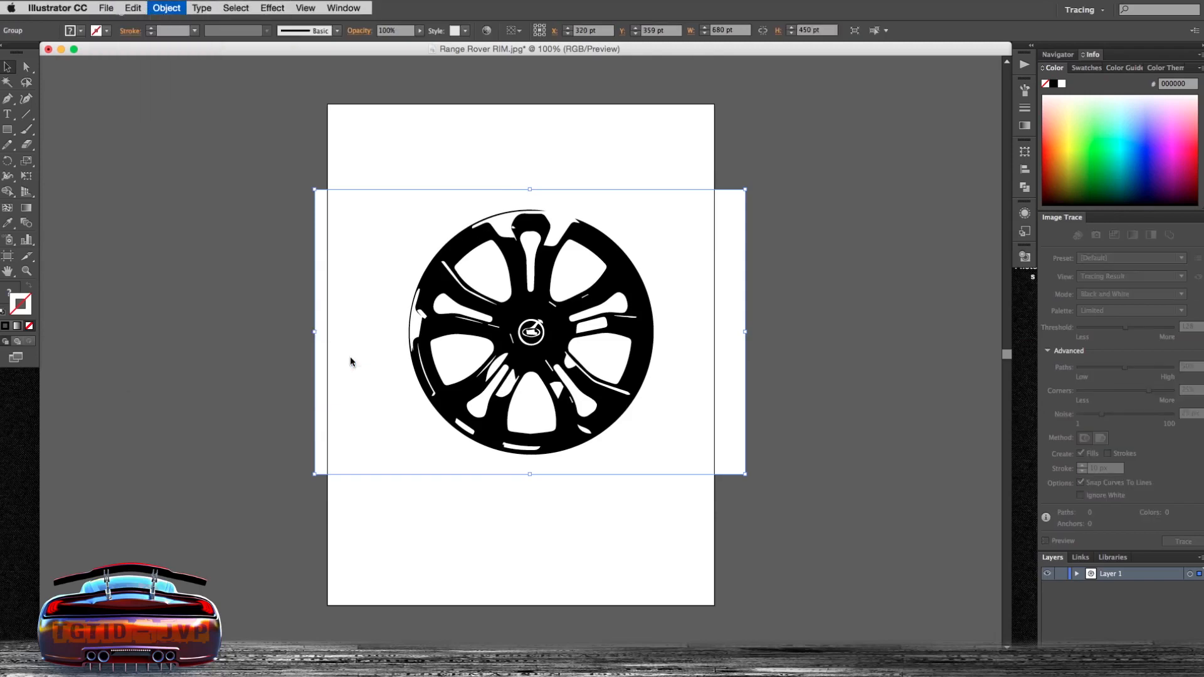
- Ungroup the expanded trace and move the rim shapes off the artboard to the left
{"action": "right_click", "coordinate": [566, 270]}
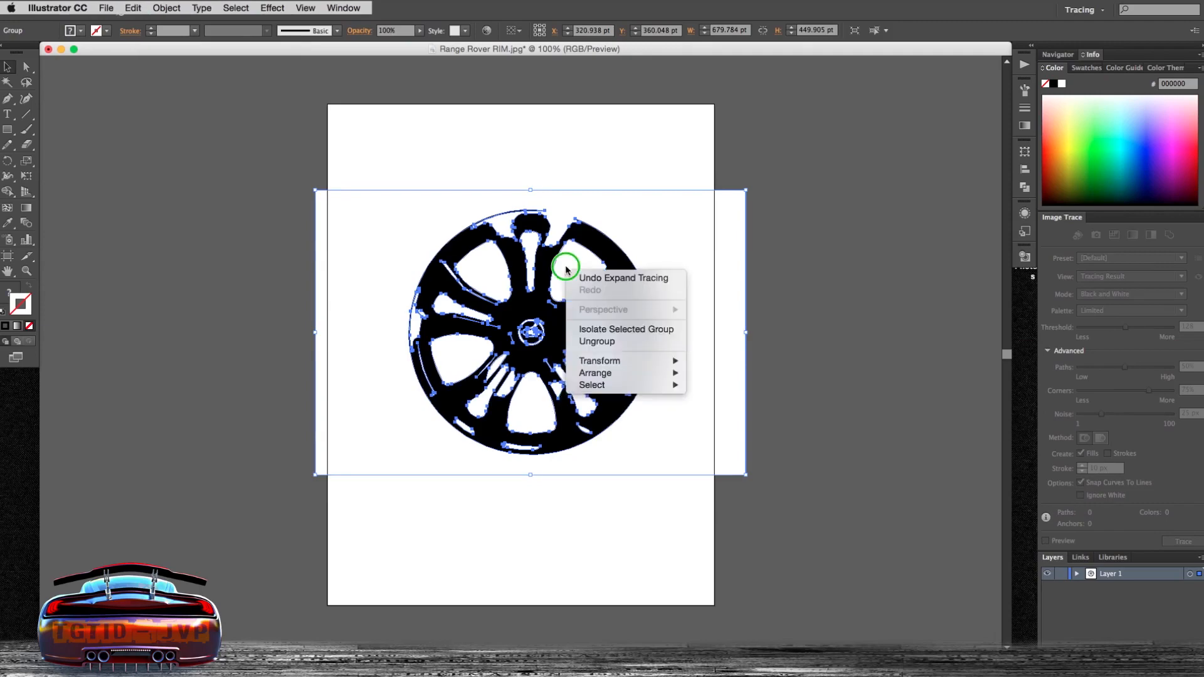
{"action": "left_click", "coordinate": [593, 343]}
{"action": "mouse_move", "coordinate": [582, 279]}
{"action": "left_mouse_down"}
{"action": "mouse_move", "coordinate": [333, 237]}
{"action": "mouse_move", "coordinate": [260, 240]}
{"action": "left_mouse_up"}
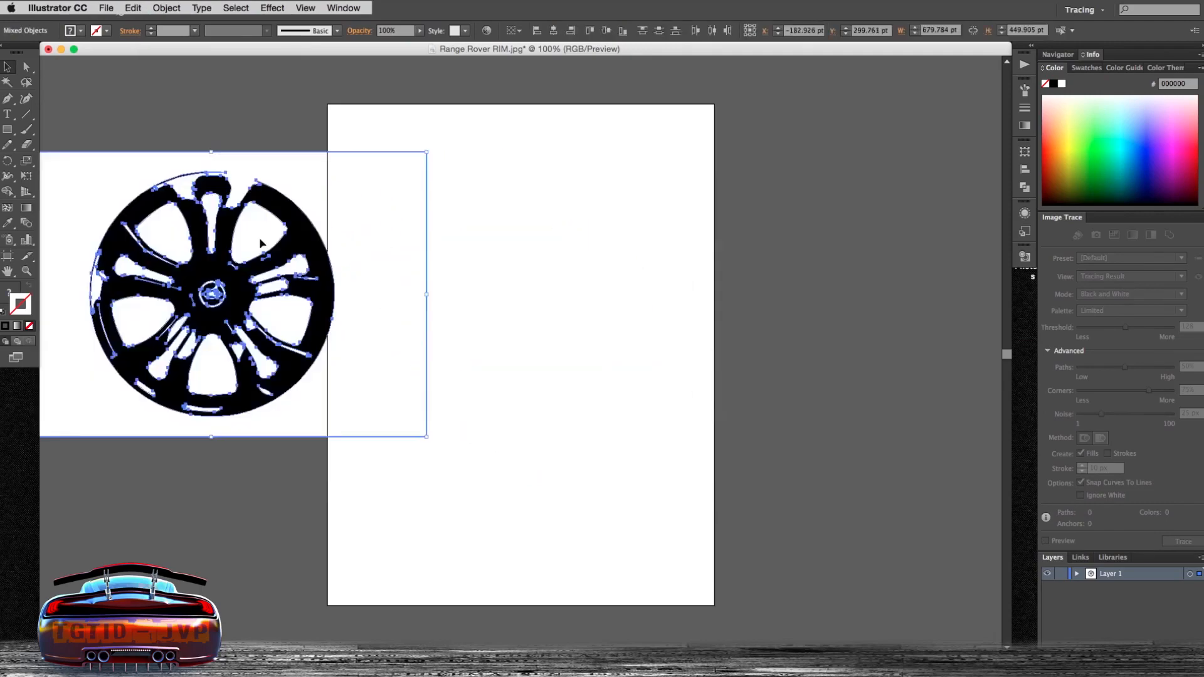
- Delete the white background shape behind the expanded rim trace
{"action": "scroll", "coordinate": [290, 296], "scroll_direction": "up", "scroll_amount": 1}
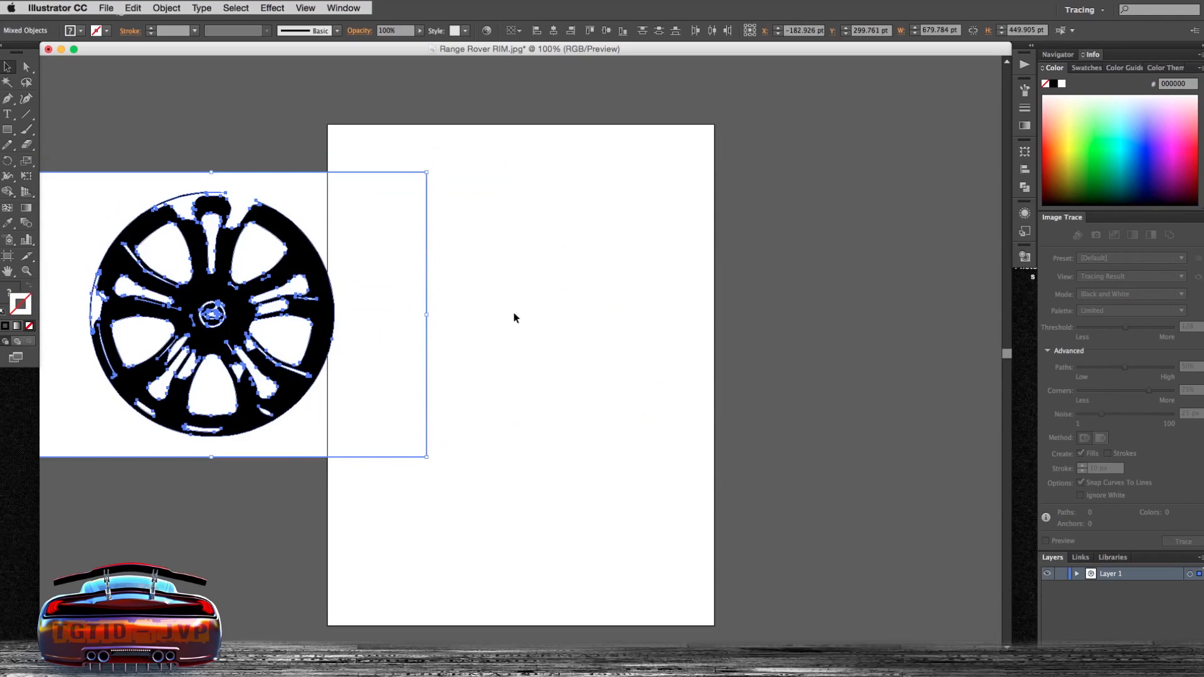
{"action": "mouse_move", "coordinate": [568, 316]}
{"action": "left_mouse_down"}
{"action": "mouse_move", "coordinate": [810, 330]}
{"action": "mouse_move", "coordinate": [324, 271]}
{"action": "left_mouse_up"}
{"action": "right_click", "coordinate": [381, 223]}
{"action": "left_click", "coordinate": [411, 154]}
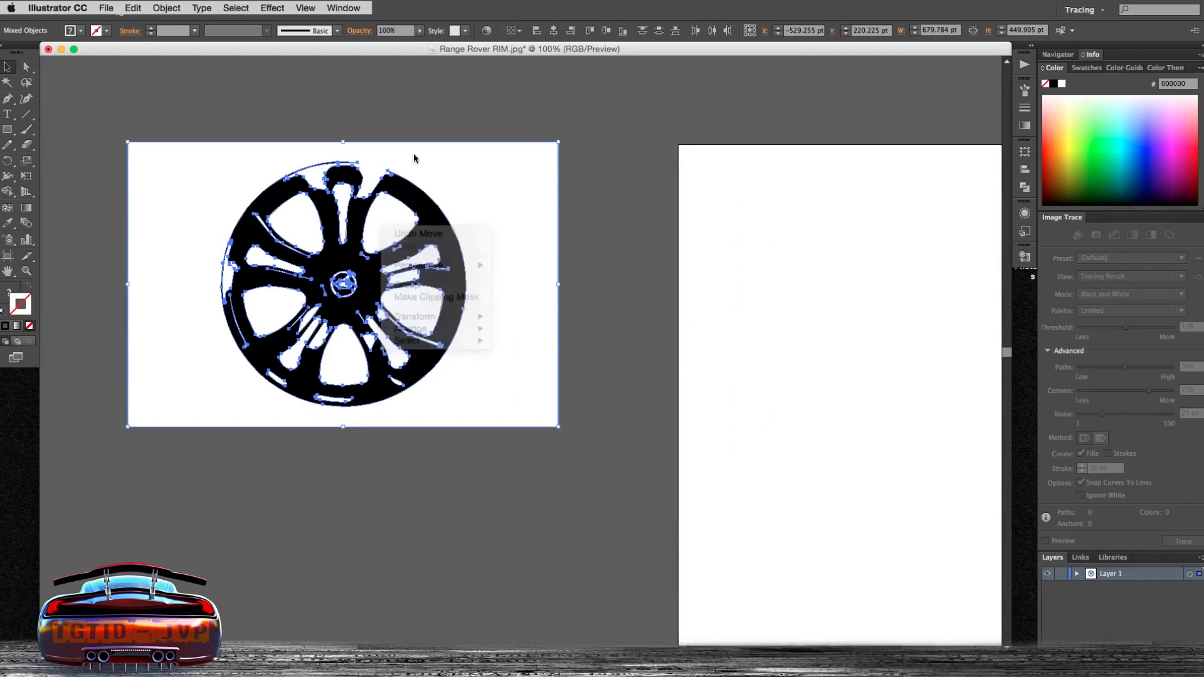
{"action": "left_click", "coordinate": [371, 87]}
{"action": "left_click", "coordinate": [387, 214]}
{"action": "key", "text": "Delete"}
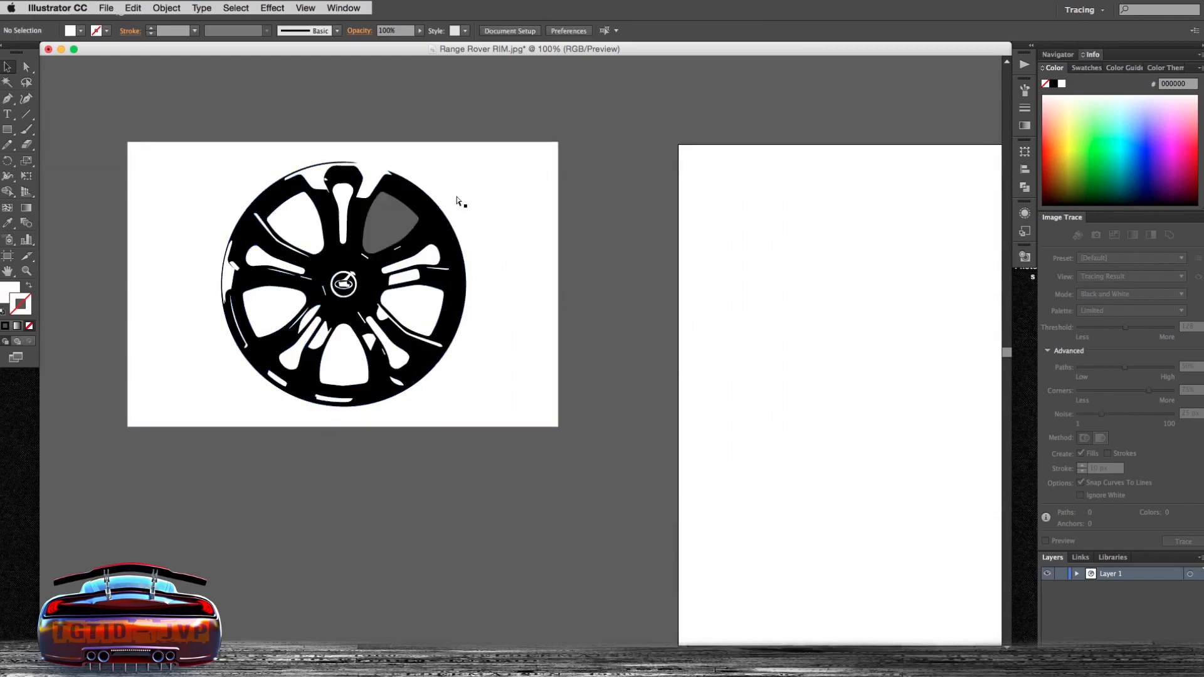
{"action": "key", "text": "super+z"}
{"action": "left_click", "coordinate": [487, 184]}
{"action": "key", "text": "Delete"}
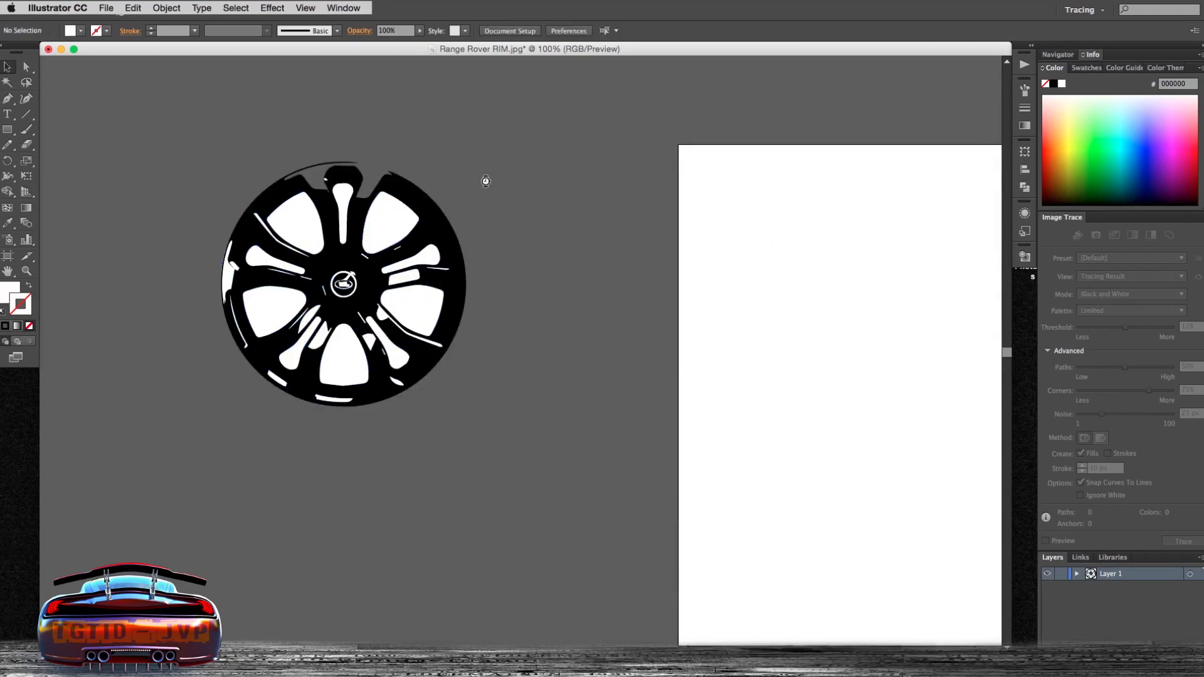
- Move one spoke and one window shape aside and delete the rest of the traced rim
{"action": "left_click", "coordinate": [344, 201]}
{"action": "left_click", "coordinate": [388, 220], "text": "shift"}
{"action": "left_click_drag", "start_coordinate": [388, 220], "coordinate": [563, 207]}
{"action": "left_click_drag", "start_coordinate": [183, 134], "coordinate": [463, 427]}
{"action": "key", "text": "Delete"}
{"action": "key", "text": "super+a"}
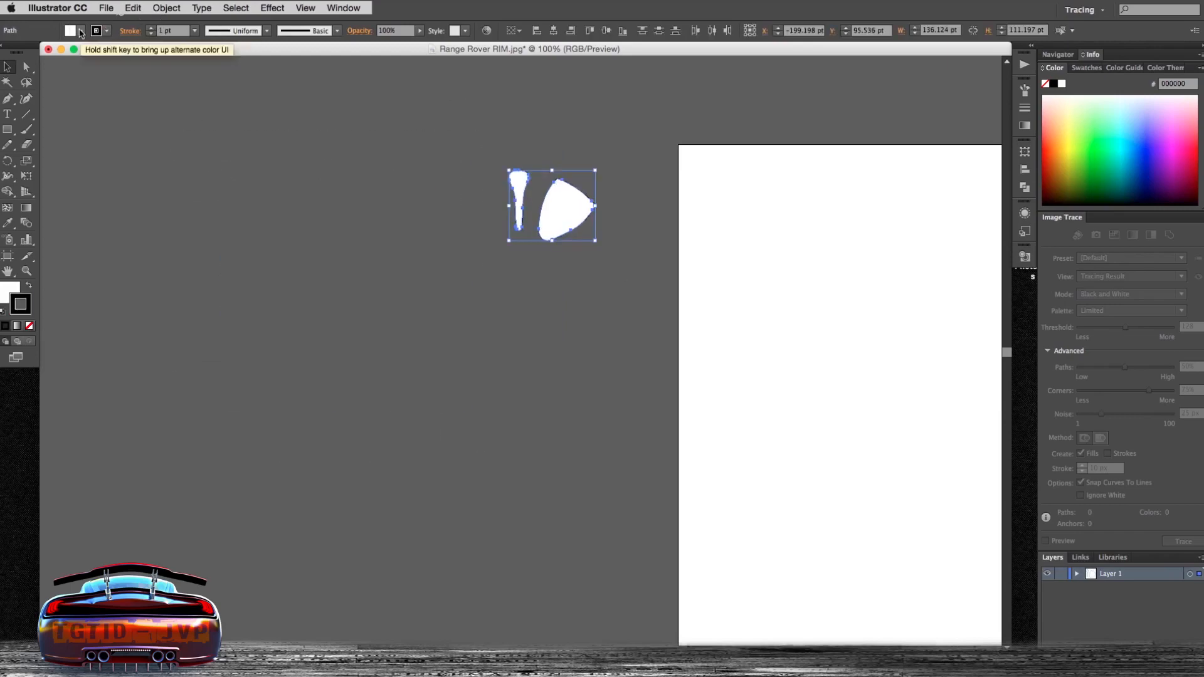
- Remove the fill from the two shapes, leaving a black stroke, and move them onto the artboard
{"action": "left_click", "coordinate": [80, 32]}
{"action": "left_click", "coordinate": [3, 54]}
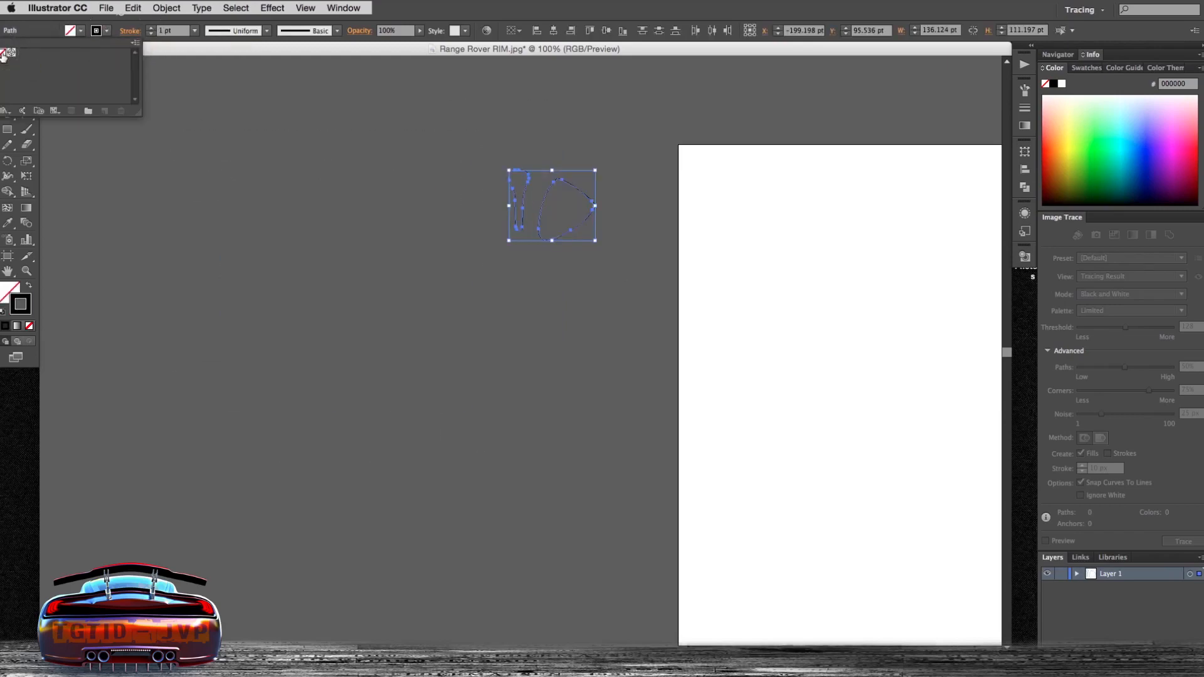
{"action": "left_click", "coordinate": [593, 200]}
{"action": "left_click", "coordinate": [577, 200]}
{"action": "left_click_drag", "start_coordinate": [485, 160], "coordinate": [905, 343]}
{"action": "left_click_drag", "start_coordinate": [834, 259], "coordinate": [317, 234]}
- Fit the artboard to the selected art
{"action": "left_click", "coordinate": [157, 5]}
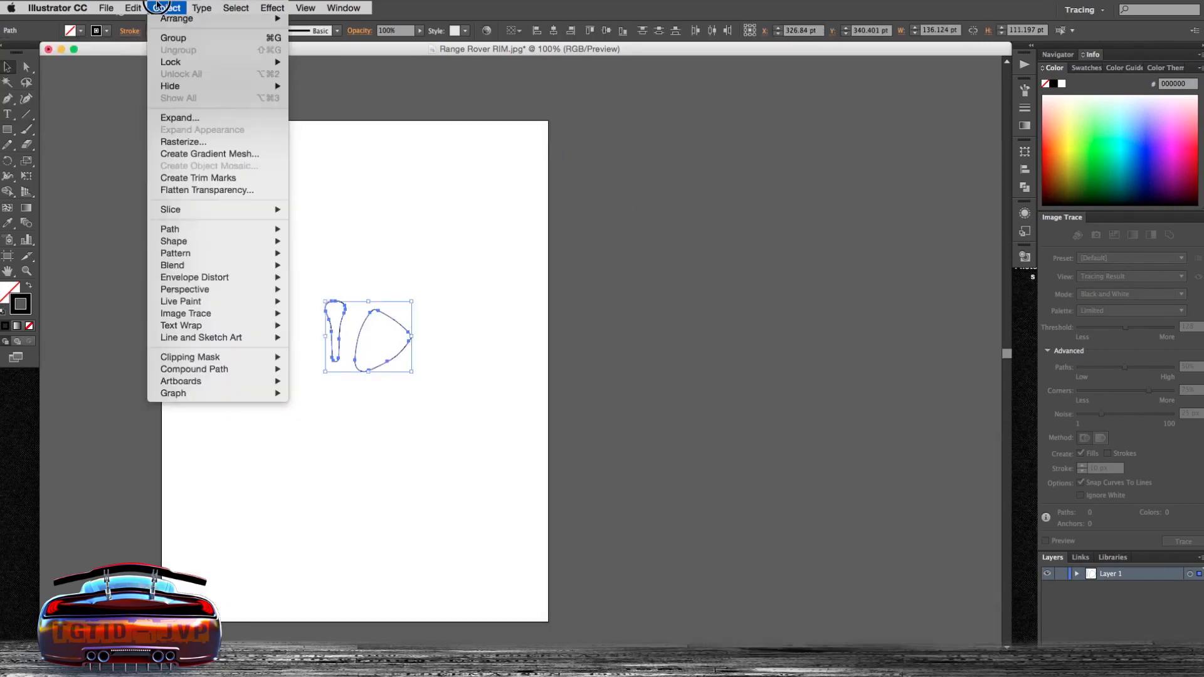
{"action": "mouse_move", "coordinate": [270, 380]}
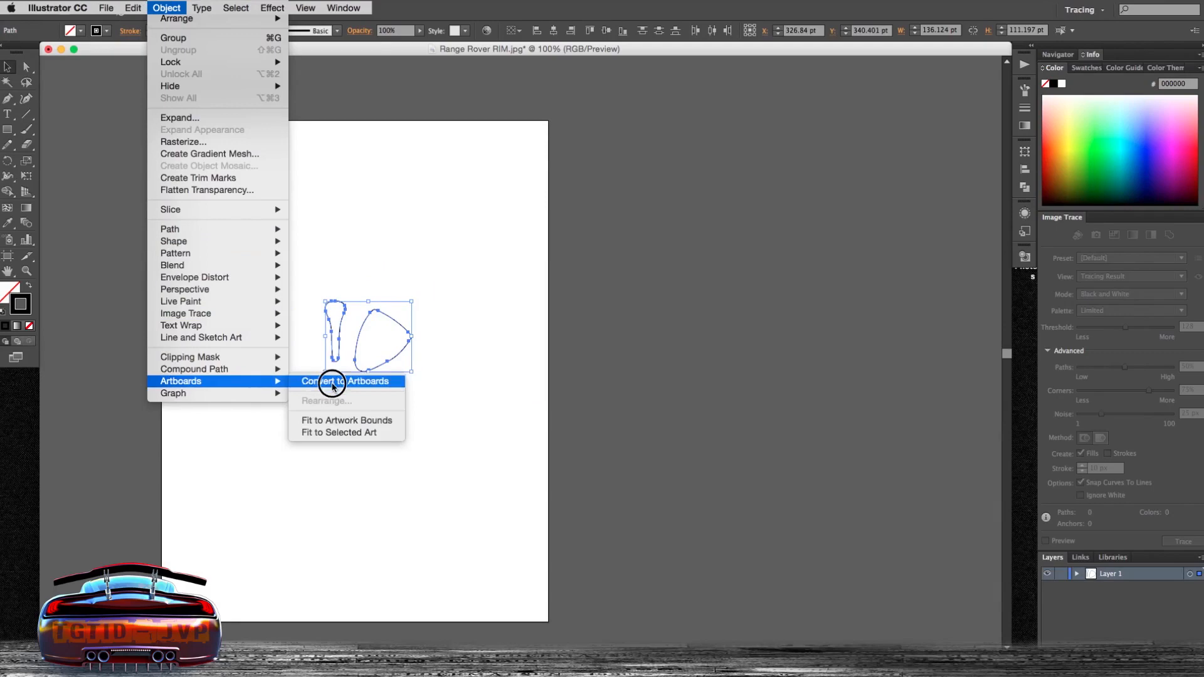
{"action": "left_click", "coordinate": [364, 426]}
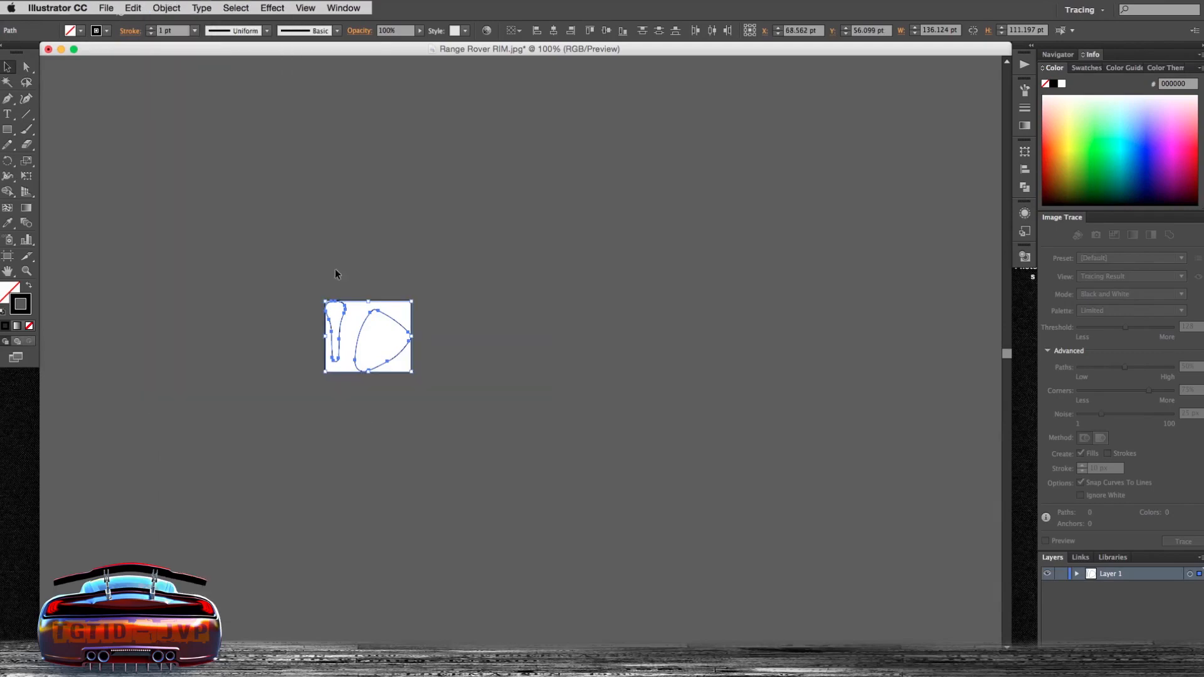
- Save the document as Range Rover RIM in Illustrator EPS format
{"action": "left_click", "coordinate": [104, 6]}
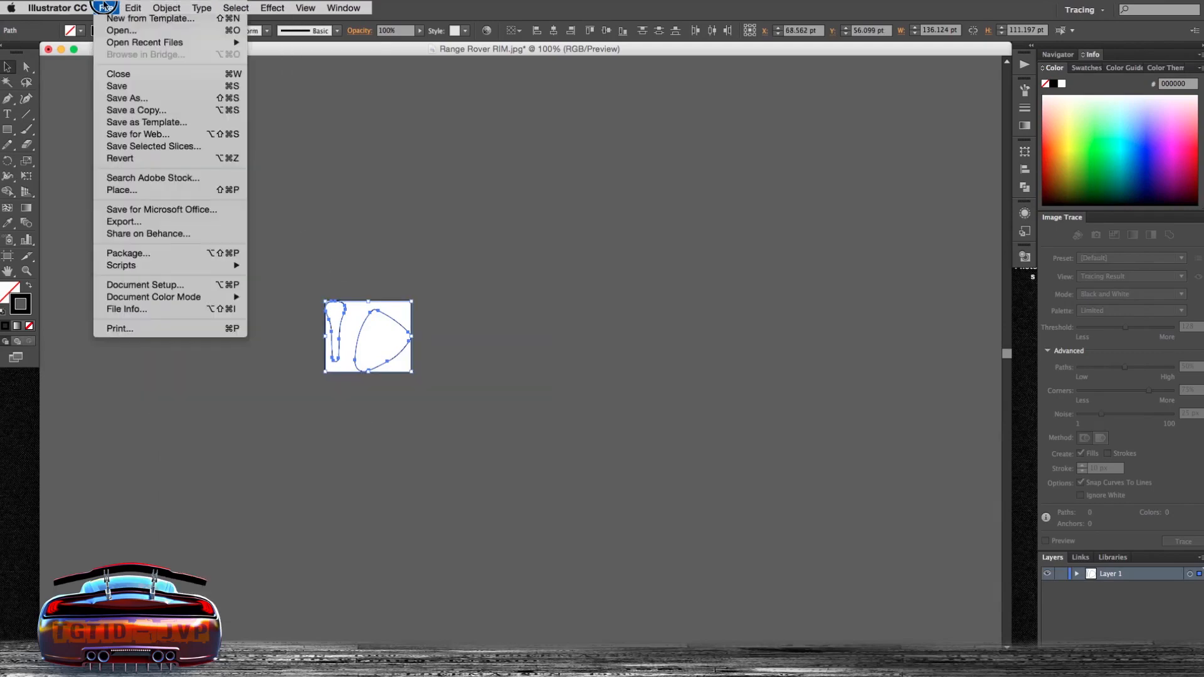
{"action": "left_click", "coordinate": [127, 98]}
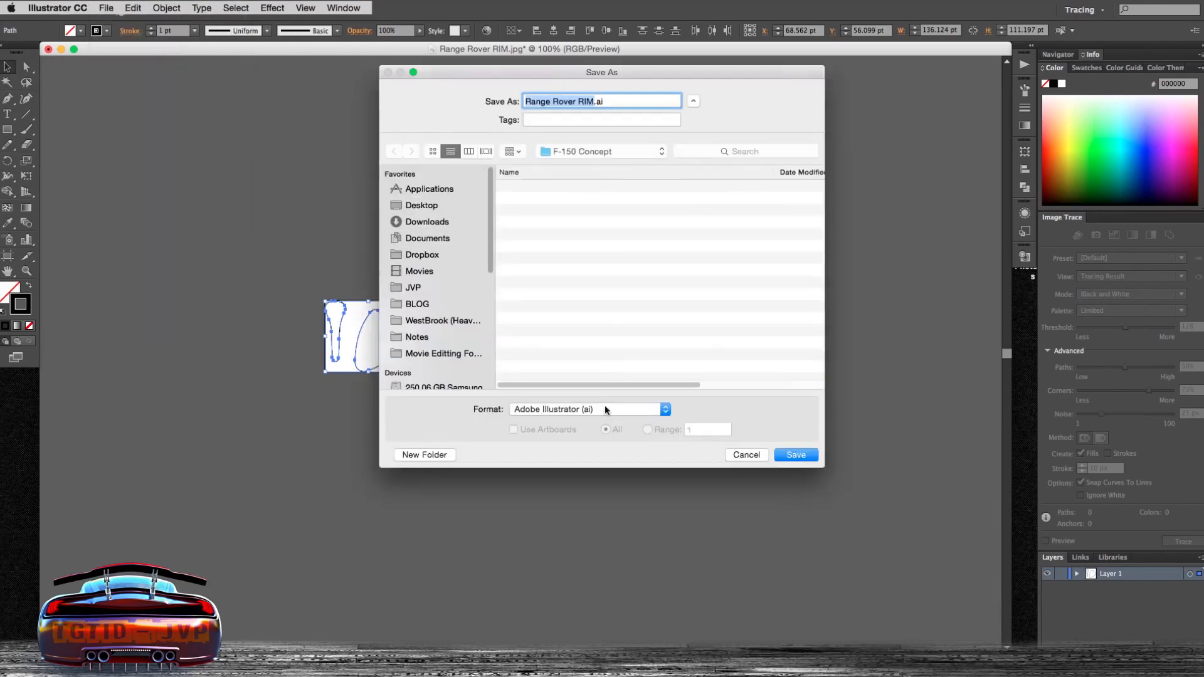
{"action": "left_click", "coordinate": [606, 410]}
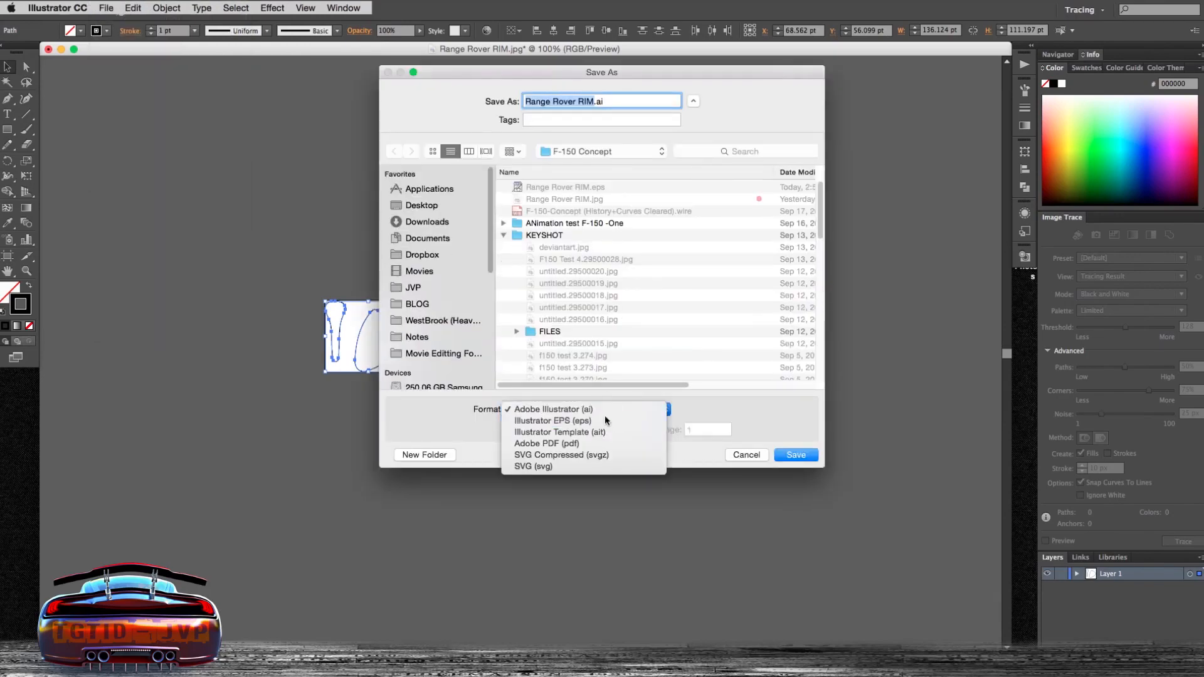
{"action": "left_click", "coordinate": [608, 421]}
{"action": "key", "text": "Return"}
- Set the EPS options to Illustrator 3 EPS version with no preview format and confirm
{"action": "left_click_drag", "start_coordinate": [605, 100], "coordinate": [596, 84]}
{"action": "left_click", "coordinate": [589, 103]}
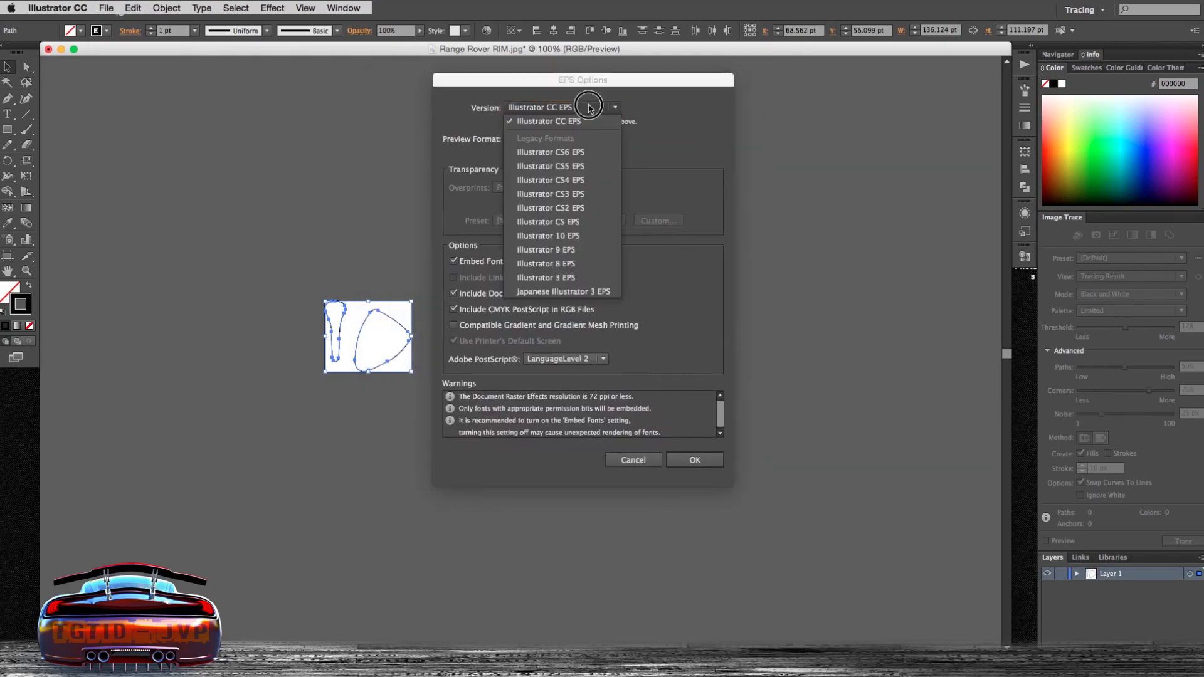
{"action": "left_click", "coordinate": [573, 275]}
{"action": "left_click", "coordinate": [554, 128]}
{"action": "left_click", "coordinate": [554, 141]}
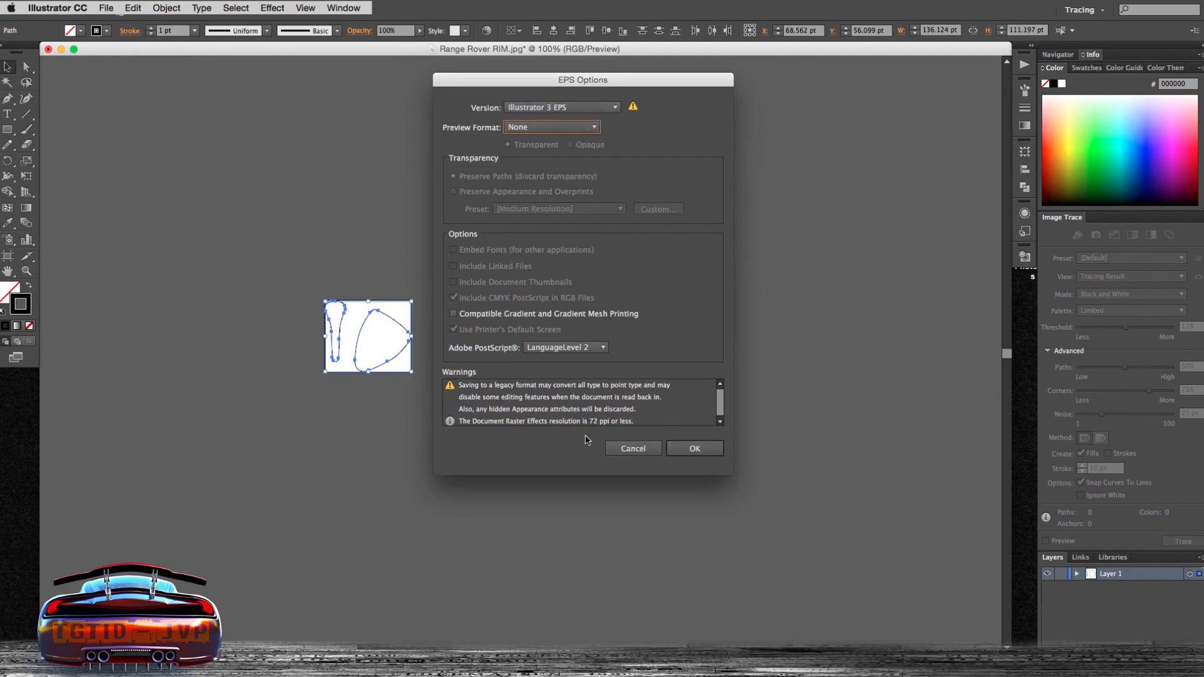
{"action": "left_click", "coordinate": [695, 449]}
- In Alias, switch to the left orthographic view and import the Range Rover RIM.eps file
{"action": "left_click", "coordinate": [518, 257]}
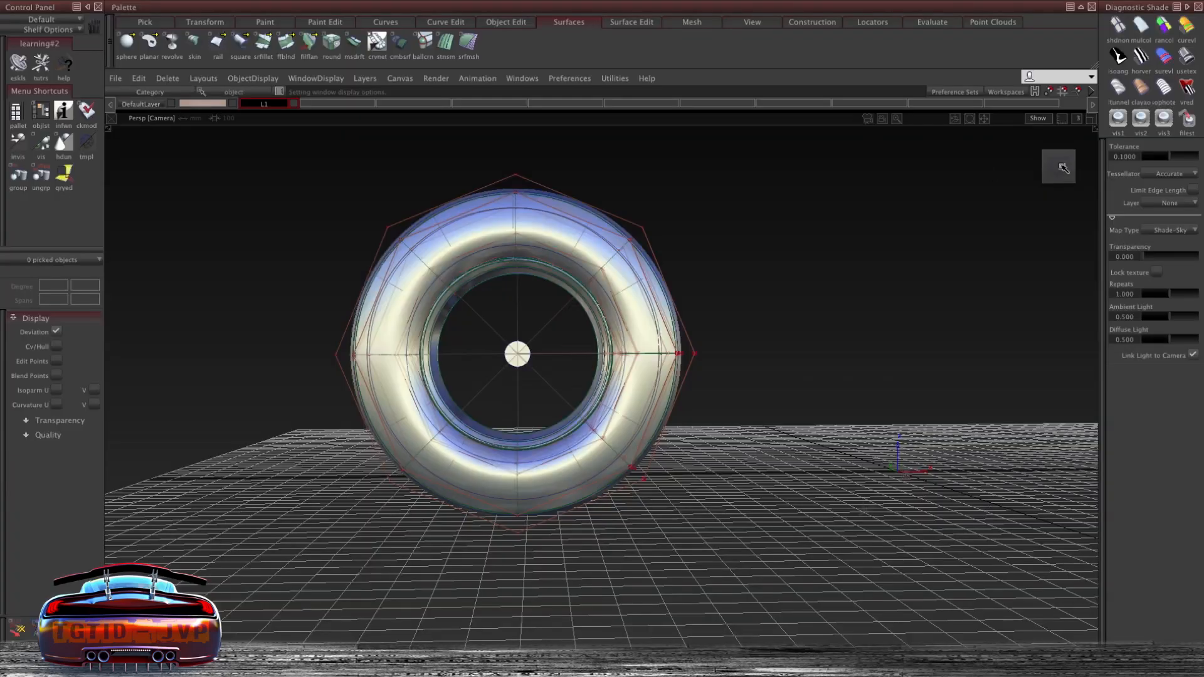
{"action": "left_click", "coordinate": [1059, 168]}
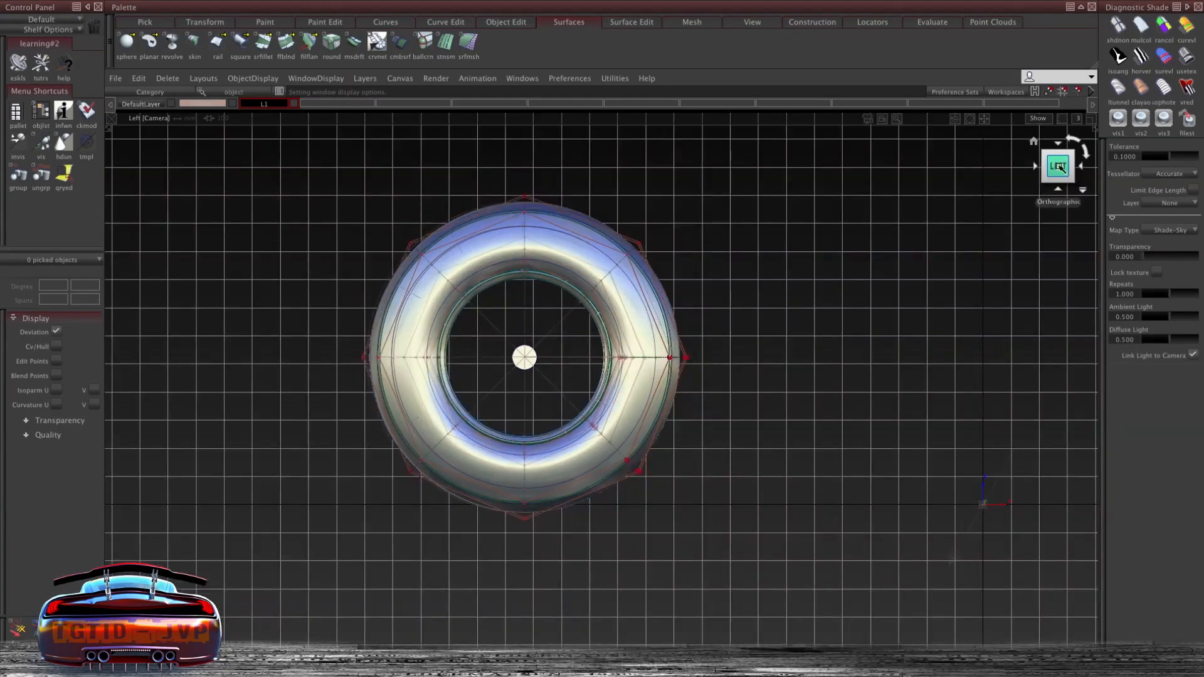
{"action": "left_click", "coordinate": [134, 80]}
{"action": "mouse_move", "coordinate": [114, 78]}
{"action": "mouse_move", "coordinate": [196, 215]}
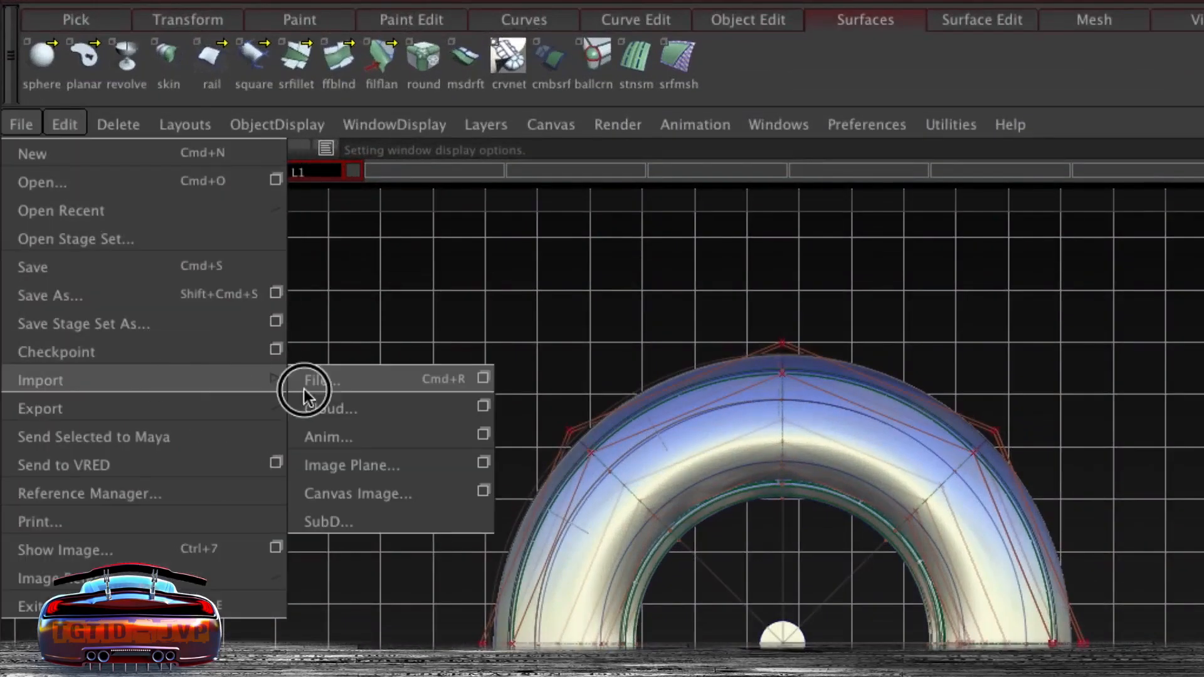
{"action": "left_click", "coordinate": [483, 379]}
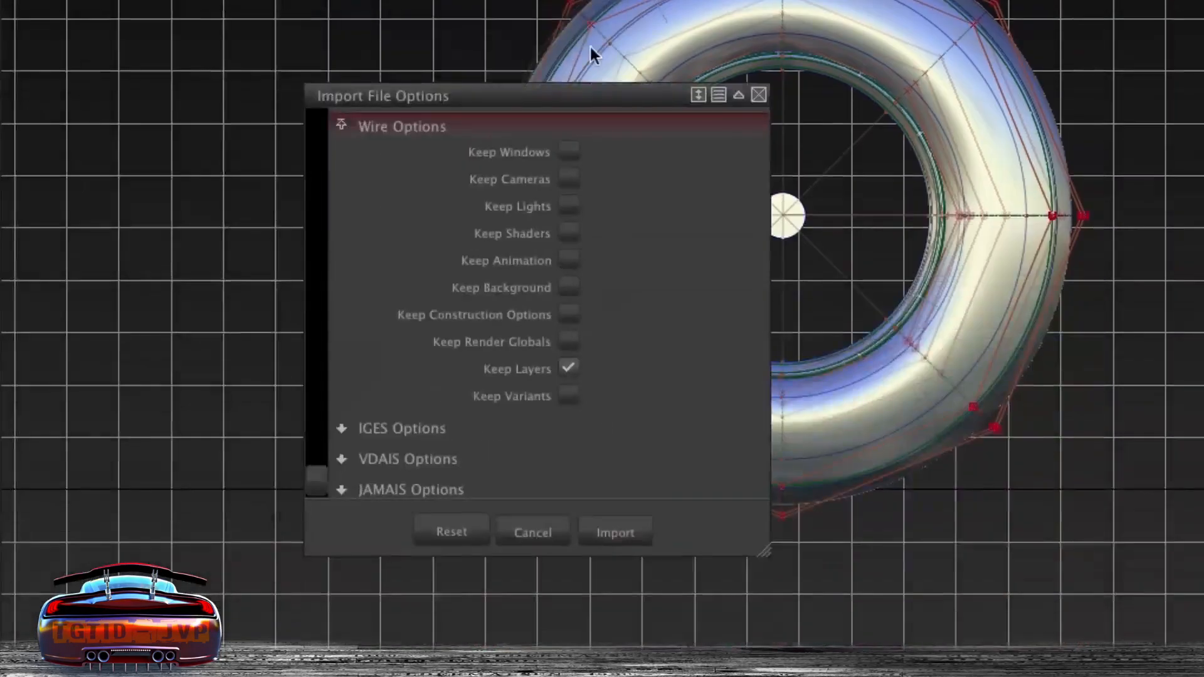
{"action": "scroll", "coordinate": [403, 363], "scroll_direction": "down", "scroll_amount": 1}
{"action": "scroll", "coordinate": [433, 354], "scroll_direction": "up", "scroll_amount": 1}
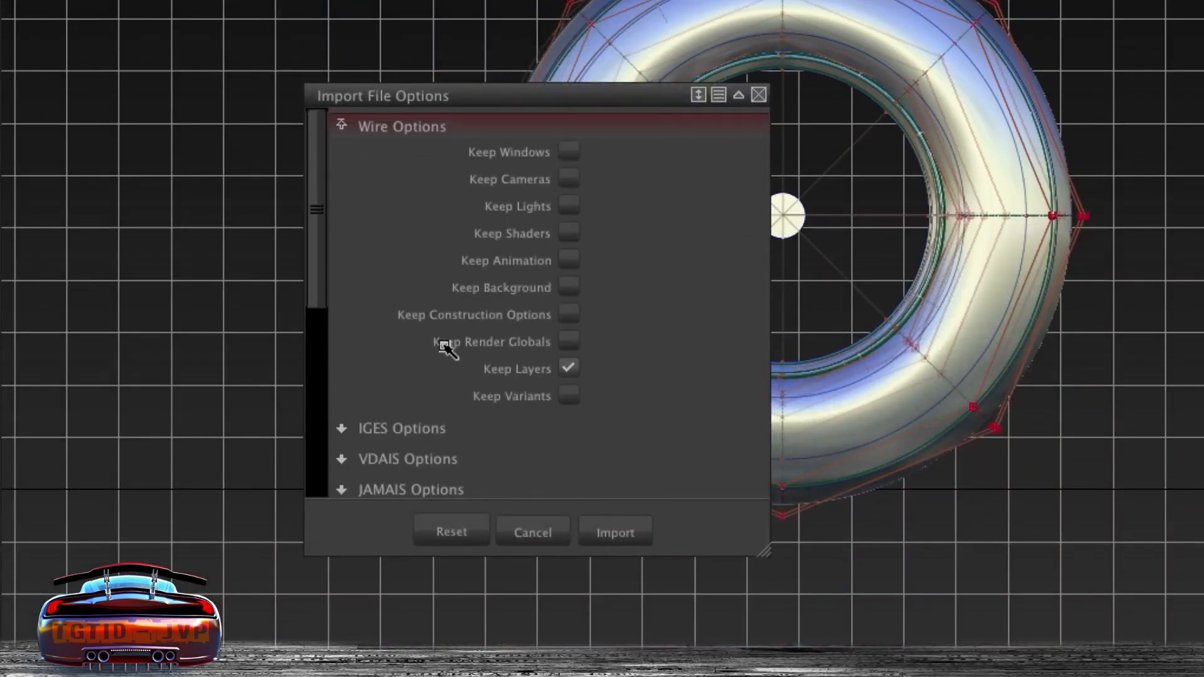
{"action": "scroll", "coordinate": [445, 346], "scroll_direction": "down", "scroll_amount": 2}
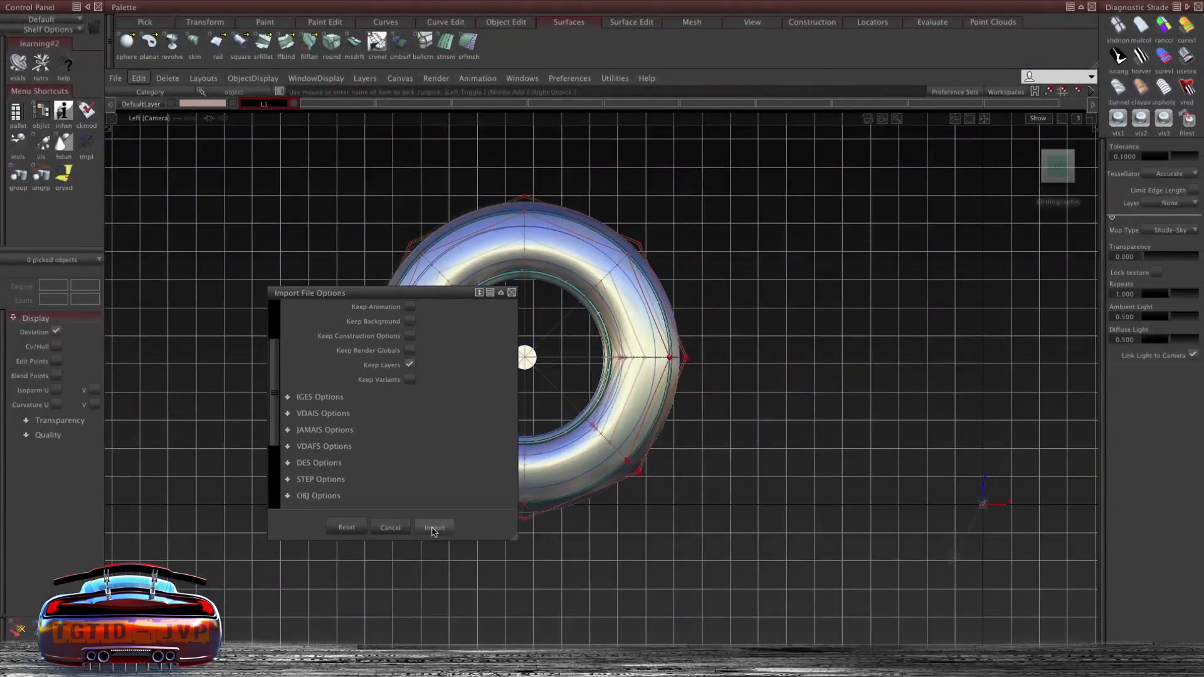
{"action": "left_click", "coordinate": [434, 528]}
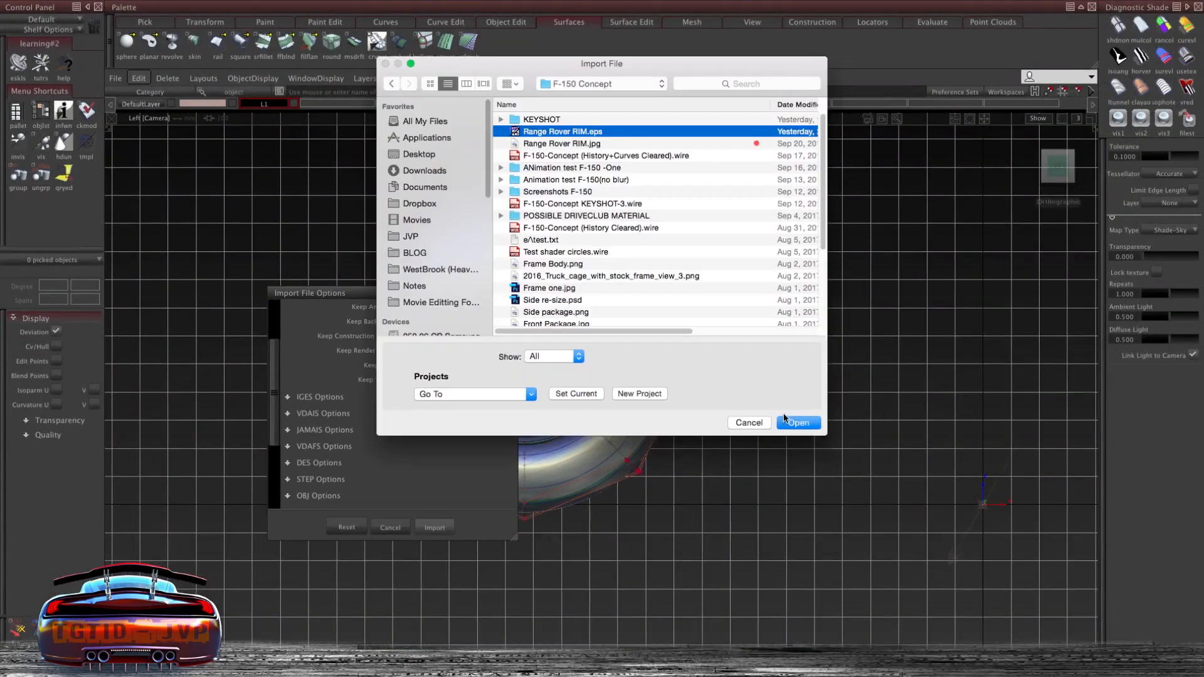
{"action": "left_click", "coordinate": [795, 424]}
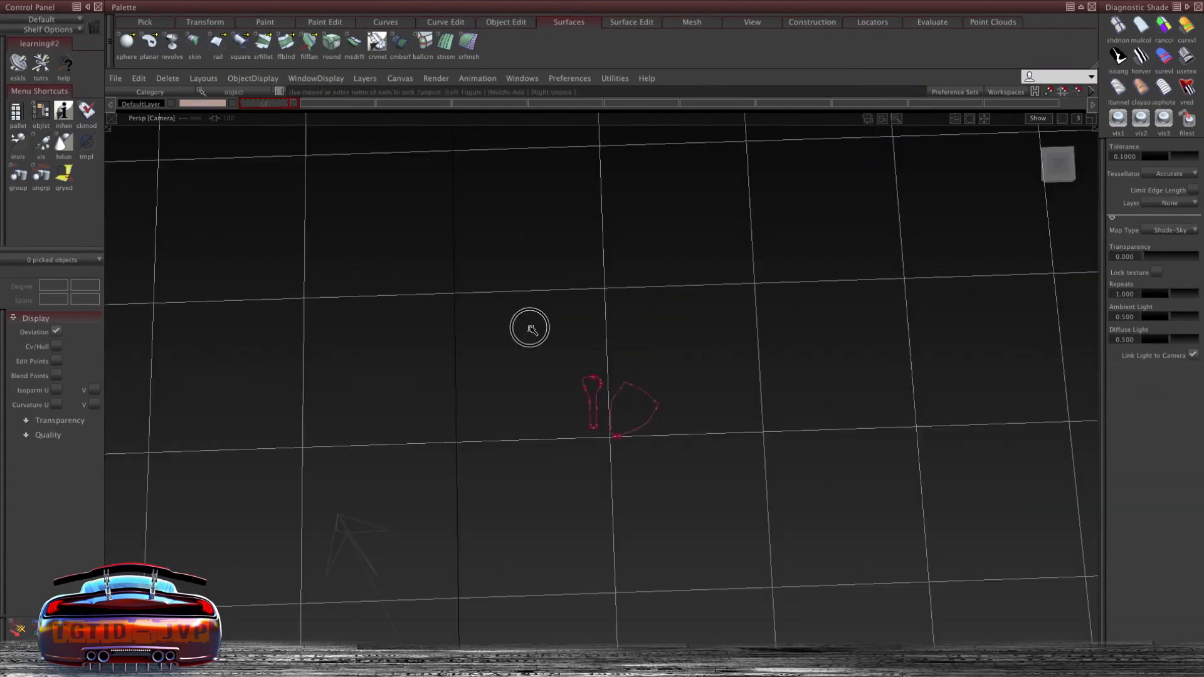
- Navigate the view to locate the imported rim curves near the tire
{"action": "left_click_drag", "start_coordinate": [530, 327], "coordinate": [639, 354]}
{"action": "right_click_drag", "start_coordinate": [640, 354], "coordinate": [604, 408], "text": "alt+shift"}
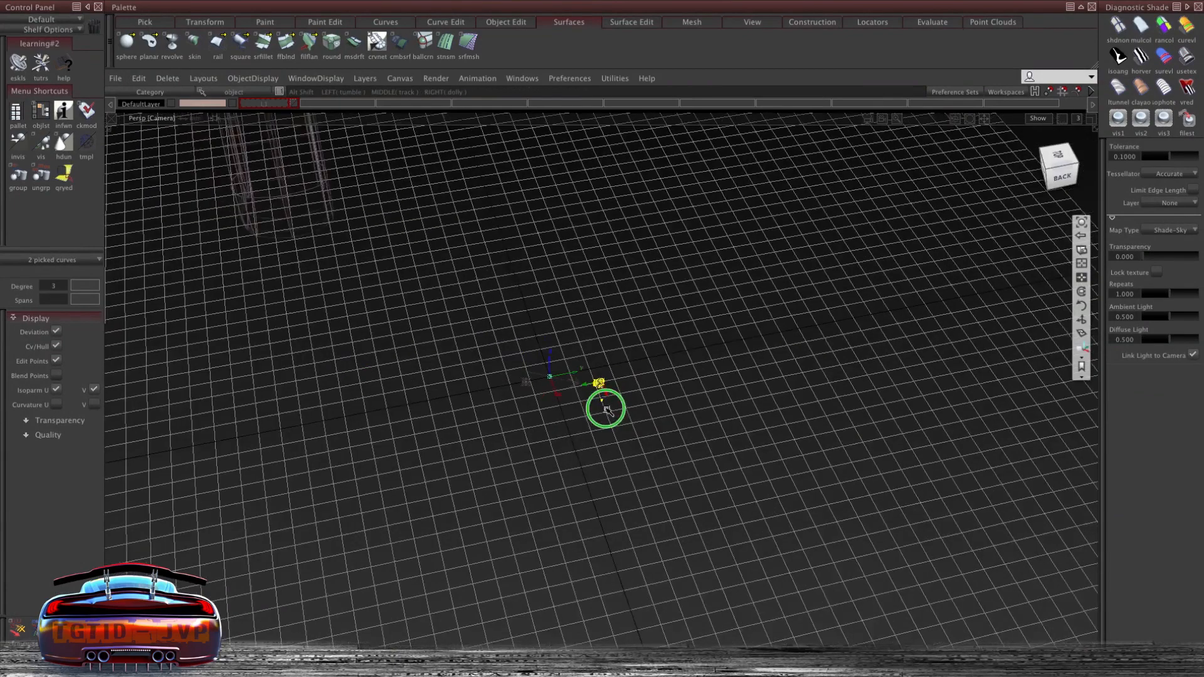
{"action": "middle_click_drag", "start_coordinate": [604, 409], "coordinate": [674, 419], "text": "alt+shift"}
{"action": "left_click_drag", "start_coordinate": [675, 420], "coordinate": [502, 405], "text": "alt+shift"}
{"action": "middle_click_drag", "start_coordinate": [503, 405], "coordinate": [659, 413], "text": "alt+shift"}
{"action": "left_click_drag", "start_coordinate": [658, 414], "coordinate": [502, 363], "text": "alt+shift"}
{"action": "middle_click", "coordinate": [261, 106]}
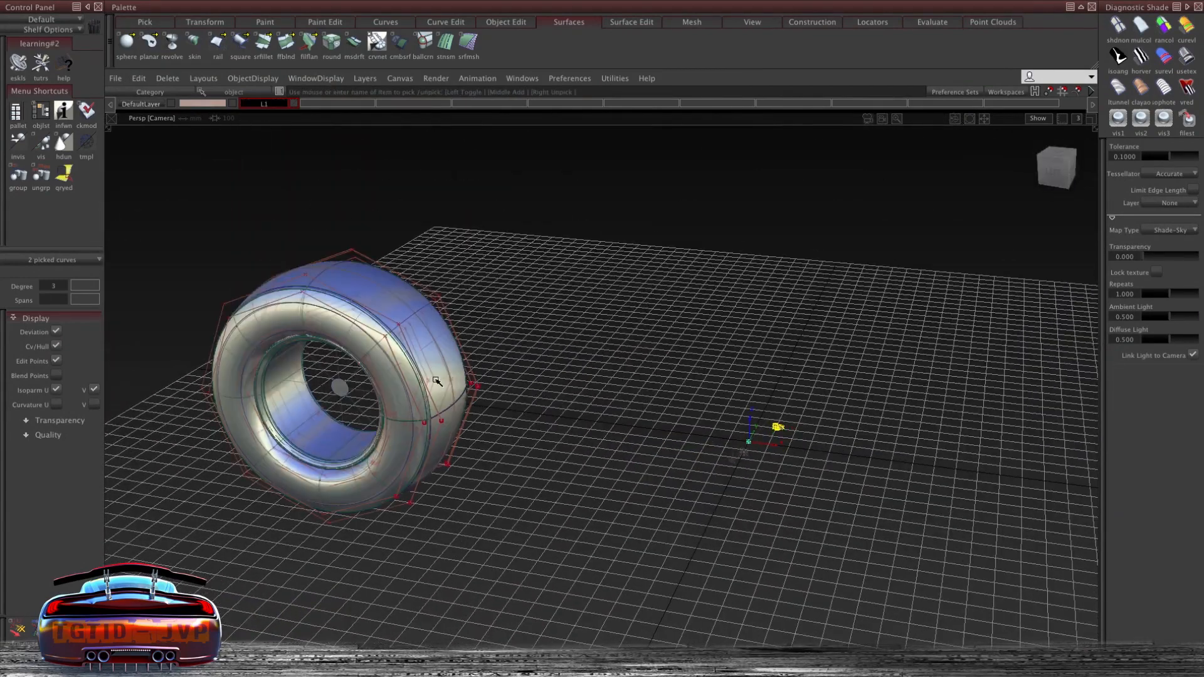
{"action": "mouse_move", "coordinate": [360, 419]}
{"action": "right_mouse_down", "text": "alt+shift"}
{"action": "mouse_move", "coordinate": [345, 384]}
{"action": "mouse_move", "coordinate": [359, 346]}
{"action": "right_mouse_up", "text": "alt+shift"}
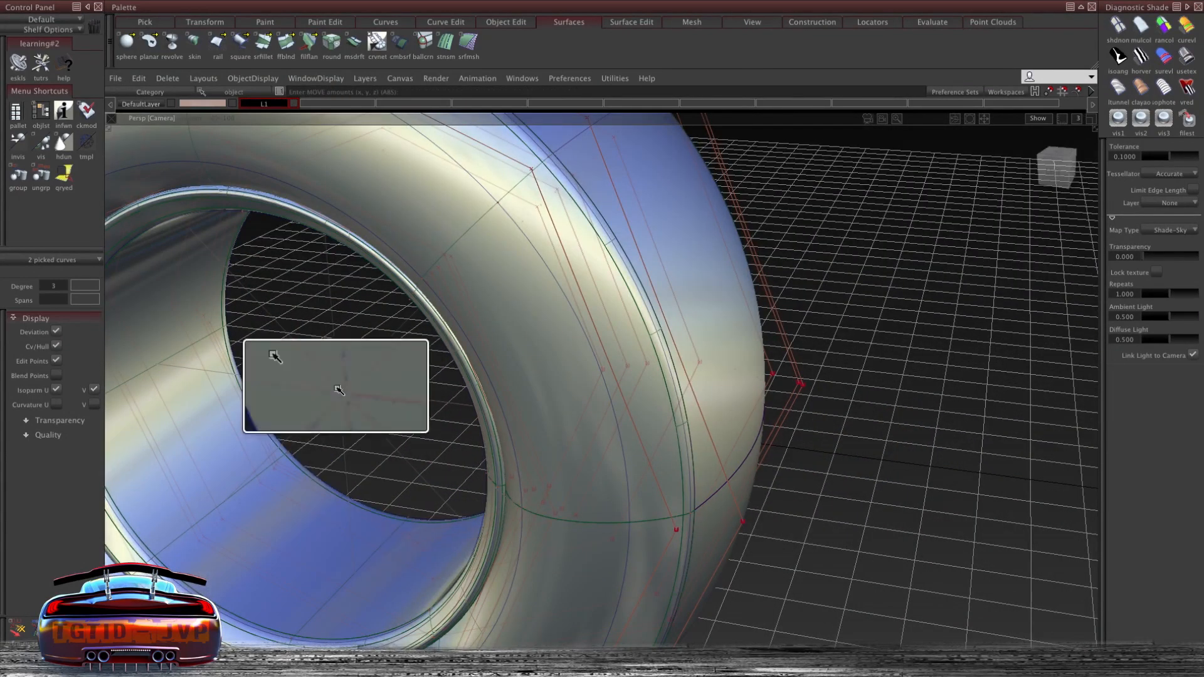
{"action": "left_click_drag", "start_coordinate": [478, 339], "coordinate": [499, 388], "text": "alt+shift"}
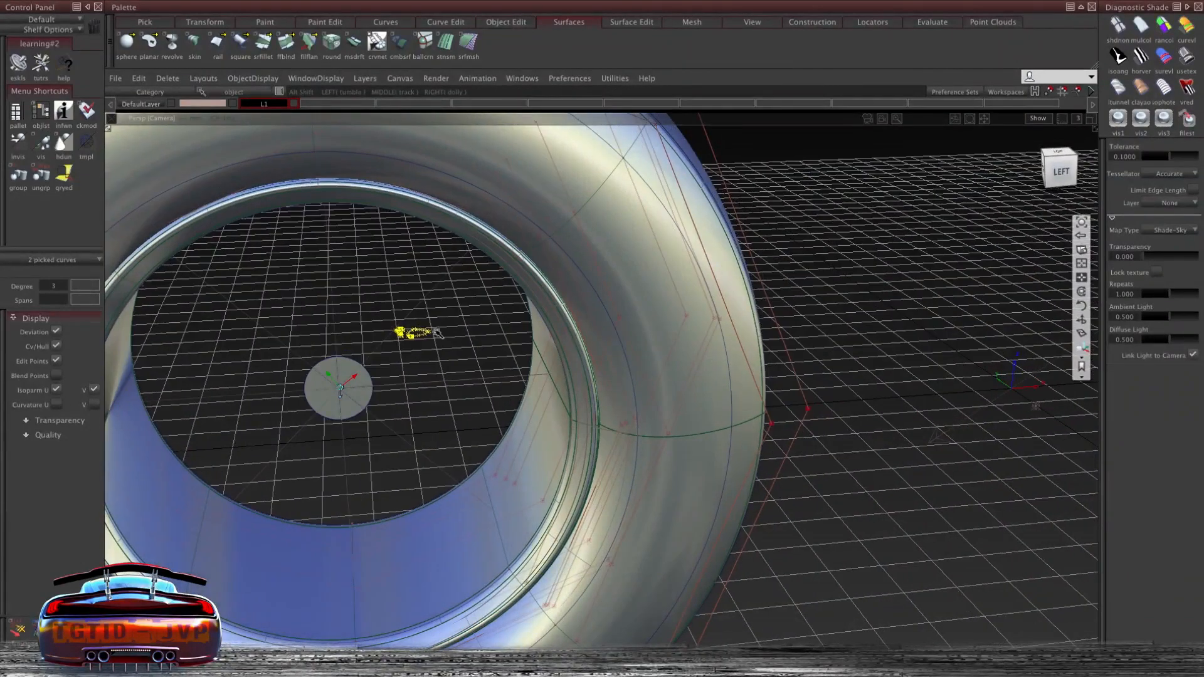
- Open the Information window for the imported curves and examine each curve's transform info
{"action": "right_click", "coordinate": [388, 281], "text": "ctrl+shift"}
{"action": "middle_click", "coordinate": [389, 282], "text": "ctrl+shift"}
{"action": "right_click_drag", "start_coordinate": [857, 340], "coordinate": [859, 313], "text": "ctrl+shift"}
{"action": "left_click_drag", "start_coordinate": [454, 269], "coordinate": [828, 176]}
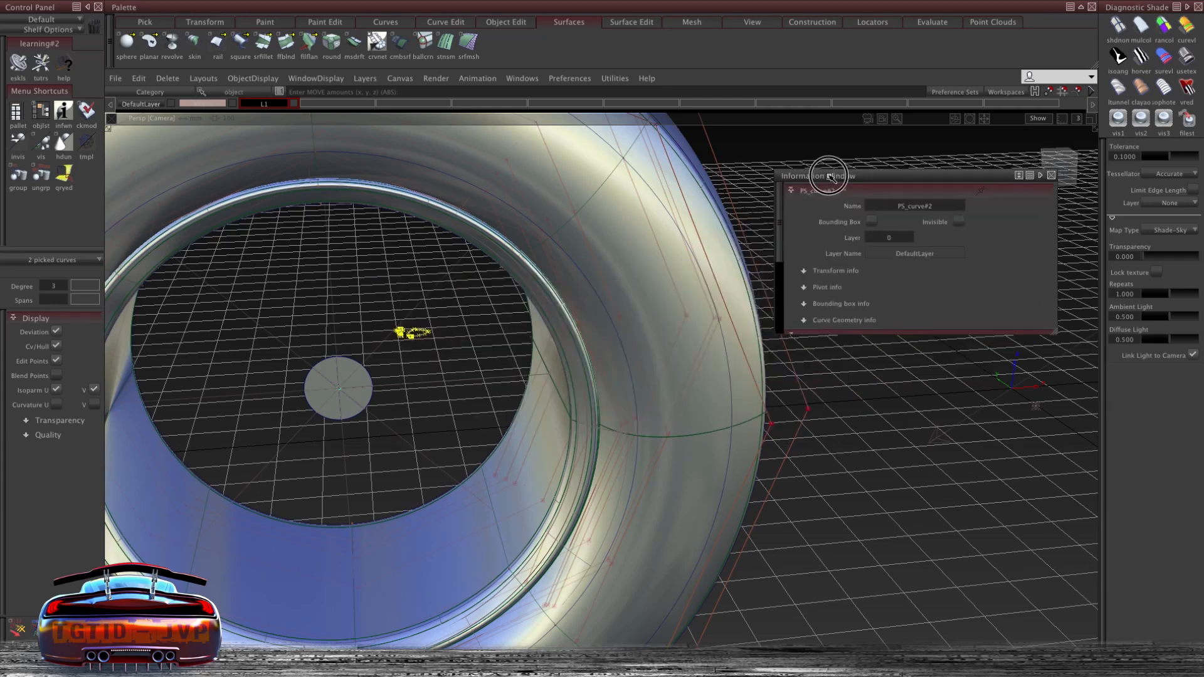
{"action": "left_click", "coordinate": [804, 271]}
{"action": "left_click", "coordinate": [878, 387]}
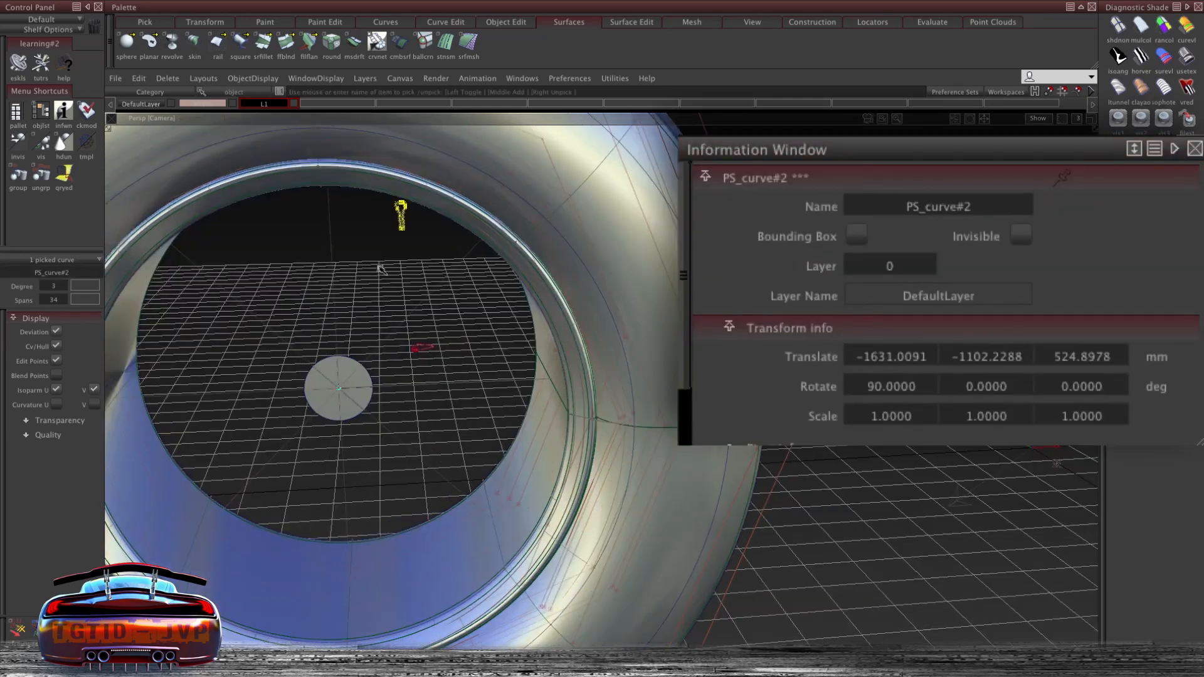
{"action": "left_click", "coordinate": [419, 347]}
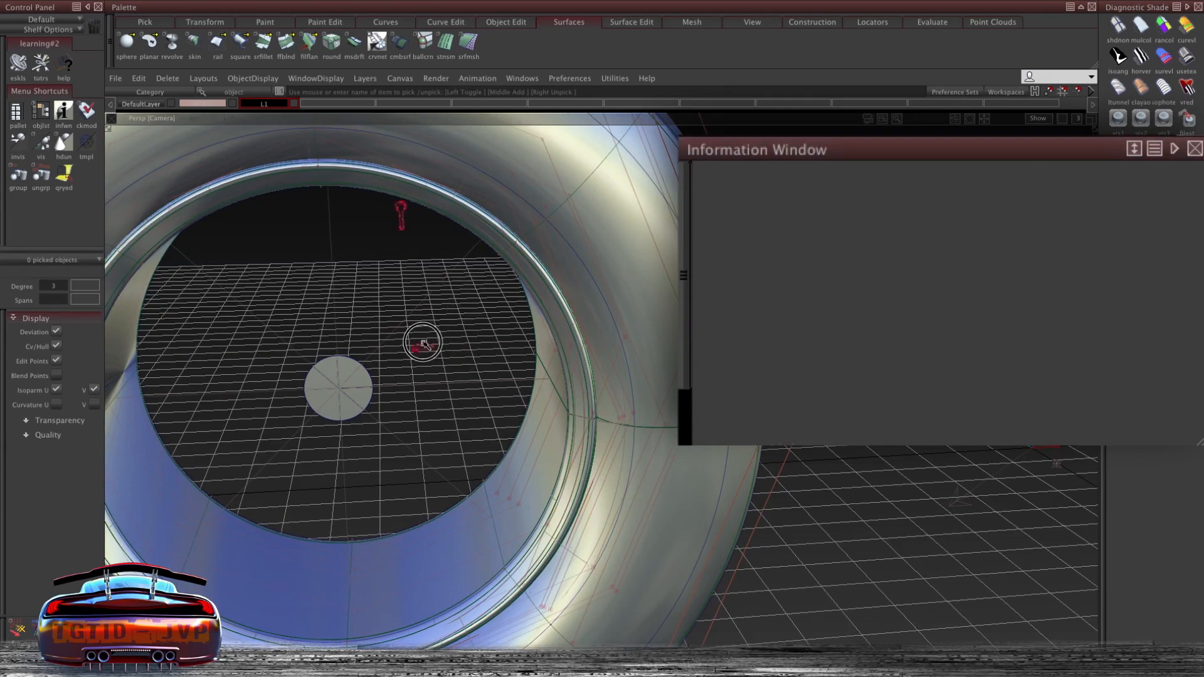
{"action": "left_click", "coordinate": [880, 385]}
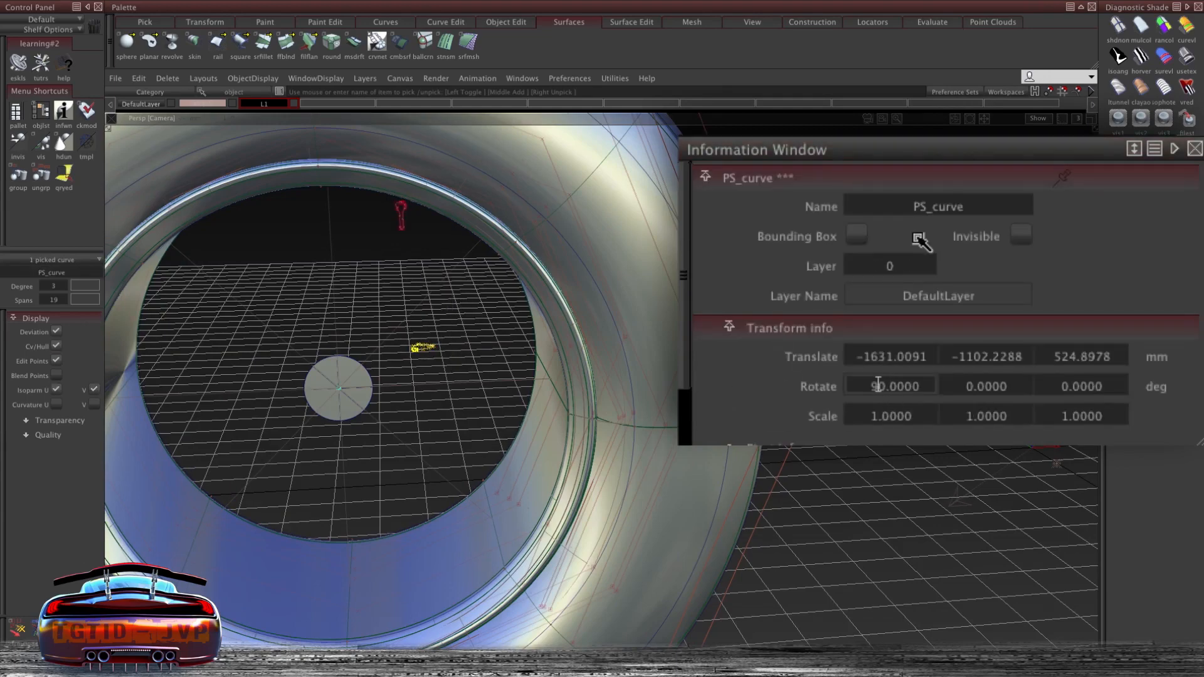
- Move both curves into the tire's opening and scale them up to about 3.29
{"action": "left_click_drag", "start_coordinate": [388, 245], "coordinate": [353, 333], "text": "alt+shift"}
{"action": "left_click", "coordinate": [347, 358]}
{"action": "right_click_drag", "start_coordinate": [387, 322], "coordinate": [418, 324], "text": "ctrl+shift"}
{"action": "left_click_drag", "start_coordinate": [376, 297], "coordinate": [596, 270]}
{"action": "left_click_drag", "start_coordinate": [363, 252], "coordinate": [443, 252], "text": "ctrl+shift"}
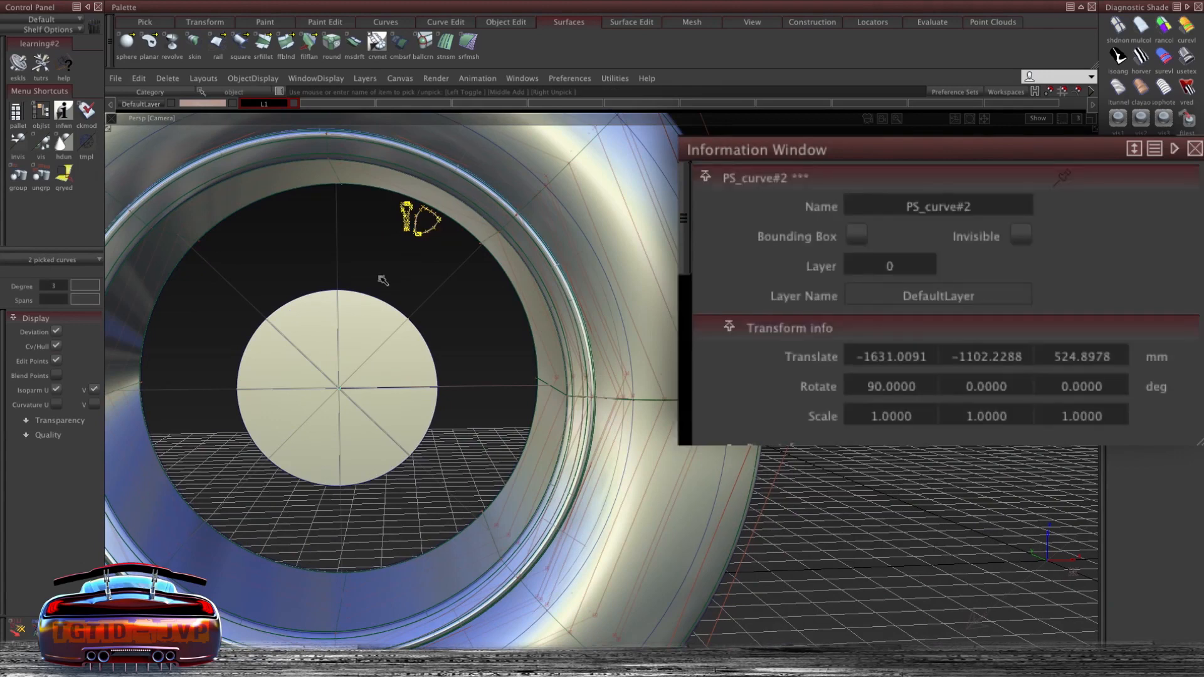
{"action": "right_click_drag", "start_coordinate": [383, 274], "coordinate": [340, 338], "text": "ctrl+shift"}
{"action": "mouse_move", "coordinate": [395, 260]}
{"action": "left_mouse_down"}
{"action": "mouse_move", "coordinate": [452, 261]}
{"action": "mouse_move", "coordinate": [452, 273]}
{"action": "mouse_move", "coordinate": [409, 274]}
{"action": "left_mouse_up"}
{"action": "key", "text": "F6"}
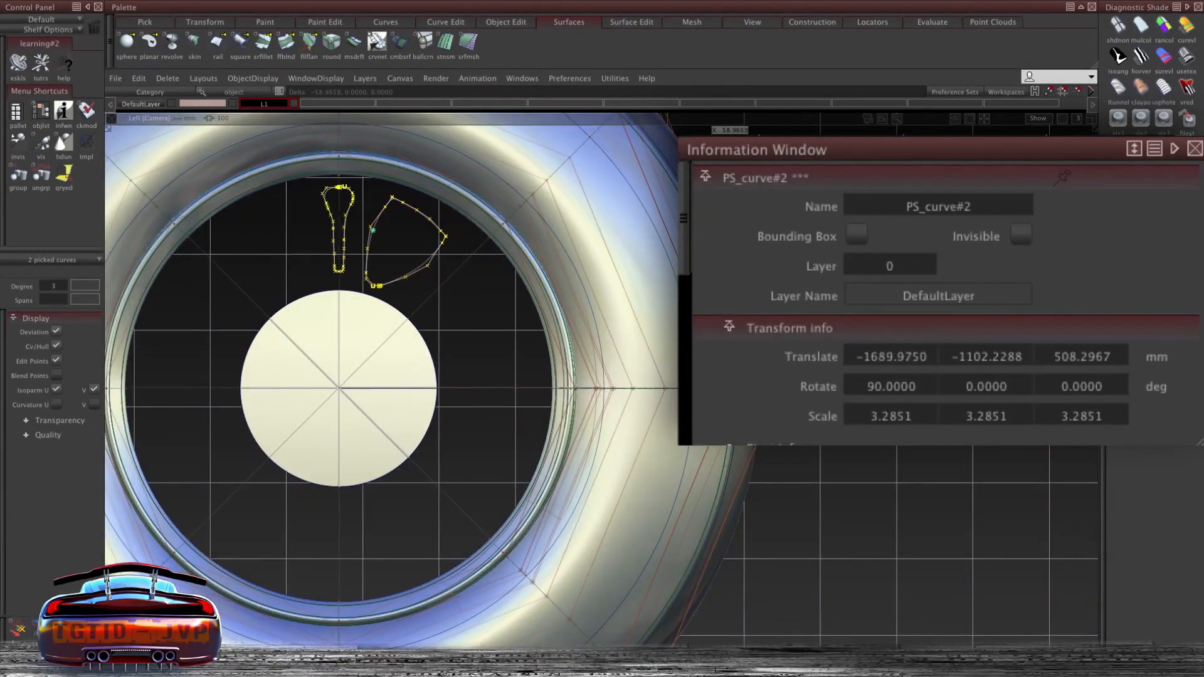
- Scale the curves up to about 4.78 and position the spoke outline down onto the hub
{"action": "right_click_drag", "start_coordinate": [727, 144], "coordinate": [728, 150]}
{"action": "middle_click_drag", "start_coordinate": [728, 150], "coordinate": [708, 150], "text": "ctrl+shift"}
{"action": "left_click_drag", "start_coordinate": [708, 150], "coordinate": [777, 160]}
{"action": "middle_click_drag", "start_coordinate": [777, 160], "coordinate": [783, 166], "text": "ctrl+shift"}
{"action": "middle_click_drag", "start_coordinate": [782, 165], "coordinate": [727, 172]}
{"action": "left_click_drag", "start_coordinate": [727, 173], "coordinate": [742, 172]}
{"action": "middle_click_drag", "start_coordinate": [742, 173], "coordinate": [662, 175], "text": "ctrl+shift"}
{"action": "middle_click_drag", "start_coordinate": [661, 175], "coordinate": [666, 175]}
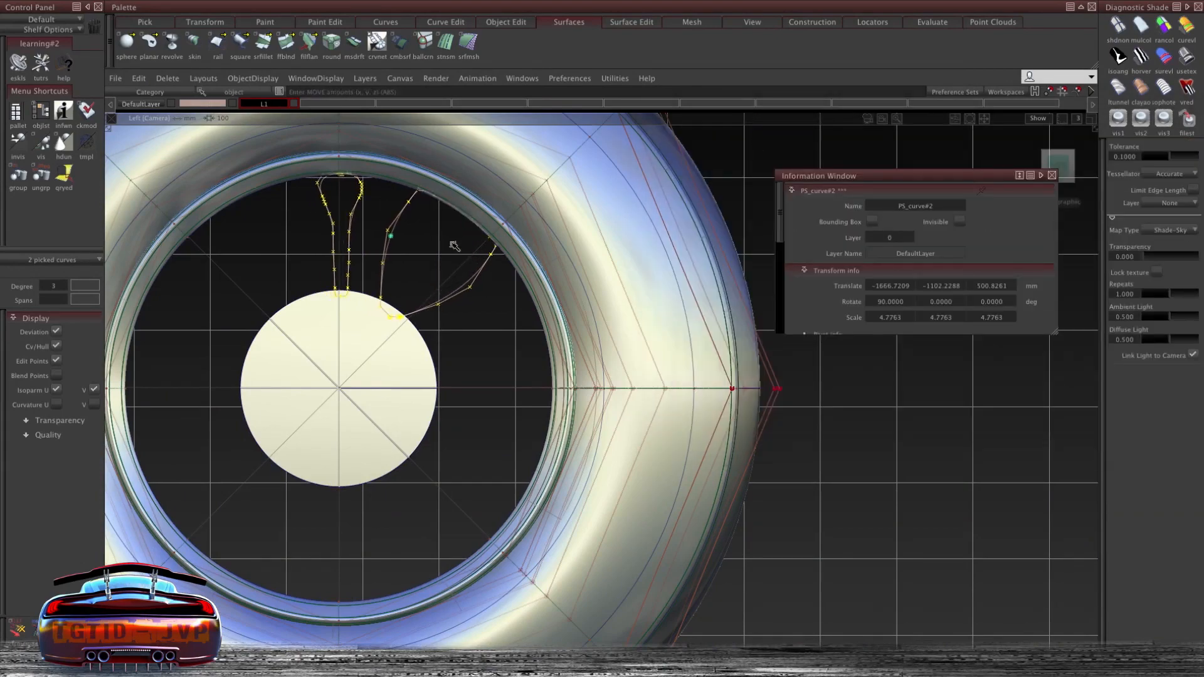
- Orbit the view to check the spoke curves' placement inside the wheel
{"action": "left_click_drag", "start_coordinate": [339, 247], "coordinate": [327, 293], "text": "alt+shift"}
{"action": "right_click_drag", "start_coordinate": [328, 293], "coordinate": [328, 319], "text": "alt+shift"}
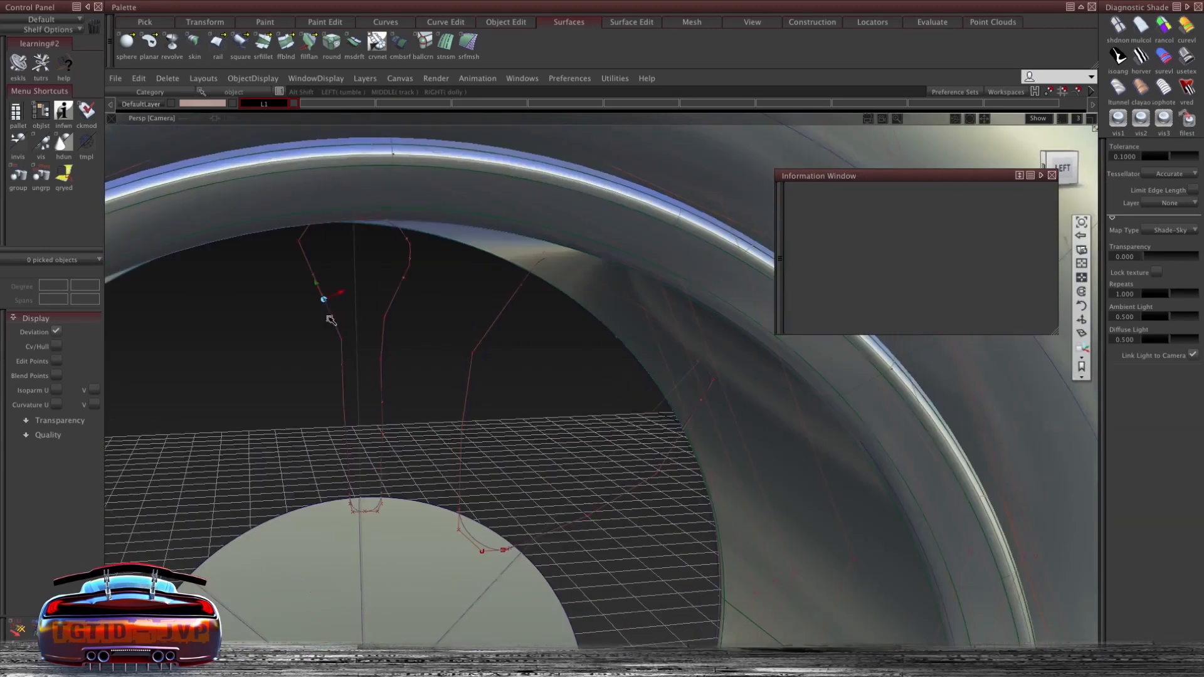
{"action": "left_click", "coordinate": [316, 278]}
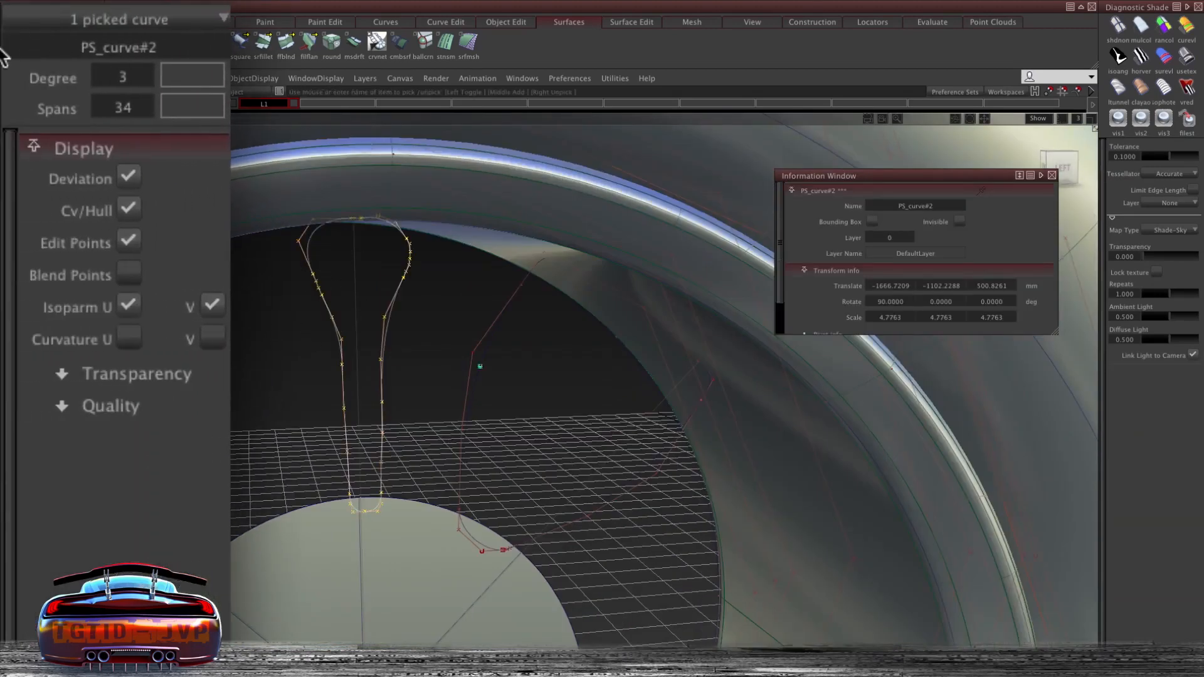
{"action": "left_click", "coordinate": [478, 283]}
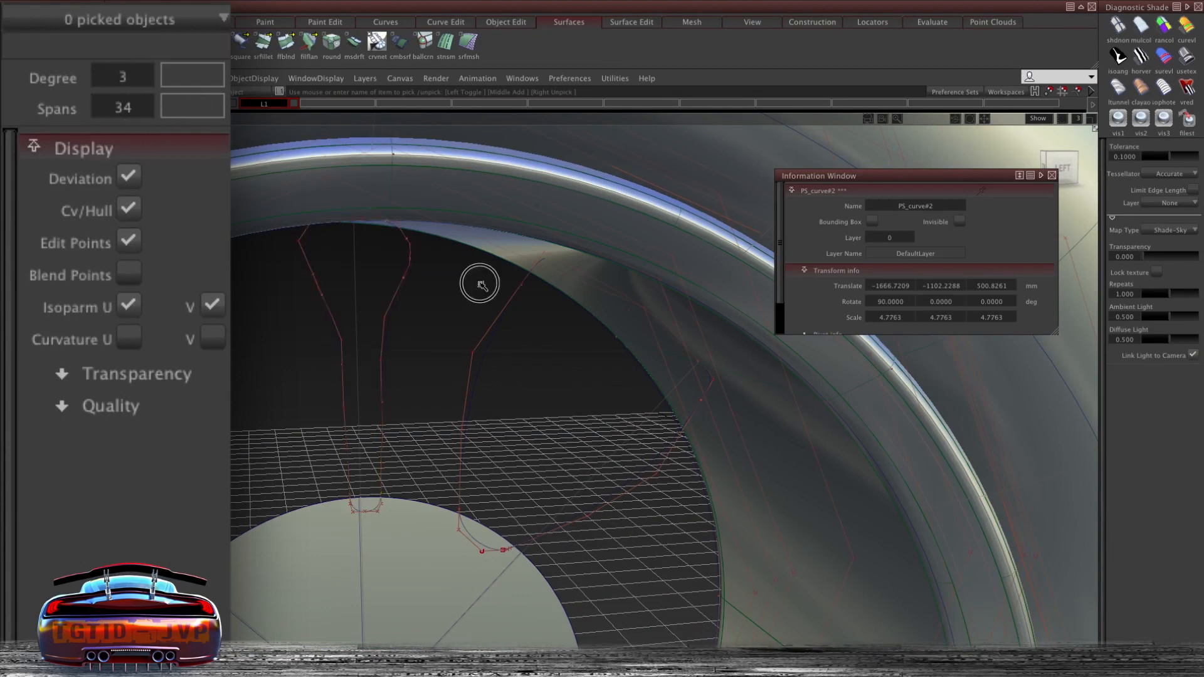
- Close the Information window and move both spoke curves down onto the hub's edge in the side view
{"action": "left_click", "coordinate": [502, 318]}
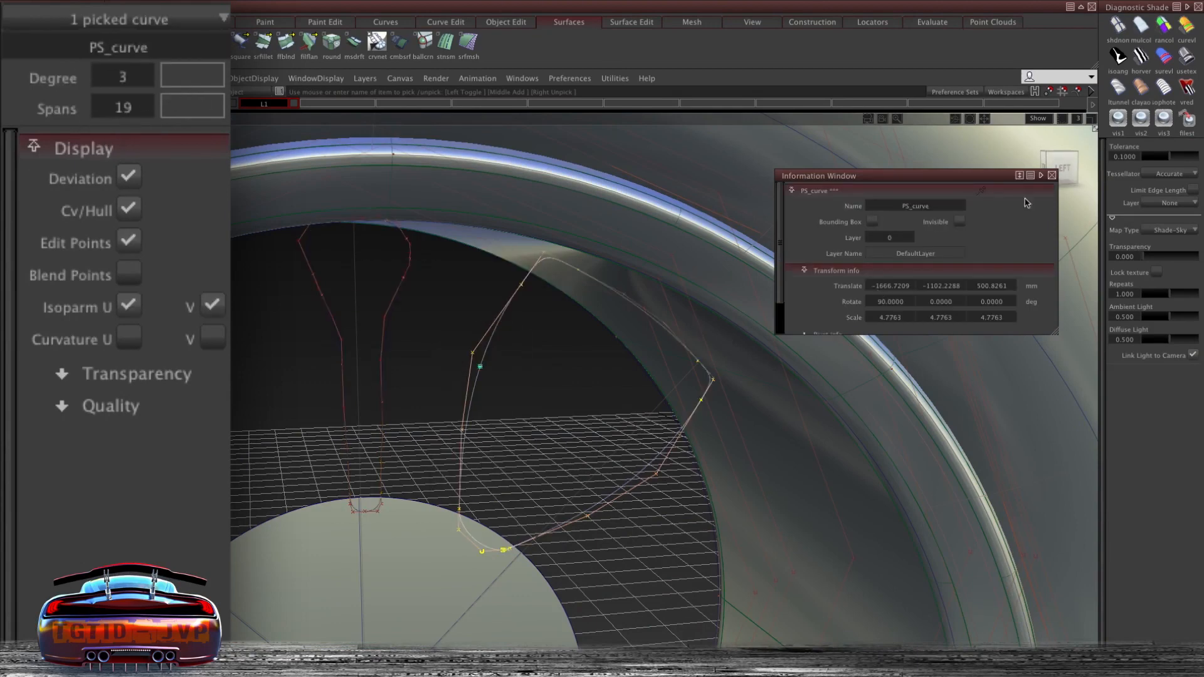
{"action": "left_click", "coordinate": [1052, 176]}
{"action": "left_click_drag", "start_coordinate": [564, 333], "coordinate": [524, 322], "text": "alt+shift"}
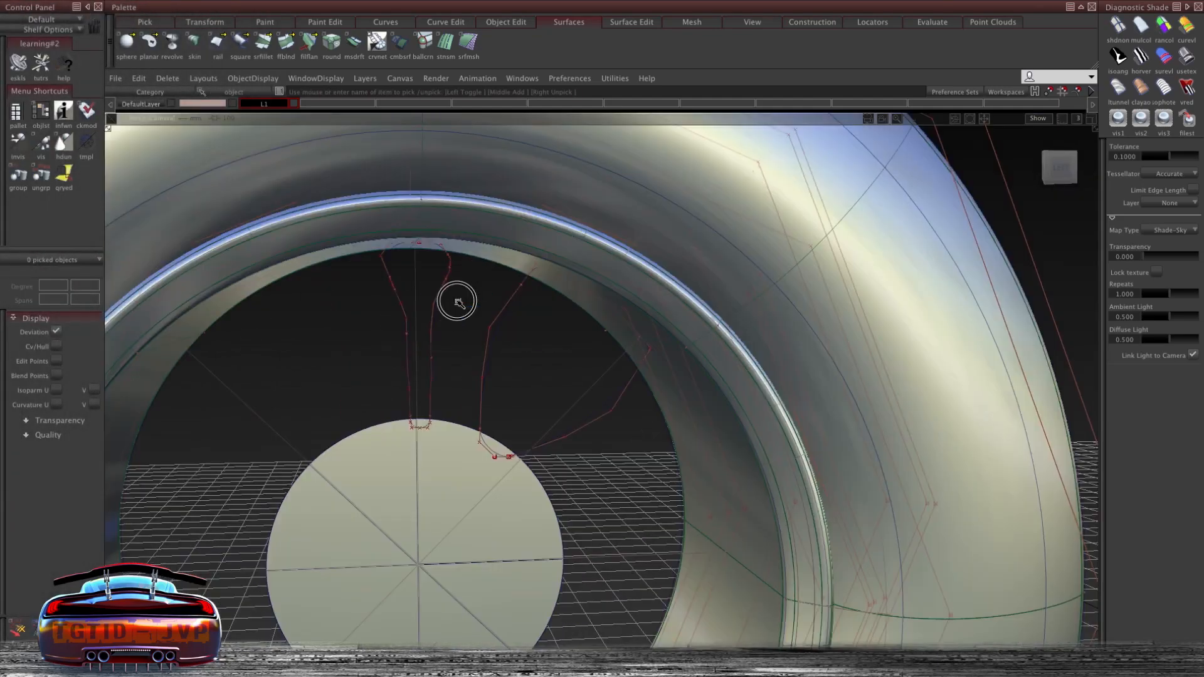
{"action": "left_click", "coordinate": [434, 310]}
{"action": "left_click", "coordinate": [492, 315]}
{"action": "left_click_drag", "start_coordinate": [491, 315], "coordinate": [471, 344], "text": "alt+shift"}
{"action": "left_click", "coordinate": [1059, 166]}
{"action": "left_click_drag", "start_coordinate": [564, 349], "coordinate": [543, 350]}
{"action": "left_click", "coordinate": [439, 504], "text": "ctrl"}
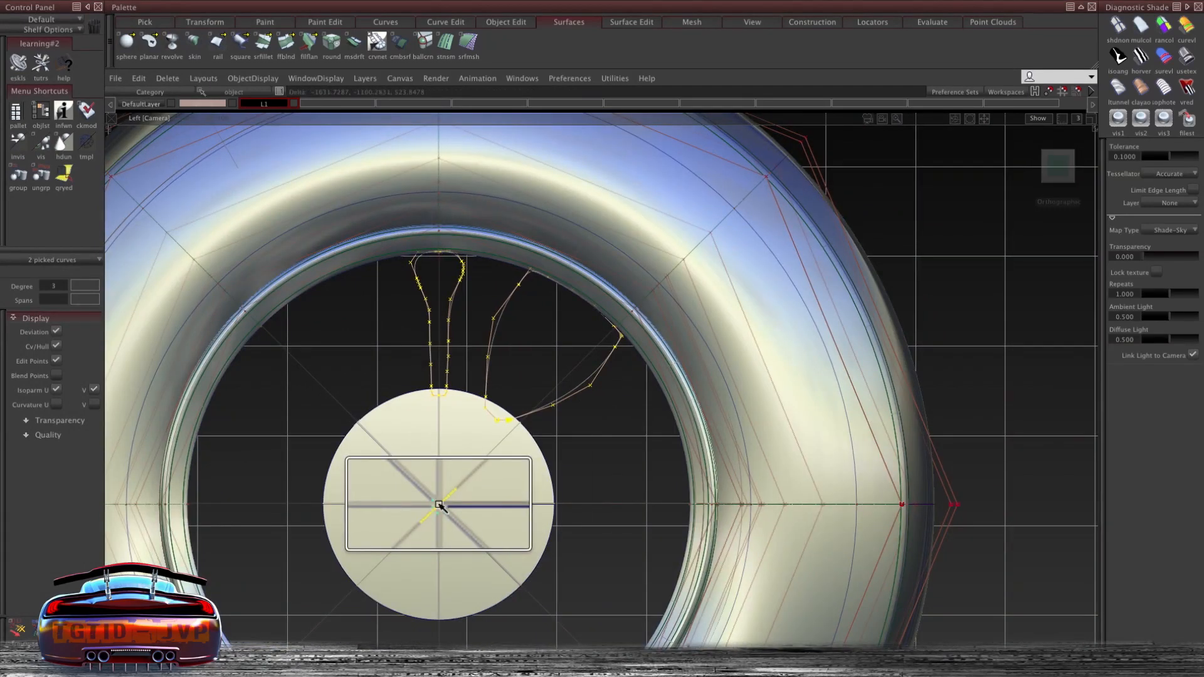
{"action": "left_click_drag", "start_coordinate": [444, 471], "coordinate": [454, 511], "text": "ctrl"}
{"action": "right_click_drag", "start_coordinate": [521, 371], "coordinate": [545, 371], "text": "ctrl+shift"}
{"action": "mouse_move", "coordinate": [544, 370]}
{"action": "left_mouse_down"}
{"action": "mouse_move", "coordinate": [484, 391]}
{"action": "mouse_move", "coordinate": [541, 380]}
{"action": "left_mouse_up"}
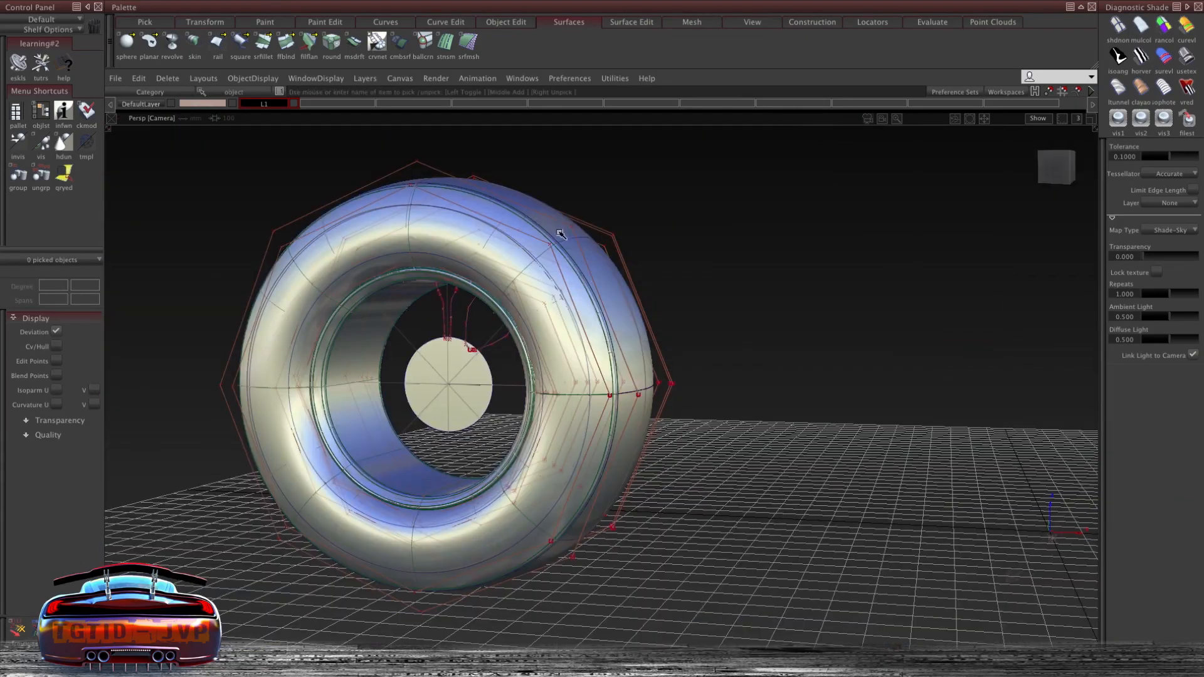
- Create a new layer named Tireandrim
{"action": "left_click", "coordinate": [363, 82]}
{"action": "left_click", "coordinate": [364, 95]}
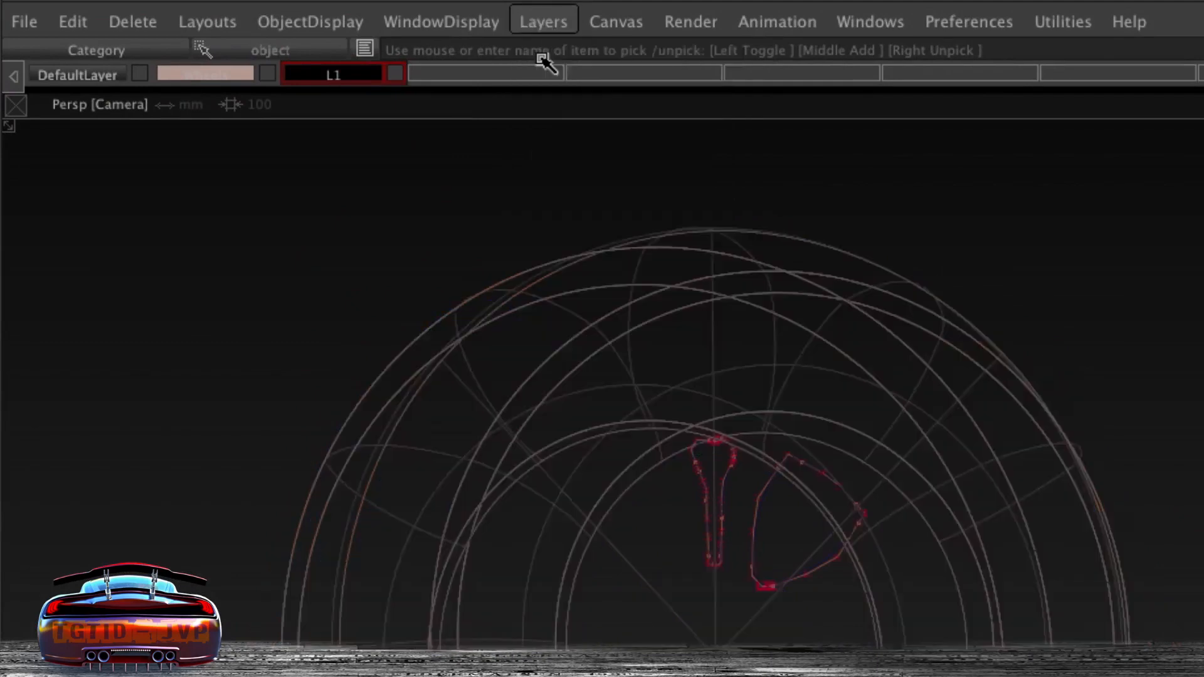
{"action": "left_click", "coordinate": [332, 75]}
{"action": "mouse_move", "coordinate": [333, 75]}
{"action": "left_mouse_down"}
{"action": "mouse_move", "coordinate": [338, 152]}
{"action": "mouse_move", "coordinate": [486, 223]}
{"action": "mouse_move", "coordinate": [346, 71]}
{"action": "mouse_move", "coordinate": [369, 163]}
{"action": "left_mouse_up"}
{"action": "left_click", "coordinate": [433, 80]}
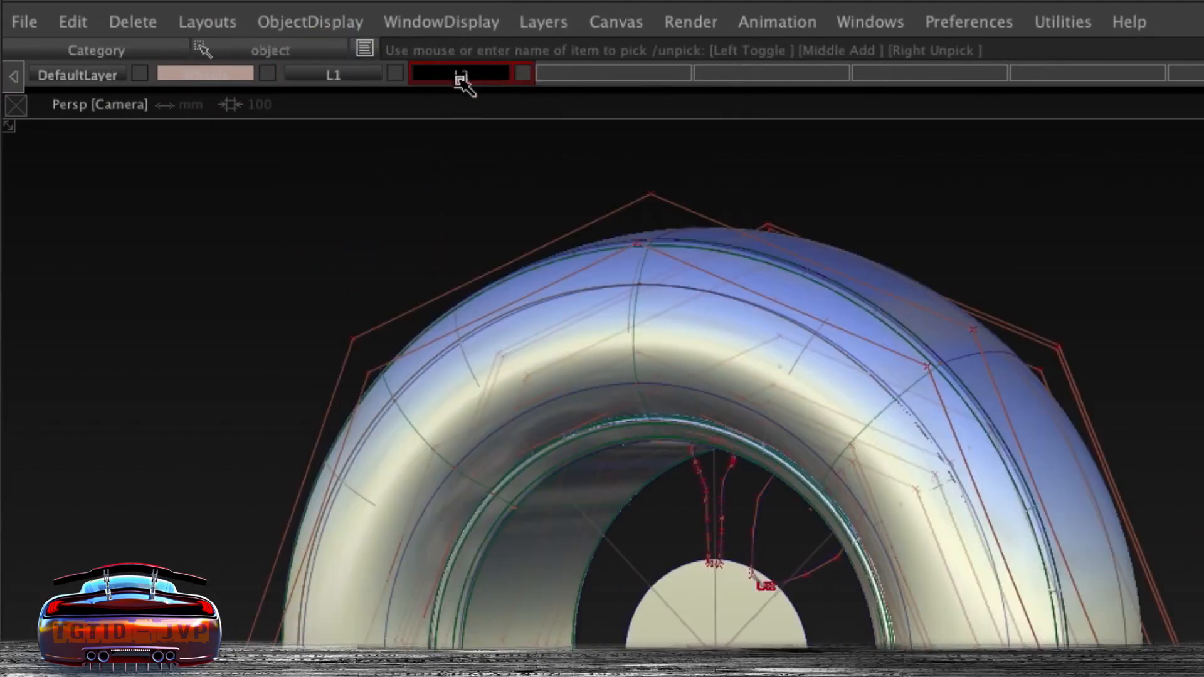
{"action": "type", "text": "Tireandrim"}
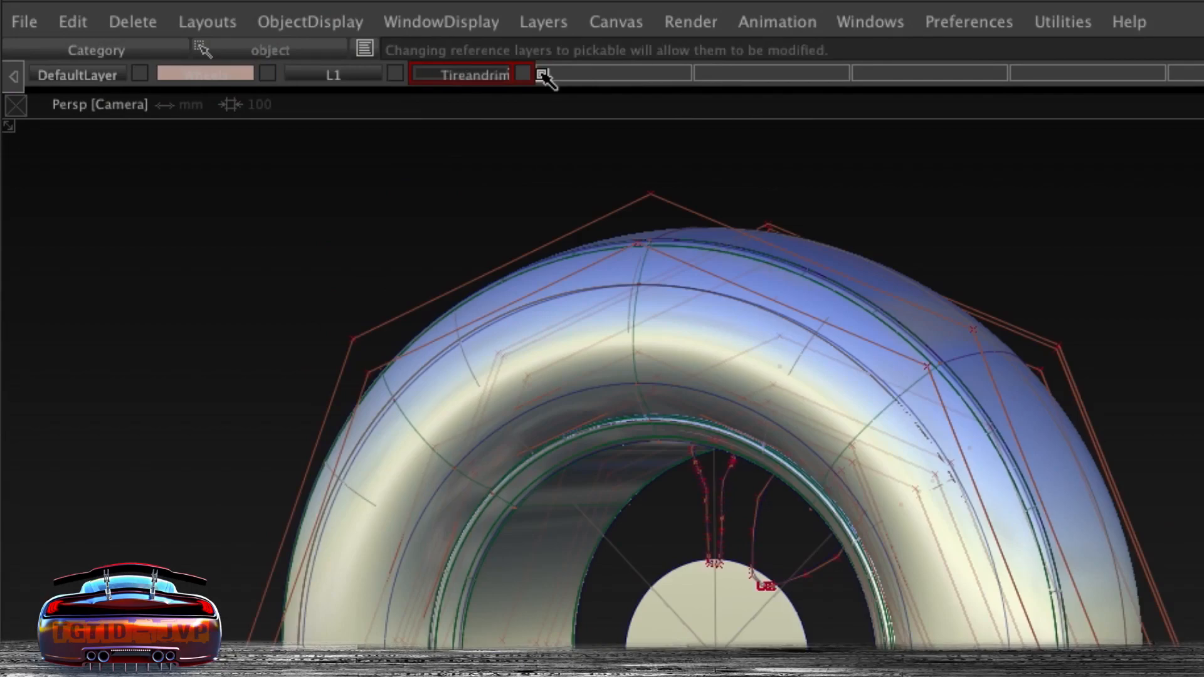
{"action": "key", "text": "Return"}
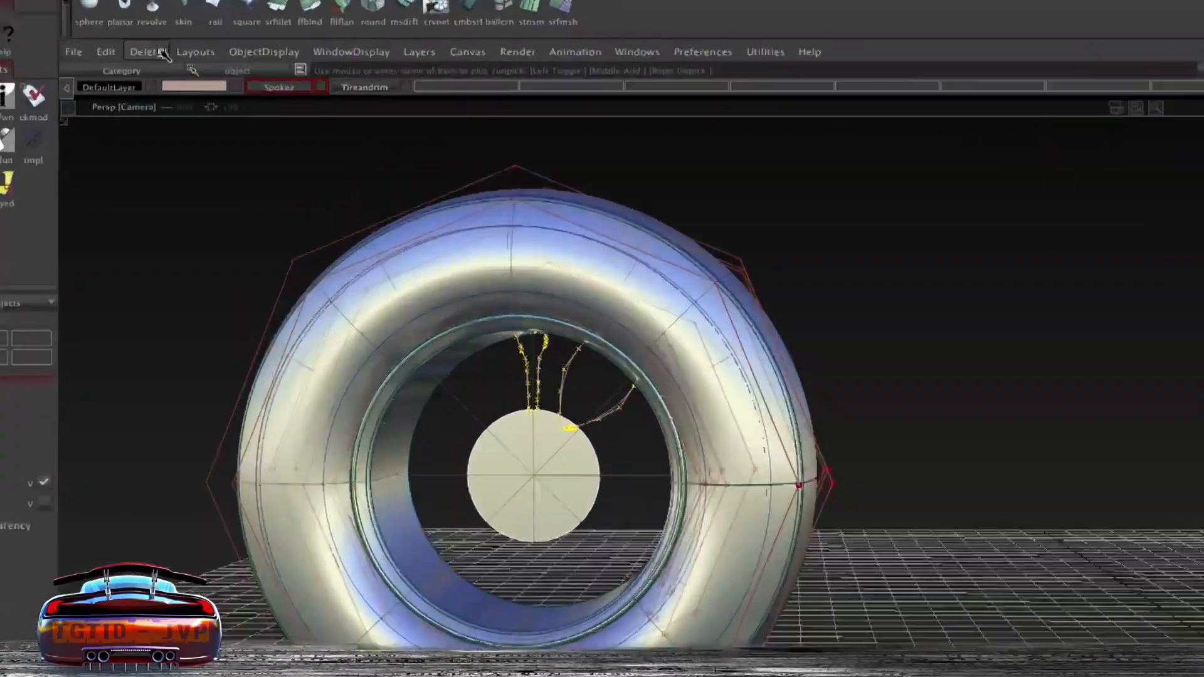
- Adjust object and layer visibility so the Tireandrim layer is hidden and only the spoke curves and hub show
{"action": "left_click", "coordinate": [203, 78]}
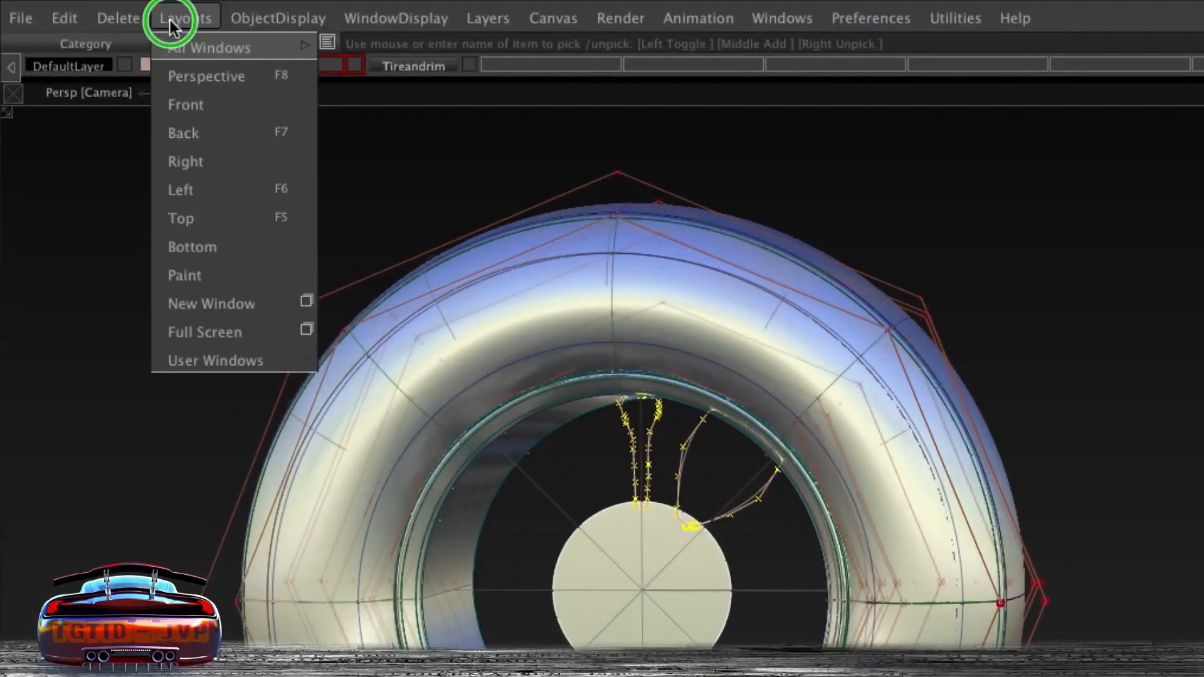
{"action": "mouse_move", "coordinate": [252, 78]}
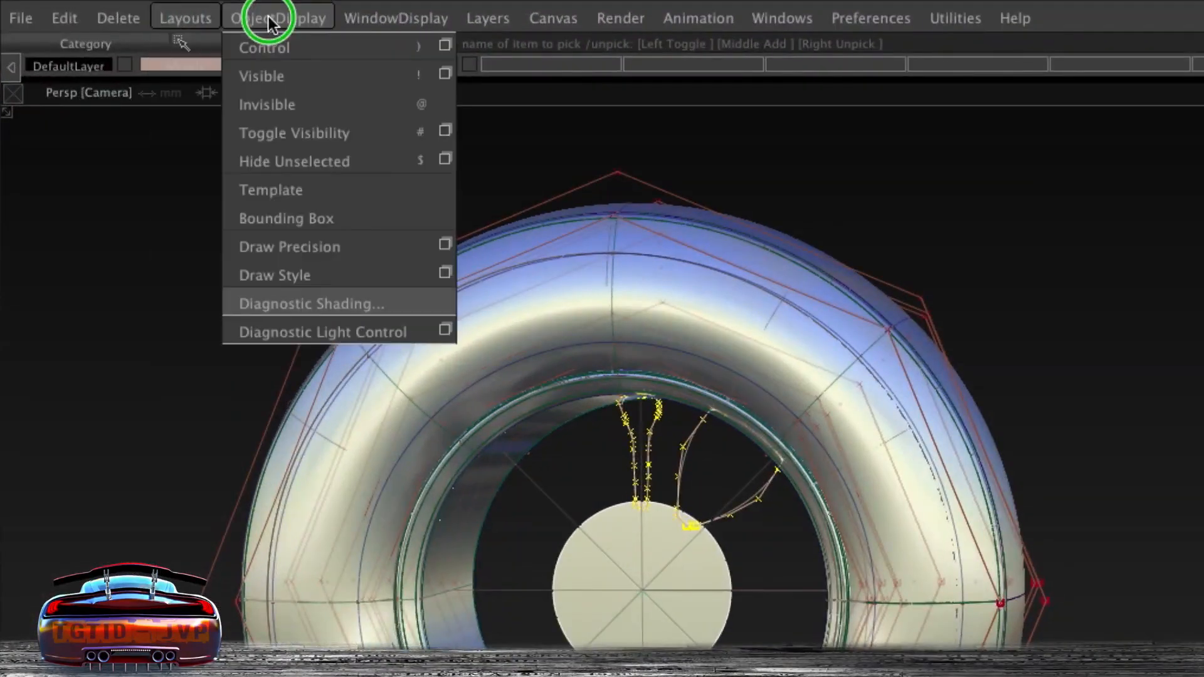
{"action": "left_click", "coordinate": [285, 105]}
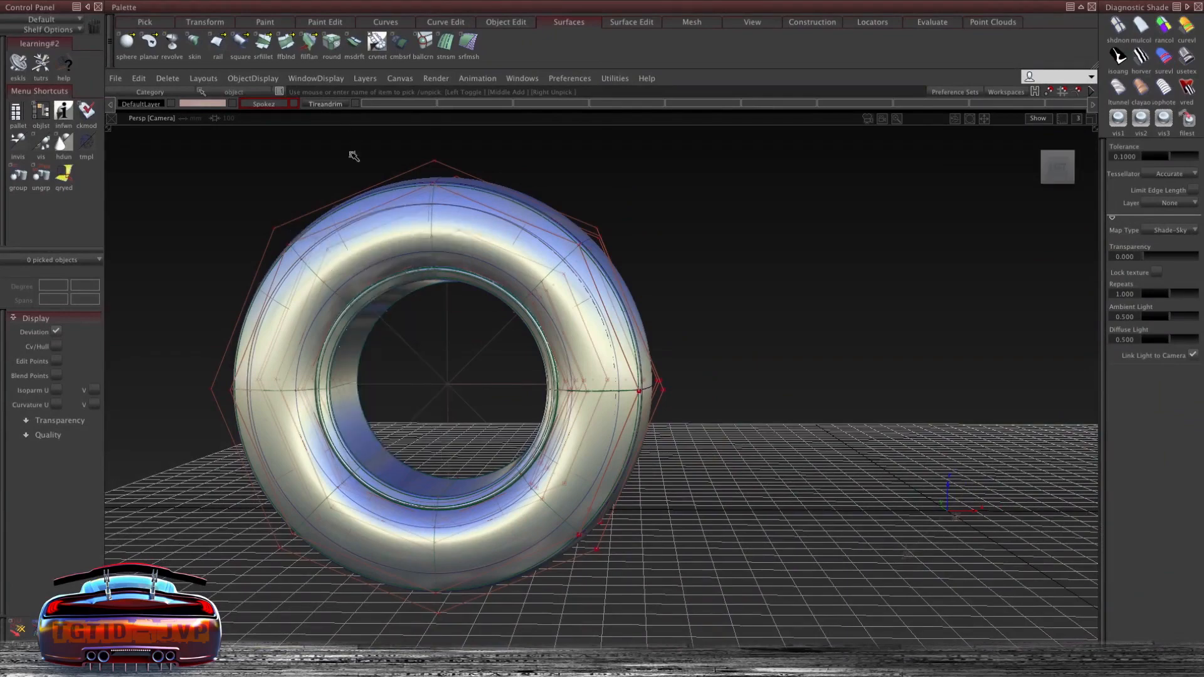
{"action": "left_click_drag", "start_coordinate": [680, 408], "coordinate": [680, 409]}
{"action": "left_click", "coordinate": [324, 104]}
{"action": "left_click", "coordinate": [318, 117]}
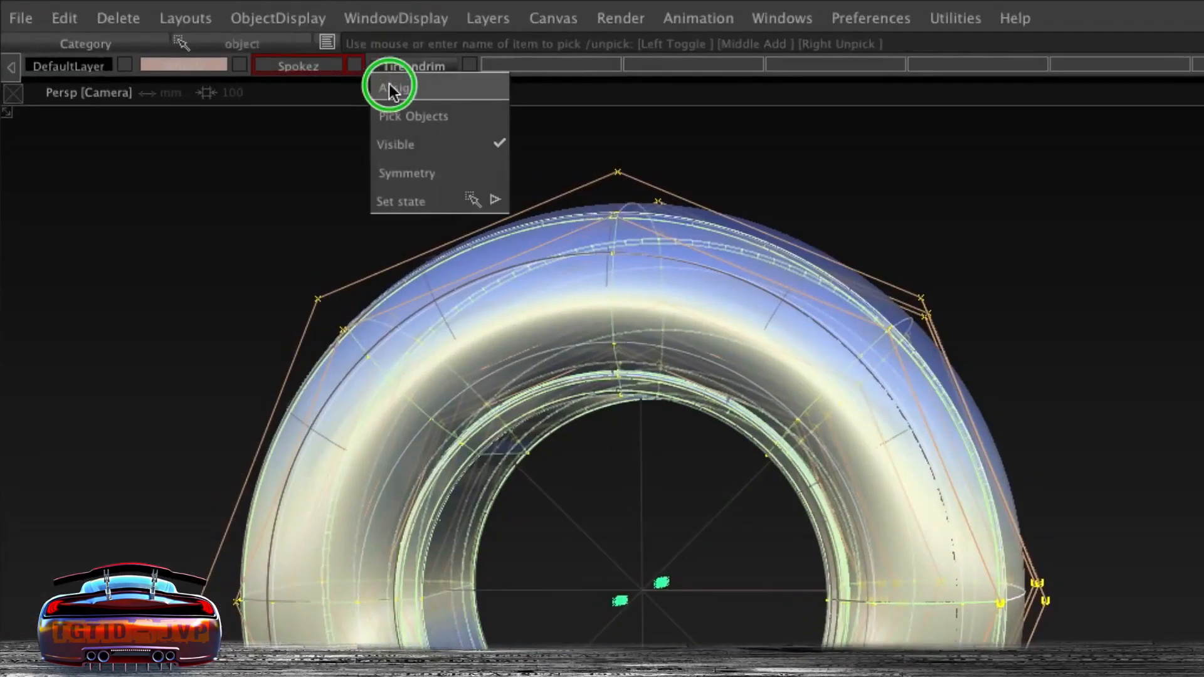
{"action": "left_click", "coordinate": [381, 75]}
{"action": "left_click", "coordinate": [329, 168]}
{"action": "left_click", "coordinate": [292, 74]}
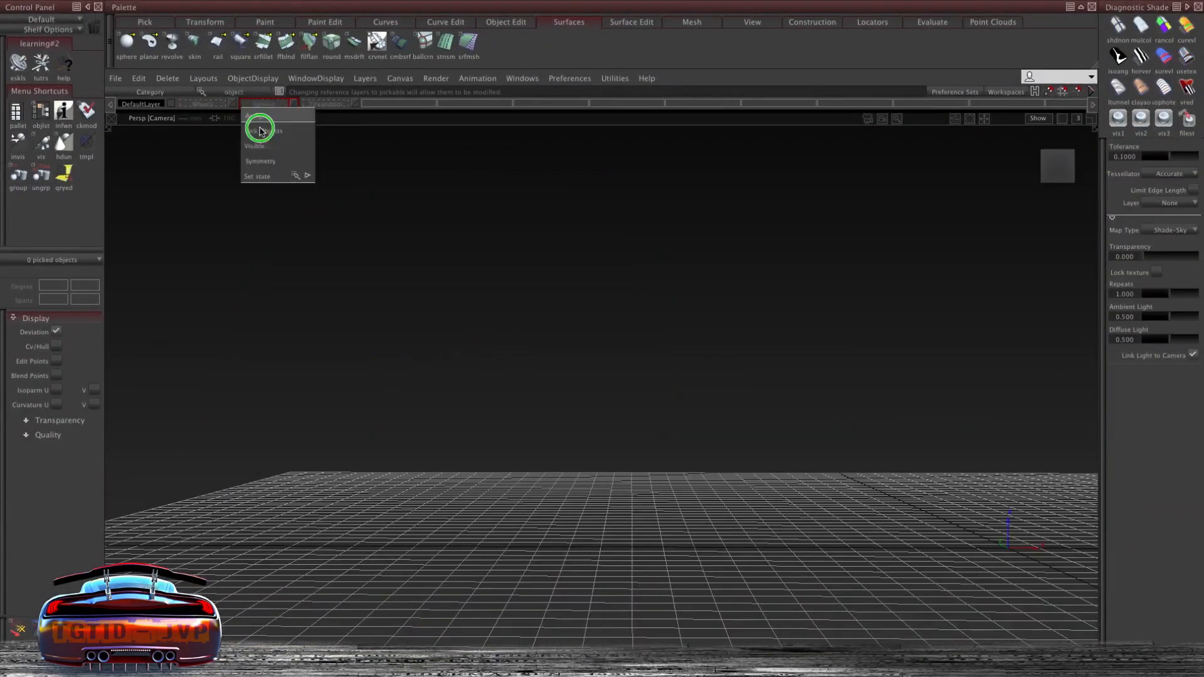
{"action": "left_click", "coordinate": [287, 116]}
{"action": "left_click", "coordinate": [324, 102]}
{"action": "left_click", "coordinate": [281, 106]}
{"action": "left_click", "coordinate": [338, 104]}
{"action": "left_click", "coordinate": [268, 105]}
- Create a copy of the angled spoke curve and offset it outward to form the spoke's second profile
{"action": "left_click_drag", "start_coordinate": [483, 334], "coordinate": [458, 213], "text": "alt+shift"}
{"action": "middle_click_drag", "start_coordinate": [458, 213], "coordinate": [492, 214], "text": "alt+shift"}
{"action": "left_click_drag", "start_coordinate": [477, 214], "coordinate": [472, 246], "text": "ctrl+shift"}
{"action": "left_click", "coordinate": [493, 244]}
{"action": "left_click_drag", "start_coordinate": [502, 242], "coordinate": [528, 239], "text": "alt+shift"}
{"action": "middle_click_drag", "start_coordinate": [670, 204], "coordinate": [723, 218], "text": "ctrl+shift"}
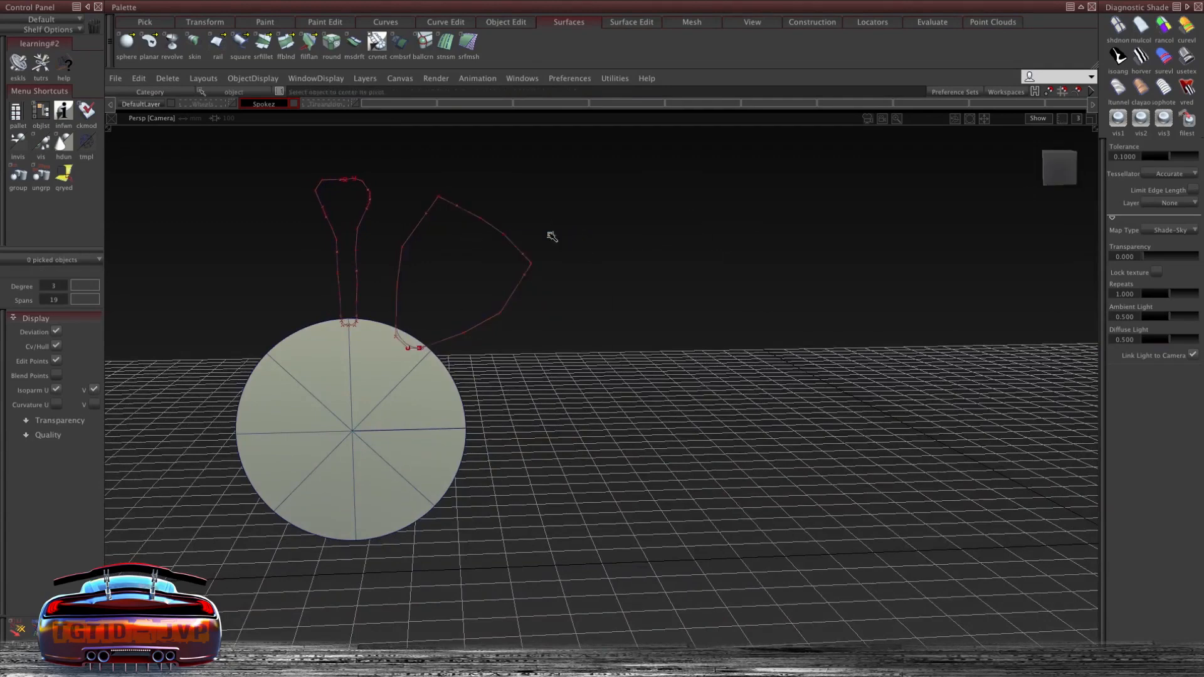
{"action": "left_click_drag", "start_coordinate": [594, 241], "coordinate": [631, 222]}
{"action": "left_click_drag", "start_coordinate": [583, 342], "coordinate": [579, 377], "text": "alt+shift"}
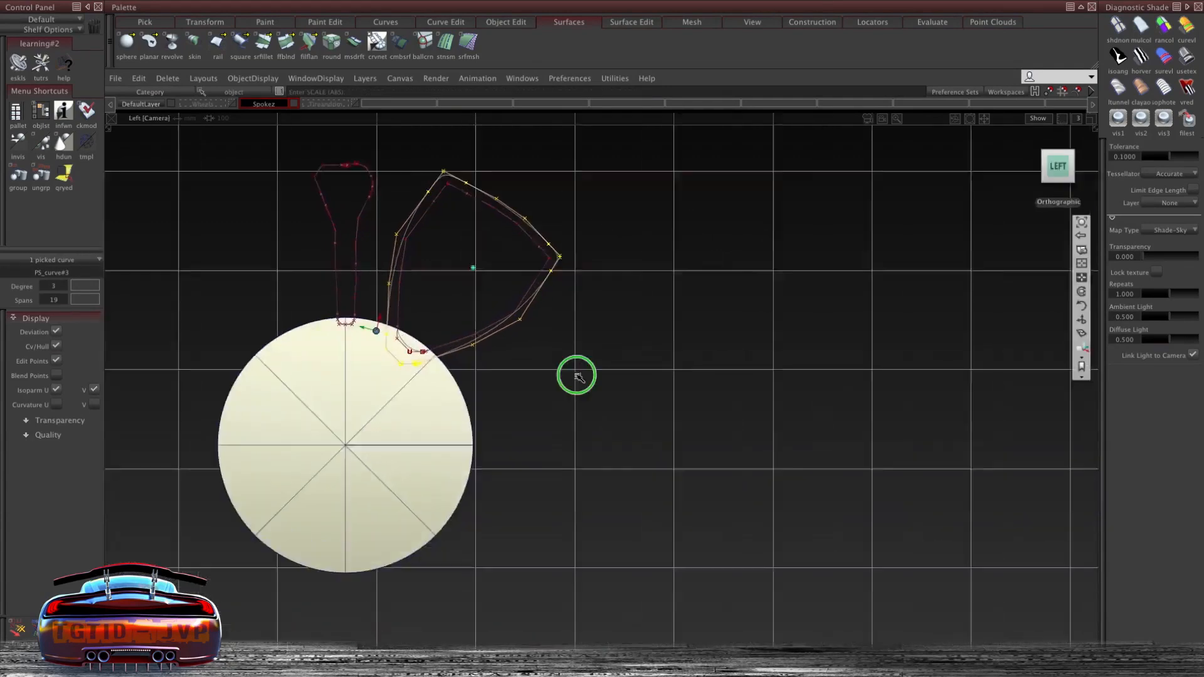
{"action": "right_click_drag", "start_coordinate": [576, 376], "coordinate": [624, 352], "text": "alt+shift"}
{"action": "left_click_drag", "start_coordinate": [624, 354], "coordinate": [607, 415]}
{"action": "left_click", "coordinate": [585, 378], "text": "ctrl+shift"}
{"action": "right_click_drag", "start_coordinate": [587, 379], "coordinate": [591, 356], "text": "ctrl+shift"}
{"action": "left_click_drag", "start_coordinate": [600, 360], "coordinate": [255, 288], "text": "alt+shift"}
{"action": "right_click_drag", "start_coordinate": [256, 287], "coordinate": [254, 261], "text": "ctrl+shift"}
{"action": "middle_click_drag", "start_coordinate": [253, 263], "coordinate": [262, 273]}
{"action": "left_click_drag", "start_coordinate": [263, 274], "coordinate": [487, 302], "text": "alt+shift"}
{"action": "right_click_drag", "start_coordinate": [487, 302], "coordinate": [512, 292], "text": "ctrl+shift"}
{"action": "left_click", "coordinate": [326, 530], "text": "ctrl"}
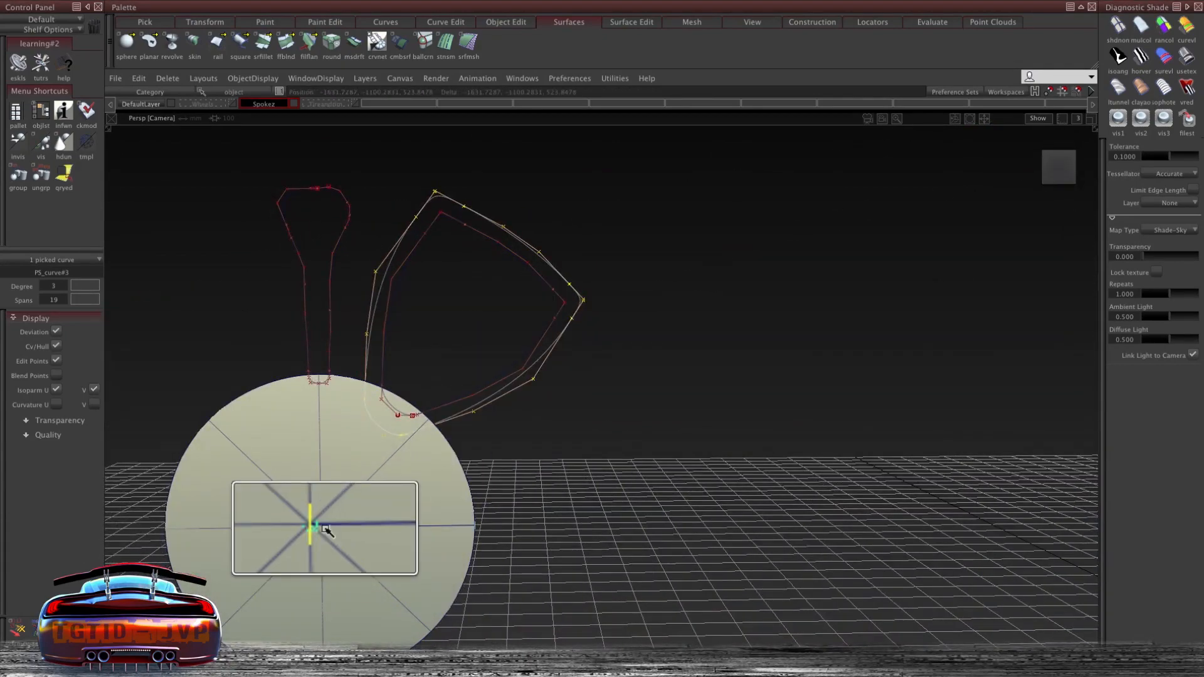
- Duplicate the straight spoke curve and offset the copy in depth in the back view
{"action": "mouse_move", "coordinate": [409, 258]}
{"action": "left_mouse_down", "text": "alt+shift"}
{"action": "mouse_move", "coordinate": [417, 243]}
{"action": "mouse_move", "coordinate": [410, 258]}
{"action": "left_mouse_up", "text": "alt+shift"}
{"action": "left_click", "coordinate": [1057, 166], "text": "alt+shift"}
{"action": "right_click_drag", "start_coordinate": [536, 230], "coordinate": [552, 227], "text": "ctrl+shift"}
{"action": "left_click_drag", "start_coordinate": [552, 227], "coordinate": [566, 209]}
{"action": "left_click_drag", "start_coordinate": [502, 397], "coordinate": [504, 415], "text": "ctrl+shift"}
{"action": "left_click_drag", "start_coordinate": [524, 263], "coordinate": [569, 252], "text": "alt+shift"}
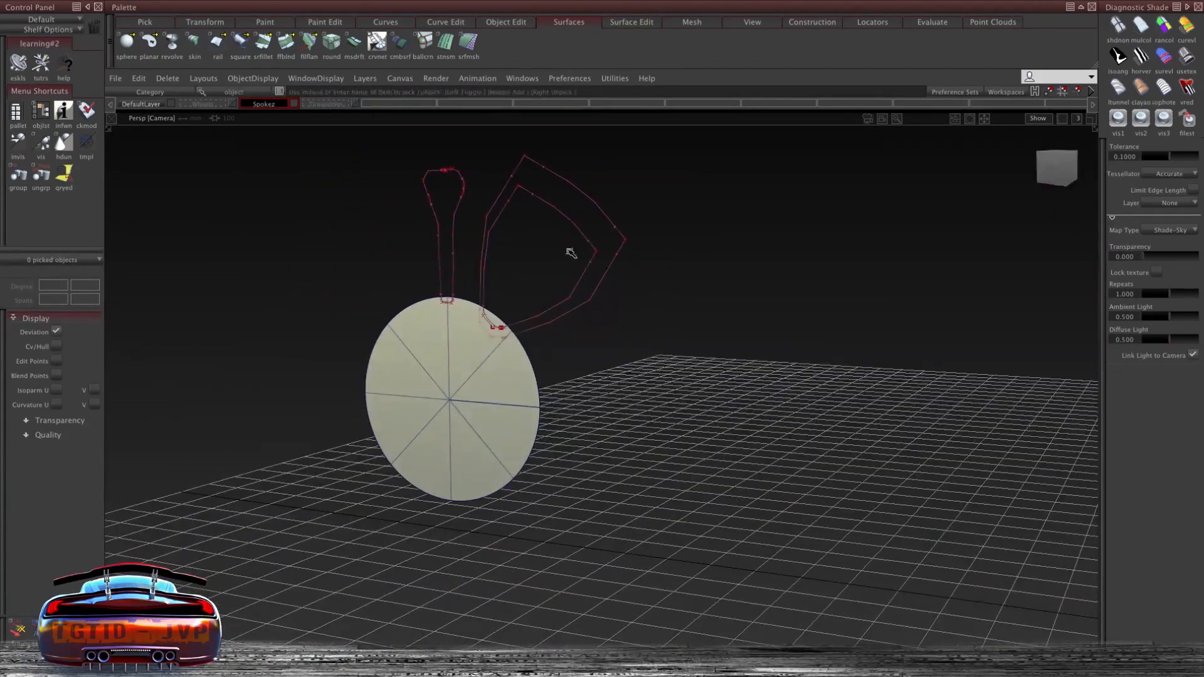
{"action": "left_click_drag", "start_coordinate": [683, 365], "coordinate": [435, 295], "text": "alt+shift"}
{"action": "left_click_drag", "start_coordinate": [658, 313], "coordinate": [672, 253], "text": "alt+shift"}
{"action": "left_click", "coordinate": [623, 180]}
{"action": "left_click", "coordinate": [635, 233]}
{"action": "right_click_drag", "start_coordinate": [477, 157], "coordinate": [440, 153], "text": "ctrl+shift"}
{"action": "middle_click_drag", "start_coordinate": [502, 151], "coordinate": [515, 153]}
{"action": "left_click_drag", "start_coordinate": [646, 269], "coordinate": [634, 293], "text": "alt+shift"}
{"action": "middle_click_drag", "start_coordinate": [632, 261], "coordinate": [646, 261]}
{"action": "left_click_drag", "start_coordinate": [596, 294], "coordinate": [539, 259], "text": "alt+shift"}
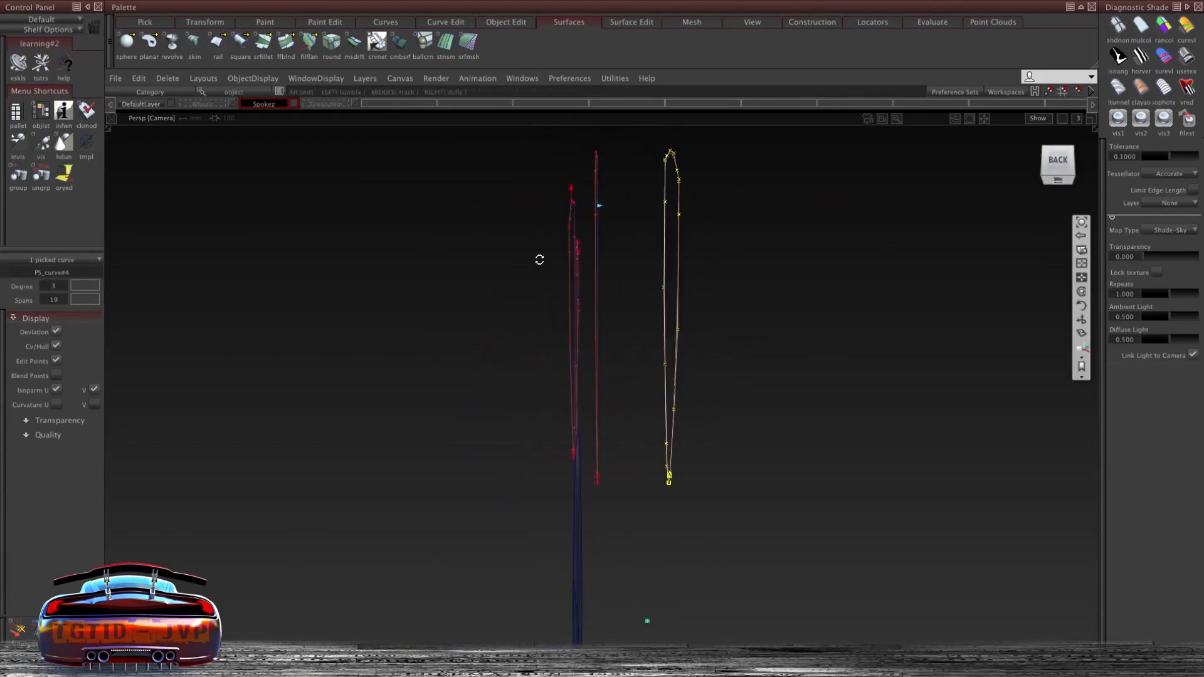
- Offset the spoke curve copies in depth so each spoke has front and back profiles
{"action": "left_click_drag", "start_coordinate": [627, 274], "coordinate": [747, 259], "text": "alt+shift"}
{"action": "right_click_drag", "start_coordinate": [749, 258], "coordinate": [783, 258], "text": "ctrl+shift"}
{"action": "left_click_drag", "start_coordinate": [703, 276], "coordinate": [470, 349], "text": "alt+shift"}
{"action": "left_click_drag", "start_coordinate": [721, 289], "coordinate": [722, 238], "text": "ctrl+shift"}
{"action": "left_click", "coordinate": [721, 239]}
{"action": "right_click_drag", "start_coordinate": [751, 253], "coordinate": [781, 254], "text": "ctrl+shift"}
{"action": "left_click_drag", "start_coordinate": [821, 244], "coordinate": [799, 260]}
{"action": "left_click_drag", "start_coordinate": [721, 282], "coordinate": [702, 257], "text": "alt+shift"}
{"action": "left_click_drag", "start_coordinate": [611, 304], "coordinate": [629, 188], "text": "ctrl+shift"}
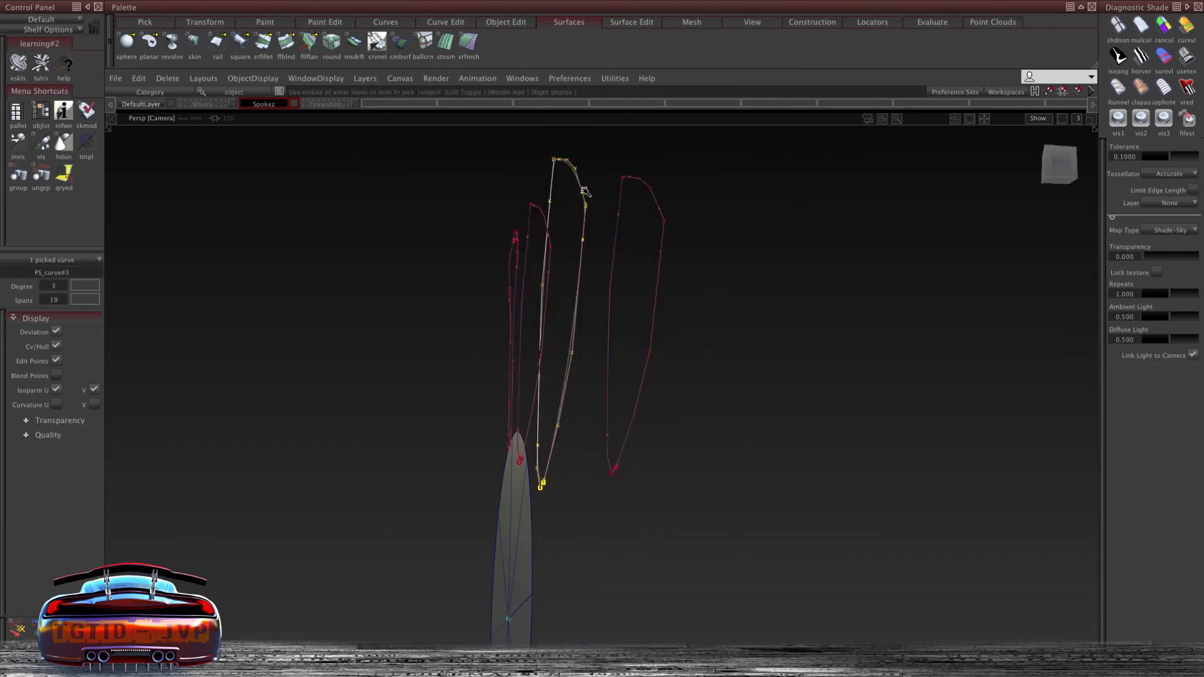
- Skin a surface between the two straight spoke profile curves
{"action": "left_click", "coordinate": [605, 187]}
{"action": "right_click_drag", "start_coordinate": [660, 172], "coordinate": [671, 171], "text": "ctrl+shift"}
{"action": "left_click_drag", "start_coordinate": [668, 170], "coordinate": [815, 276]}
{"action": "left_click_drag", "start_coordinate": [323, 102], "coordinate": [355, 151]}
{"action": "scroll", "coordinate": [715, 234], "scroll_direction": "down", "scroll_amount": 5}
{"action": "scroll", "coordinate": [715, 234], "scroll_direction": "up", "scroll_amount": 5}
{"action": "left_click_drag", "start_coordinate": [551, 167], "coordinate": [384, 178], "text": "alt+shift"}
{"action": "left_click", "coordinate": [608, 187]}
{"action": "left_click_drag", "start_coordinate": [596, 223], "coordinate": [304, 235], "text": "alt+shift"}
{"action": "left_click_drag", "start_coordinate": [331, 103], "coordinate": [358, 151]}
{"action": "mouse_move", "coordinate": [631, 204]}
{"action": "left_mouse_down", "text": "alt+shift"}
{"action": "mouse_move", "coordinate": [607, 196]}
{"action": "mouse_move", "coordinate": [632, 190]}
{"action": "left_mouse_up", "text": "alt+shift"}
{"action": "right_click_drag", "start_coordinate": [744, 163], "coordinate": [796, 164], "text": "ctrl+shift"}
{"action": "left_click", "coordinate": [662, 202]}
{"action": "left_click", "coordinate": [602, 207]}
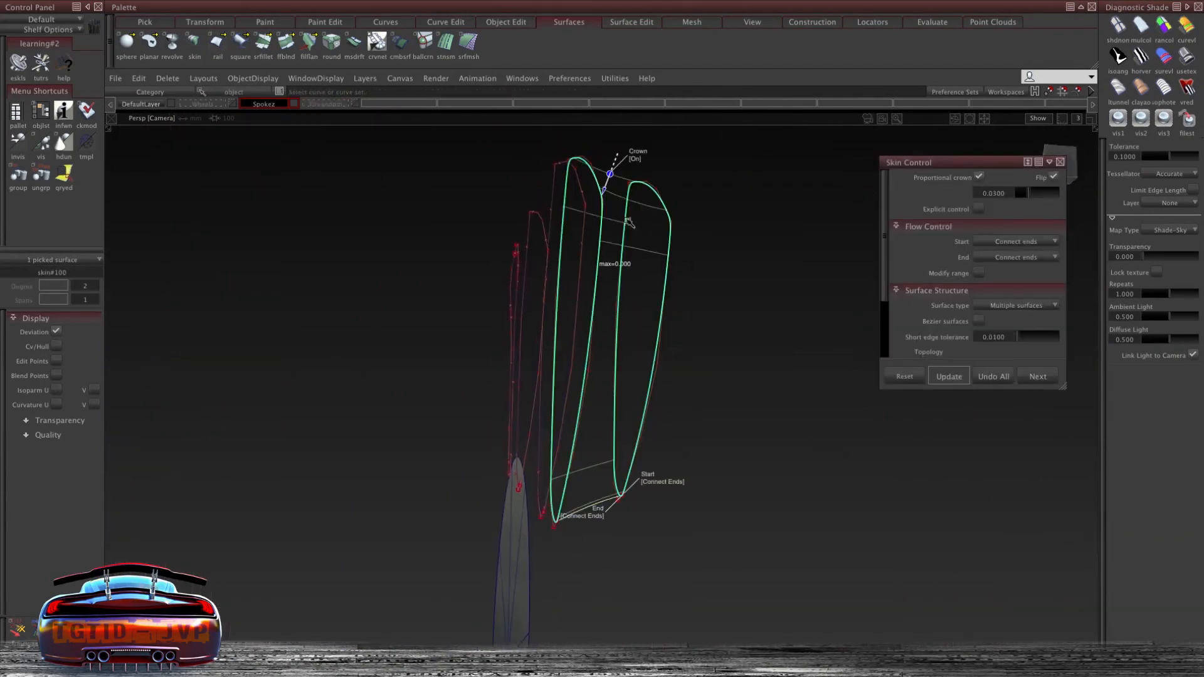
- Skin a second surface between the two angled spoke curves, toggling the Flip option
{"action": "left_click", "coordinate": [1055, 178]}
{"action": "left_click", "coordinate": [1163, 120]}
{"action": "mouse_move", "coordinate": [671, 188]}
{"action": "left_mouse_down", "text": "alt+shift"}
{"action": "mouse_move", "coordinate": [752, 213]}
{"action": "mouse_move", "coordinate": [851, 278]}
{"action": "mouse_move", "coordinate": [746, 251]}
{"action": "left_mouse_up", "text": "alt+shift"}
{"action": "left_click", "coordinate": [1038, 377]}
{"action": "left_click", "coordinate": [533, 221]}
{"action": "left_click", "coordinate": [585, 194]}
{"action": "left_click", "coordinate": [1181, 58]}
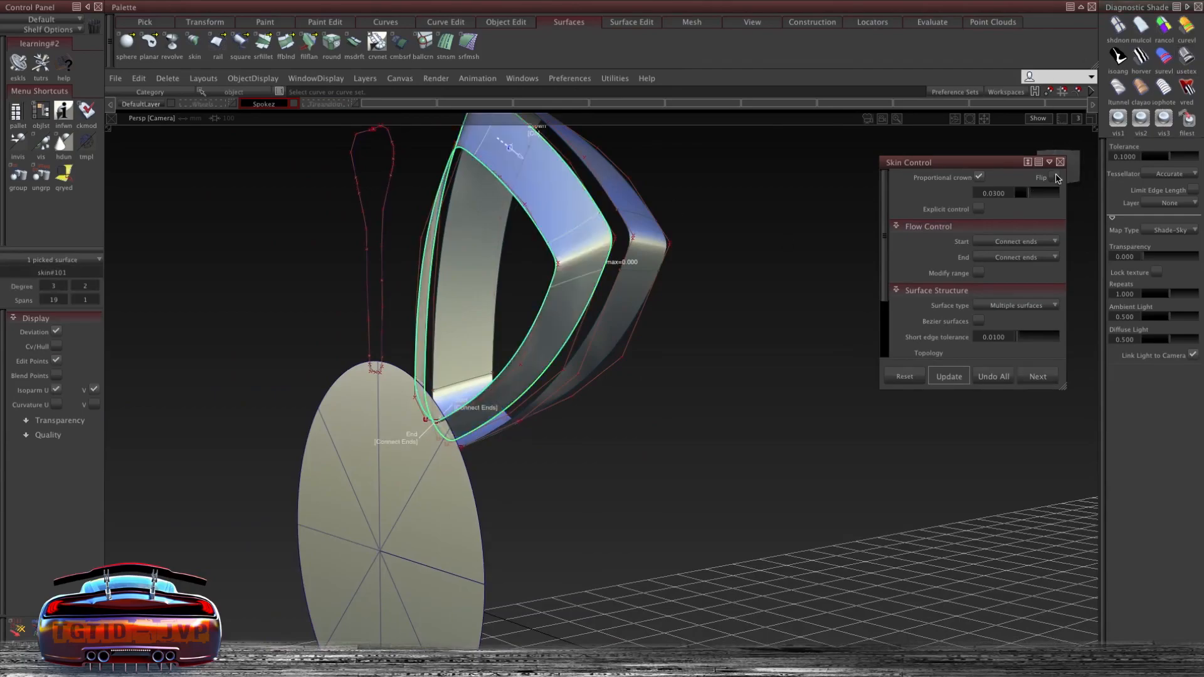
{"action": "left_click", "coordinate": [1054, 177]}
- Select the spoke profile curves around the skinned surfaces and delete them
{"action": "left_click_drag", "start_coordinate": [634, 209], "coordinate": [701, 336], "text": "alt+shift"}
{"action": "left_click_drag", "start_coordinate": [502, 274], "coordinate": [503, 317], "text": "ctrl+shift"}
{"action": "right_click_drag", "start_coordinate": [502, 317], "coordinate": [449, 223], "text": "alt+shift"}
{"action": "left_click_drag", "start_coordinate": [275, 135], "coordinate": [449, 223]}
{"action": "mouse_move", "coordinate": [459, 216]}
{"action": "middle_mouse_down", "text": "ctrl+shift"}
{"action": "mouse_move", "coordinate": [459, 187]}
{"action": "mouse_move", "coordinate": [460, 201]}
{"action": "middle_mouse_up", "text": "ctrl+shift"}
{"action": "middle_click", "coordinate": [459, 187]}
{"action": "left_click", "coordinate": [538, 355]}
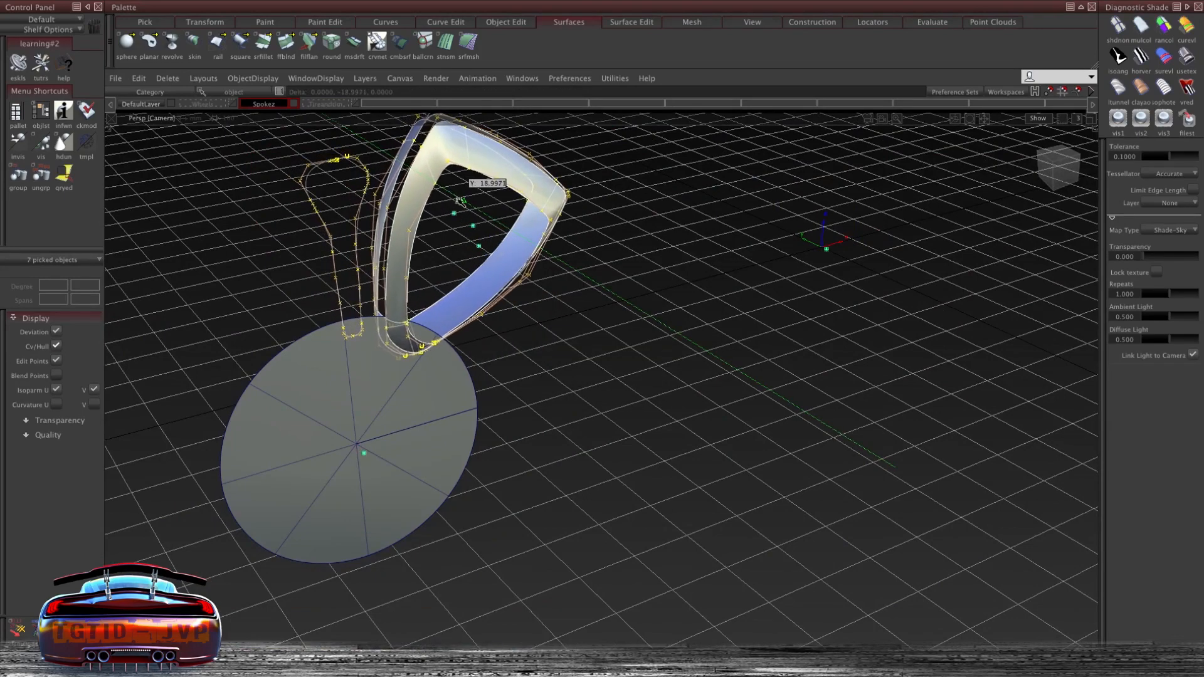
{"action": "left_click_drag", "start_coordinate": [424, 193], "coordinate": [464, 232], "text": "alt+shift"}
{"action": "right_click_drag", "start_coordinate": [464, 232], "coordinate": [500, 242], "text": "alt+shift"}
{"action": "left_click_drag", "start_coordinate": [500, 242], "coordinate": [597, 282], "text": "alt+shift"}
{"action": "right_click_drag", "start_coordinate": [680, 251], "coordinate": [653, 217], "text": "alt+shift"}
{"action": "left_click_drag", "start_coordinate": [653, 217], "coordinate": [626, 226], "text": "alt+shift"}
{"action": "right_click_drag", "start_coordinate": [626, 225], "coordinate": [665, 250], "text": "alt+shift"}
{"action": "left_click_drag", "start_coordinate": [665, 251], "coordinate": [438, 325], "text": "alt+shift"}
{"action": "middle_click_drag", "start_coordinate": [427, 291], "coordinate": [431, 308], "text": "ctrl+shift"}
{"action": "left_click_drag", "start_coordinate": [432, 247], "coordinate": [430, 280], "text": "ctrl+shift"}
{"action": "left_click_drag", "start_coordinate": [360, 412], "coordinate": [436, 365]}
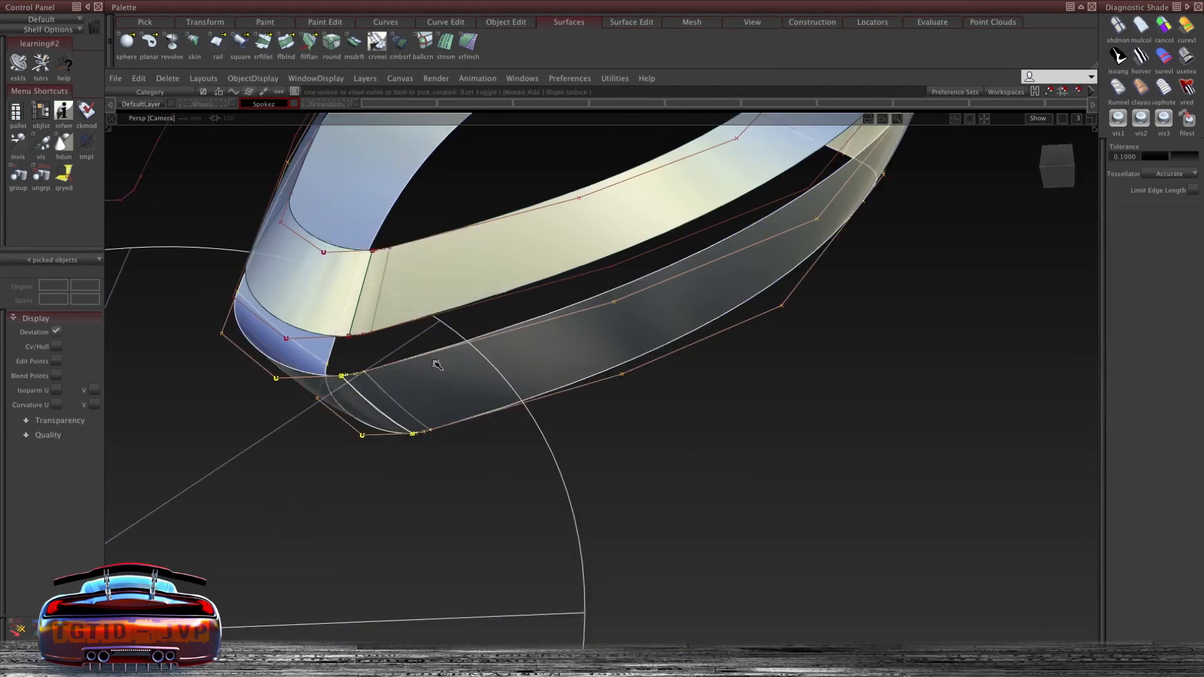
{"action": "left_click", "coordinate": [585, 519]}
{"action": "key", "text": "Delete"}
{"action": "key", "text": "Return"}
- Reopen the Skin control for the angled spoke surface and close it again
{"action": "left_click_drag", "start_coordinate": [367, 353], "coordinate": [396, 341], "text": "alt+shift"}
{"action": "left_click", "coordinate": [390, 284]}
{"action": "right_click", "coordinate": [432, 259], "text": "ctrl+shift"}
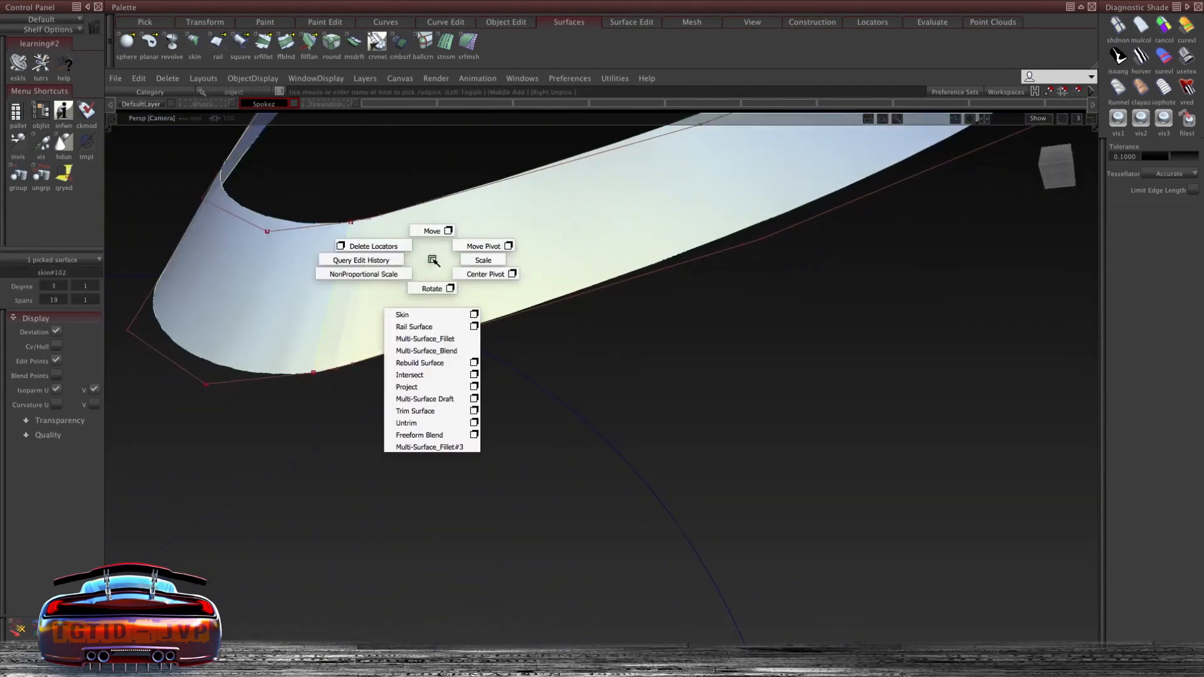
{"action": "left_click", "coordinate": [475, 314]}
{"action": "left_click_drag", "start_coordinate": [474, 310], "coordinate": [566, 321], "text": "alt+shift"}
{"action": "left_click_drag", "start_coordinate": [1001, 163], "coordinate": [998, 262]}
{"action": "left_click", "coordinate": [1057, 163]}
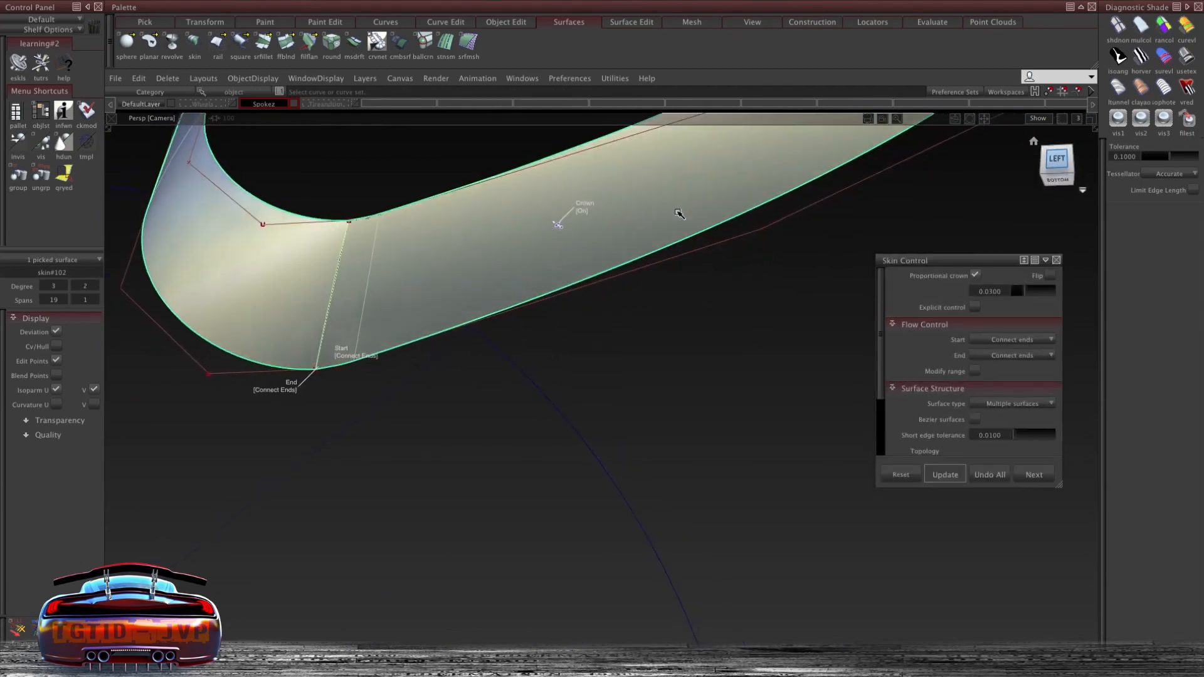
- Draw cutting lines across the angled spoke surface in the side view
{"action": "right_click_drag", "start_coordinate": [417, 299], "coordinate": [404, 333], "text": "alt+shift"}
{"action": "left_click_drag", "start_coordinate": [401, 346], "coordinate": [385, 312], "text": "ctrl+shift"}
{"action": "left_click", "coordinate": [340, 201]}
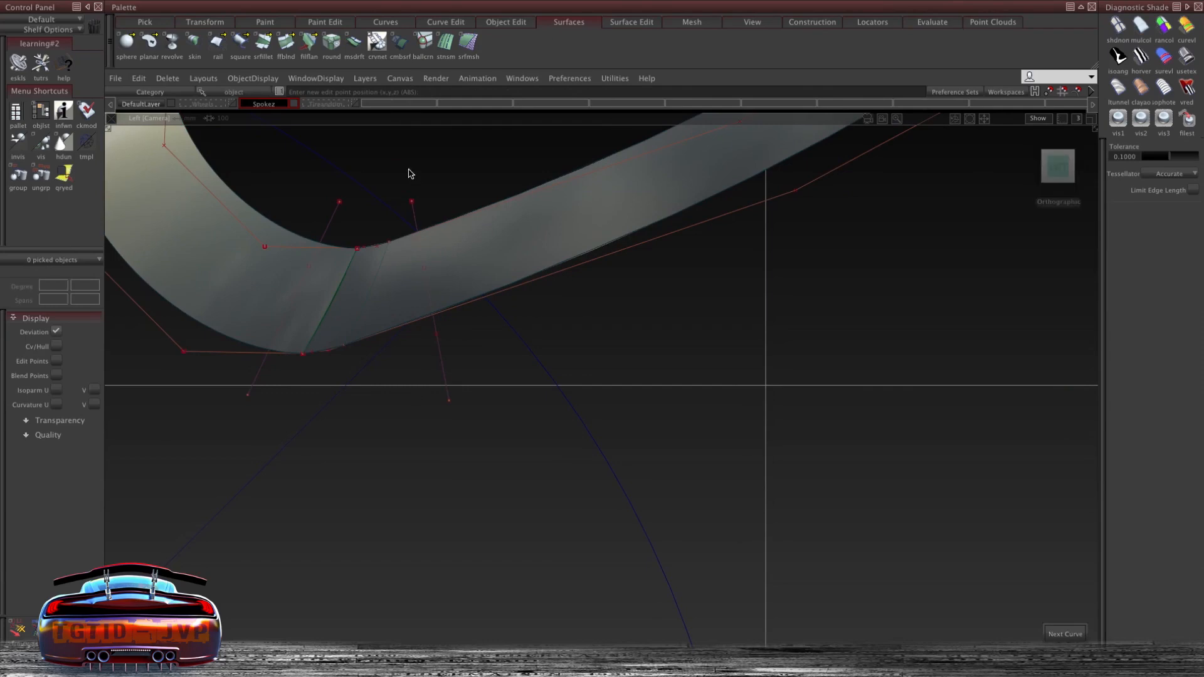
- Project the cutting lines onto the angled spoke surface
{"action": "left_click", "coordinate": [620, 22]}
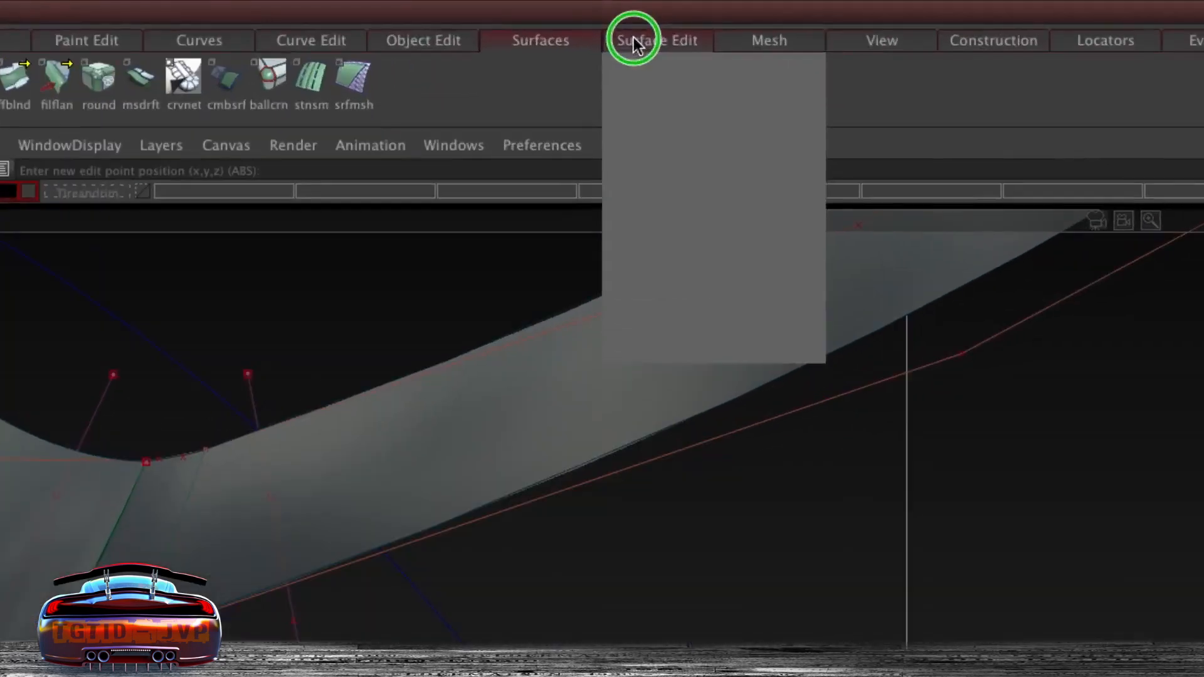
{"action": "mouse_move", "coordinate": [625, 41]}
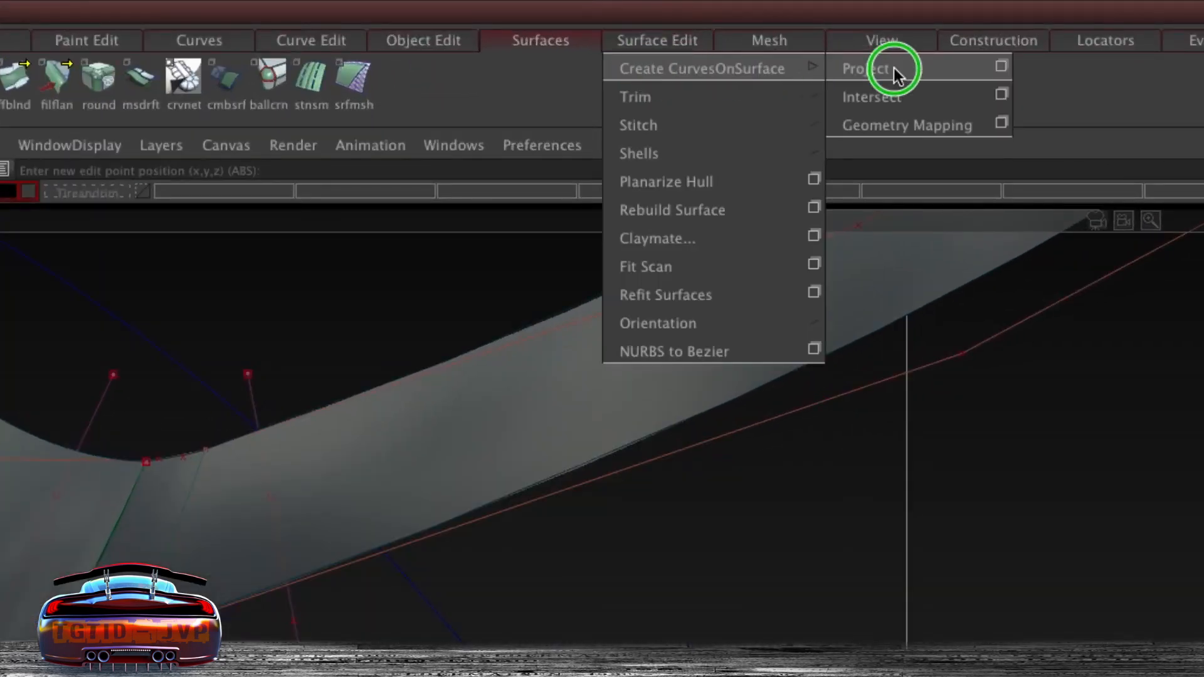
{"action": "left_click", "coordinate": [1003, 68]}
{"action": "right_click", "coordinate": [1046, 435], "text": "ctrl+shift"}
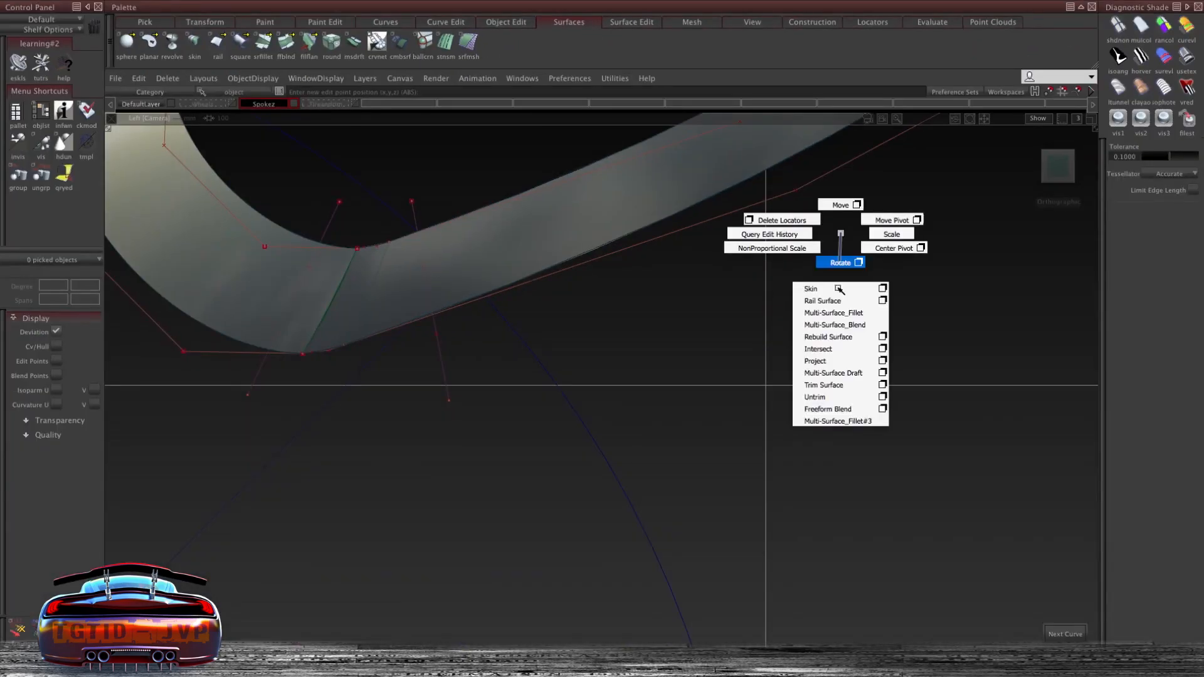
{"action": "left_click", "coordinate": [847, 365]}
{"action": "left_click", "coordinate": [307, 279]}
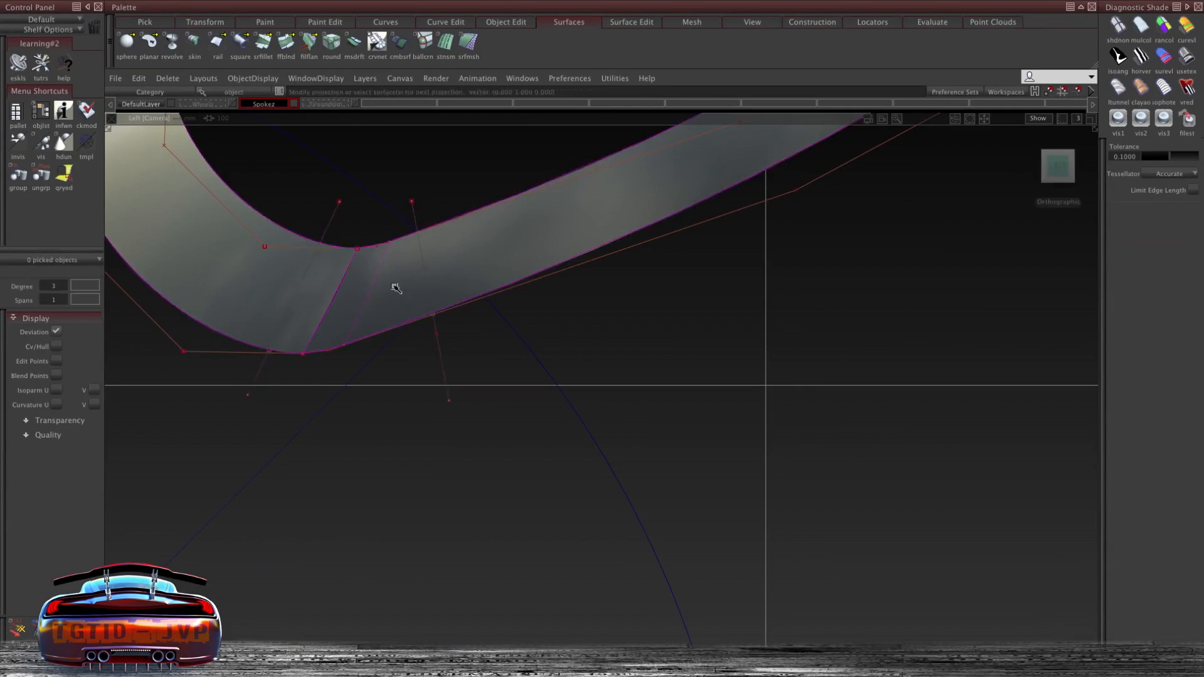
- Trim the angled spoke surface with the projected cutting lines, discarding the middle piece between them
{"action": "right_click", "coordinate": [380, 239], "text": "ctrl+shift"}
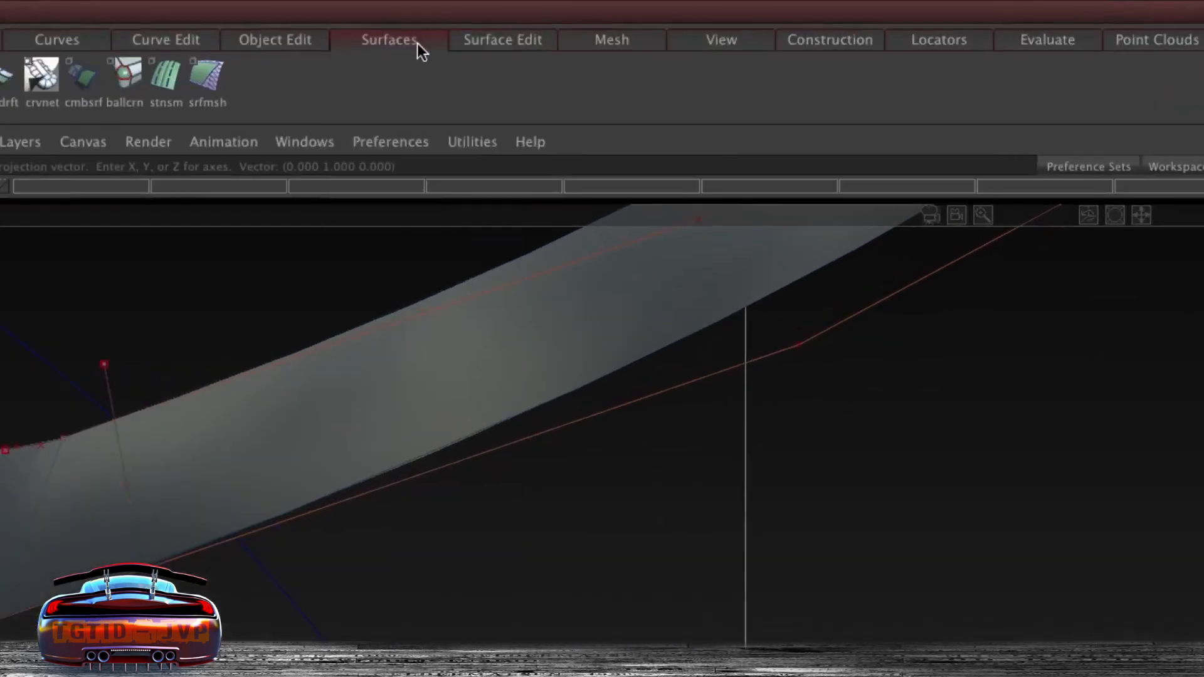
{"action": "left_click", "coordinate": [594, 21]}
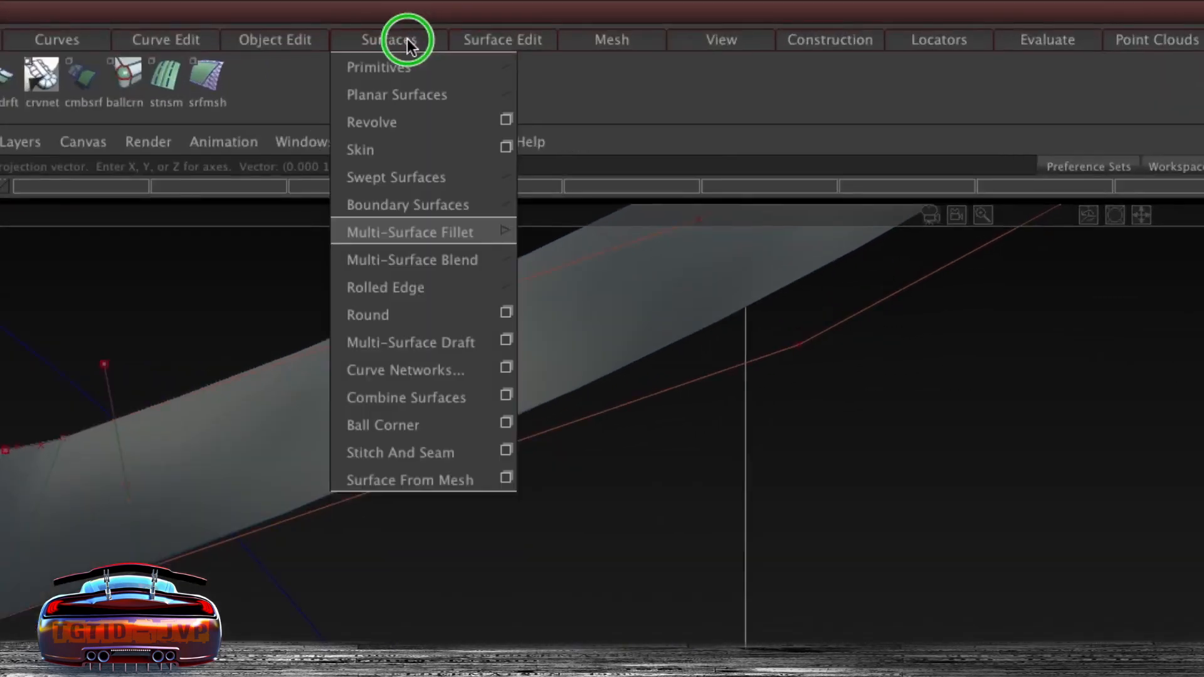
{"action": "mouse_move", "coordinate": [476, 39]}
{"action": "mouse_move", "coordinate": [484, 91]}
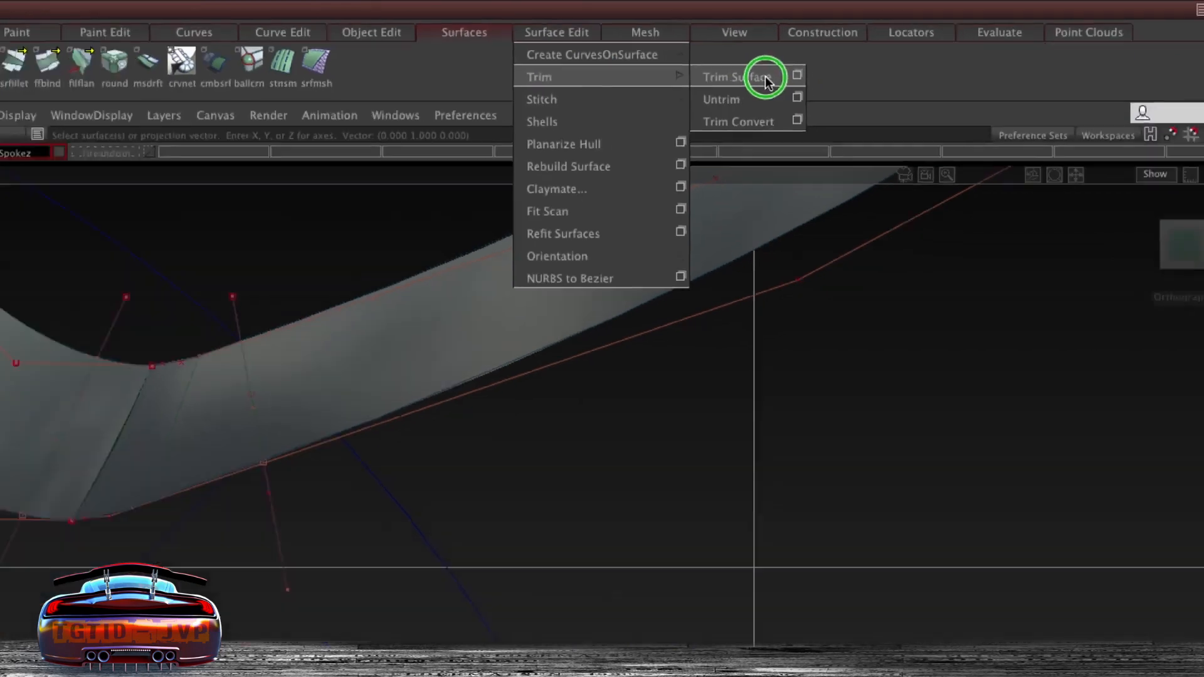
{"action": "left_click", "coordinate": [740, 94]}
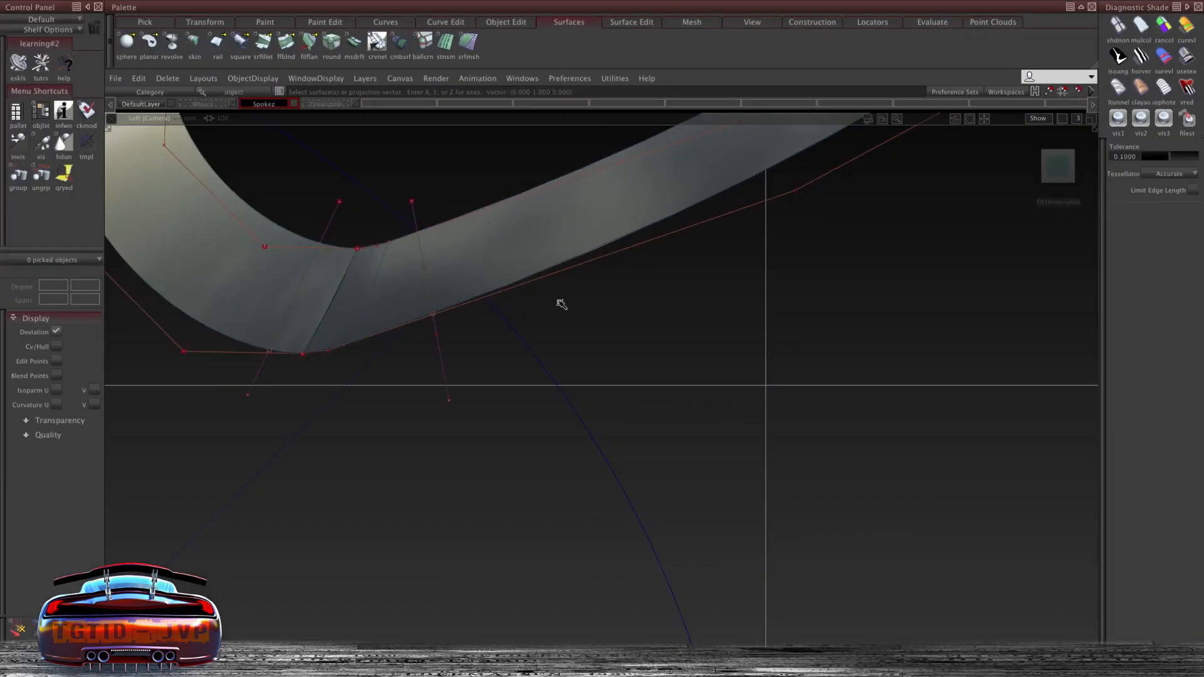
{"action": "left_click", "coordinate": [475, 146], "text": "ctrl+shift"}
{"action": "middle_click", "coordinate": [475, 146], "text": "ctrl+shift"}
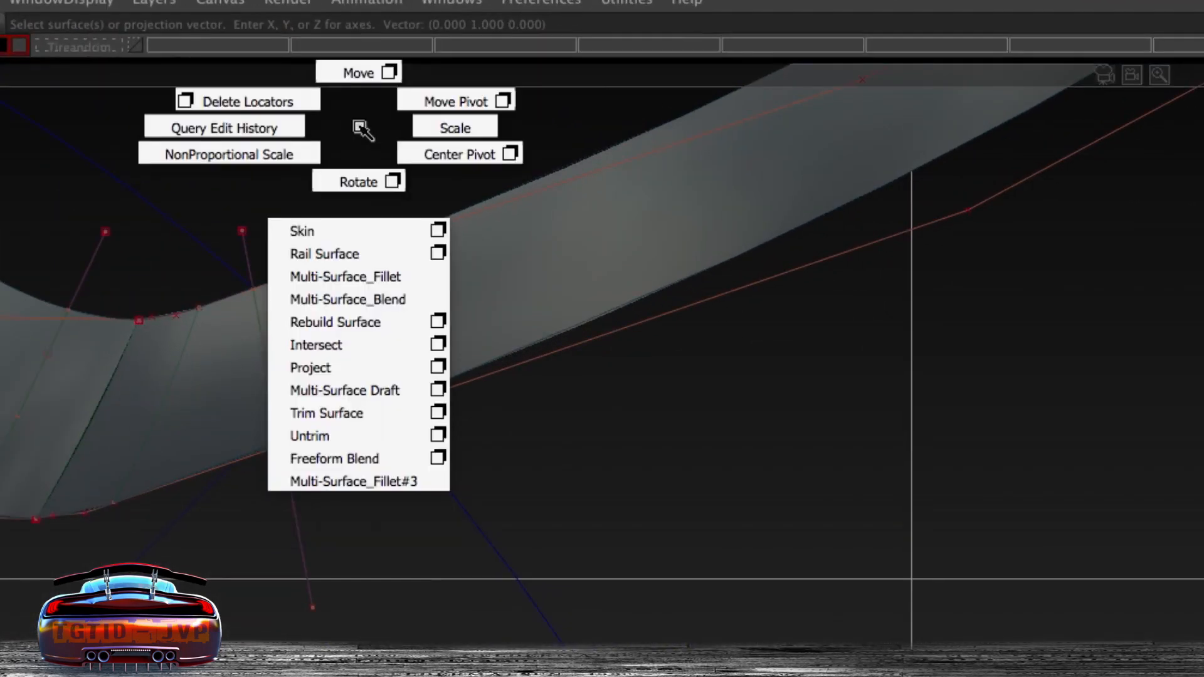
{"action": "left_click", "coordinate": [326, 412]}
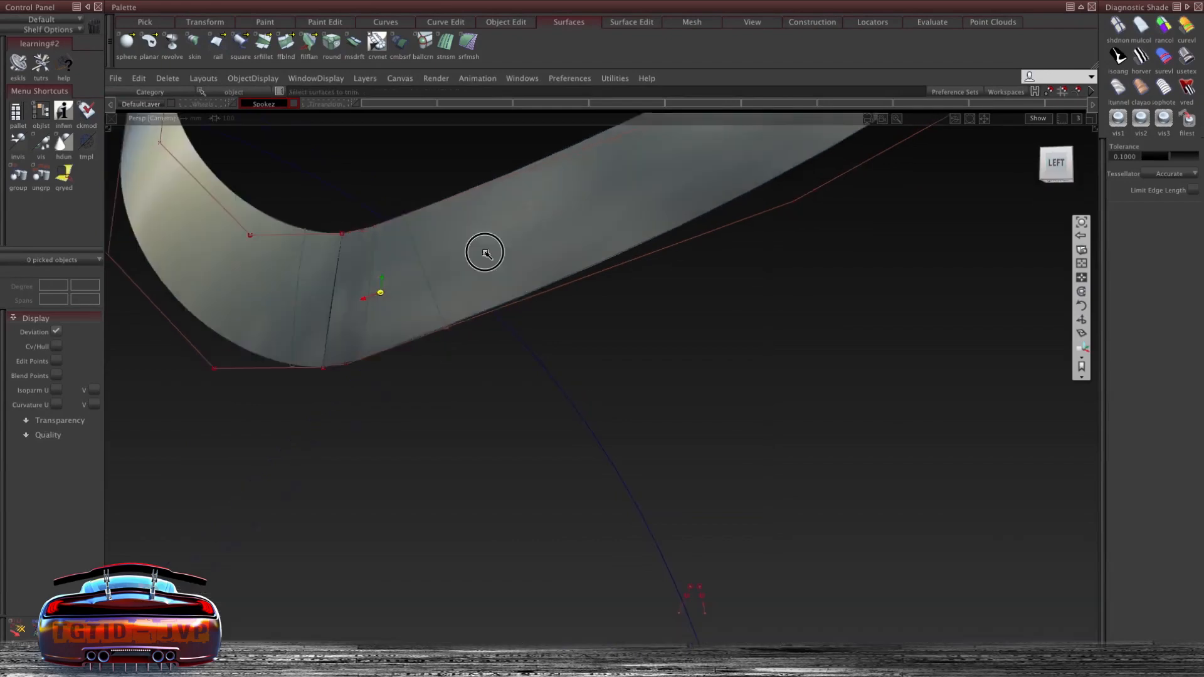
{"action": "left_click", "coordinate": [492, 175]}
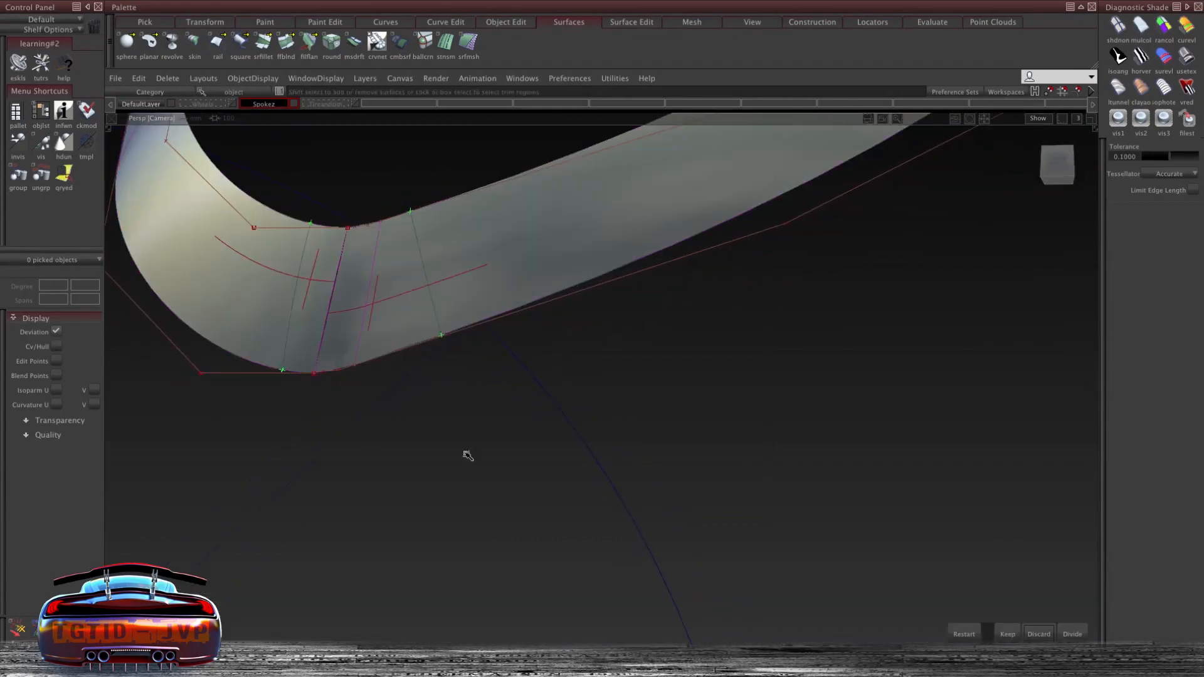
{"action": "key", "text": "space"}
{"action": "left_click_drag", "start_coordinate": [480, 266], "coordinate": [500, 190], "text": "alt+shift"}
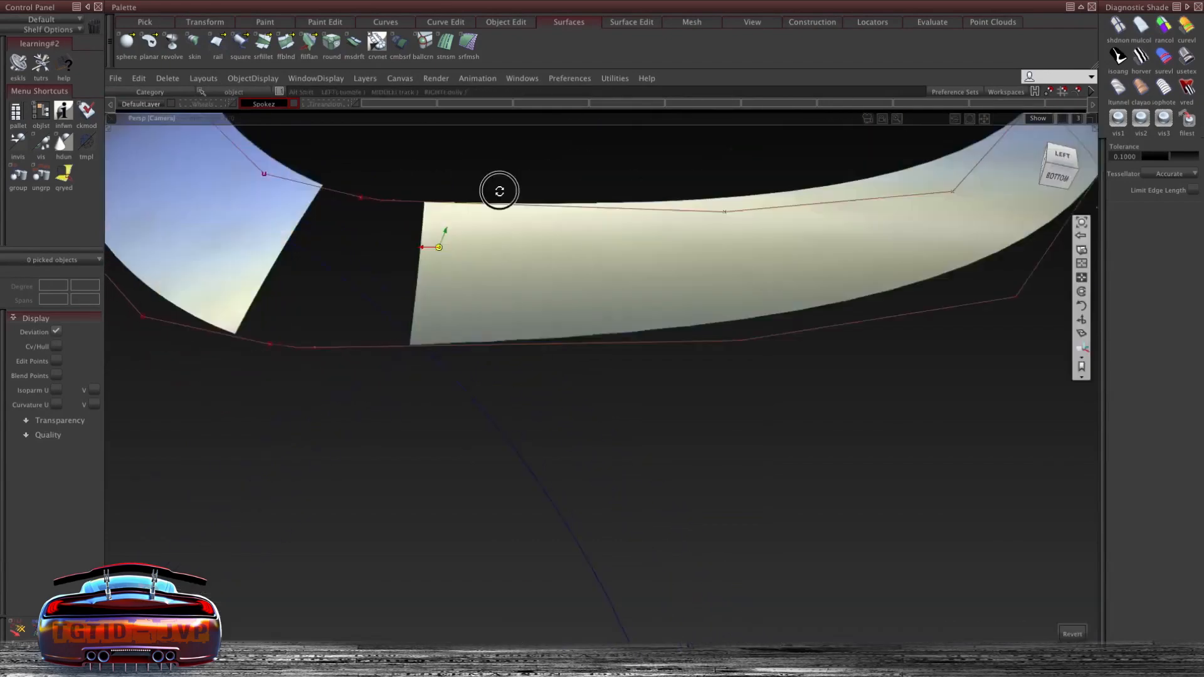
- Draw a CV curve bridging the gap between the top corners of the two trimmed spoke pieces
{"action": "middle_click_drag", "start_coordinate": [500, 191], "coordinate": [464, 265], "text": "alt+shift"}
{"action": "right_click_drag", "start_coordinate": [383, 367], "coordinate": [387, 365], "text": "alt+shift"}
{"action": "left_click_drag", "start_coordinate": [387, 366], "coordinate": [325, 177], "text": "alt+shift"}
{"action": "left_click", "coordinate": [325, 178], "text": "ctrl+shift"}
{"action": "left_click", "coordinate": [321, 292]}
{"action": "left_click_drag", "start_coordinate": [183, 247], "coordinate": [368, 337]}
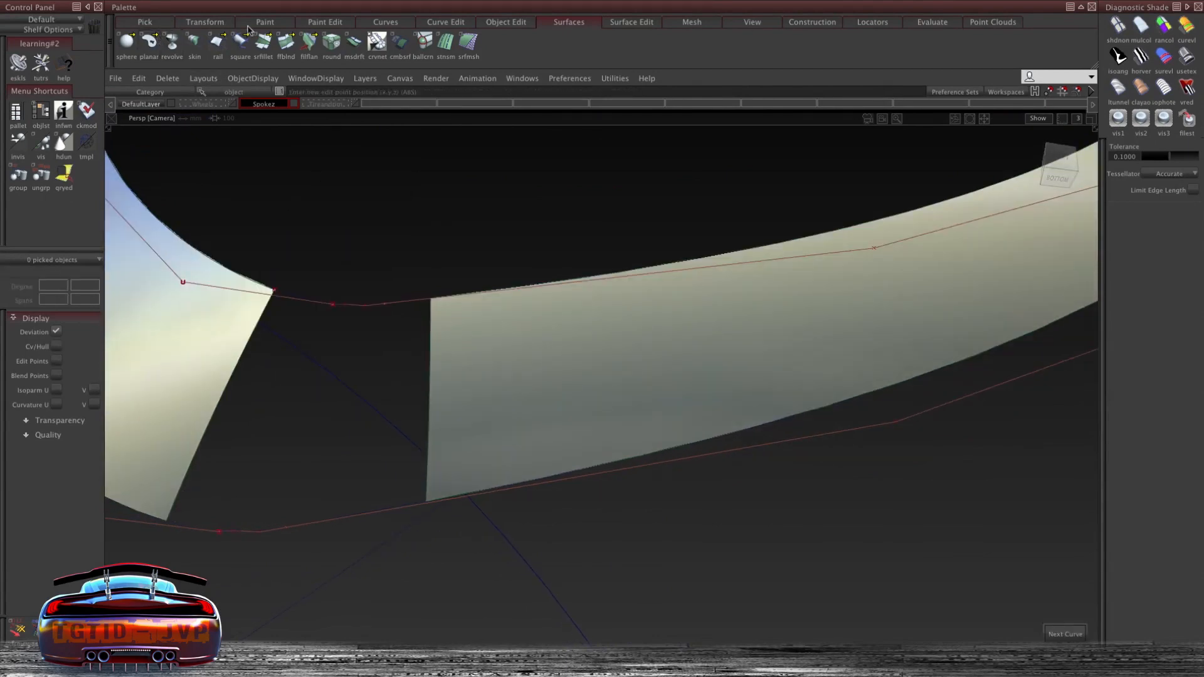
{"action": "left_click_drag", "start_coordinate": [369, 21], "coordinate": [376, 49]}
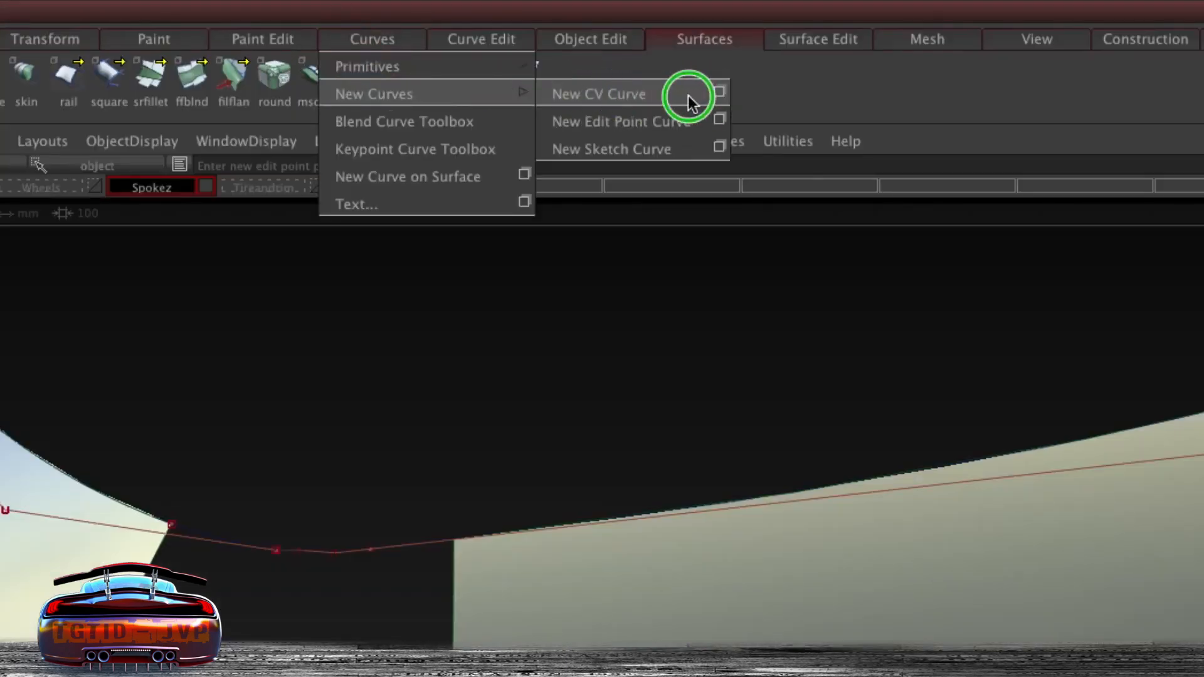
{"action": "left_click_drag", "start_coordinate": [687, 104], "coordinate": [302, 361]}
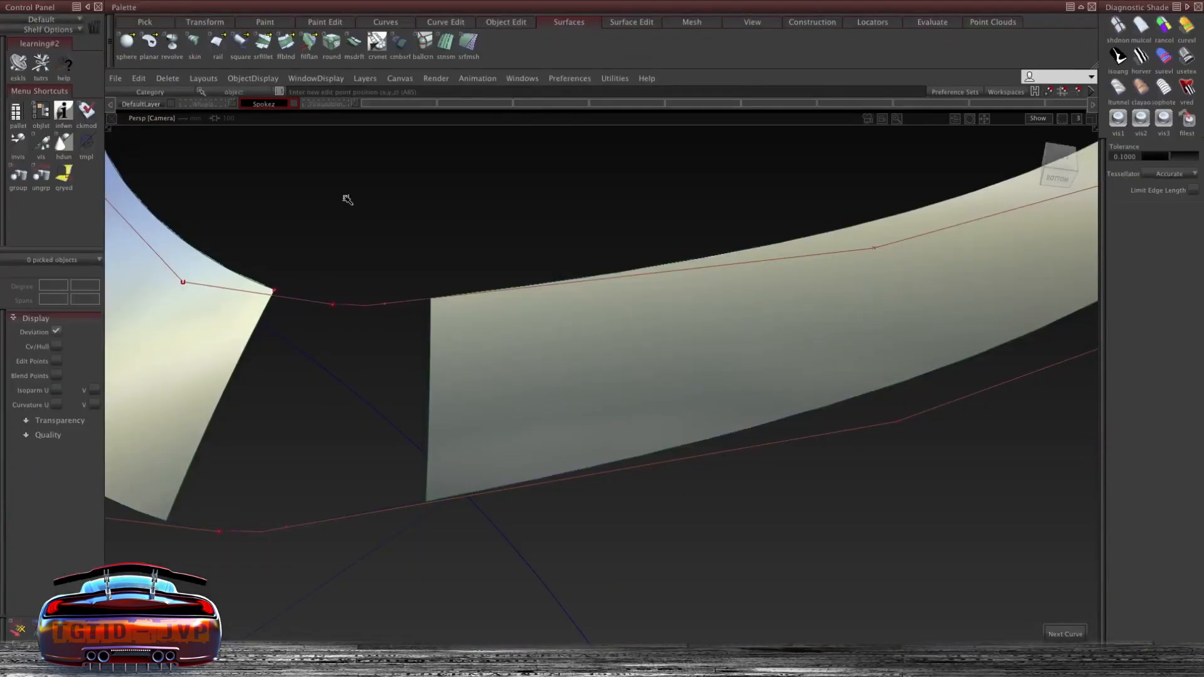
{"action": "left_click_drag", "start_coordinate": [373, 179], "coordinate": [372, 213], "text": "ctrl+shift"}
{"action": "left_click_drag", "start_coordinate": [392, 290], "coordinate": [392, 290], "text": "ctrl+shift"}
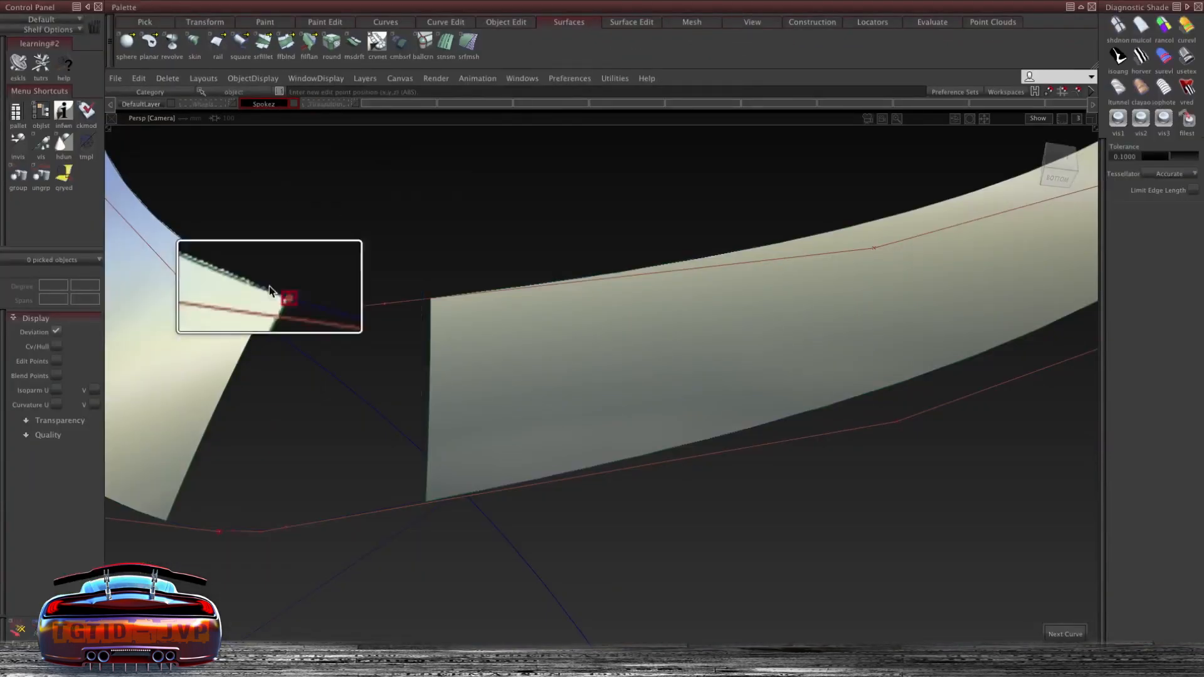
{"action": "left_click", "coordinate": [285, 292]}
{"action": "left_click", "coordinate": [273, 290]}
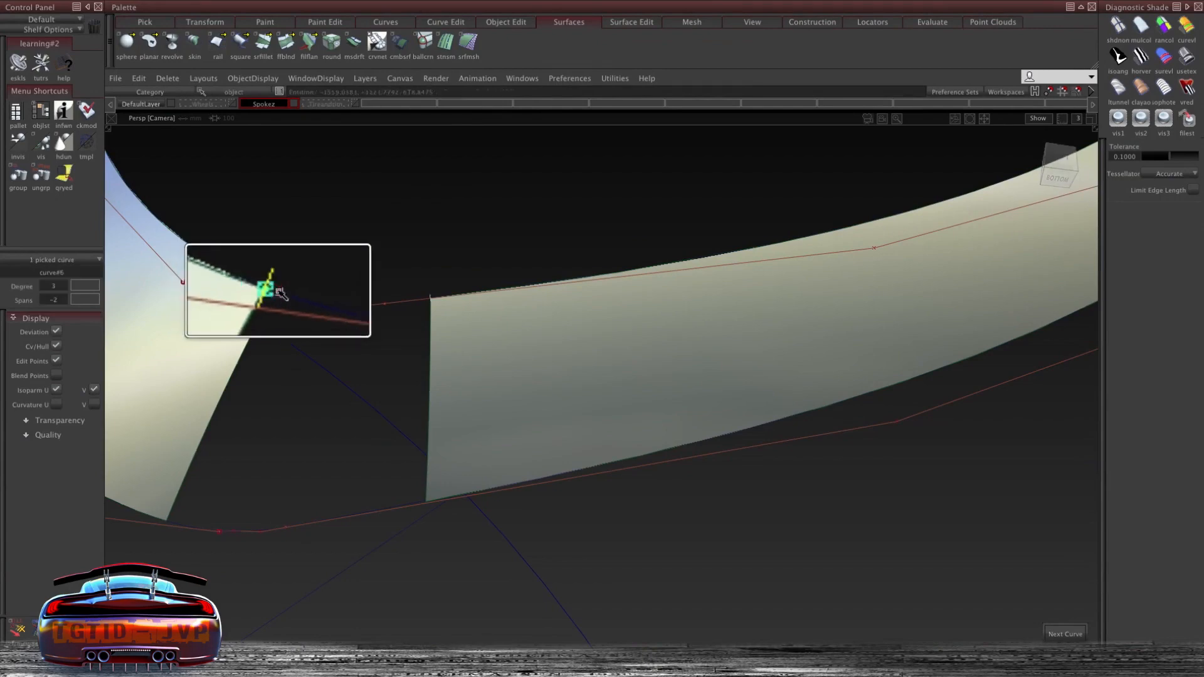
{"action": "left_click", "coordinate": [430, 299]}
{"action": "mouse_move", "coordinate": [165, 498]}
{"action": "left_mouse_down"}
{"action": "mouse_move", "coordinate": [178, 500]}
{"action": "mouse_move", "coordinate": [153, 546]}
{"action": "mouse_move", "coordinate": [166, 520]}
{"action": "left_mouse_up"}
{"action": "left_click_drag", "start_coordinate": [429, 412], "coordinate": [425, 560]}
{"action": "right_click_drag", "start_coordinate": [300, 315], "coordinate": [351, 255], "text": "alt+shift"}
{"action": "left_click_drag", "start_coordinate": [352, 255], "coordinate": [316, 431], "text": "ctrl+shift"}
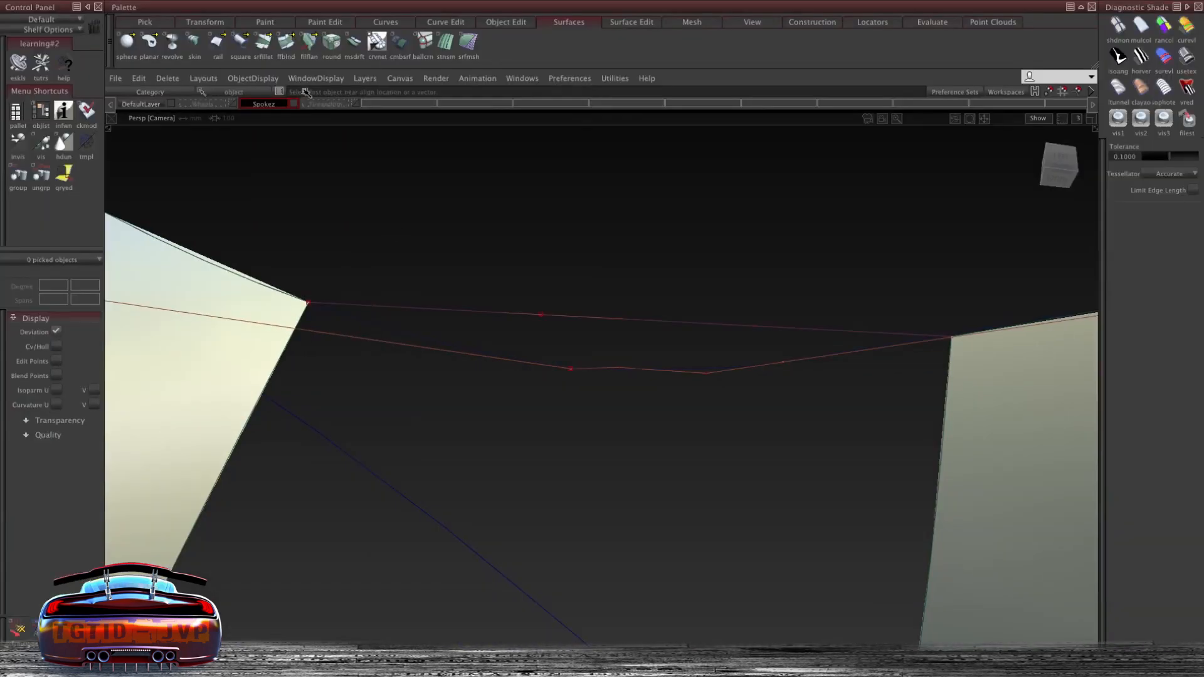
- Align both ends of the bridging curve to the adjacent spoke surface edges with tangent continuity
{"action": "left_click", "coordinate": [448, 23]}
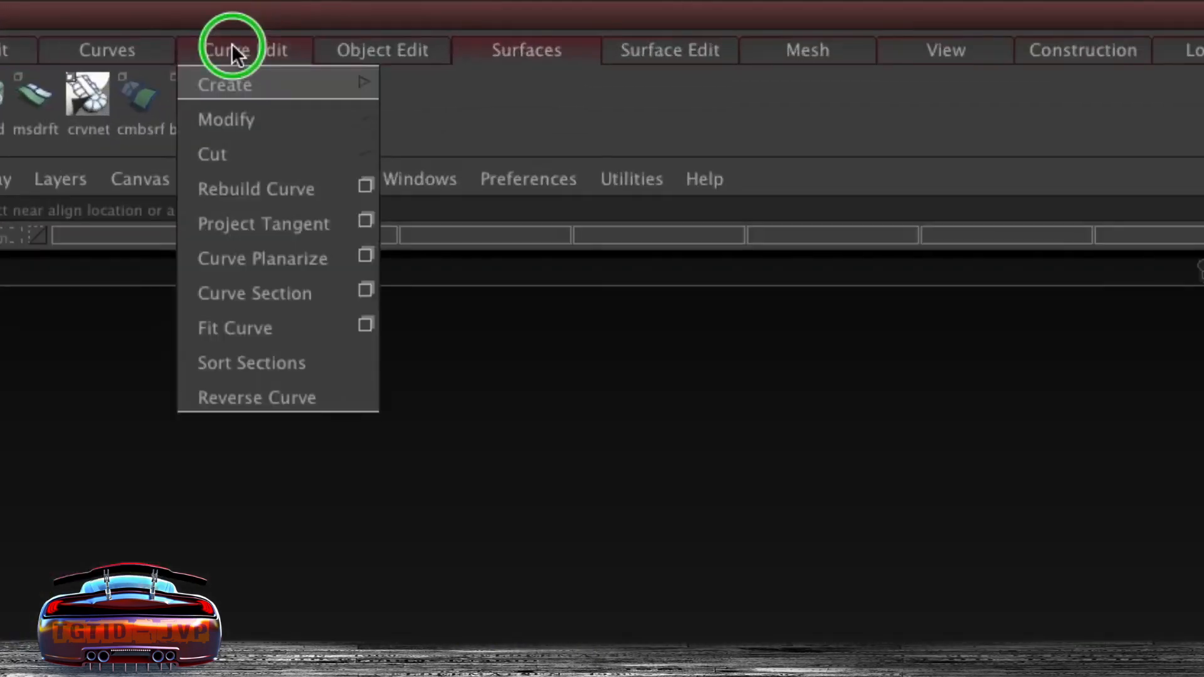
{"action": "left_click", "coordinate": [509, 19]}
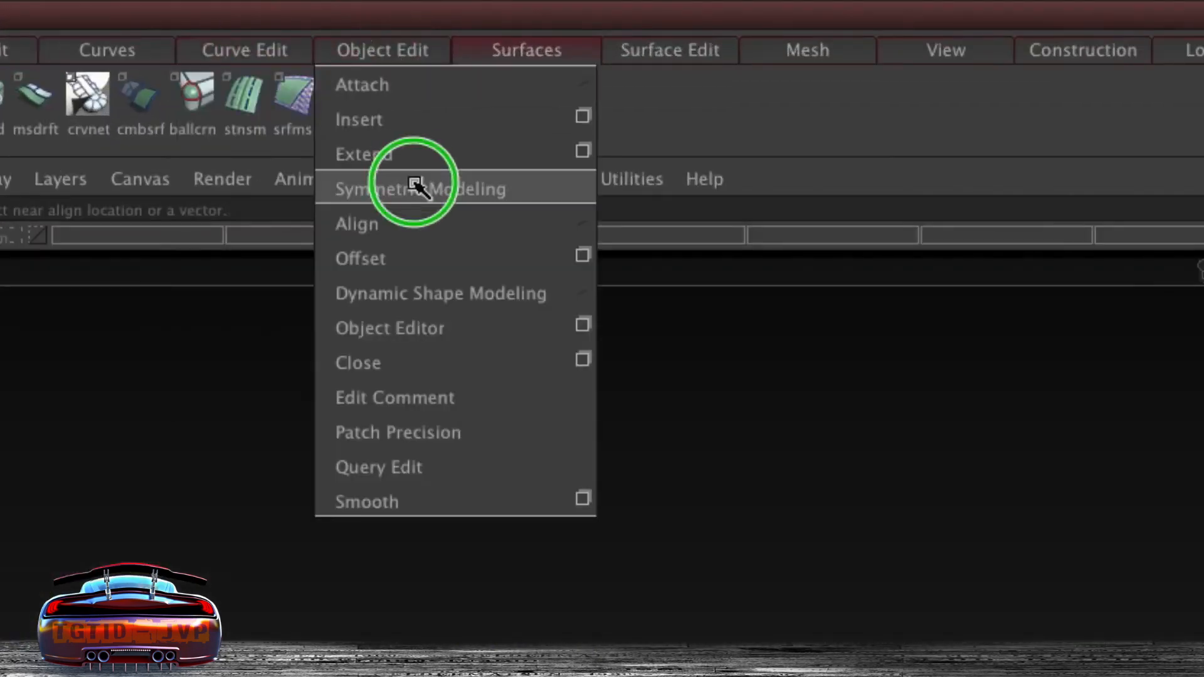
{"action": "mouse_move", "coordinate": [419, 210]}
{"action": "left_click", "coordinate": [819, 255]}
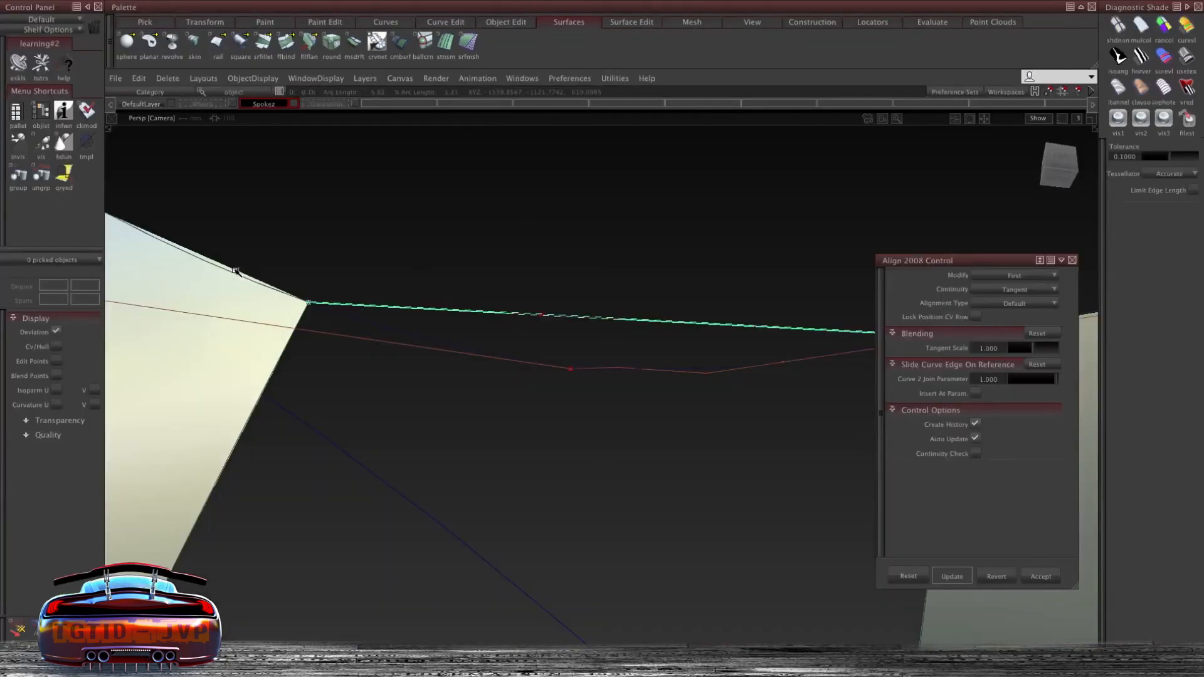
{"action": "left_click", "coordinate": [261, 284]}
{"action": "middle_click_drag", "start_coordinate": [405, 331], "coordinate": [125, 336], "text": "alt+shift"}
{"action": "left_click", "coordinate": [558, 345]}
{"action": "left_click", "coordinate": [674, 333]}
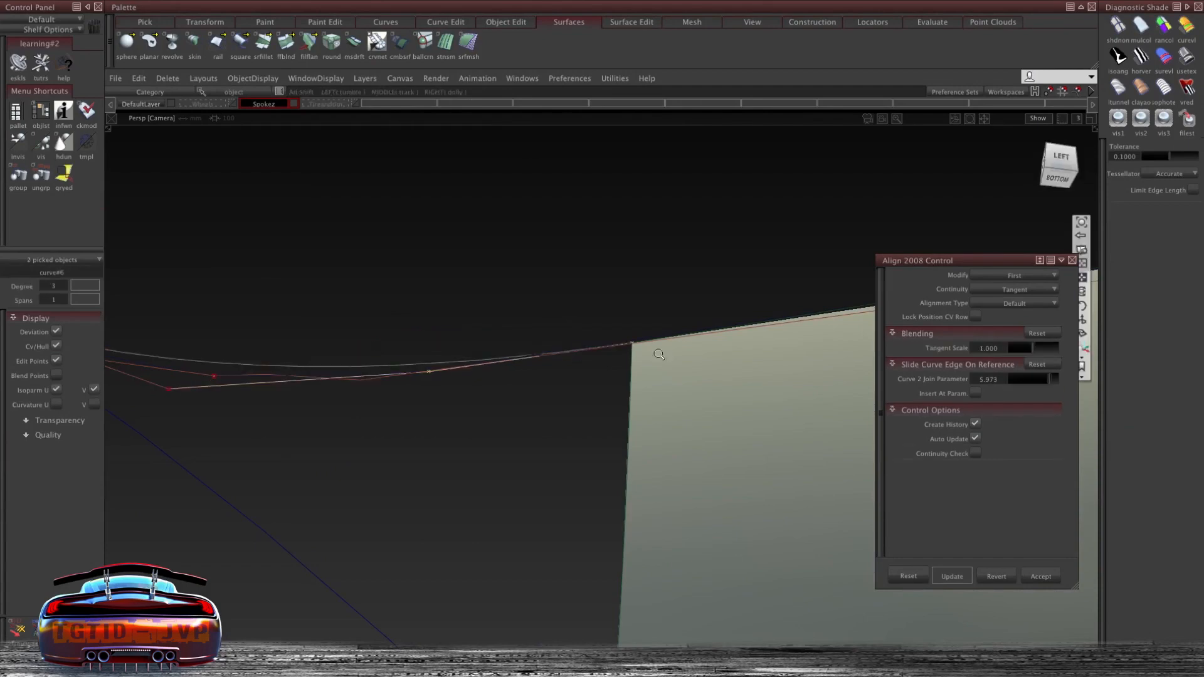
{"action": "right_click_drag", "start_coordinate": [658, 354], "coordinate": [570, 392], "text": "alt+shift"}
{"action": "middle_click_drag", "start_coordinate": [569, 393], "coordinate": [605, 216], "text": "alt+shift"}
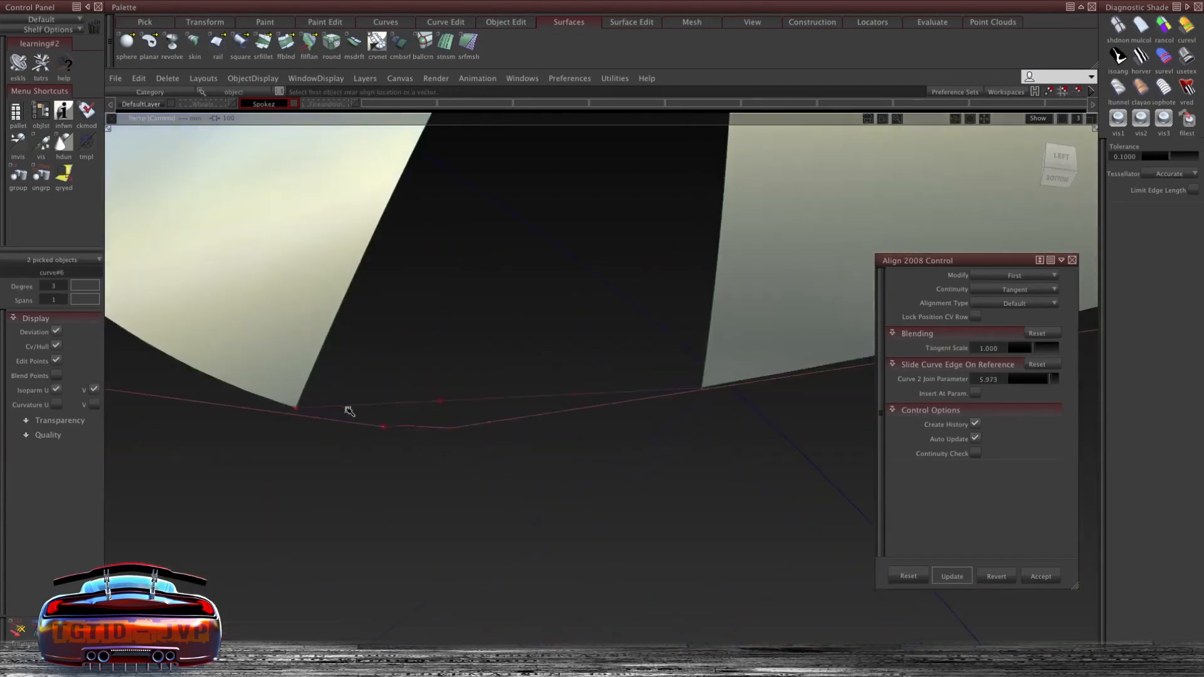
{"action": "left_click", "coordinate": [300, 401]}
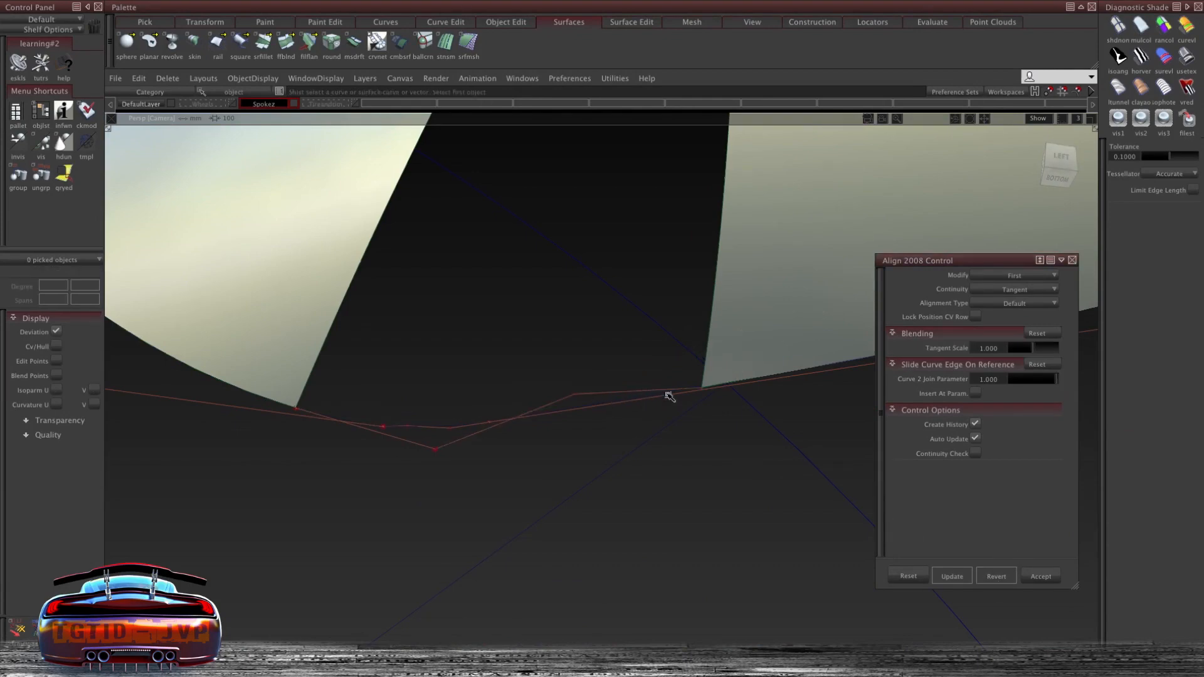
{"action": "left_click", "coordinate": [649, 402]}
{"action": "left_click", "coordinate": [731, 387]}
{"action": "right_click_drag", "start_coordinate": [746, 339], "coordinate": [682, 342], "text": "alt+shift"}
{"action": "middle_click_drag", "start_coordinate": [682, 341], "coordinate": [637, 397], "text": "alt+shift"}
- Fill the gap with a Rail Surface using two generation curves and two rails, tangent to both spoke pieces
{"action": "left_click", "coordinate": [607, 254], "text": "ctrl+shift"}
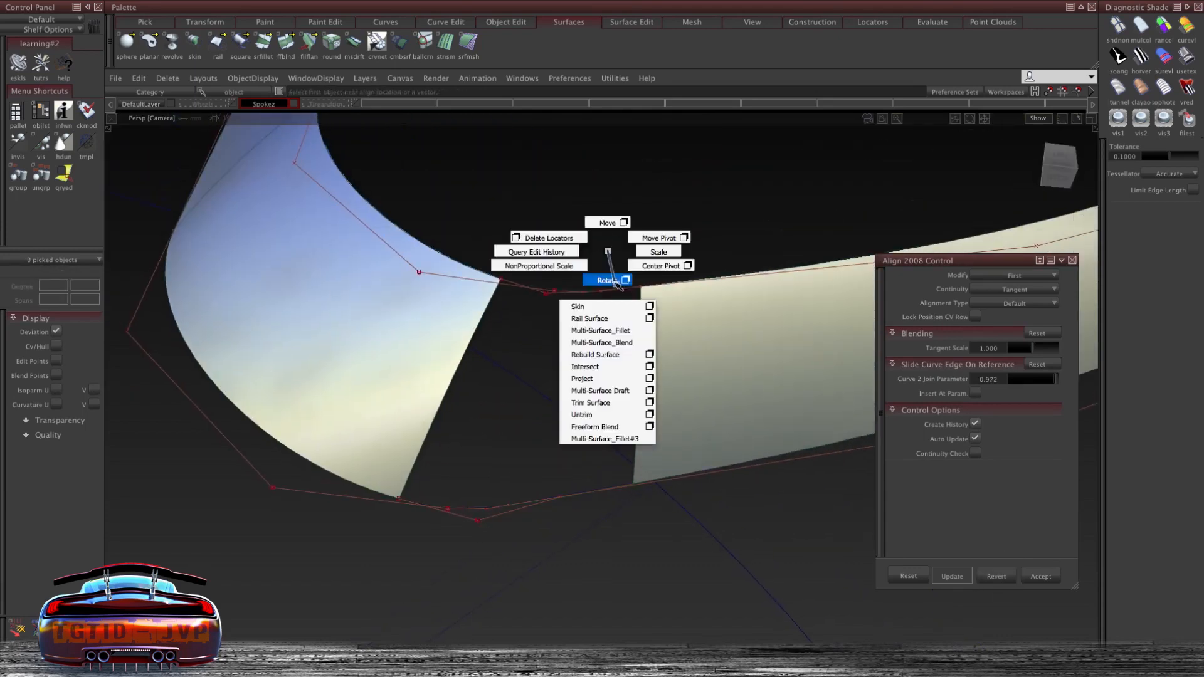
{"action": "left_click", "coordinate": [649, 317]}
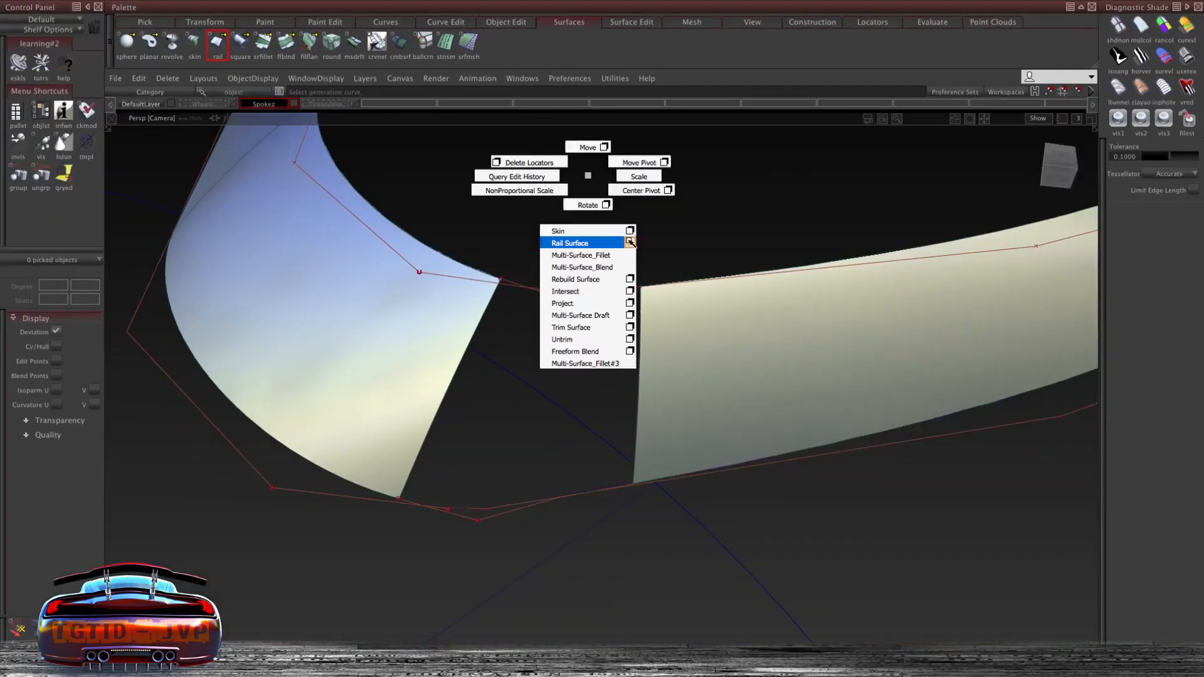
{"action": "left_click", "coordinate": [630, 242]}
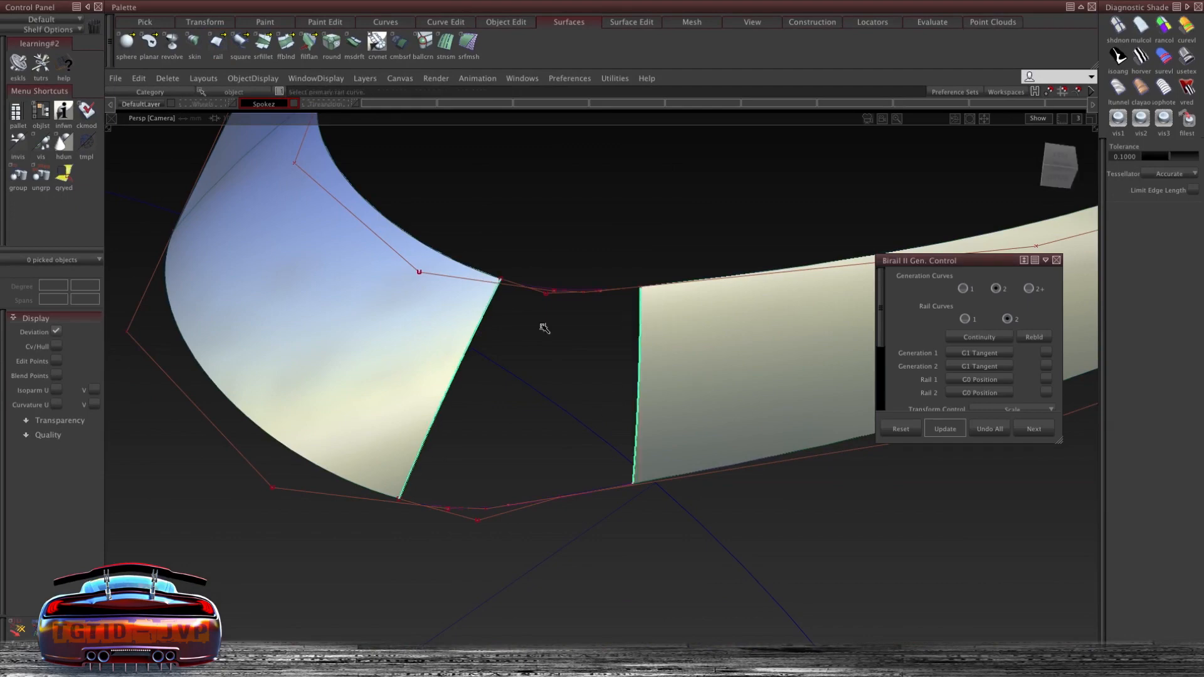
{"action": "right_click_drag", "start_coordinate": [581, 291], "coordinate": [464, 323], "text": "alt+shift"}
{"action": "left_click", "coordinate": [543, 288]}
{"action": "middle_click_drag", "start_coordinate": [585, 495], "coordinate": [612, 234], "text": "alt+shift"}
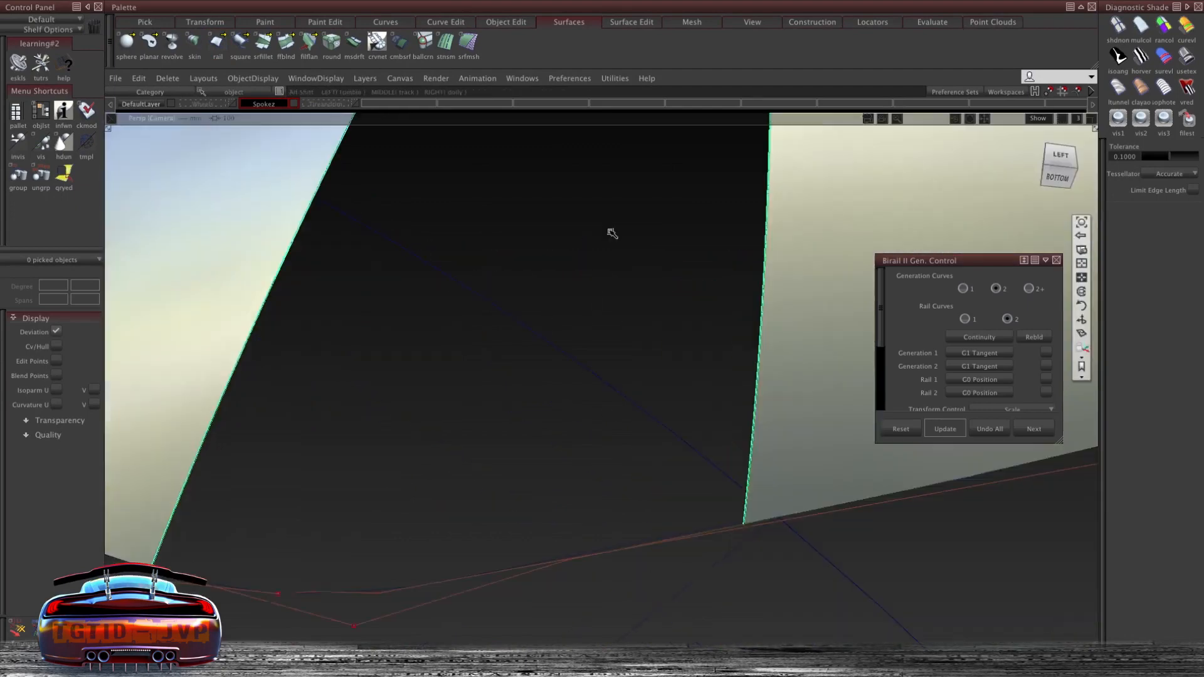
{"action": "middle_click_drag", "start_coordinate": [421, 544], "coordinate": [438, 402], "text": "alt+shift"}
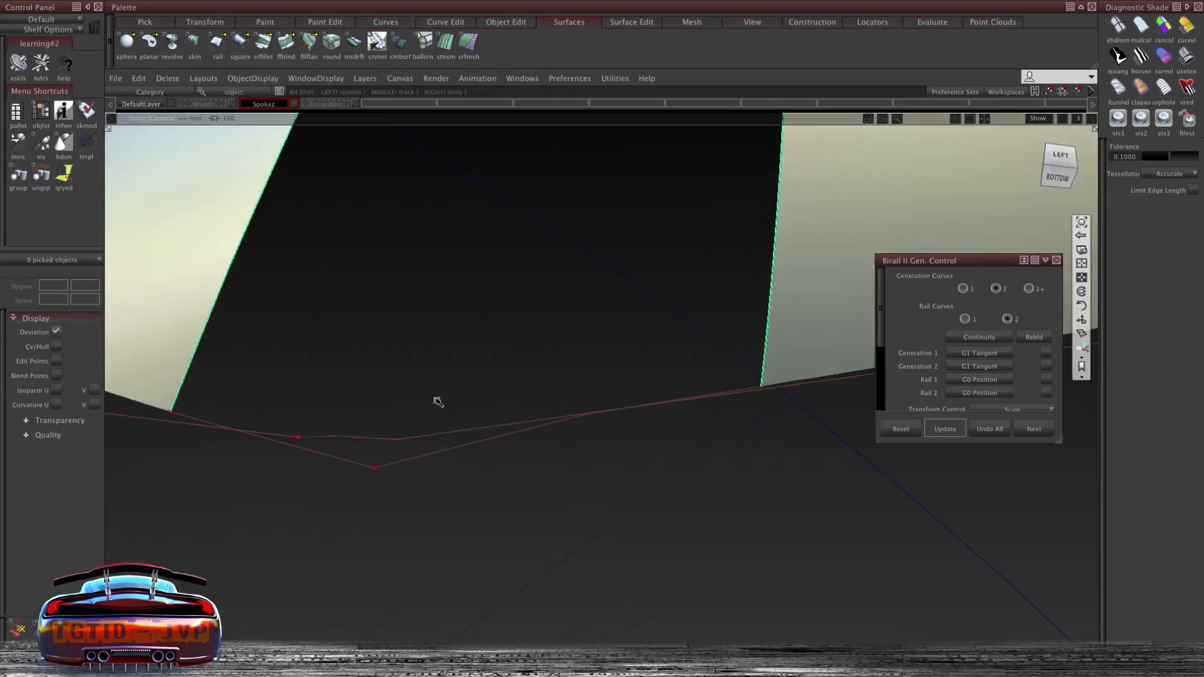
{"action": "left_click", "coordinate": [278, 442]}
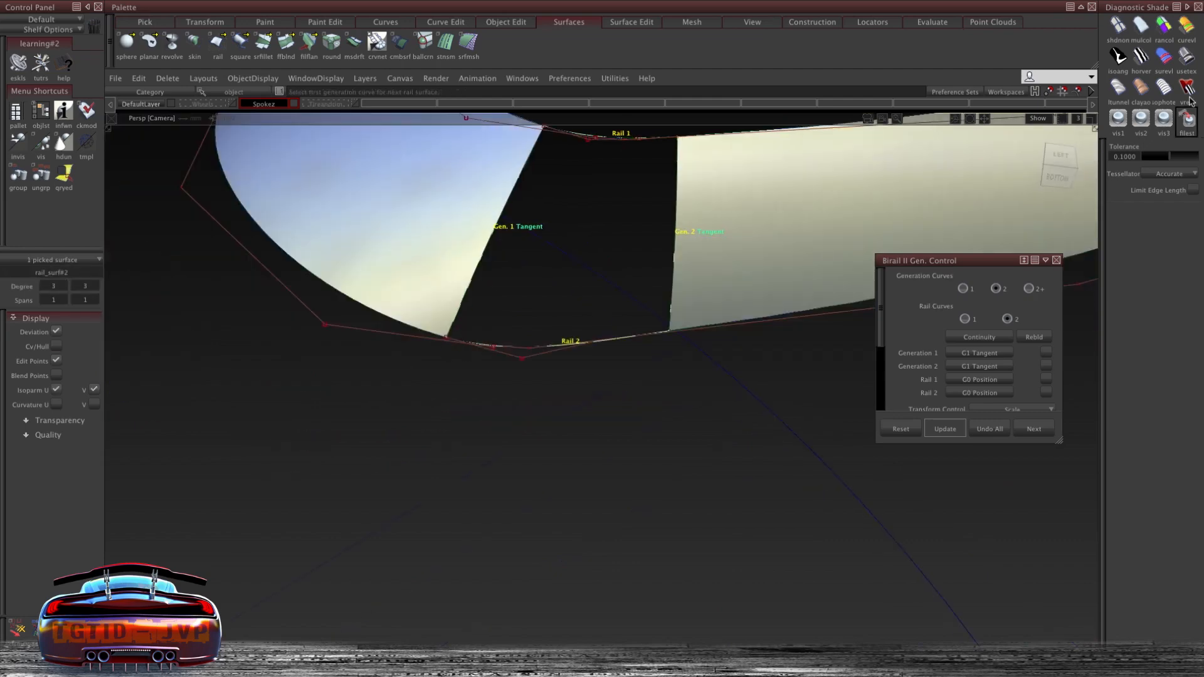
- Delete the construction curves left around the filled spoke gap
{"action": "left_click", "coordinate": [1189, 60]}
{"action": "right_click_drag", "start_coordinate": [685, 257], "coordinate": [619, 293], "text": "alt+shift"}
{"action": "middle_click_drag", "start_coordinate": [618, 293], "coordinate": [551, 350], "text": "alt+shift"}
{"action": "mouse_move", "coordinate": [550, 350]}
{"action": "left_mouse_down", "text": "alt+shift"}
{"action": "mouse_move", "coordinate": [562, 269]}
{"action": "mouse_move", "coordinate": [589, 301]}
{"action": "mouse_move", "coordinate": [580, 256]}
{"action": "mouse_move", "coordinate": [573, 366]}
{"action": "left_mouse_up", "text": "alt+shift"}
{"action": "right_click_drag", "start_coordinate": [682, 251], "coordinate": [669, 366], "text": "alt+shift"}
{"action": "left_click_drag", "start_coordinate": [669, 365], "coordinate": [640, 282], "text": "alt+shift"}
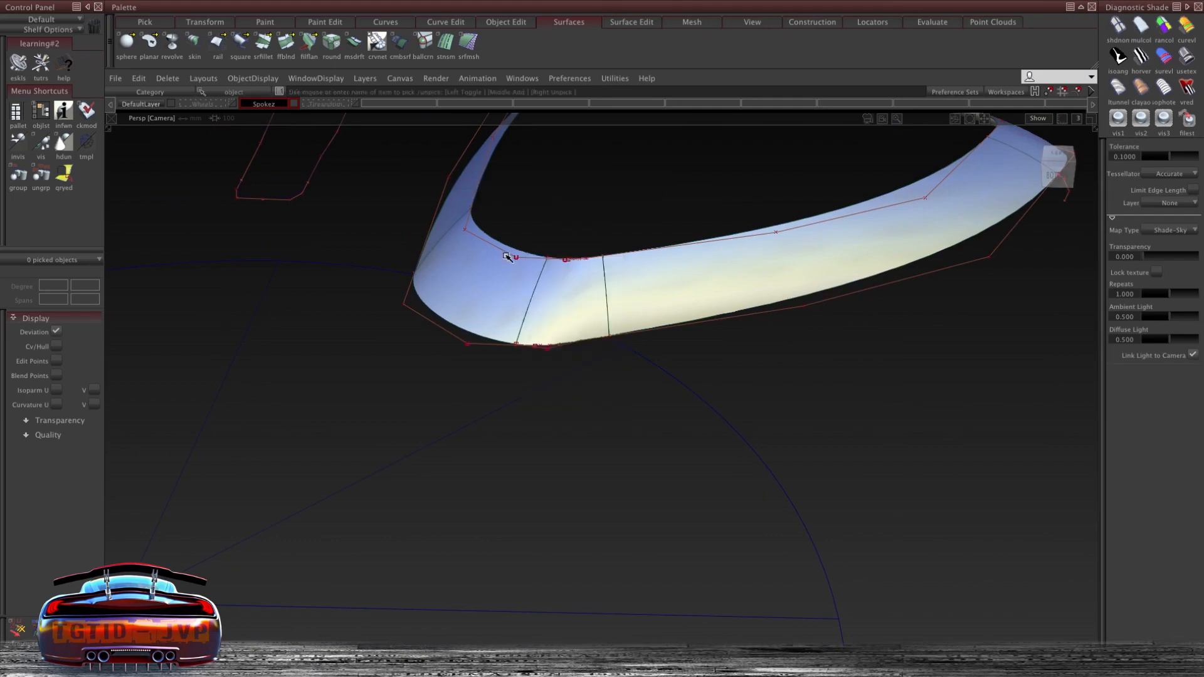
{"action": "key", "text": "Delete"}
{"action": "key", "text": "Return"}
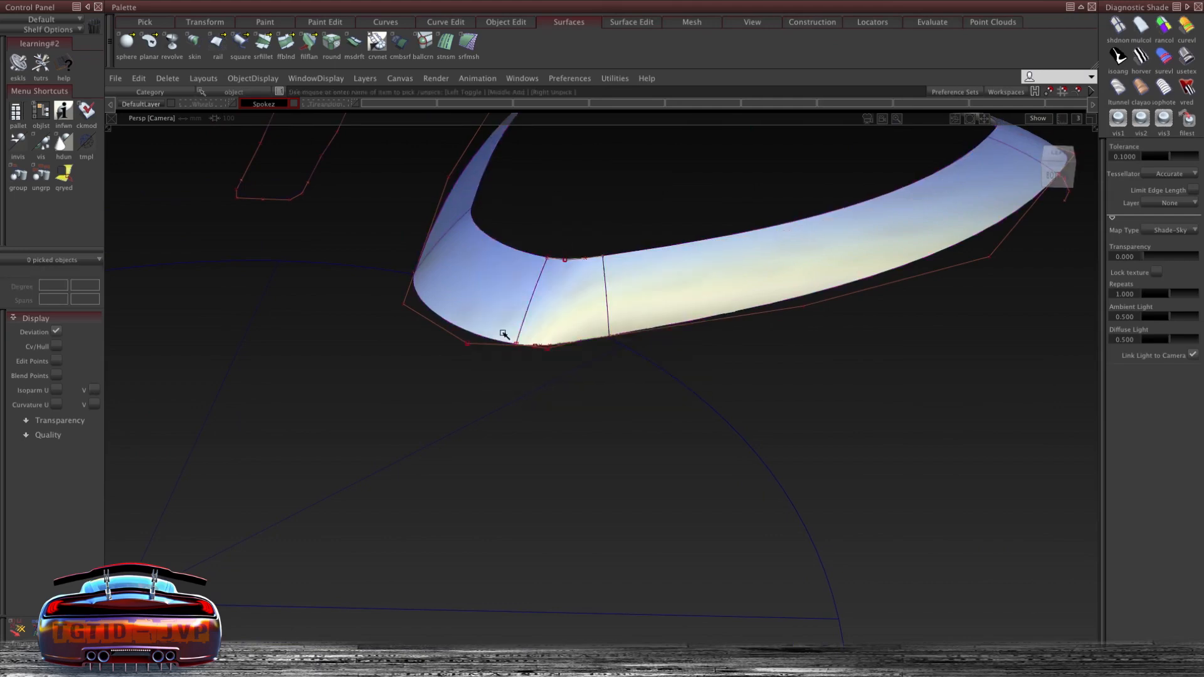
{"action": "key", "text": "Delete"}
{"action": "key", "text": "Return"}
- Duplicate the outer edge curves of the spoke surface with Duplicate Curve
{"action": "left_click_drag", "start_coordinate": [584, 233], "coordinate": [590, 260], "text": "alt+shift"}
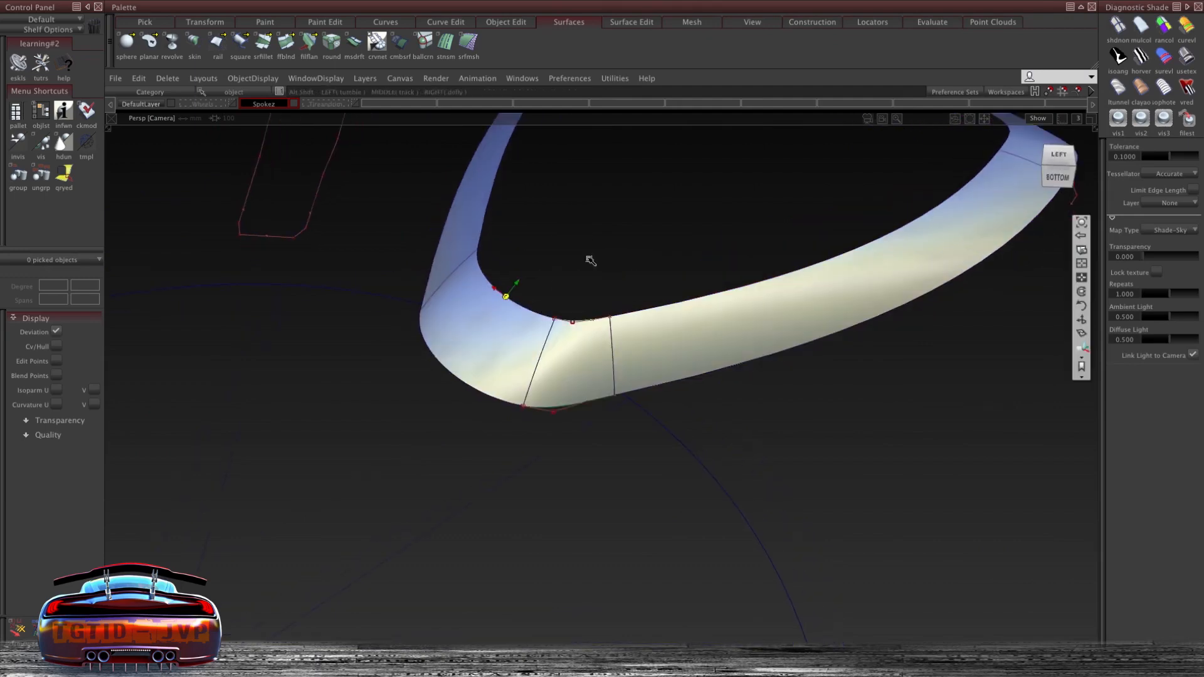
{"action": "left_click", "coordinate": [458, 25]}
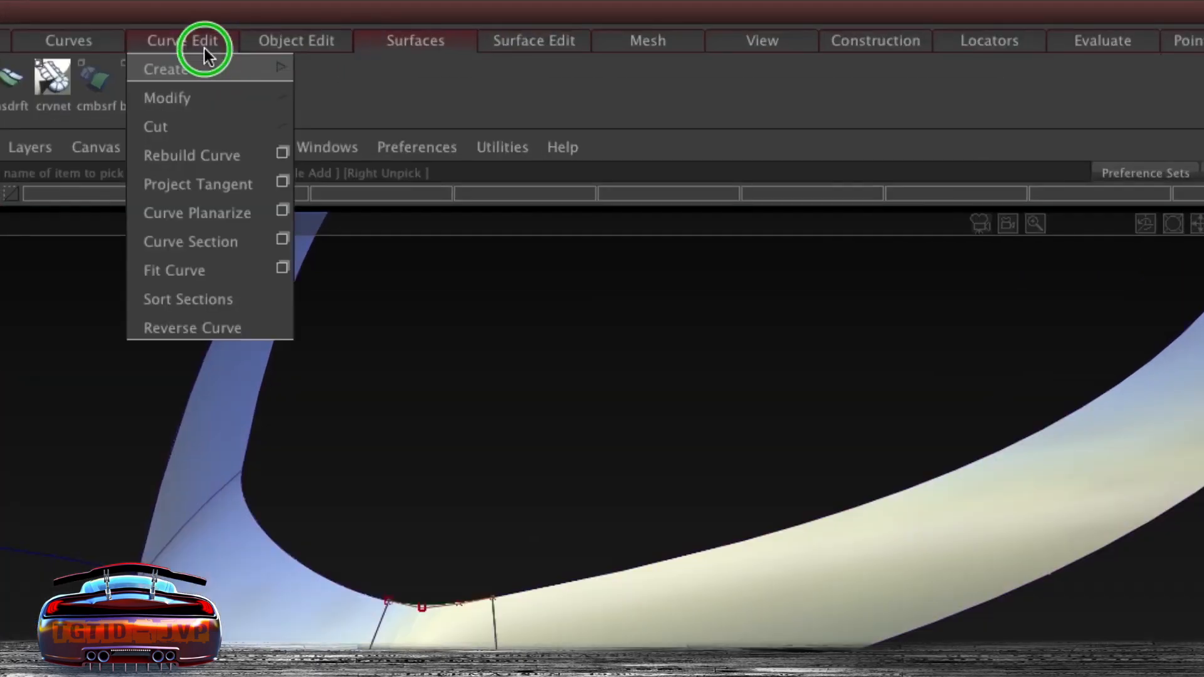
{"action": "mouse_move", "coordinate": [205, 66]}
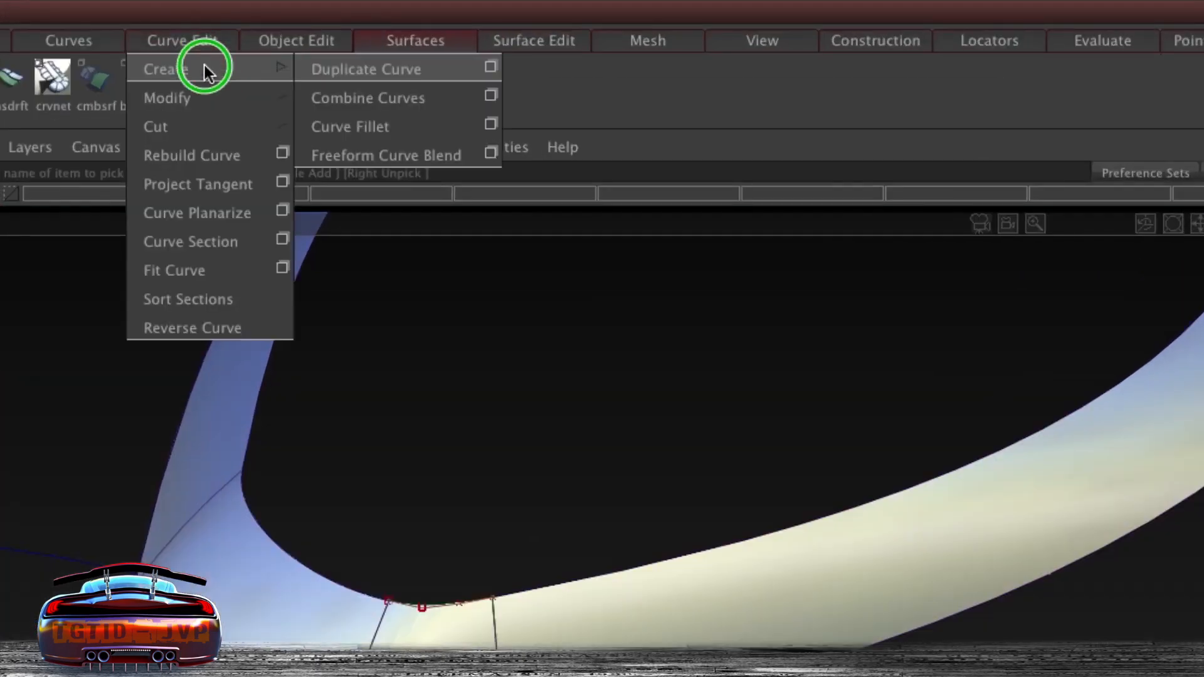
{"action": "left_click", "coordinate": [318, 67]}
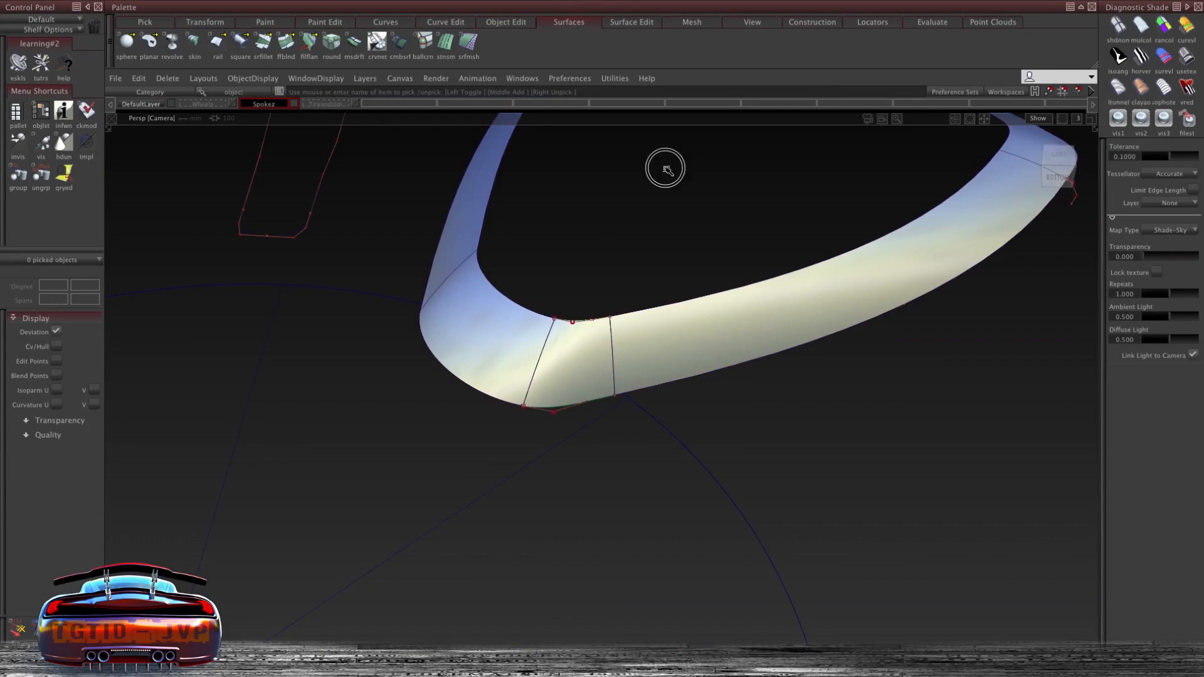
{"action": "left_click_drag", "start_coordinate": [665, 168], "coordinate": [670, 356], "text": "ctrl+shift"}
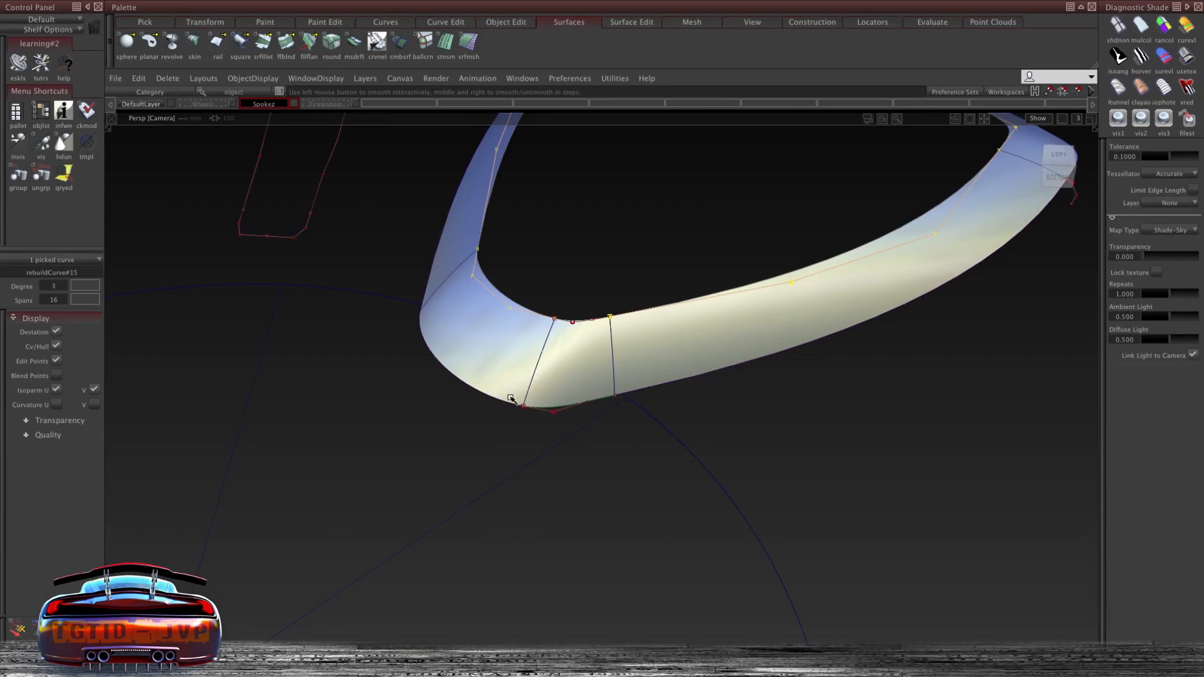
{"action": "left_click_drag", "start_coordinate": [478, 317], "coordinate": [479, 316], "text": "ctrl+shift"}
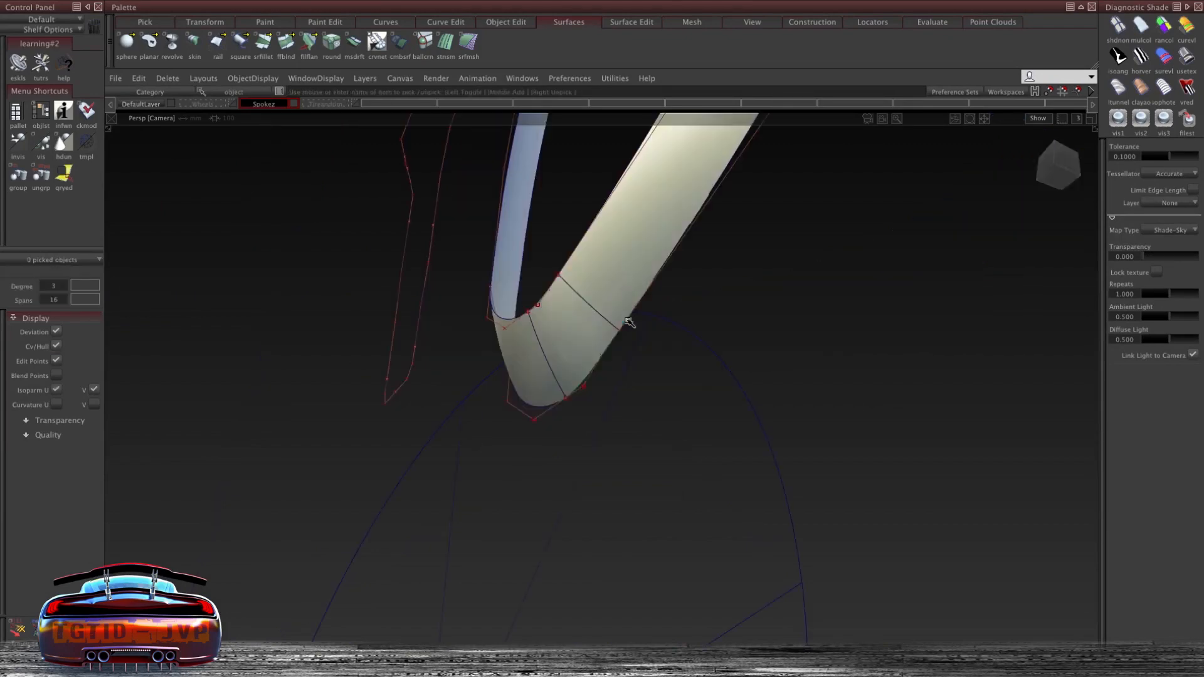
{"action": "left_click", "coordinate": [596, 369]}
{"action": "left_click", "coordinate": [625, 381]}
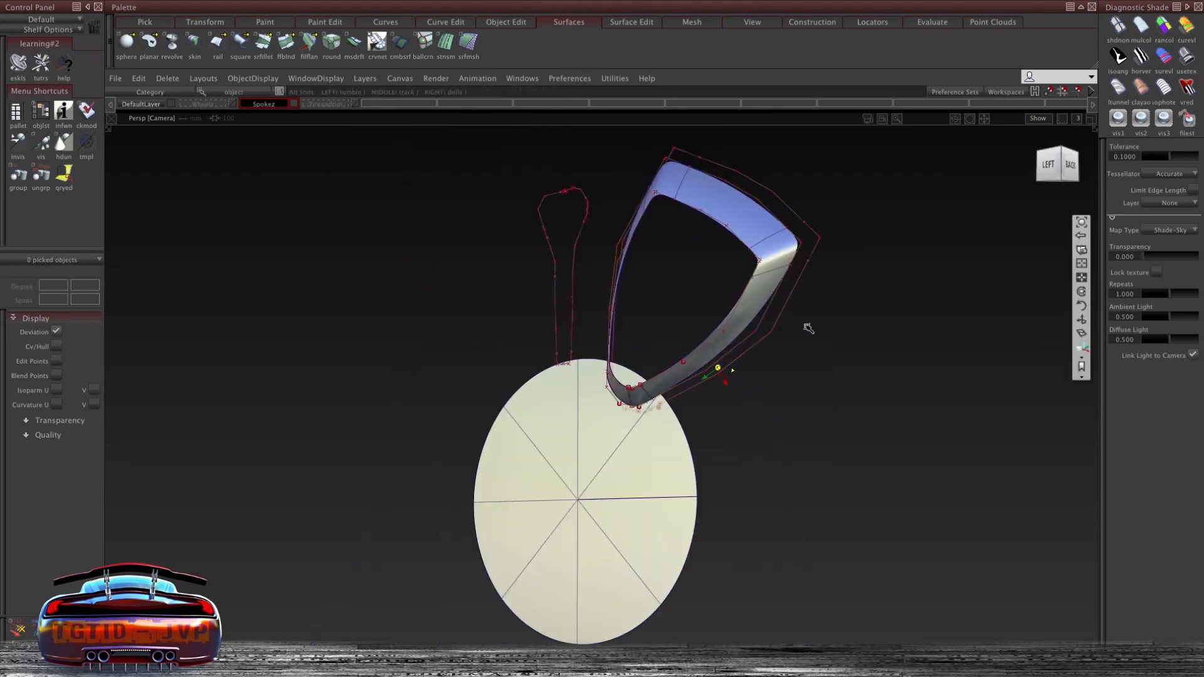
- Group the selected outer edge curves of the spoke
{"action": "left_click_drag", "start_coordinate": [808, 328], "coordinate": [618, 326], "text": "alt+shift"}
{"action": "right_click_drag", "start_coordinate": [691, 400], "coordinate": [754, 419], "text": "alt+shift"}
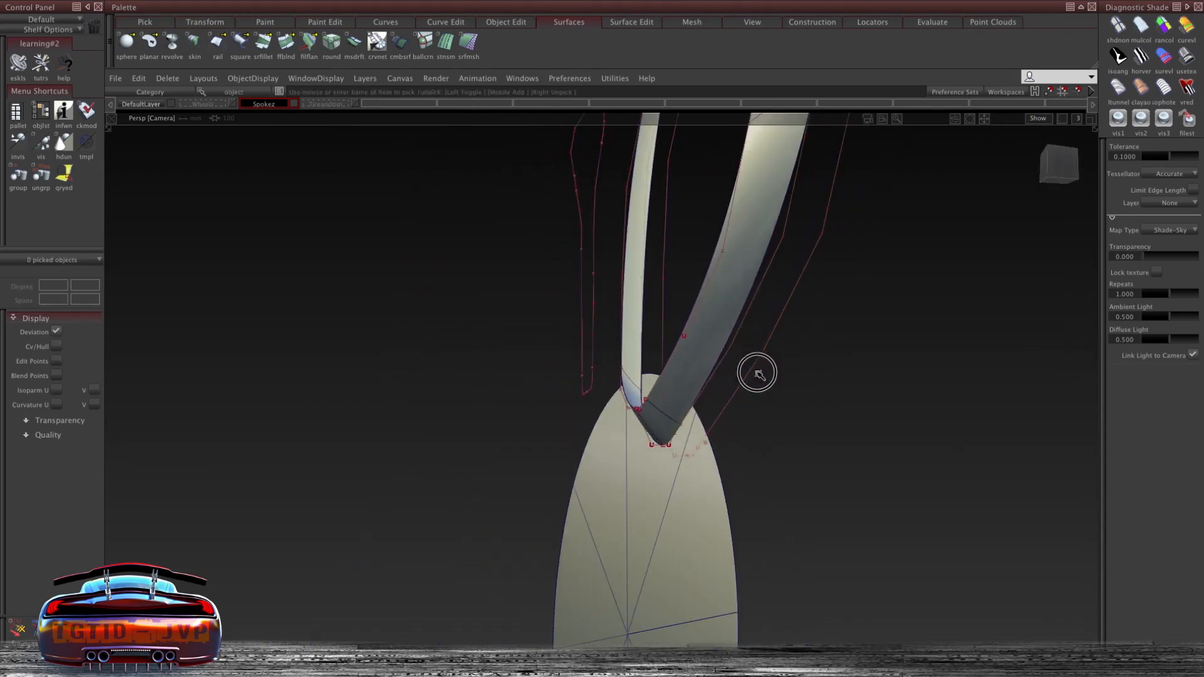
{"action": "left_click_drag", "start_coordinate": [766, 292], "coordinate": [767, 321], "text": "ctrl+shift"}
{"action": "left_click", "coordinate": [713, 409]}
{"action": "left_click_drag", "start_coordinate": [713, 408], "coordinate": [461, 432], "text": "alt+shift"}
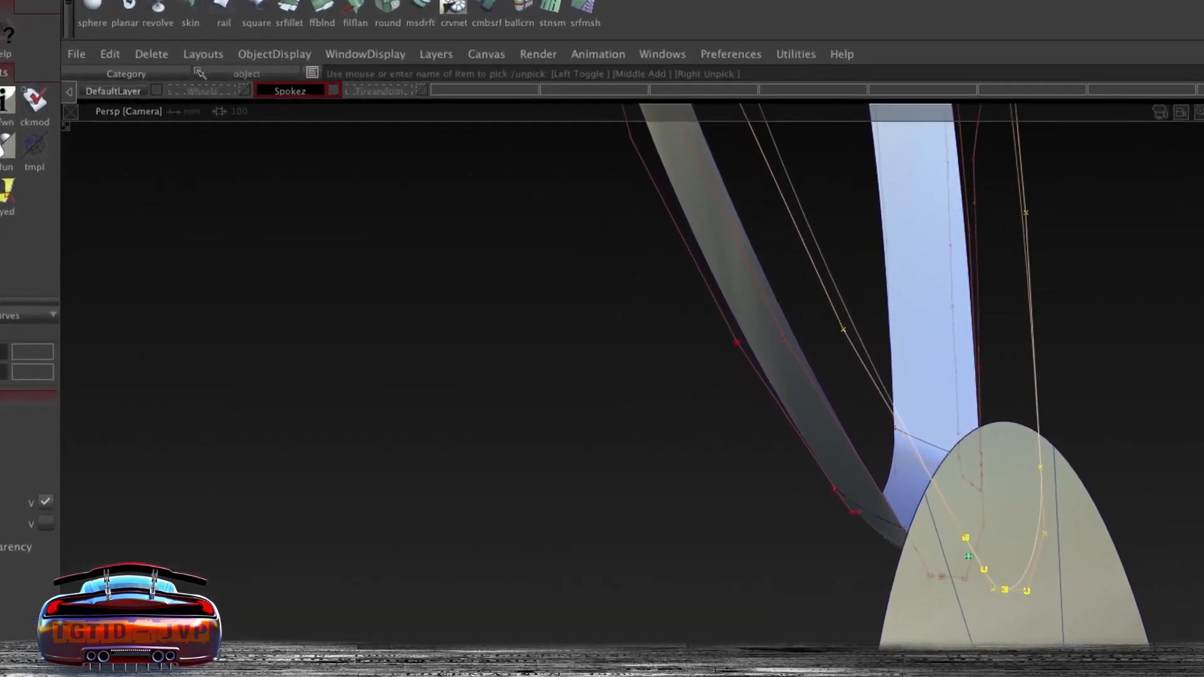
{"action": "left_click", "coordinate": [168, 79]}
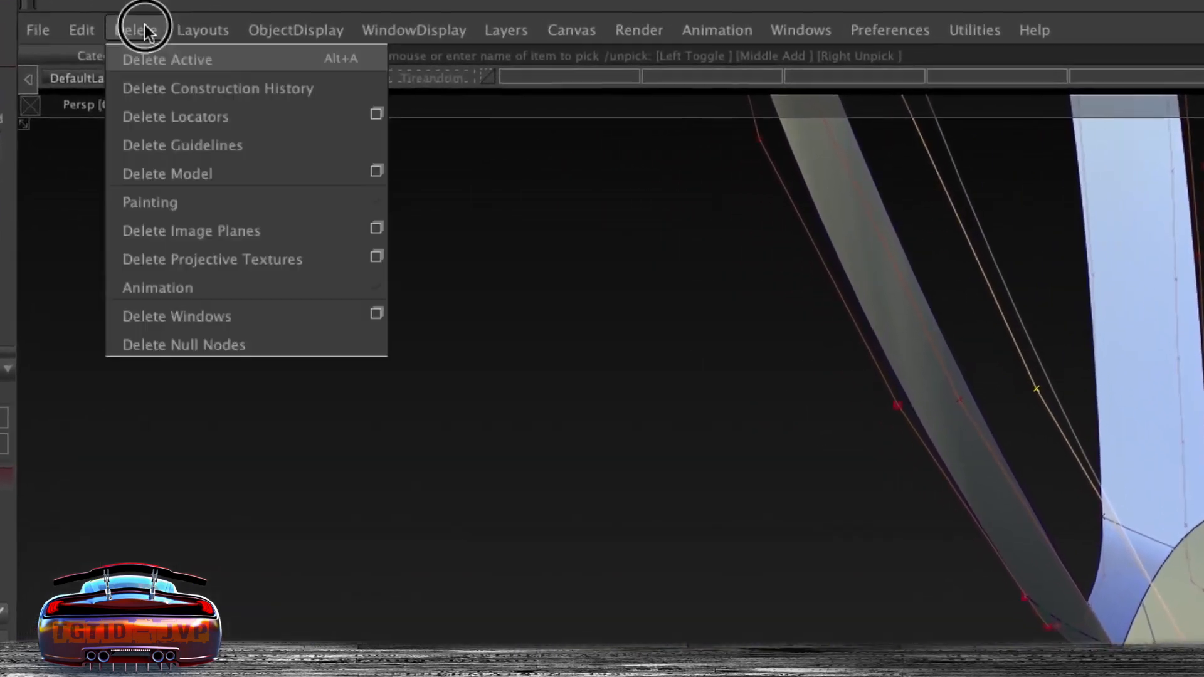
{"action": "left_click", "coordinate": [138, 78]}
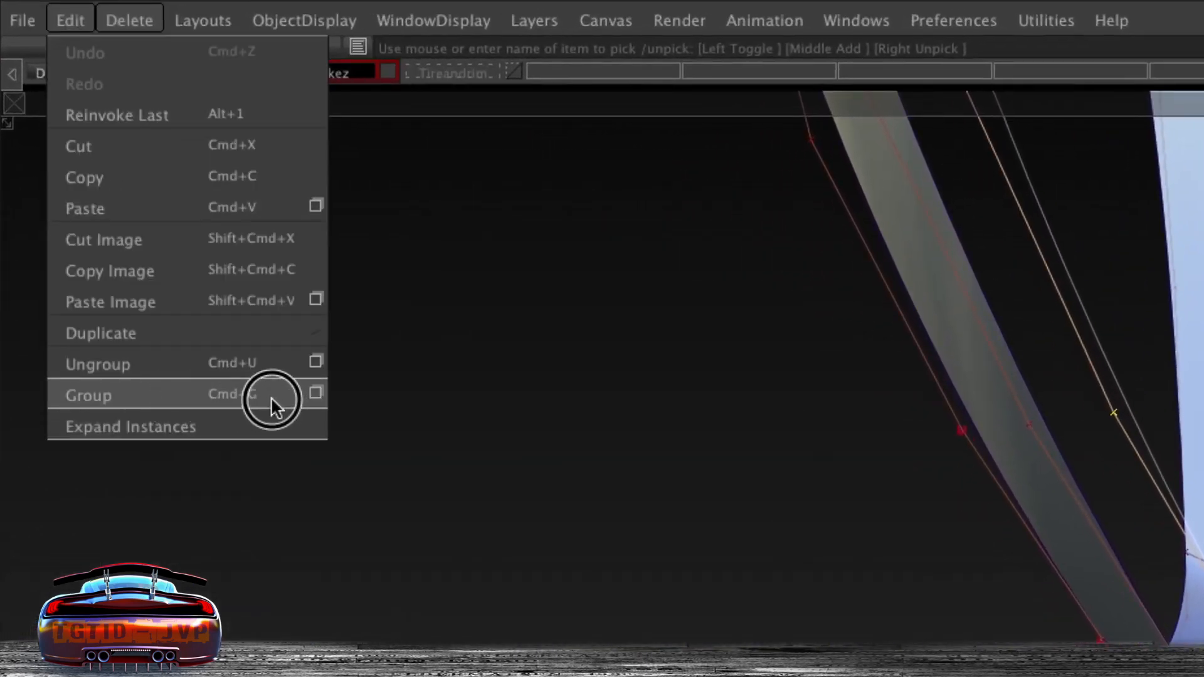
{"action": "left_click", "coordinate": [270, 398]}
- Scale the grouped edge curves slightly to offset them from the spoke surface edge
{"action": "left_click_drag", "start_coordinate": [752, 433], "coordinate": [958, 421], "text": "alt+shift"}
{"action": "right_click_drag", "start_coordinate": [919, 388], "coordinate": [897, 428], "text": "alt+shift"}
{"action": "left_click_drag", "start_coordinate": [897, 427], "coordinate": [878, 358], "text": "alt+shift"}
{"action": "middle_click_drag", "start_coordinate": [779, 304], "coordinate": [830, 317], "text": "ctrl+shift"}
{"action": "mouse_move", "coordinate": [721, 336]}
{"action": "left_mouse_down", "text": "alt+shift"}
{"action": "mouse_move", "coordinate": [971, 316]}
{"action": "mouse_move", "coordinate": [954, 266]}
{"action": "mouse_move", "coordinate": [798, 266]}
{"action": "mouse_move", "coordinate": [833, 247]}
{"action": "left_mouse_up", "text": "alt+shift"}
{"action": "middle_click_drag", "start_coordinate": [829, 231], "coordinate": [865, 233]}
{"action": "left_click_drag", "start_coordinate": [865, 233], "coordinate": [568, 194], "text": "alt+shift"}
{"action": "middle_click_drag", "start_coordinate": [759, 186], "coordinate": [769, 187]}
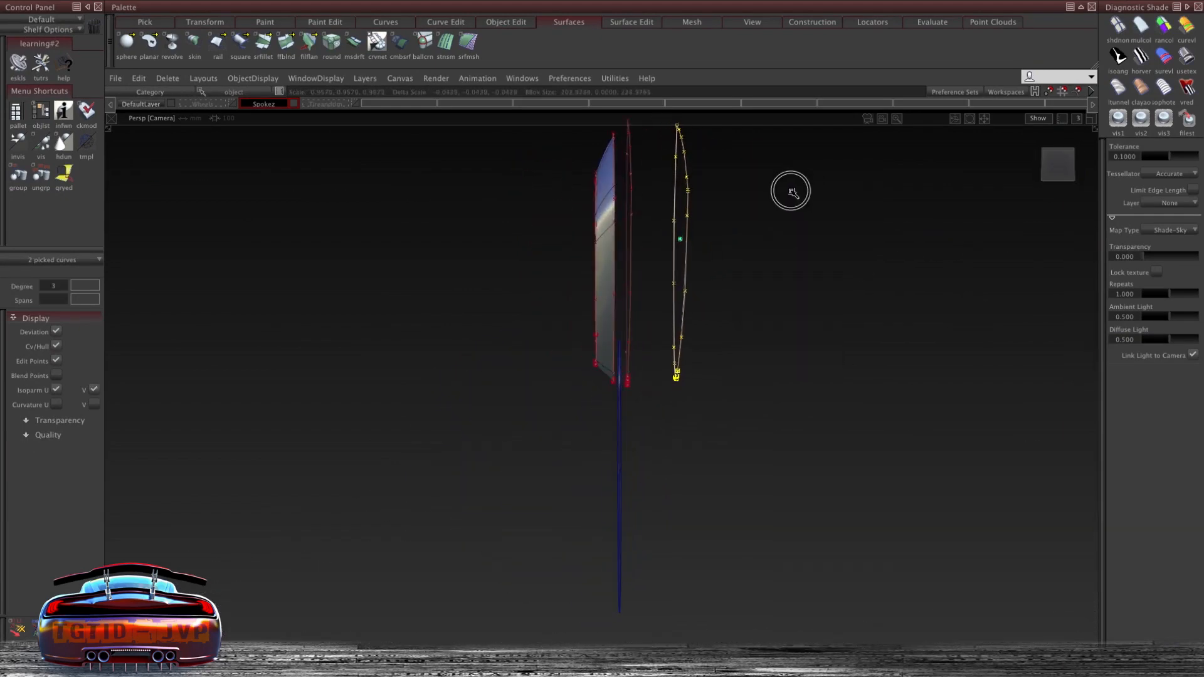
{"action": "left_click_drag", "start_coordinate": [692, 173], "coordinate": [632, 212], "text": "alt+shift"}
{"action": "left_click_drag", "start_coordinate": [708, 188], "coordinate": [733, 180], "text": "ctrl+shift"}
{"action": "right_click_drag", "start_coordinate": [738, 179], "coordinate": [744, 231], "text": "ctrl+shift"}
- Skin a surface between the spoke's outer edge and the scaled curves
{"action": "left_click", "coordinate": [641, 153]}
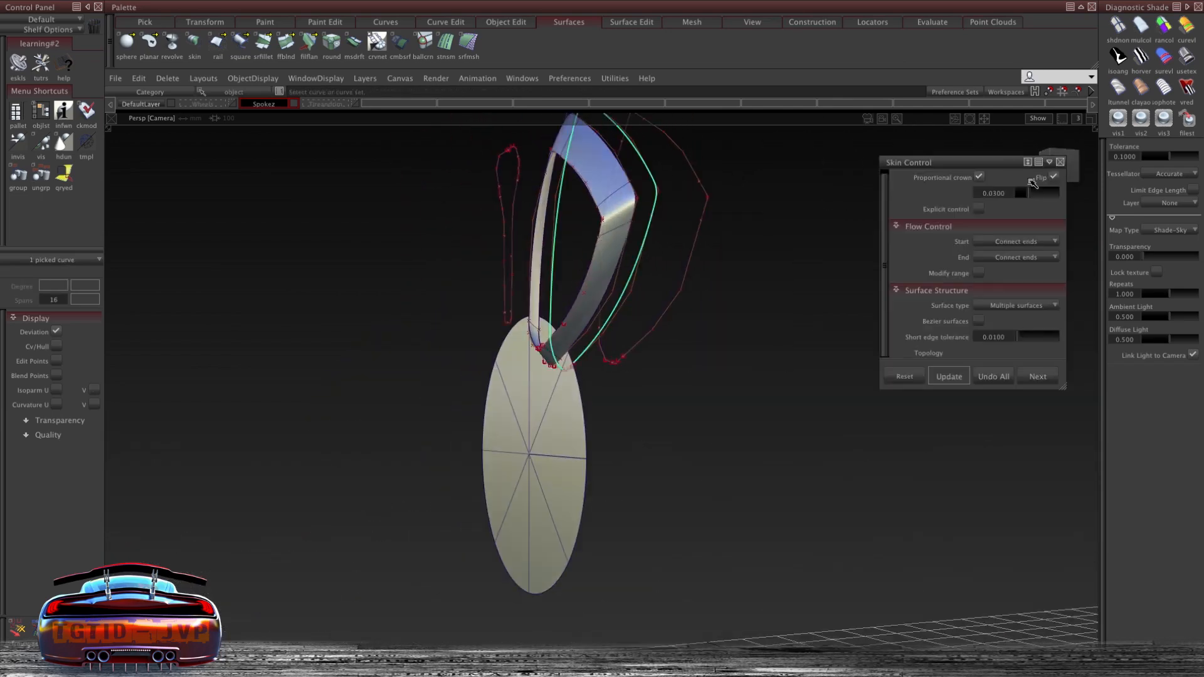
{"action": "left_click", "coordinate": [681, 152]}
{"action": "left_click_drag", "start_coordinate": [780, 184], "coordinate": [634, 421], "text": "alt+shift"}
{"action": "right_click_drag", "start_coordinate": [646, 220], "coordinate": [647, 273], "text": "ctrl+shift"}
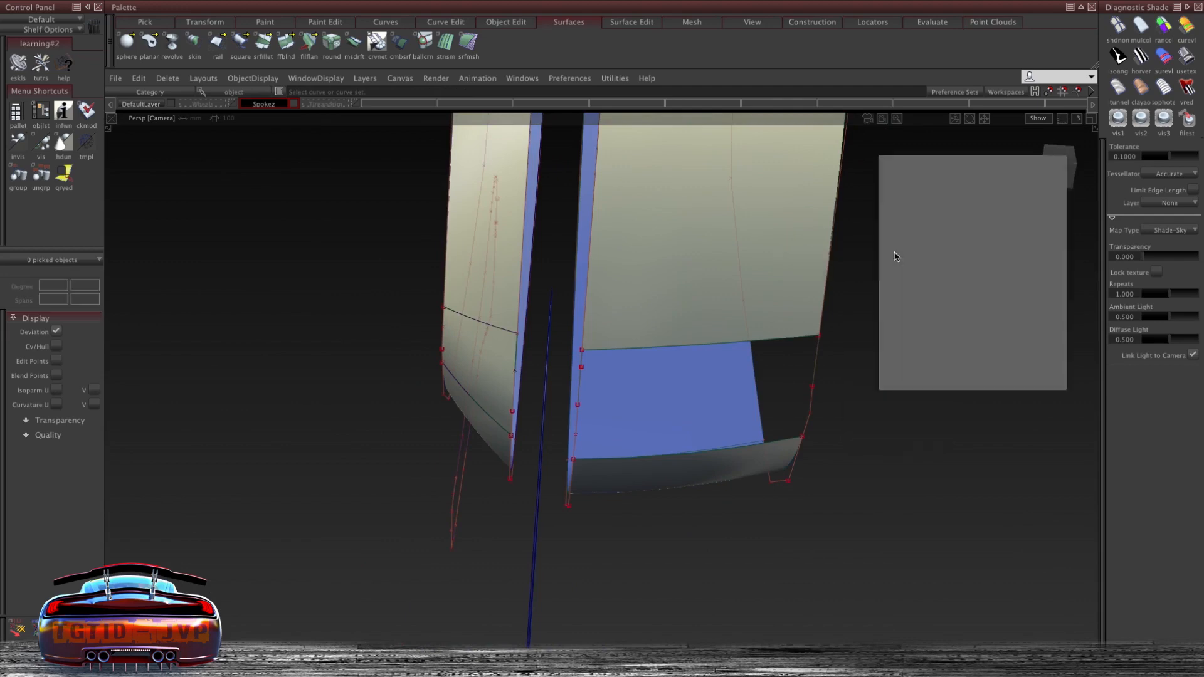
{"action": "left_click", "coordinate": [1059, 162]}
- Fill the corner gap with a Rail Surface using two G1 Tangent generation curves and two rails
{"action": "right_click_drag", "start_coordinate": [895, 243], "coordinate": [897, 247], "text": "ctrl+shift"}
{"action": "right_click_drag", "start_coordinate": [940, 309], "coordinate": [940, 309], "text": "ctrl+shift"}
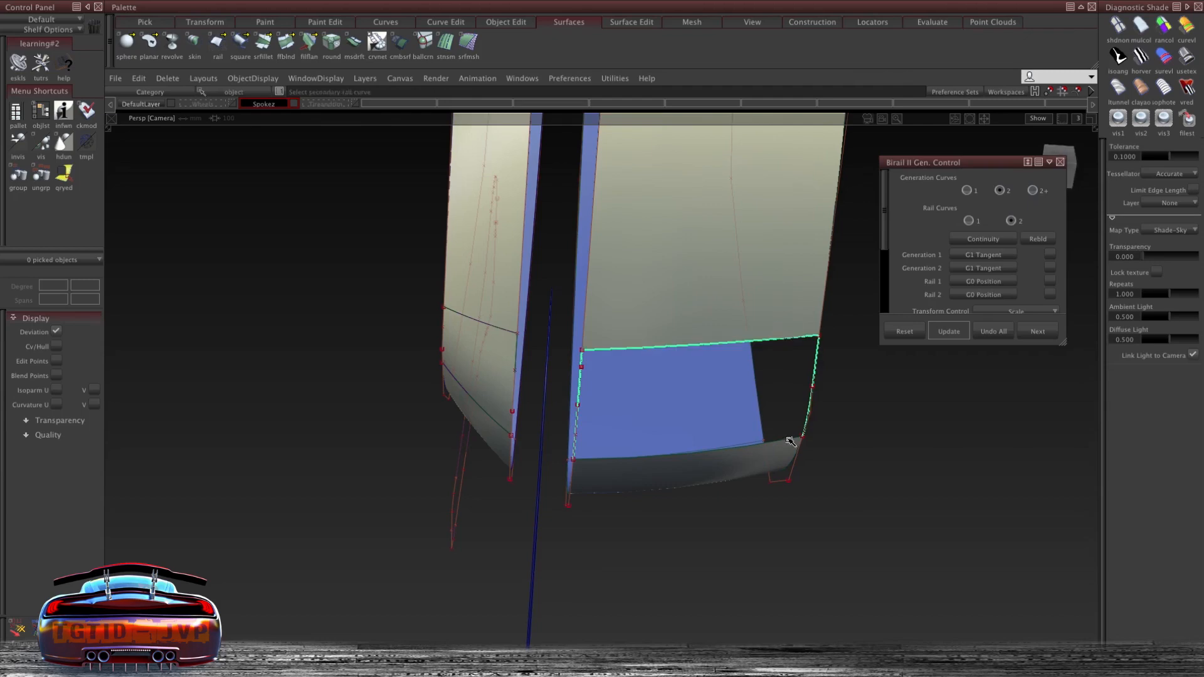
{"action": "left_click", "coordinate": [1186, 56]}
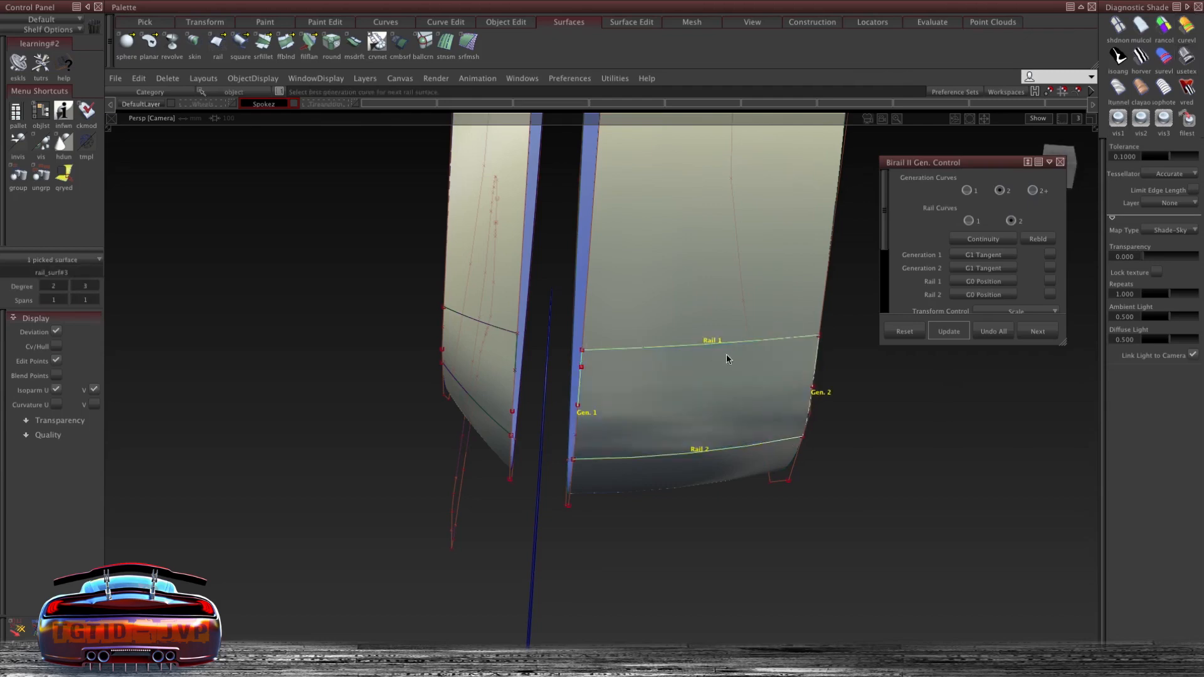
{"action": "mouse_move", "coordinate": [743, 388]}
{"action": "left_mouse_down", "text": "alt+shift"}
{"action": "mouse_move", "coordinate": [685, 210]}
{"action": "mouse_move", "coordinate": [717, 311]}
{"action": "mouse_move", "coordinate": [825, 395]}
{"action": "mouse_move", "coordinate": [486, 390]}
{"action": "mouse_move", "coordinate": [690, 430]}
{"action": "mouse_move", "coordinate": [745, 390]}
{"action": "left_mouse_up", "text": "alt+shift"}
{"action": "left_click_drag", "start_coordinate": [570, 277], "coordinate": [518, 319], "text": "alt+shift"}
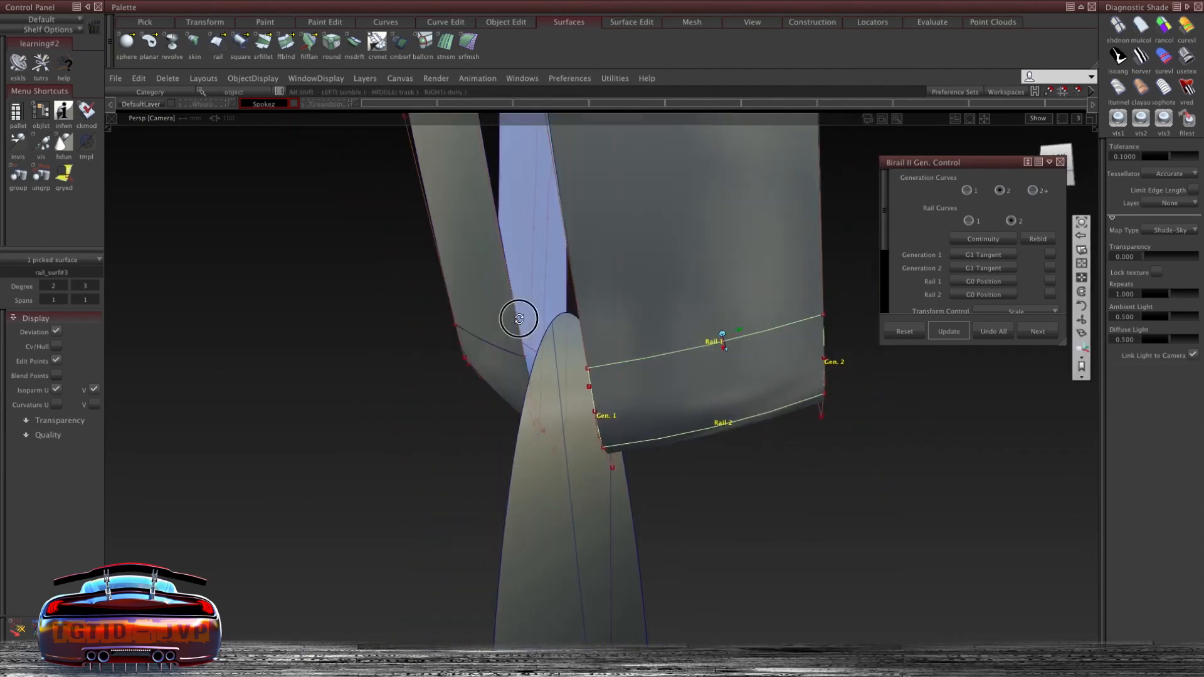
- Blend the spoke's outer edges with a Freeform Blend, G1 Tangent on both sides
{"action": "right_click", "coordinate": [659, 345], "text": "ctrl+shift"}
{"action": "left_click_drag", "start_coordinate": [656, 289], "coordinate": [633, 382], "text": "alt+shift"}
{"action": "middle_click_drag", "start_coordinate": [652, 389], "coordinate": [661, 446], "text": "alt+shift"}
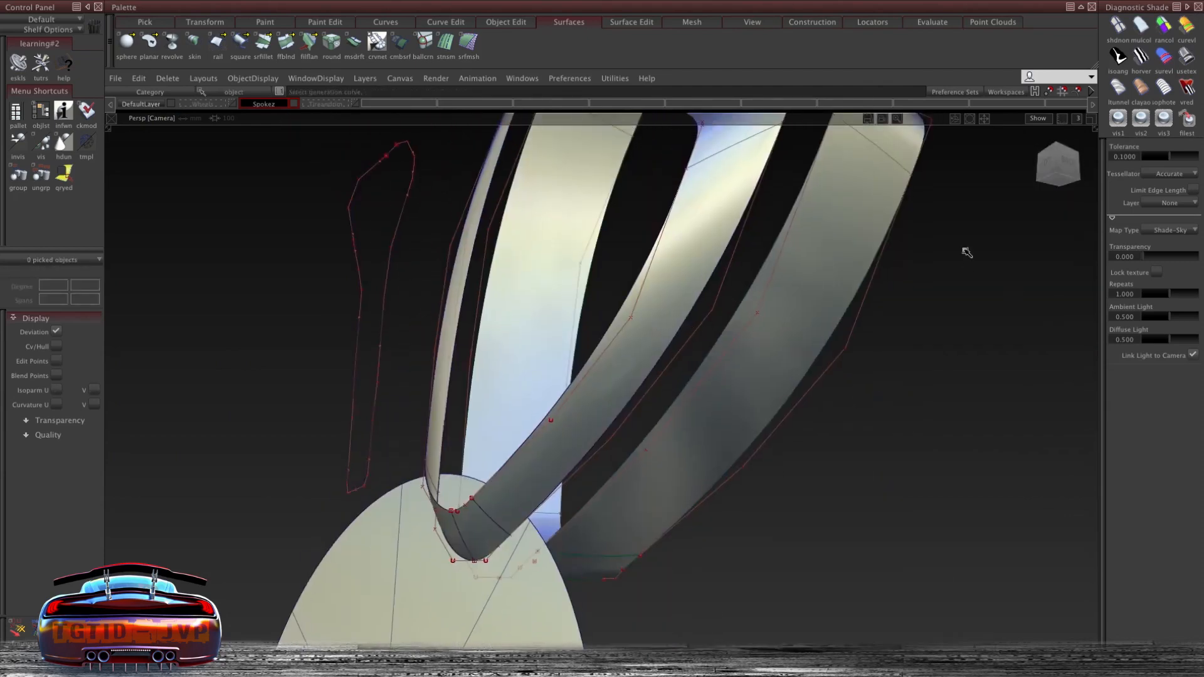
{"action": "right_click_drag", "start_coordinate": [964, 250], "coordinate": [1006, 427], "text": "ctrl+shift"}
{"action": "left_click", "coordinate": [782, 196]}
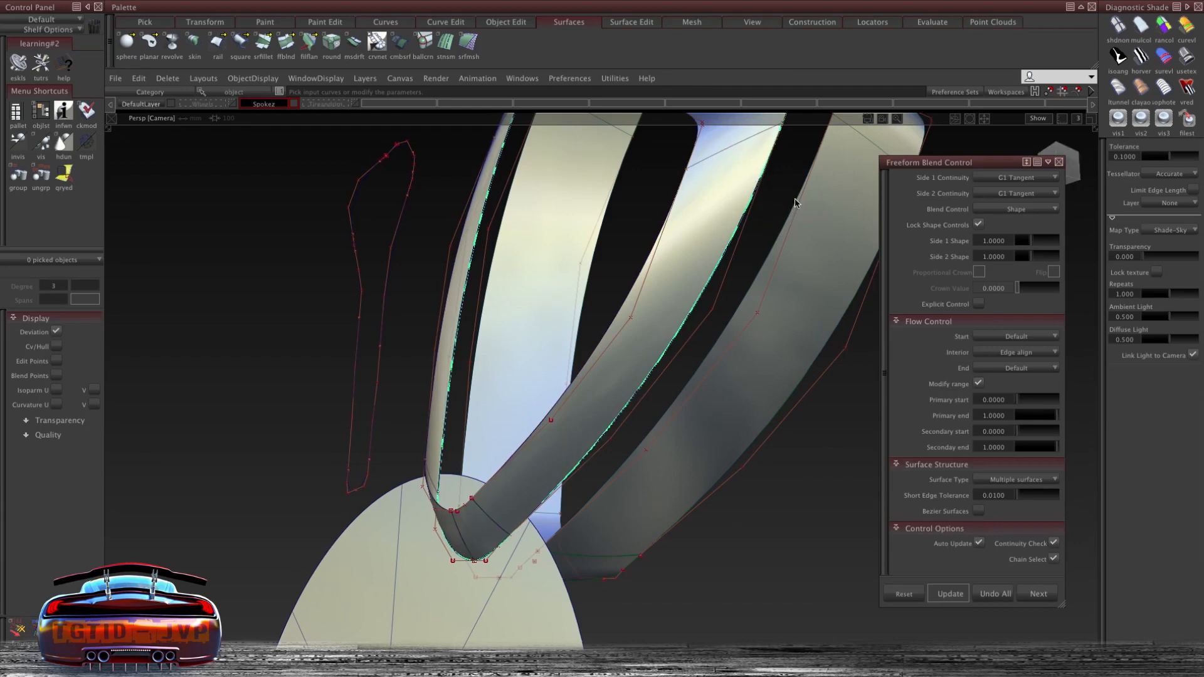
{"action": "left_click", "coordinate": [750, 154]}
{"action": "left_click_drag", "start_coordinate": [669, 272], "coordinate": [696, 340], "text": "alt+shift"}
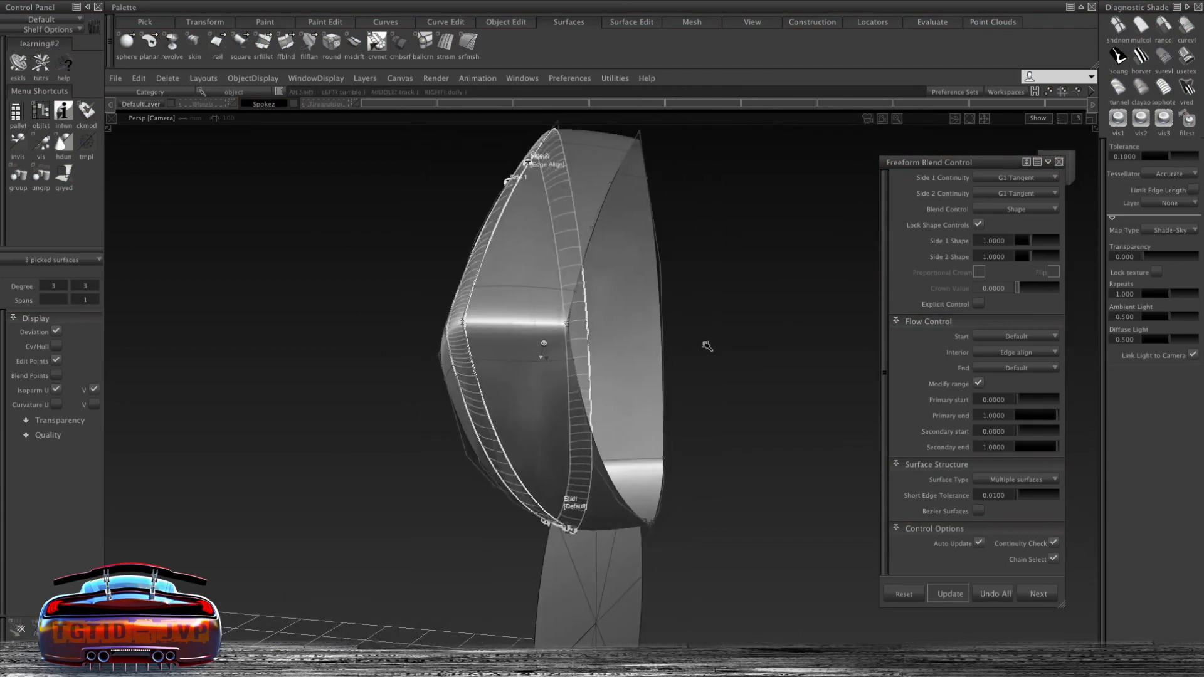
{"action": "left_click", "coordinate": [686, 143]}
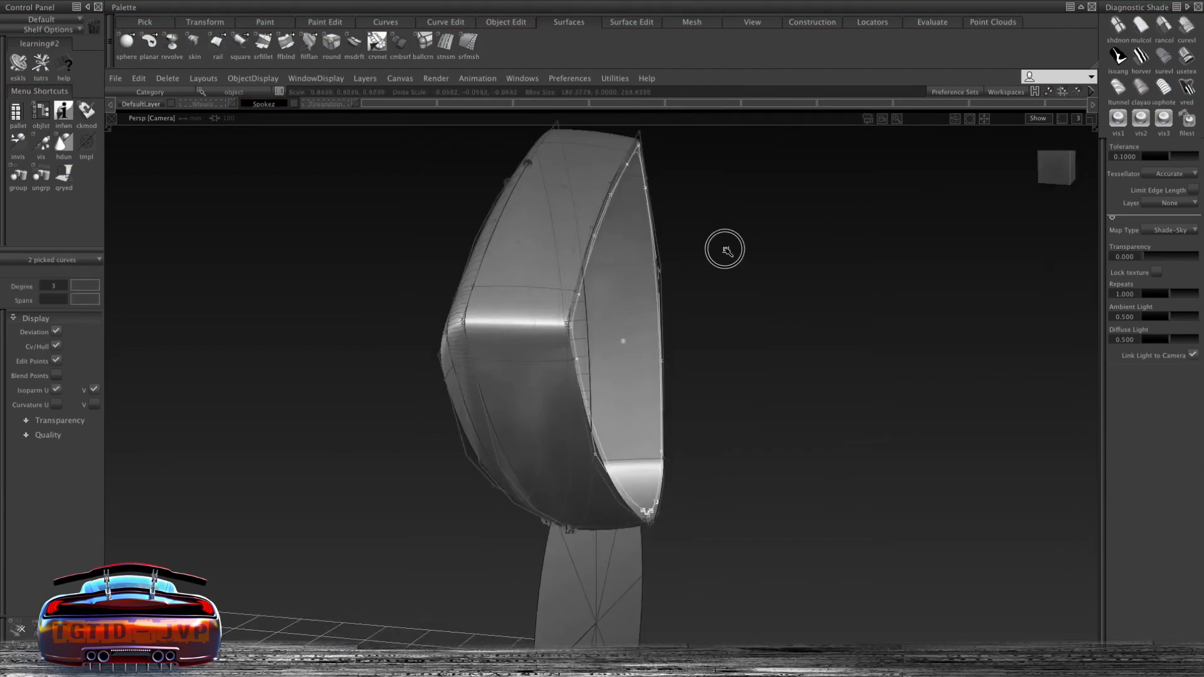
- Scale the inner edge curves and move them along Y to offset them from the spoke
{"action": "right_click_drag", "start_coordinate": [704, 257], "coordinate": [703, 229], "text": "ctrl+shift"}
{"action": "middle_click_drag", "start_coordinate": [702, 230], "coordinate": [712, 231]}
{"action": "mouse_move", "coordinate": [707, 234]}
{"action": "left_mouse_down", "text": "alt+shift"}
{"action": "mouse_move", "coordinate": [817, 194]}
{"action": "mouse_move", "coordinate": [712, 219]}
{"action": "left_mouse_up", "text": "alt+shift"}
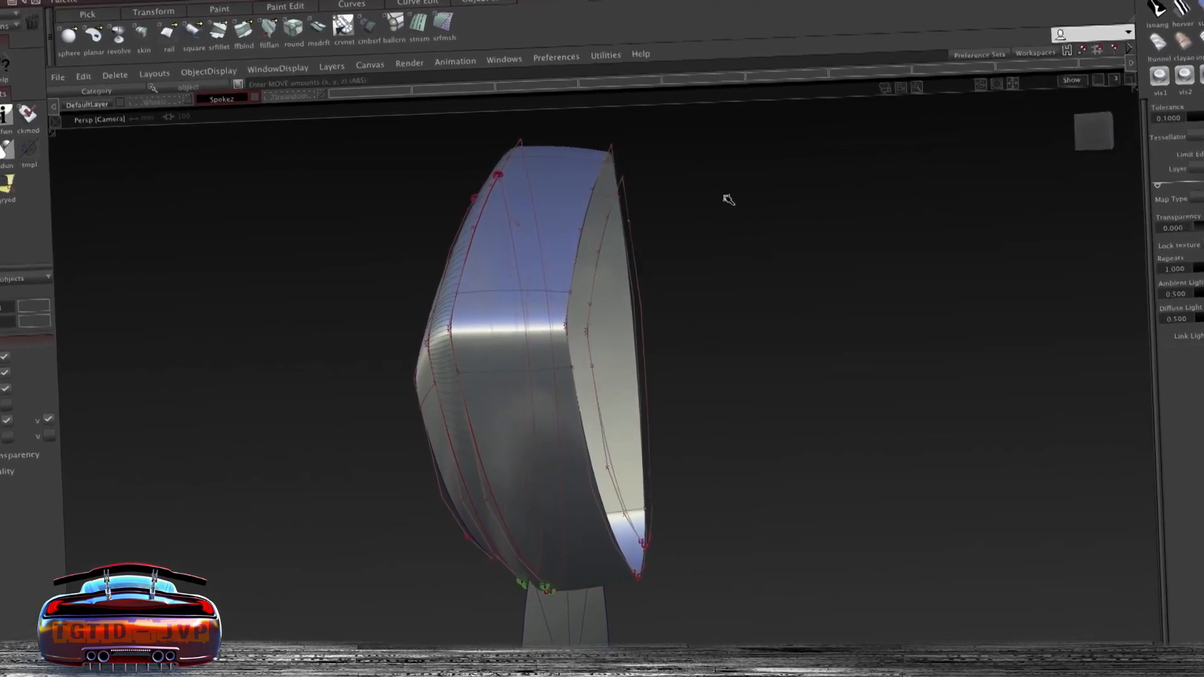
{"action": "right_click_drag", "start_coordinate": [727, 197], "coordinate": [752, 193], "text": "ctrl+shift"}
{"action": "left_click_drag", "start_coordinate": [751, 193], "coordinate": [719, 244]}
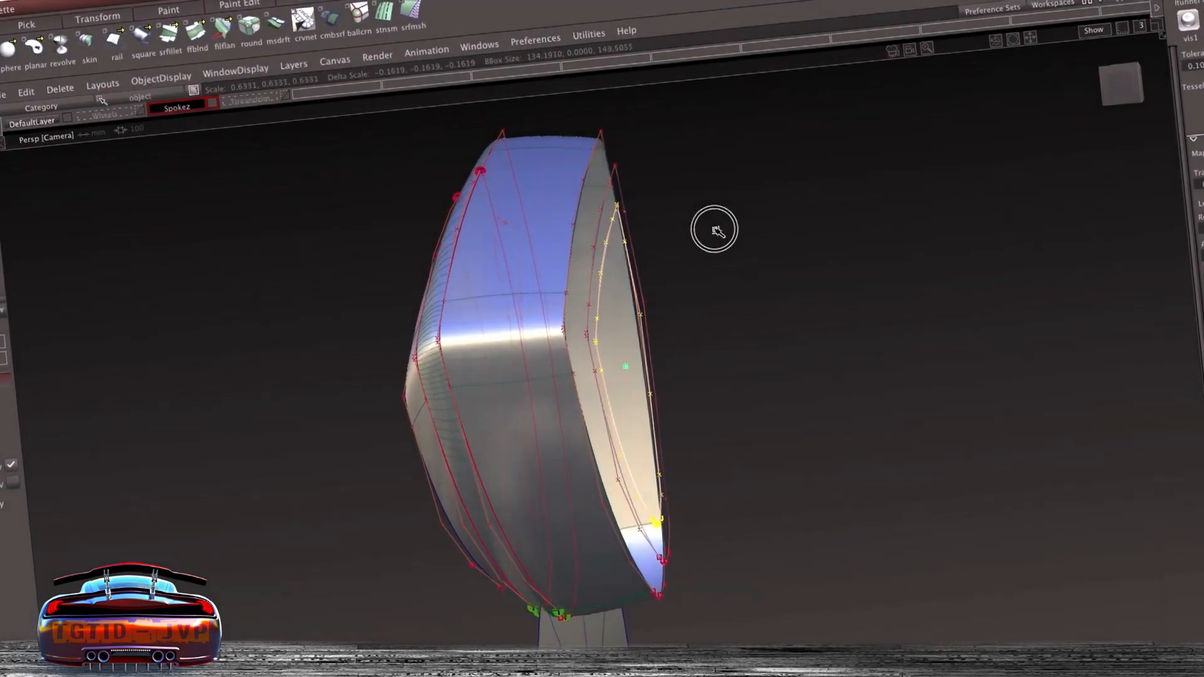
{"action": "right_click_drag", "start_coordinate": [719, 244], "coordinate": [720, 212], "text": "ctrl+shift"}
{"action": "left_click_drag", "start_coordinate": [727, 182], "coordinate": [608, 181], "text": "alt+shift"}
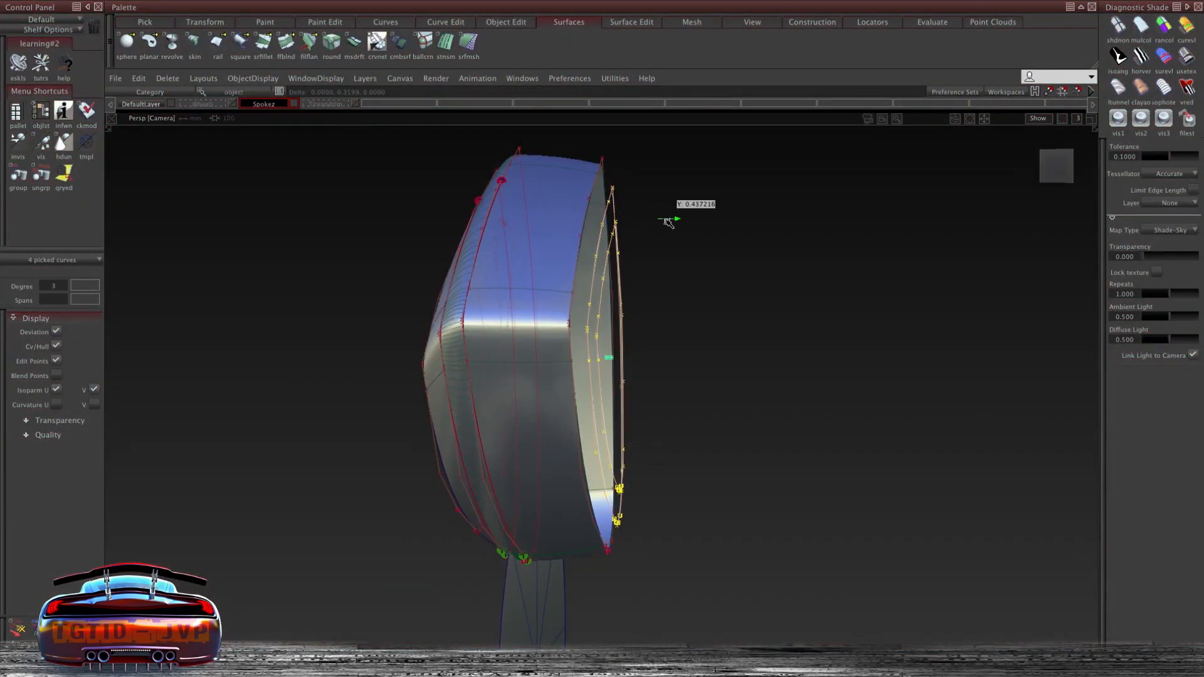
{"action": "middle_click_drag", "start_coordinate": [676, 224], "coordinate": [677, 223]}
- Skin a surface between the spoke's inner edge and the offset curves
{"action": "right_click_drag", "start_coordinate": [682, 171], "coordinate": [815, 213], "text": "ctrl+shift"}
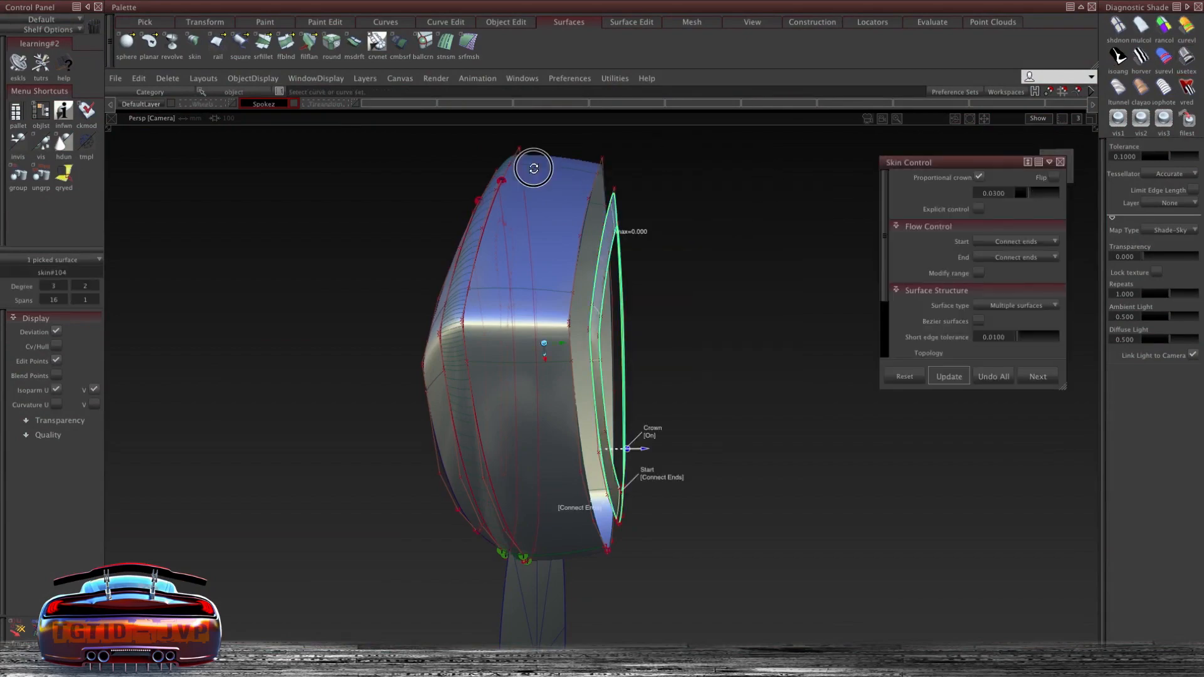
{"action": "left_click_drag", "start_coordinate": [533, 168], "coordinate": [478, 231], "text": "alt+shift"}
{"action": "right_click_drag", "start_coordinate": [838, 505], "coordinate": [731, 435], "text": "alt+shift"}
{"action": "left_click_drag", "start_coordinate": [732, 435], "coordinate": [581, 320], "text": "alt+shift"}
{"action": "right_click_drag", "start_coordinate": [583, 245], "coordinate": [582, 245], "text": "ctrl+shift"}
- Fill the gap between adjacent spoke pieces with a Rail Surface using two generation curves and two rails
{"action": "left_click", "coordinate": [583, 380]}
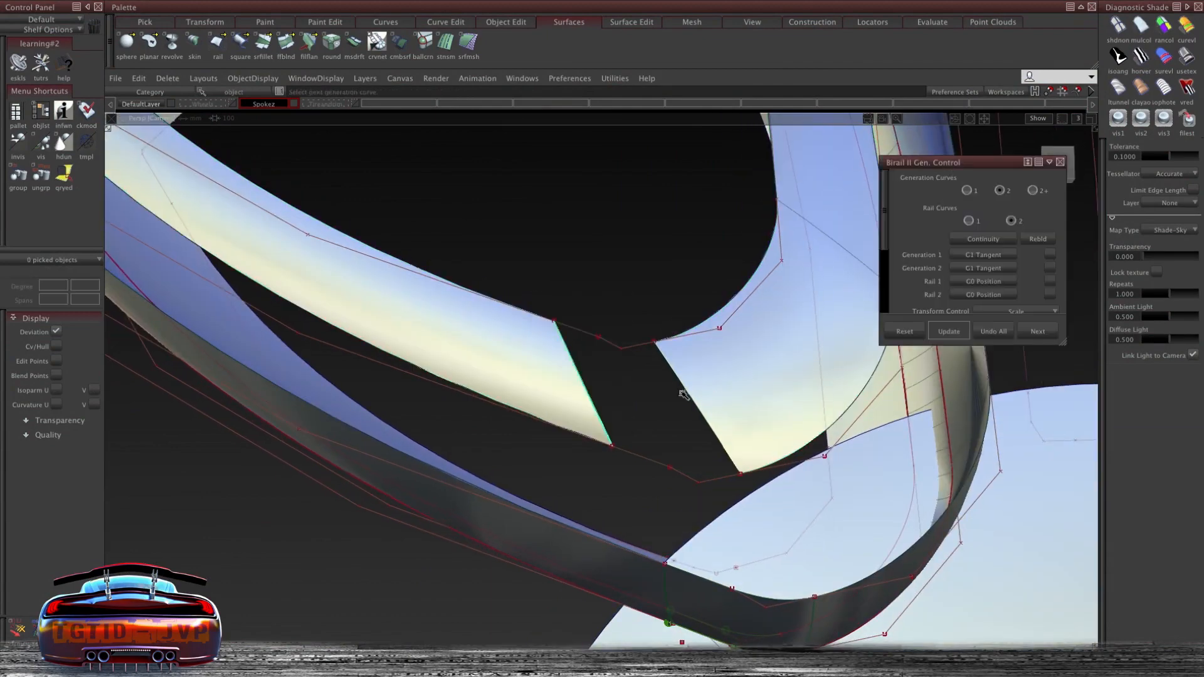
{"action": "left_click", "coordinate": [667, 465]}
{"action": "left_click_drag", "start_coordinate": [667, 464], "coordinate": [577, 357], "text": "alt+shift"}
{"action": "right_click_drag", "start_coordinate": [577, 357], "coordinate": [831, 328], "text": "alt+shift"}
{"action": "right_click_drag", "start_coordinate": [564, 276], "coordinate": [533, 267], "text": "ctrl+shift"}
- Blend the inner skinned edges into the spoke with a Freeform Blend, G1 Tangent on both sides
{"action": "left_click", "coordinate": [456, 258]}
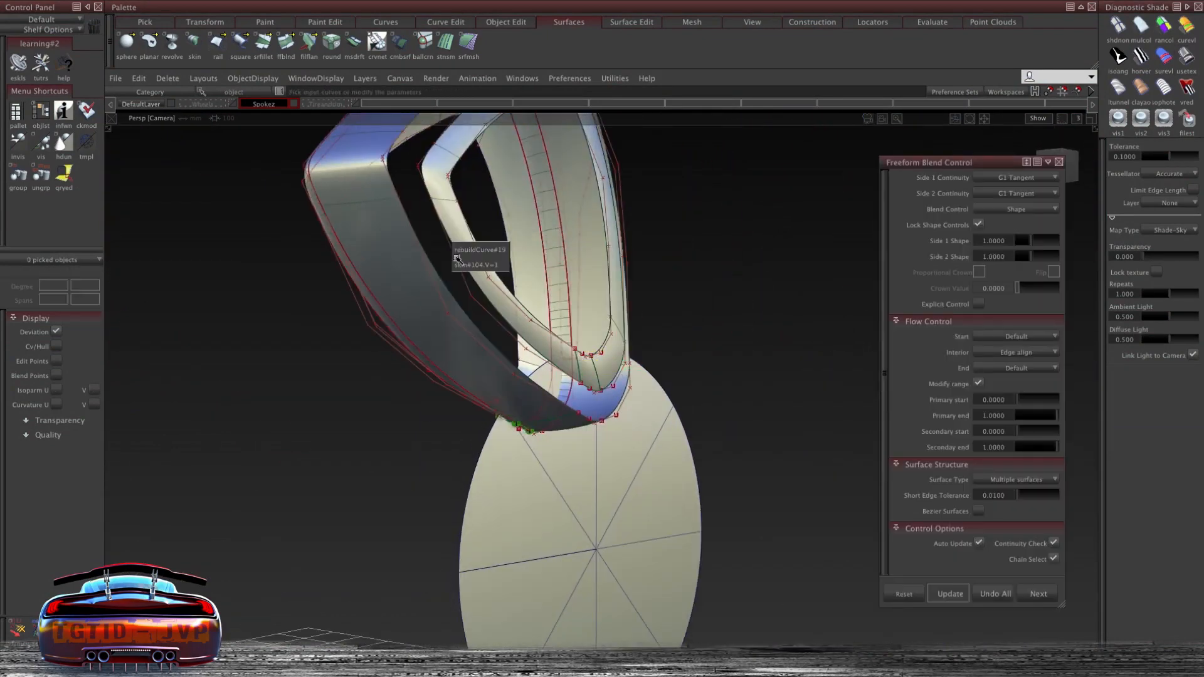
{"action": "left_click", "coordinate": [602, 353]}
{"action": "left_click_drag", "start_coordinate": [601, 353], "coordinate": [403, 416], "text": "alt+shift"}
{"action": "left_click_drag", "start_coordinate": [415, 356], "coordinate": [454, 350], "text": "alt+shift"}
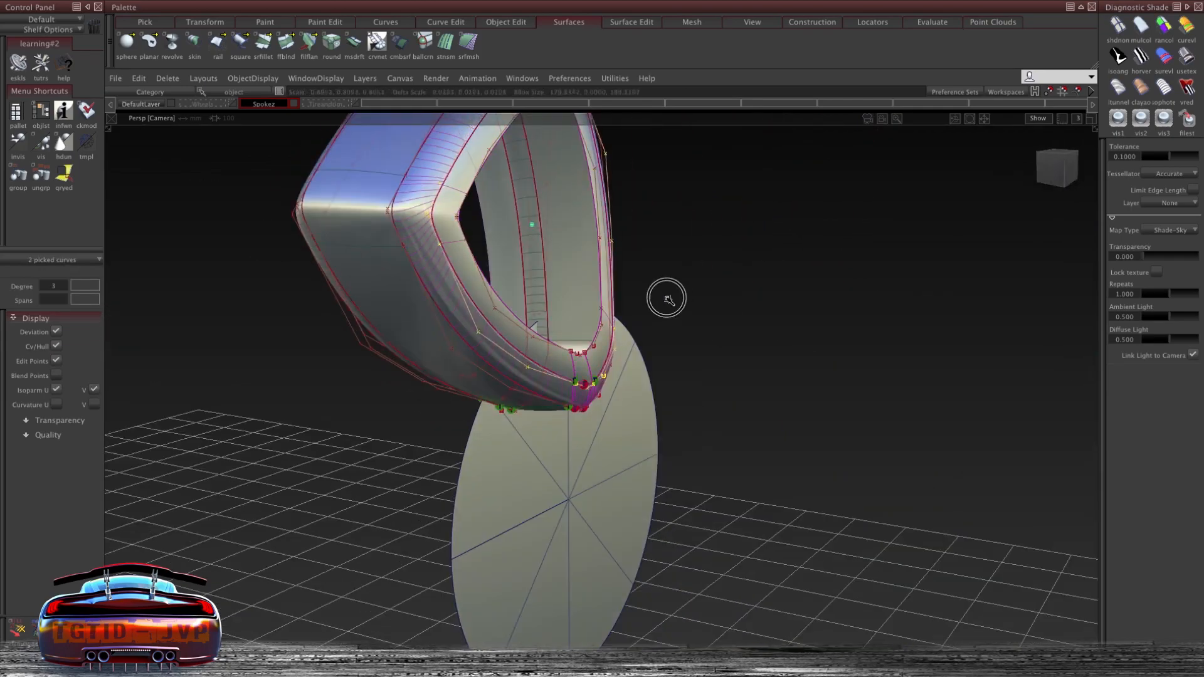
- Group the duplicated inner curves and move them in the Left view
{"action": "left_click_drag", "start_coordinate": [685, 312], "coordinate": [581, 234], "text": "alt+shift"}
{"action": "left_click_drag", "start_coordinate": [581, 235], "coordinate": [579, 262], "text": "ctrl+shift"}
{"action": "left_click", "coordinate": [138, 79]}
{"action": "left_click", "coordinate": [191, 263]}
{"action": "left_click_drag", "start_coordinate": [634, 221], "coordinate": [635, 193], "text": "ctrl+shift"}
{"action": "right_click_drag", "start_coordinate": [565, 298], "coordinate": [592, 308], "text": "alt+shift"}
{"action": "mouse_move", "coordinate": [590, 296]}
{"action": "left_mouse_down", "text": "alt+shift"}
{"action": "mouse_move", "coordinate": [411, 301]}
{"action": "mouse_move", "coordinate": [575, 283]}
{"action": "left_mouse_up", "text": "alt+shift"}
{"action": "middle_click_drag", "start_coordinate": [575, 282], "coordinate": [575, 274], "text": "ctrl+shift"}
{"action": "left_click_drag", "start_coordinate": [575, 274], "coordinate": [612, 331], "text": "alt+shift"}
{"action": "left_click", "coordinate": [1066, 175]}
{"action": "middle_click_drag", "start_coordinate": [619, 313], "coordinate": [650, 303], "text": "ctrl+shift"}
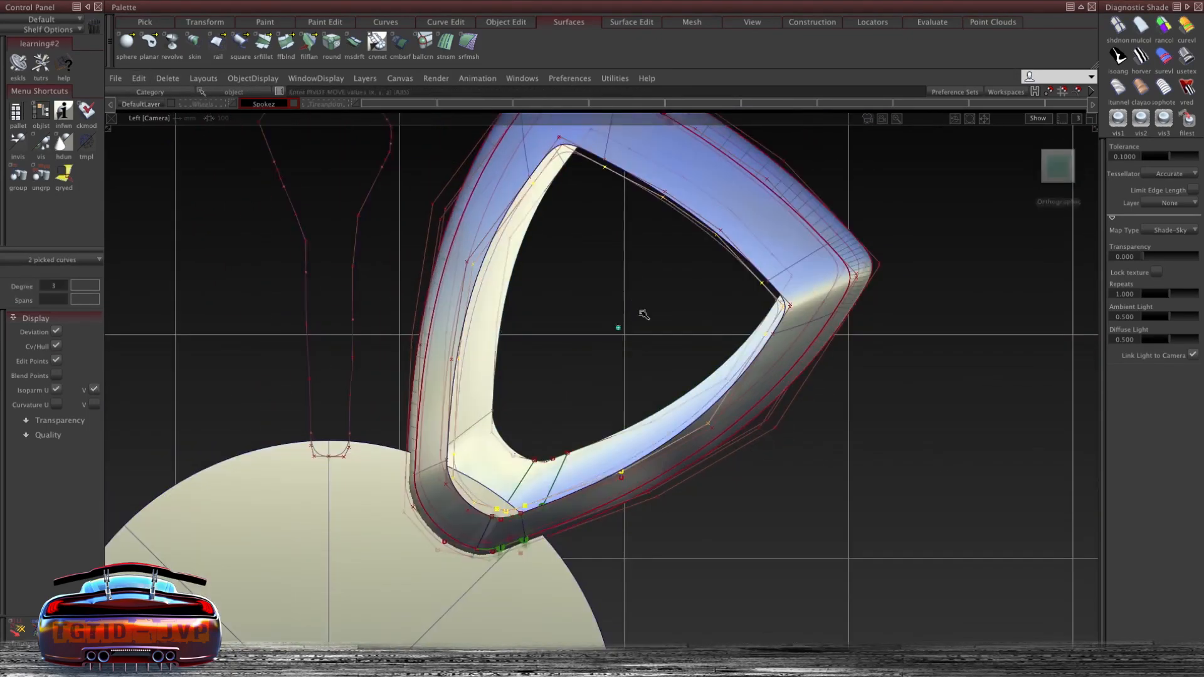
{"action": "right_click_drag", "start_coordinate": [650, 303], "coordinate": [602, 326], "text": "alt+shift"}
{"action": "left_click", "coordinate": [406, 567]}
{"action": "middle_click_drag", "start_coordinate": [403, 573], "coordinate": [432, 574], "text": "ctrl+shift"}
{"action": "left_click_drag", "start_coordinate": [810, 415], "coordinate": [788, 417]}
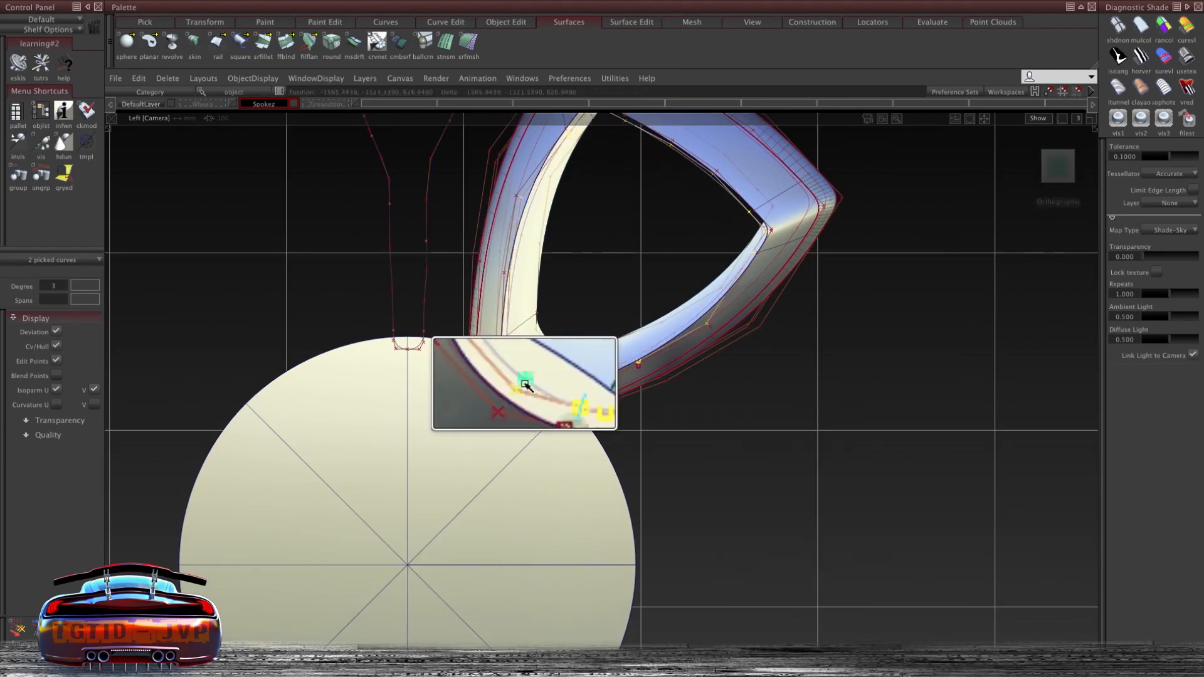
- Reposition the grouped curves along the spoke's inner surface edge
{"action": "left_click", "coordinate": [690, 166]}
{"action": "left_click_drag", "start_coordinate": [738, 211], "coordinate": [603, 301], "text": "alt+shift"}
{"action": "left_click_drag", "start_coordinate": [604, 296], "coordinate": [642, 271], "text": "ctrl+shift"}
{"action": "right_click_drag", "start_coordinate": [633, 282], "coordinate": [593, 345], "text": "ctrl+shift"}
{"action": "left_click_drag", "start_coordinate": [612, 279], "coordinate": [398, 268], "text": "alt+shift"}
{"action": "left_click_drag", "start_coordinate": [229, 261], "coordinate": [589, 276], "text": "alt+shift"}
{"action": "right_click_drag", "start_coordinate": [590, 275], "coordinate": [552, 332], "text": "ctrl+shift"}
{"action": "left_click", "coordinate": [553, 305]}
{"action": "left_click_drag", "start_coordinate": [544, 283], "coordinate": [544, 313], "text": "ctrl+shift"}
{"action": "right_click_drag", "start_coordinate": [545, 314], "coordinate": [501, 376], "text": "alt+shift"}
{"action": "left_click_drag", "start_coordinate": [501, 376], "coordinate": [513, 416], "text": "alt+shift"}
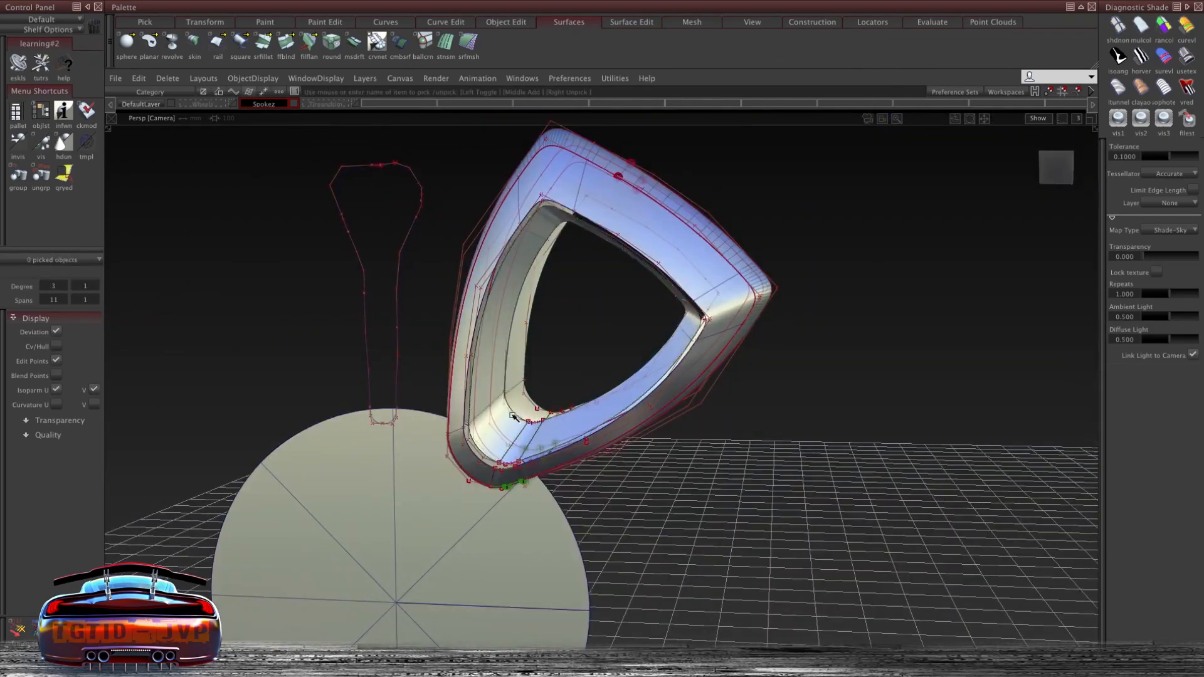
- Scale the inner curve group uniformly, undoing the last scale attempt
{"action": "left_click", "coordinate": [546, 282]}
{"action": "left_click_drag", "start_coordinate": [589, 234], "coordinate": [722, 385], "text": "alt+shift"}
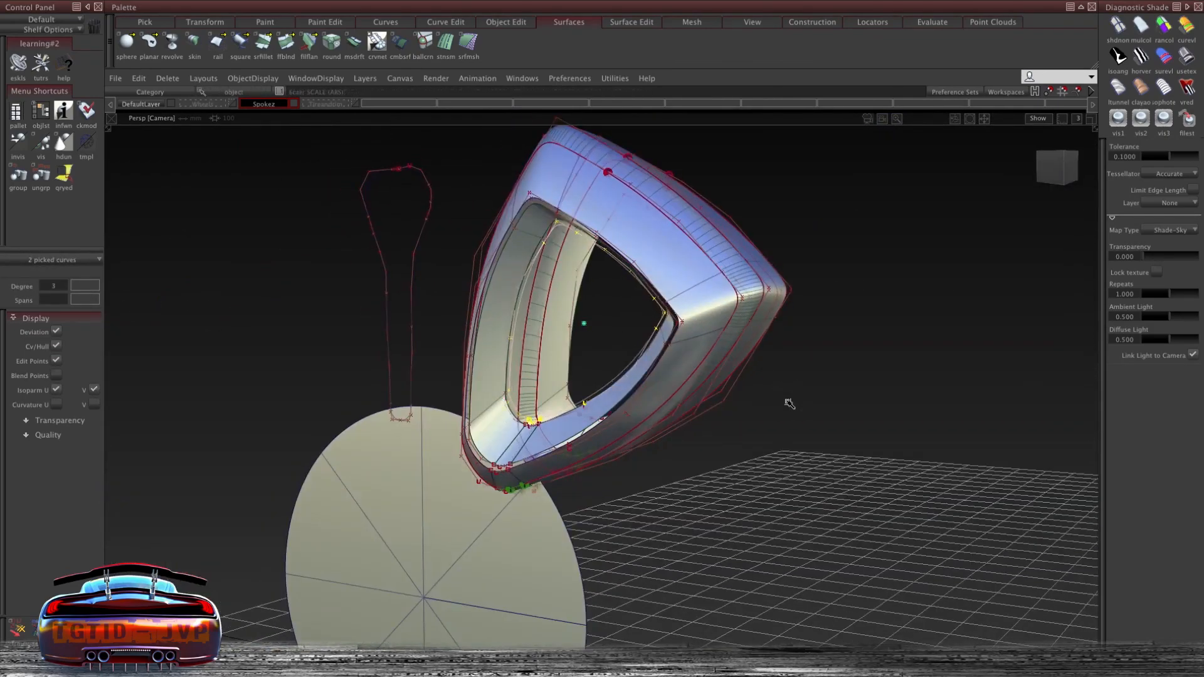
{"action": "left_click_drag", "start_coordinate": [809, 362], "coordinate": [591, 323], "text": "alt+shift"}
{"action": "right_click_drag", "start_coordinate": [590, 322], "coordinate": [627, 310], "text": "ctrl+shift"}
{"action": "left_click", "coordinate": [520, 410], "text": "ctrl+alt"}
{"action": "right_click_drag", "start_coordinate": [760, 395], "coordinate": [778, 394], "text": "ctrl+shift"}
{"action": "key", "text": "ctrl+z"}
- Skin a surface from the spoke's inner opening edge to the scaled curve group
{"action": "right_click_drag", "start_coordinate": [630, 264], "coordinate": [641, 265], "text": "ctrl+shift"}
{"action": "left_click_drag", "start_coordinate": [834, 290], "coordinate": [866, 297], "text": "alt+shift"}
{"action": "middle_click_drag", "start_coordinate": [784, 326], "coordinate": [774, 301], "text": "ctrl+shift"}
{"action": "left_click", "coordinate": [518, 344]}
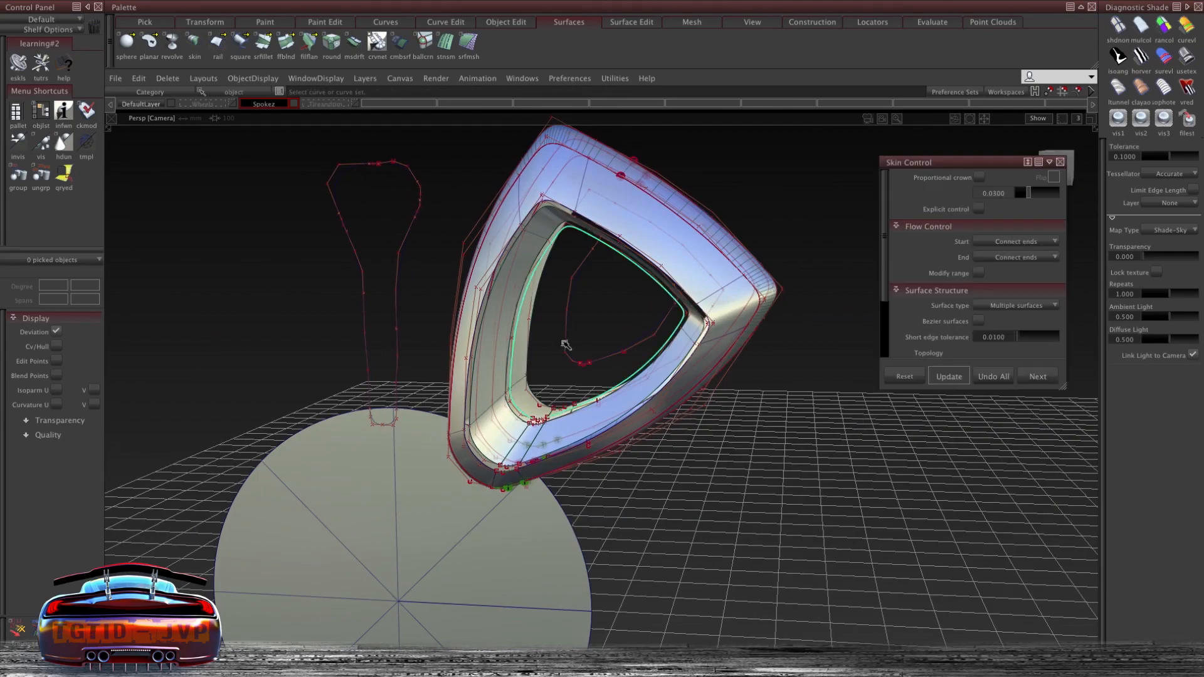
- Fill the corner gap with a Rail Surface, tangent to the first generation curve, using two rails
{"action": "left_click", "coordinate": [557, 346]}
{"action": "left_click_drag", "start_coordinate": [565, 345], "coordinate": [532, 351], "text": "alt+shift"}
{"action": "right_click_drag", "start_coordinate": [533, 351], "coordinate": [602, 392], "text": "alt+shift"}
{"action": "middle_click_drag", "start_coordinate": [555, 351], "coordinate": [553, 362], "text": "ctrl+shift"}
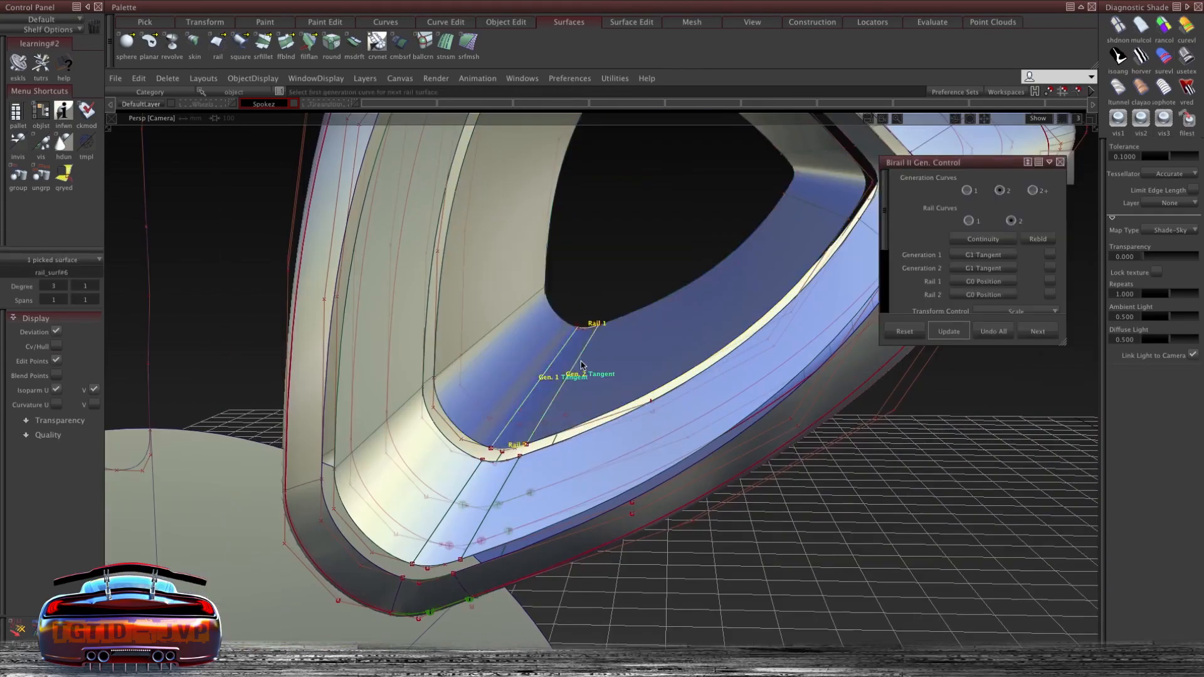
- Move the two inner curves along Y
{"action": "left_click_drag", "start_coordinate": [689, 314], "coordinate": [524, 269], "text": "alt+shift"}
{"action": "left_click", "coordinate": [667, 354]}
{"action": "left_click_drag", "start_coordinate": [245, 279], "coordinate": [207, 301], "text": "alt+shift"}
{"action": "middle_click_drag", "start_coordinate": [201, 305], "coordinate": [214, 303]}
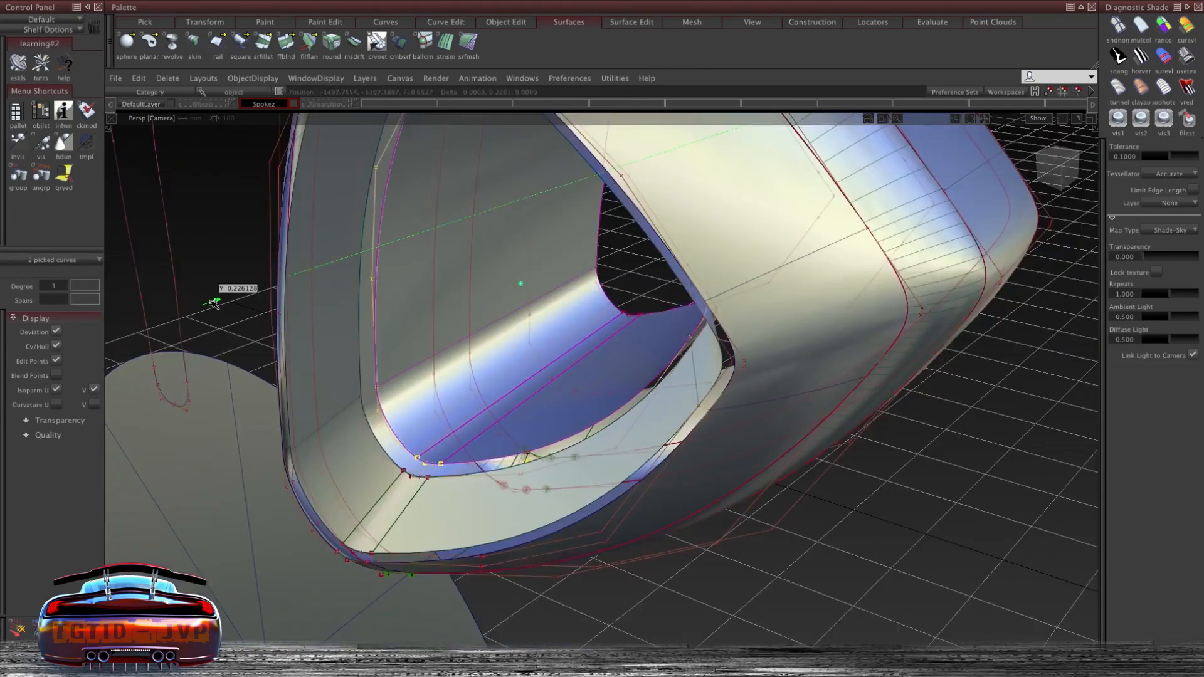
{"action": "left_click_drag", "start_coordinate": [215, 304], "coordinate": [596, 263], "text": "alt+shift"}
- Blend the inner skin edges into the spoke with a Freeform Blend, G1 Tangent on both sides
{"action": "left_click", "coordinate": [601, 353]}
{"action": "left_click_drag", "start_coordinate": [564, 342], "coordinate": [448, 433], "text": "alt+shift"}
{"action": "left_click", "coordinate": [448, 433]}
{"action": "right_click_drag", "start_coordinate": [398, 457], "coordinate": [410, 446], "text": "alt+shift"}
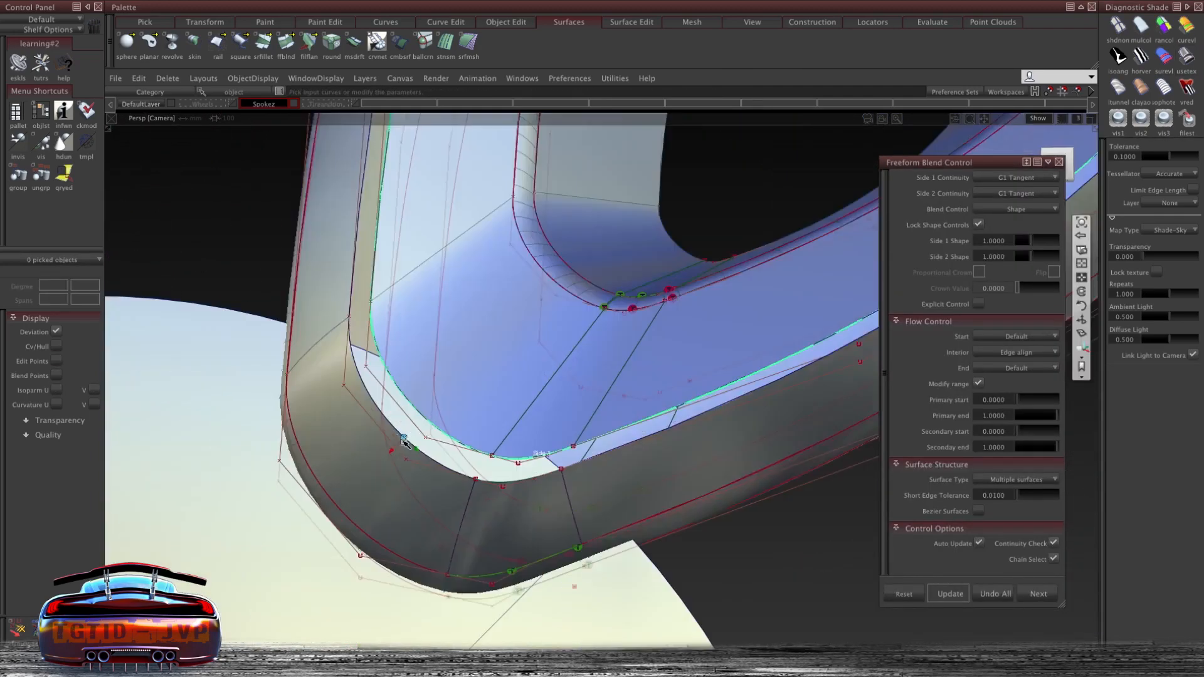
{"action": "left_click_drag", "start_coordinate": [865, 314], "coordinate": [440, 444], "text": "alt+shift"}
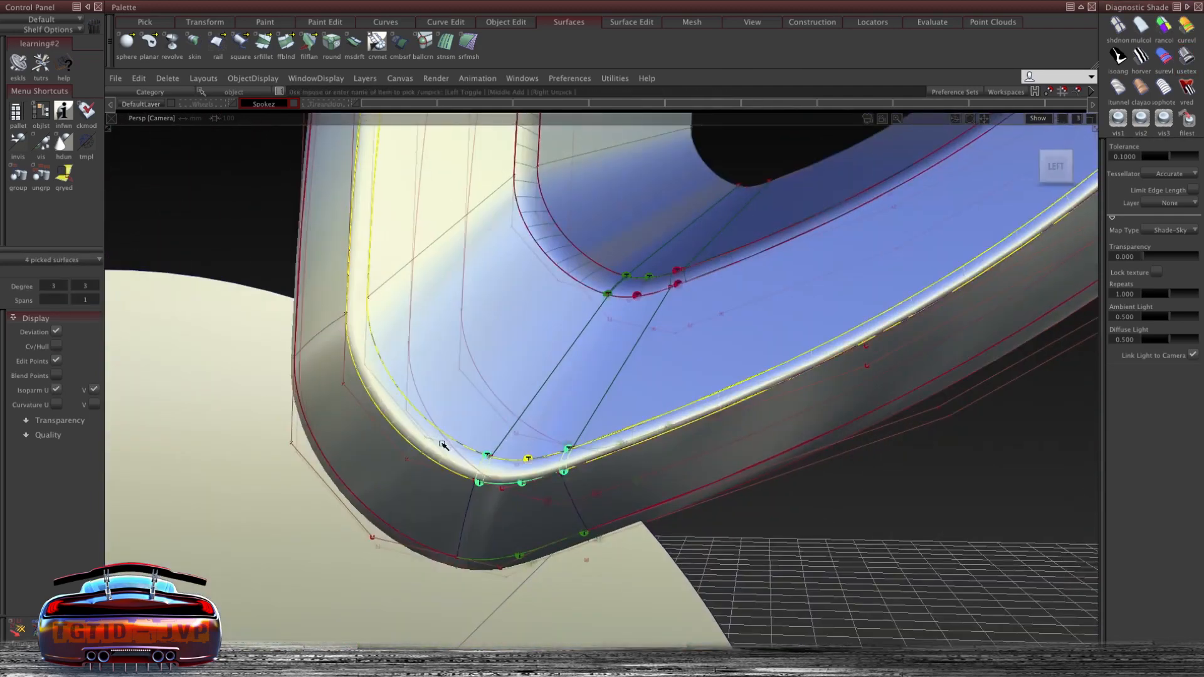
{"action": "left_click_drag", "start_coordinate": [866, 349], "coordinate": [327, 277], "text": "alt+shift"}
{"action": "left_click_drag", "start_coordinate": [378, 319], "coordinate": [505, 321], "text": "alt+shift"}
{"action": "left_click_drag", "start_coordinate": [668, 313], "coordinate": [709, 271], "text": "alt+shift"}
{"action": "left_click_drag", "start_coordinate": [708, 271], "coordinate": [574, 286], "text": "ctrl+shift"}
{"action": "right_click_drag", "start_coordinate": [688, 202], "coordinate": [645, 317], "text": "alt+shift"}
{"action": "left_click_drag", "start_coordinate": [645, 317], "coordinate": [740, 276], "text": "alt+shift"}
- Blend the remaining corner edges with another G1 Tangent Freeform Blend
{"action": "right_click_drag", "start_coordinate": [868, 178], "coordinate": [865, 148], "text": "ctrl+shift"}
{"action": "left_click", "coordinate": [777, 401]}
{"action": "left_click", "coordinate": [734, 423]}
{"action": "left_click_drag", "start_coordinate": [734, 423], "coordinate": [618, 351], "text": "alt+shift"}
{"action": "right_click_drag", "start_coordinate": [617, 351], "coordinate": [646, 188], "text": "alt+shift"}
{"action": "left_click_drag", "start_coordinate": [646, 188], "coordinate": [591, 186], "text": "ctrl+shift"}
{"action": "right_click_drag", "start_coordinate": [591, 185], "coordinate": [527, 174], "text": "ctrl+shift"}
{"action": "left_click_drag", "start_coordinate": [840, 235], "coordinate": [529, 266], "text": "alt+shift"}
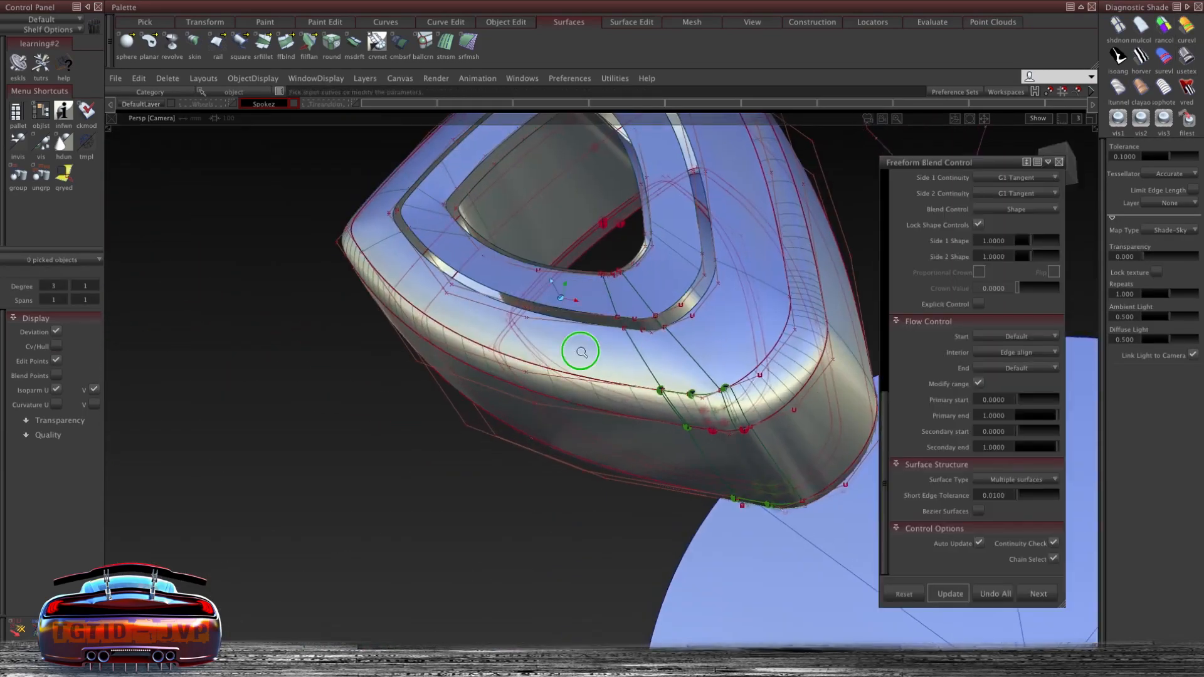
{"action": "left_click_drag", "start_coordinate": [575, 350], "coordinate": [239, 582], "text": "alt+shift"}
{"action": "right_click_drag", "start_coordinate": [777, 290], "coordinate": [776, 251], "text": "ctrl+shift"}
{"action": "left_click", "coordinate": [761, 226]}
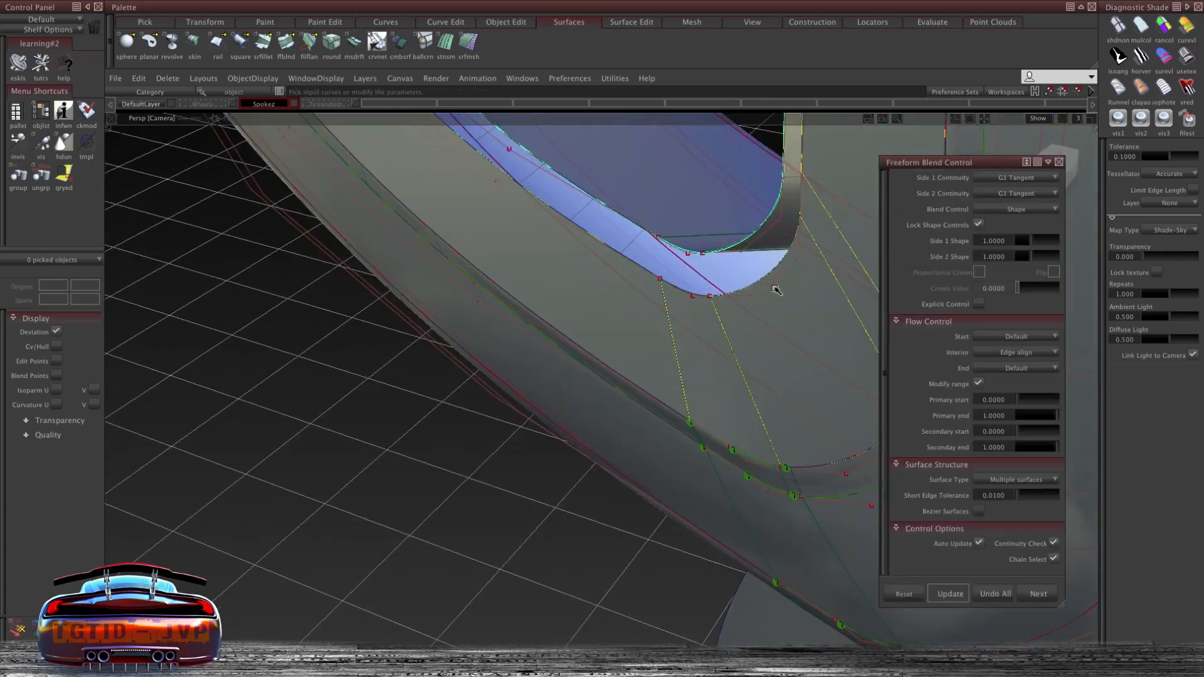
{"action": "right_click_drag", "start_coordinate": [526, 364], "coordinate": [521, 220], "text": "alt+shift"}
{"action": "left_click_drag", "start_coordinate": [521, 220], "coordinate": [545, 156], "text": "alt+shift"}
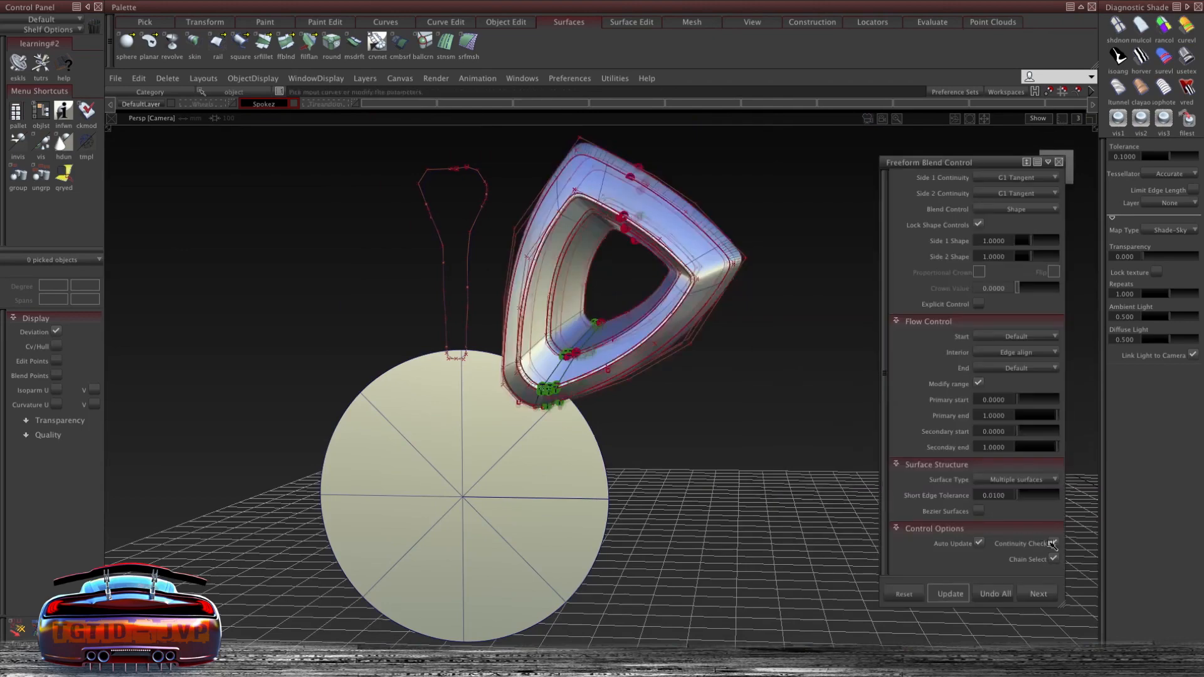
{"action": "left_click", "coordinate": [621, 301]}
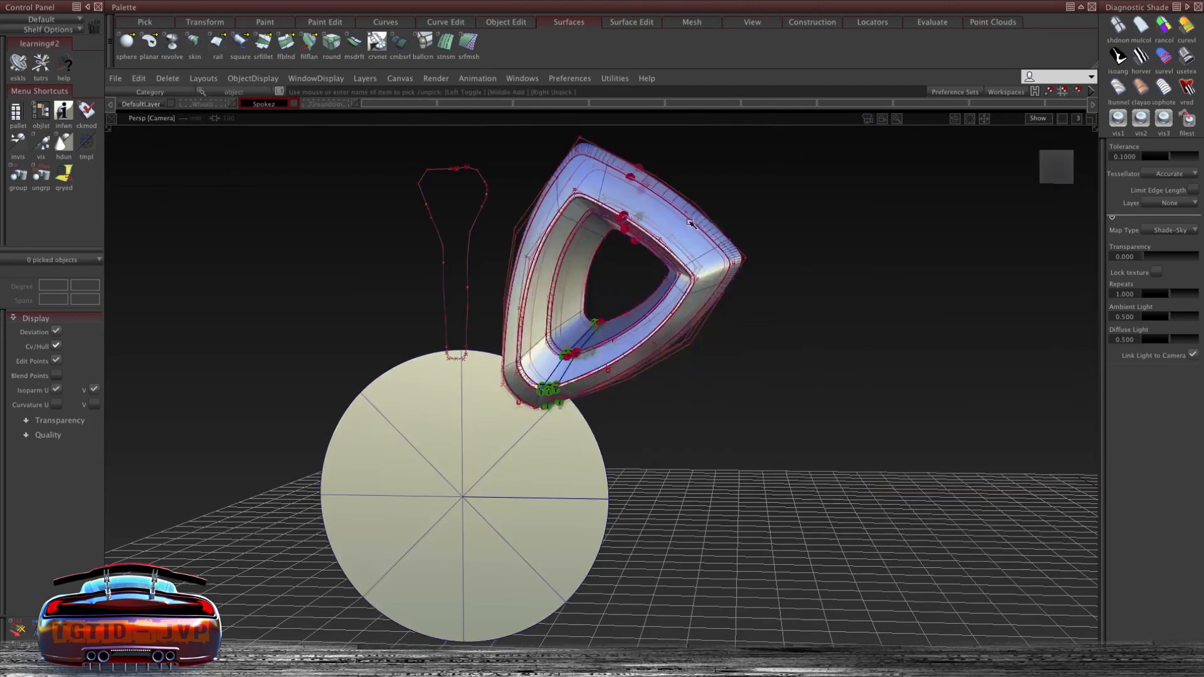
- Examine the completed spoke from several angles
{"action": "left_click_drag", "start_coordinate": [691, 223], "coordinate": [745, 221], "text": "alt+shift"}
{"action": "left_click_drag", "start_coordinate": [440, 274], "coordinate": [439, 351], "text": "alt+shift"}
{"action": "left_click_drag", "start_coordinate": [477, 238], "coordinate": [477, 157], "text": "alt+shift"}
{"action": "left_click", "coordinate": [702, 140]}
{"action": "left_click_drag", "start_coordinate": [701, 140], "coordinate": [763, 237], "text": "alt+shift"}
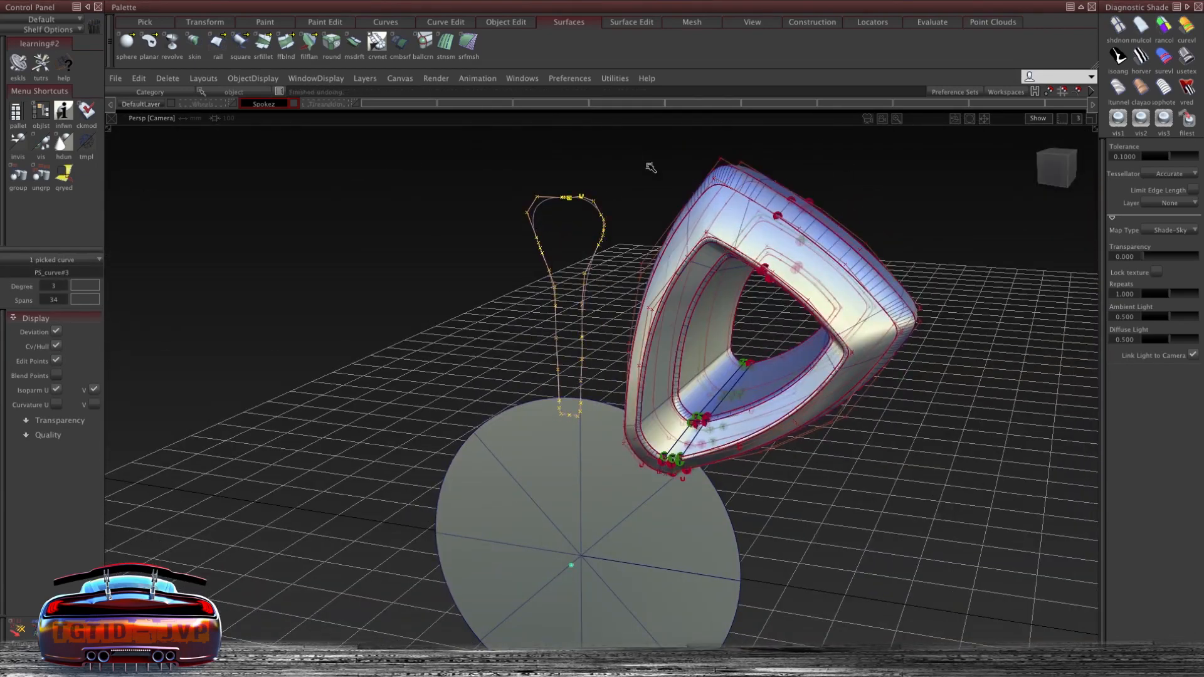
{"action": "left_click_drag", "start_coordinate": [739, 139], "coordinate": [619, 355], "text": "alt+shift"}
{"action": "left_click", "coordinate": [564, 125]}
{"action": "middle_click_drag", "start_coordinate": [573, 282], "coordinate": [580, 434], "text": "ctrl+shift"}
{"action": "left_click_drag", "start_coordinate": [668, 378], "coordinate": [588, 300], "text": "alt+shift"}
{"action": "left_click", "coordinate": [587, 300]}
{"action": "left_click_drag", "start_coordinate": [699, 190], "coordinate": [679, 342], "text": "ctrl+shift"}
- Select the next spoke's section curves and move them along Y in the top view
{"action": "left_click", "coordinate": [720, 242]}
{"action": "middle_click_drag", "start_coordinate": [682, 210], "coordinate": [683, 264], "text": "ctrl+shift"}
{"action": "left_click", "coordinate": [567, 274]}
{"action": "left_click", "coordinate": [717, 268]}
{"action": "left_click", "coordinate": [645, 217]}
{"action": "left_click", "coordinate": [651, 345]}
{"action": "left_click_drag", "start_coordinate": [635, 347], "coordinate": [625, 264], "text": "ctrl+shift"}
{"action": "left_click", "coordinate": [641, 327]}
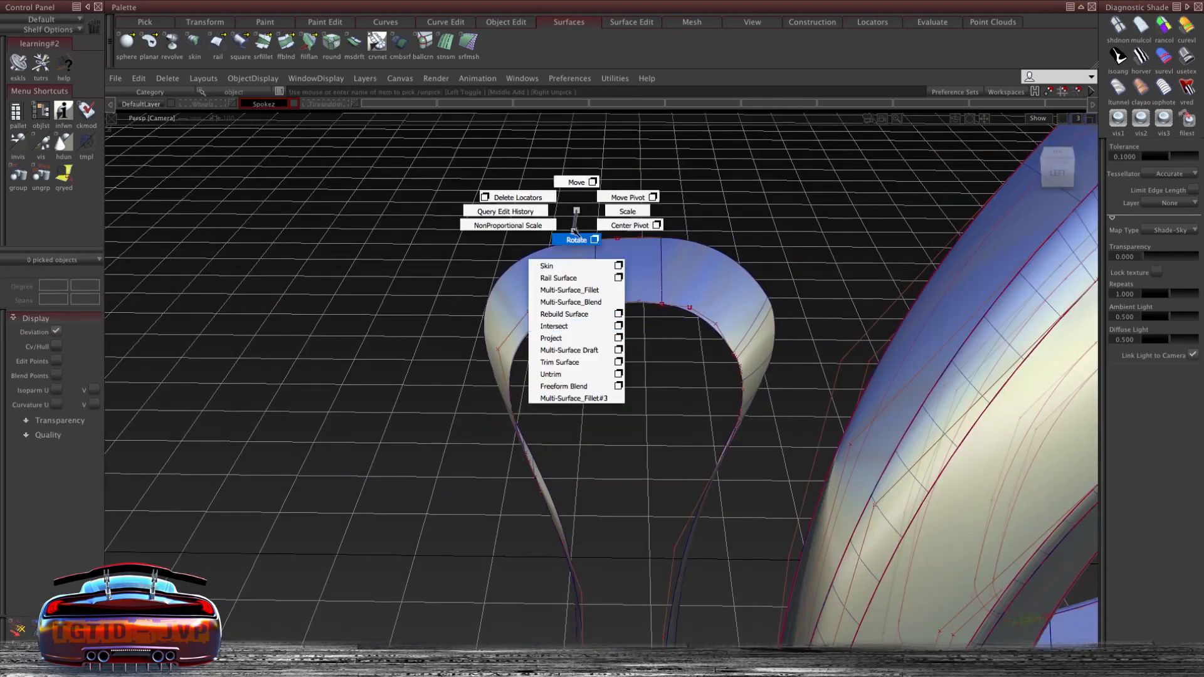
{"action": "left_click", "coordinate": [638, 263]}
{"action": "left_click_drag", "start_coordinate": [653, 161], "coordinate": [364, 262], "text": "alt+shift"}
{"action": "key", "text": "F8"}
{"action": "left_click_drag", "start_coordinate": [700, 200], "coordinate": [639, 345], "text": "alt+shift"}
{"action": "key", "text": "F5"}
{"action": "middle_click_drag", "start_coordinate": [652, 257], "coordinate": [685, 260]}
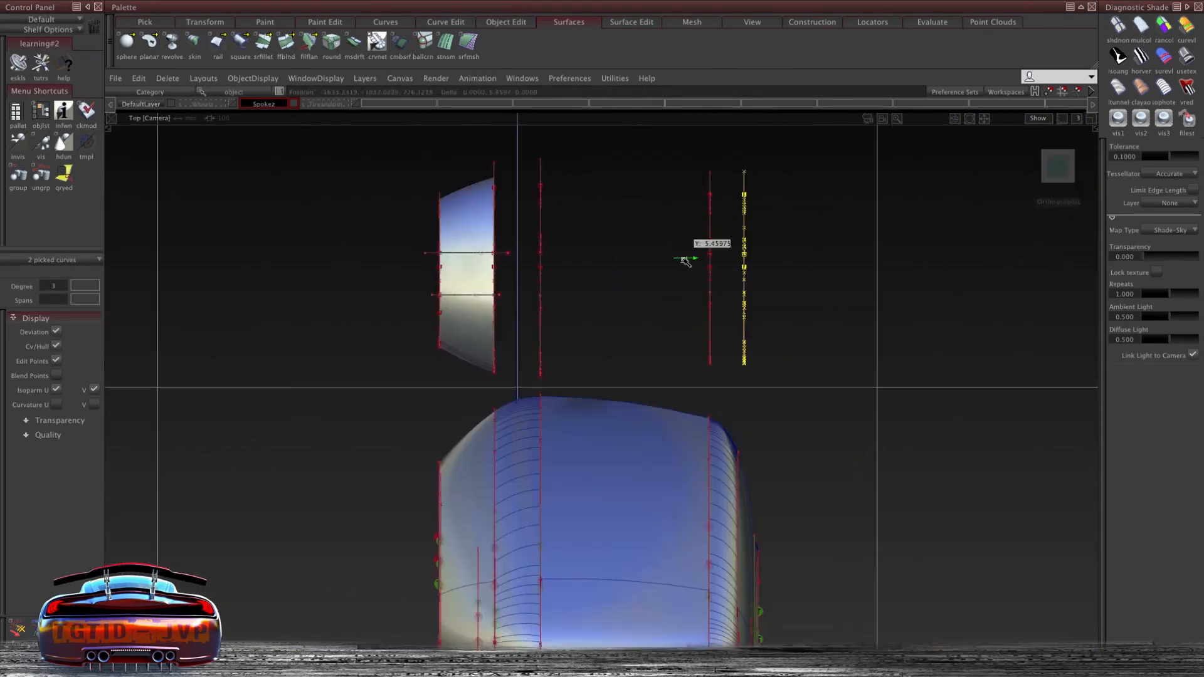
- Skin a surface between the spoke's section curves
{"action": "right_click_drag", "start_coordinate": [356, 250], "coordinate": [402, 244], "text": "ctrl+shift"}
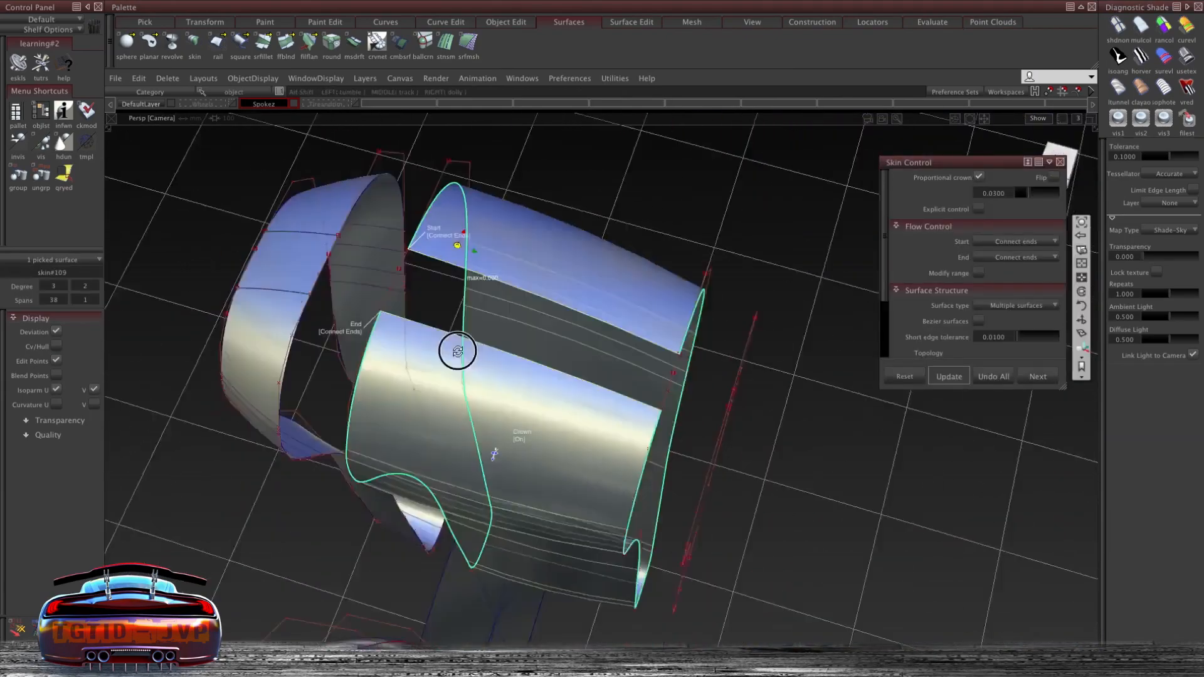
{"action": "left_click_drag", "start_coordinate": [458, 351], "coordinate": [502, 330], "text": "alt+shift"}
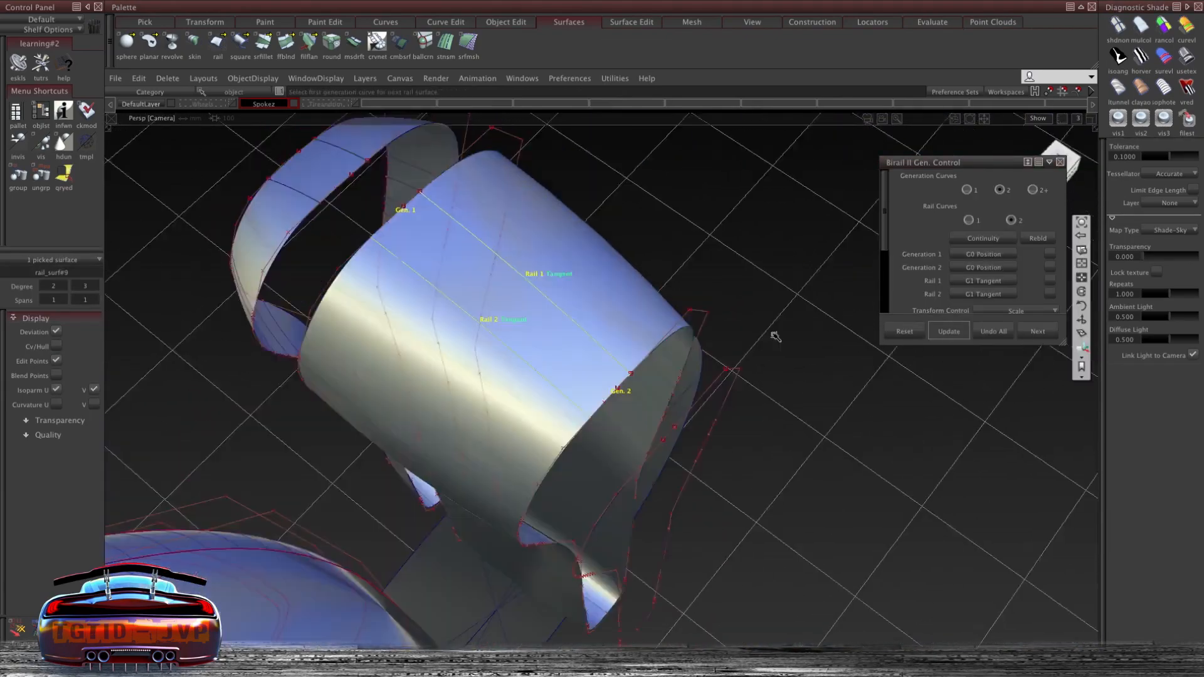
- Create a two-rail Birail surface with G0 Position generation curves and G1 Tangent rails
{"action": "left_click_drag", "start_coordinate": [775, 336], "coordinate": [594, 312], "text": "alt+shift"}
{"action": "left_click_drag", "start_coordinate": [434, 236], "coordinate": [445, 293], "text": "ctrl+shift"}
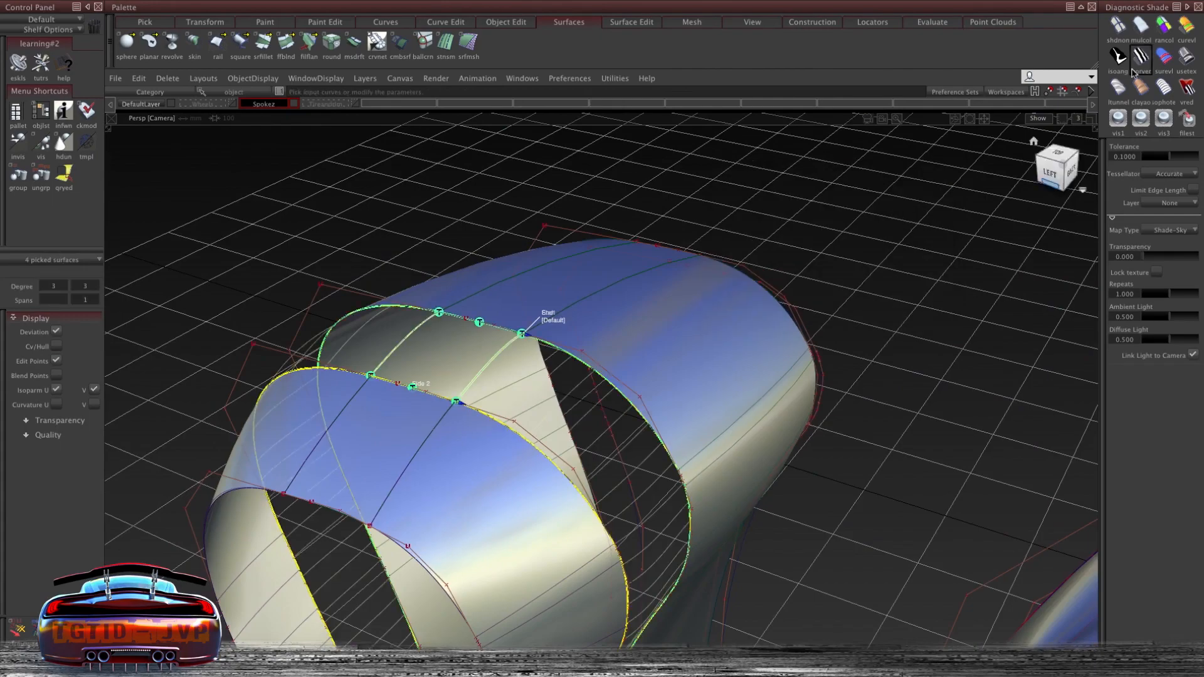
- Blend the new skin edges into the neighbouring surfaces with a Freeform Blend
{"action": "left_click_drag", "start_coordinate": [790, 370], "coordinate": [548, 339], "text": "alt+shift"}
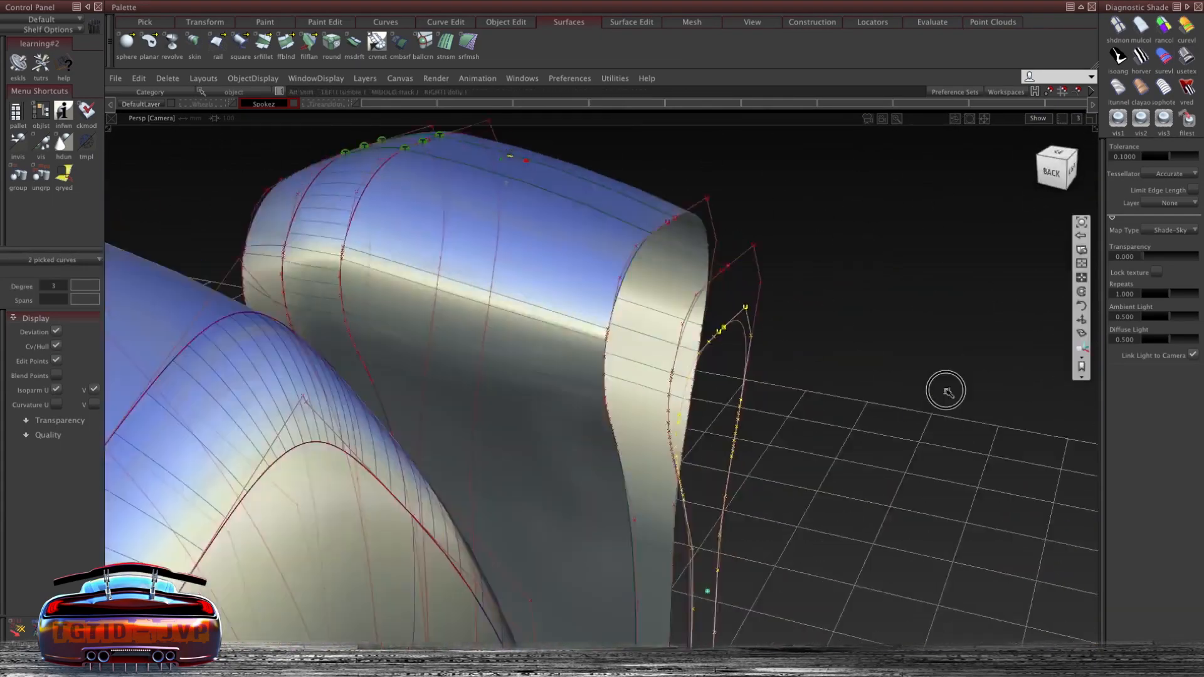
{"action": "left_click_drag", "start_coordinate": [945, 390], "coordinate": [784, 298], "text": "alt+shift"}
{"action": "right_click_drag", "start_coordinate": [785, 295], "coordinate": [788, 277]}
{"action": "right_click_drag", "start_coordinate": [713, 228], "coordinate": [758, 295], "text": "ctrl+shift"}
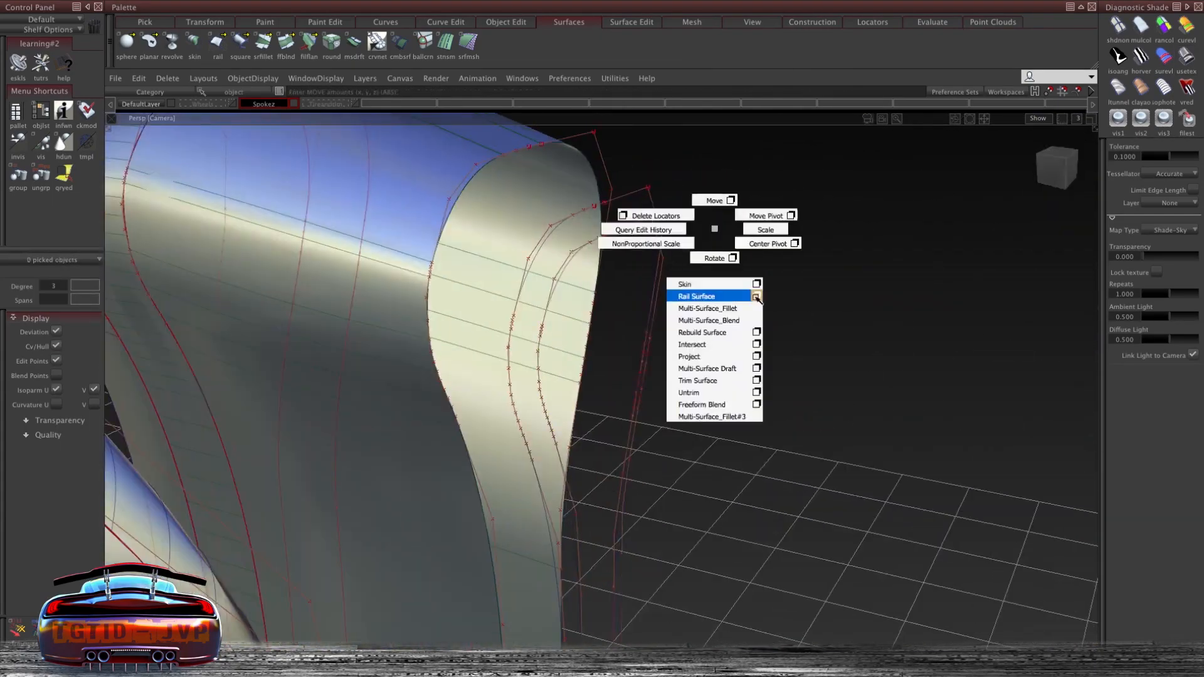
- Skin a surface across the top of the spoke's inner opening
{"action": "left_click", "coordinate": [603, 206]}
{"action": "left_click", "coordinate": [604, 236]}
{"action": "left_click", "coordinate": [1061, 163]}
{"action": "left_click_drag", "start_coordinate": [753, 181], "coordinate": [583, 219], "text": "alt+shift"}
{"action": "right_click_drag", "start_coordinate": [564, 207], "coordinate": [605, 270], "text": "ctrl+shift"}
{"action": "left_click", "coordinate": [459, 188]}
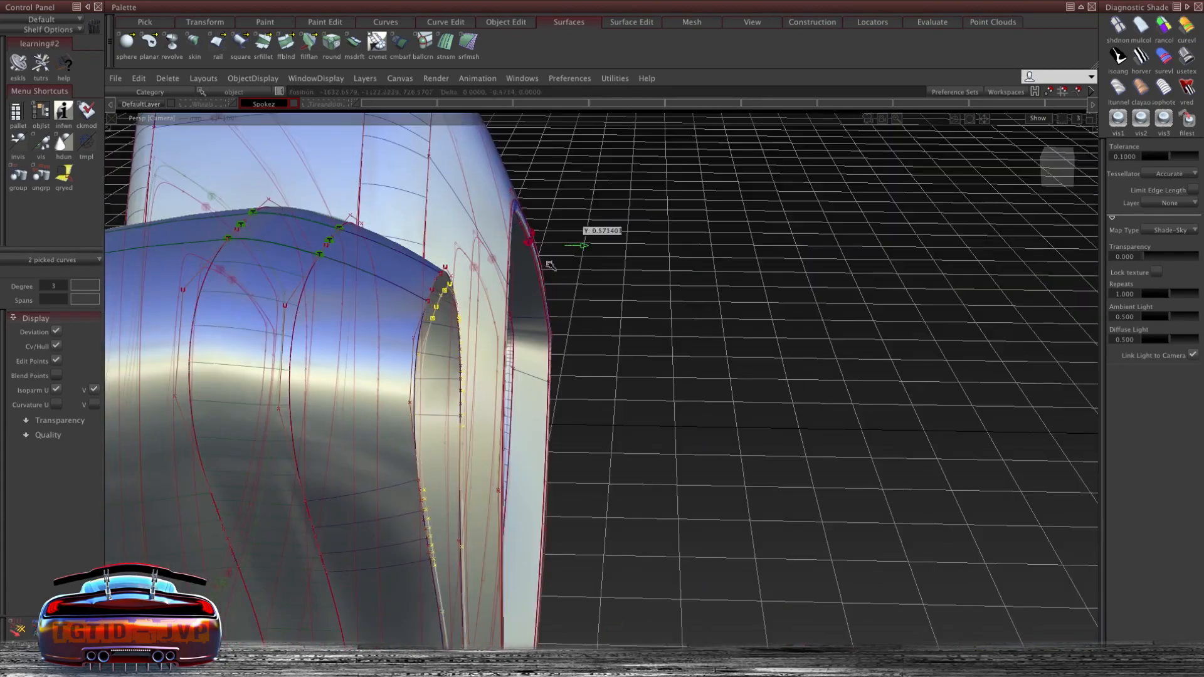
{"action": "left_click_drag", "start_coordinate": [602, 228], "coordinate": [316, 220], "text": "alt+shift"}
{"action": "left_click_drag", "start_coordinate": [320, 142], "coordinate": [301, 193], "text": "alt+shift"}
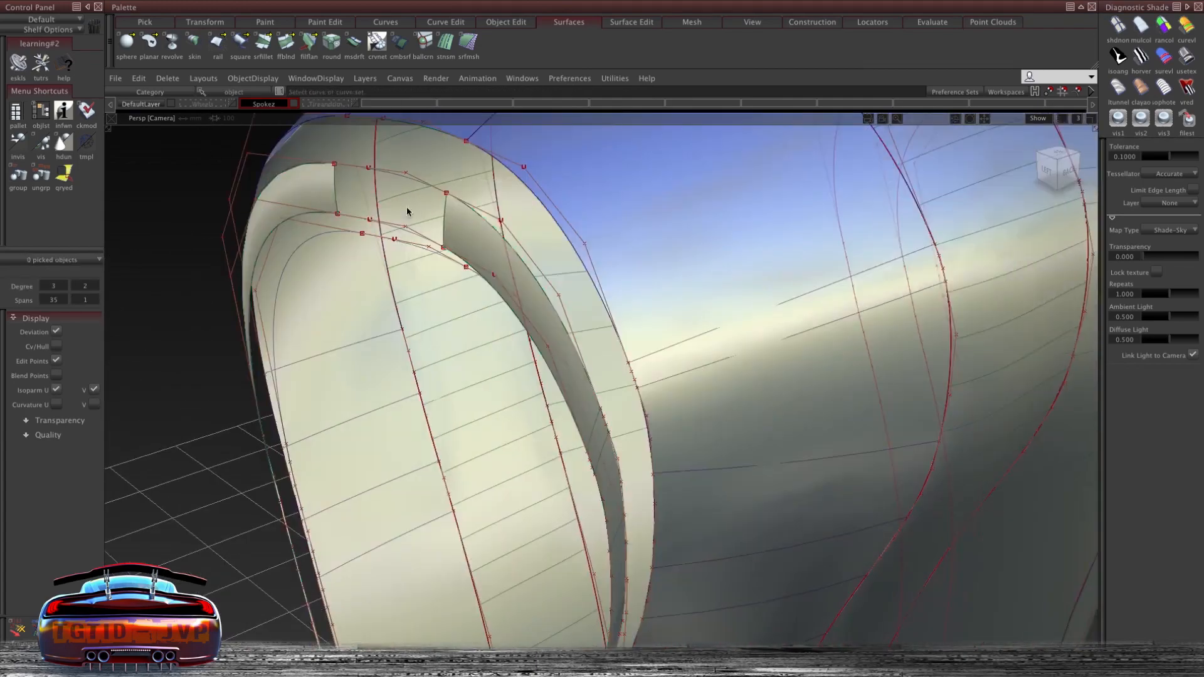
- Build a Birail surface along the inner opening's rim and skin the adjoining section
{"action": "left_click_drag", "start_coordinate": [332, 188], "coordinate": [349, 187], "text": "alt+shift"}
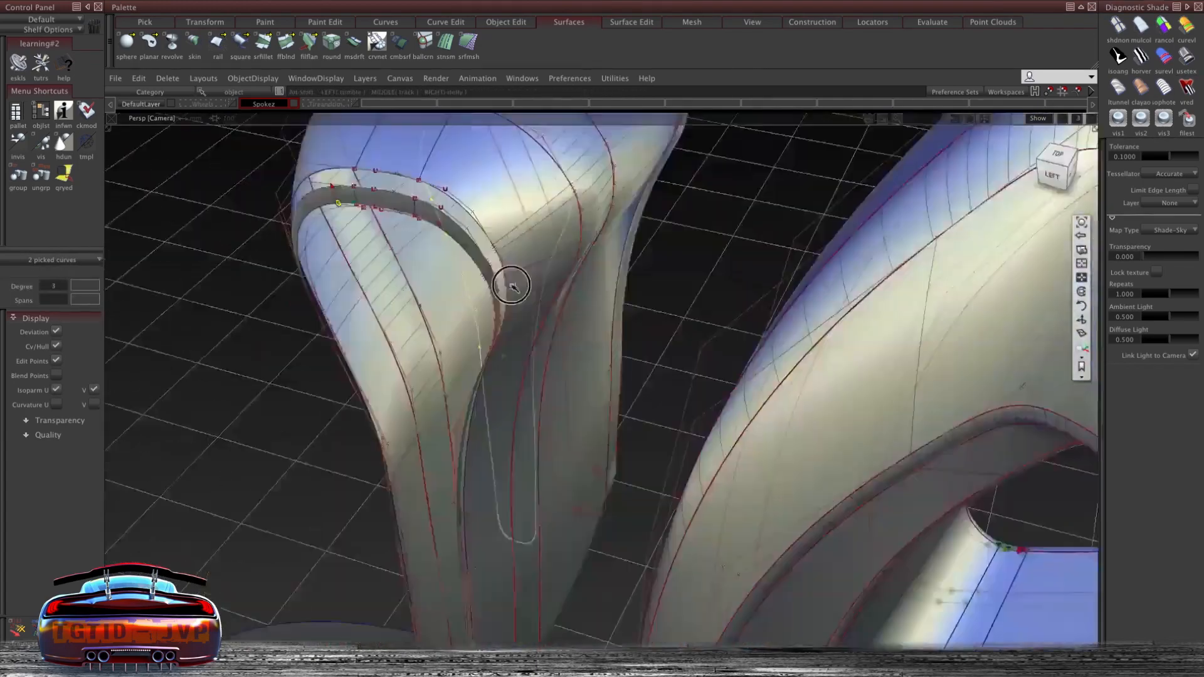
{"action": "left_click_drag", "start_coordinate": [511, 286], "coordinate": [437, 339], "text": "alt+shift"}
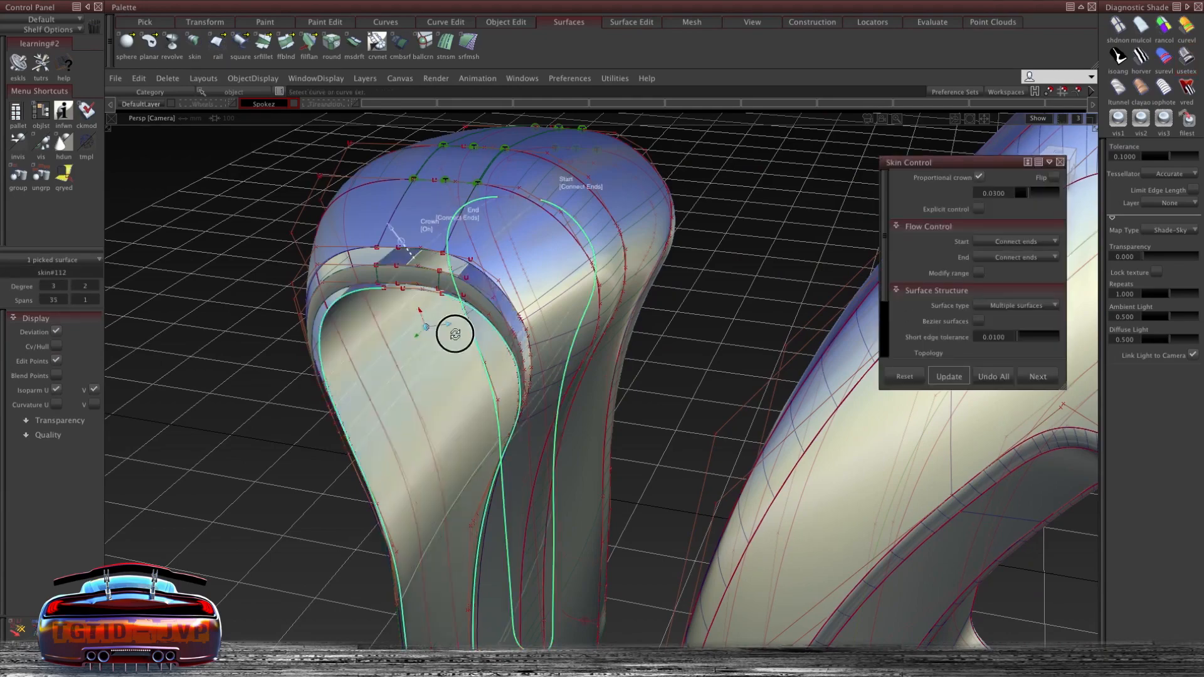
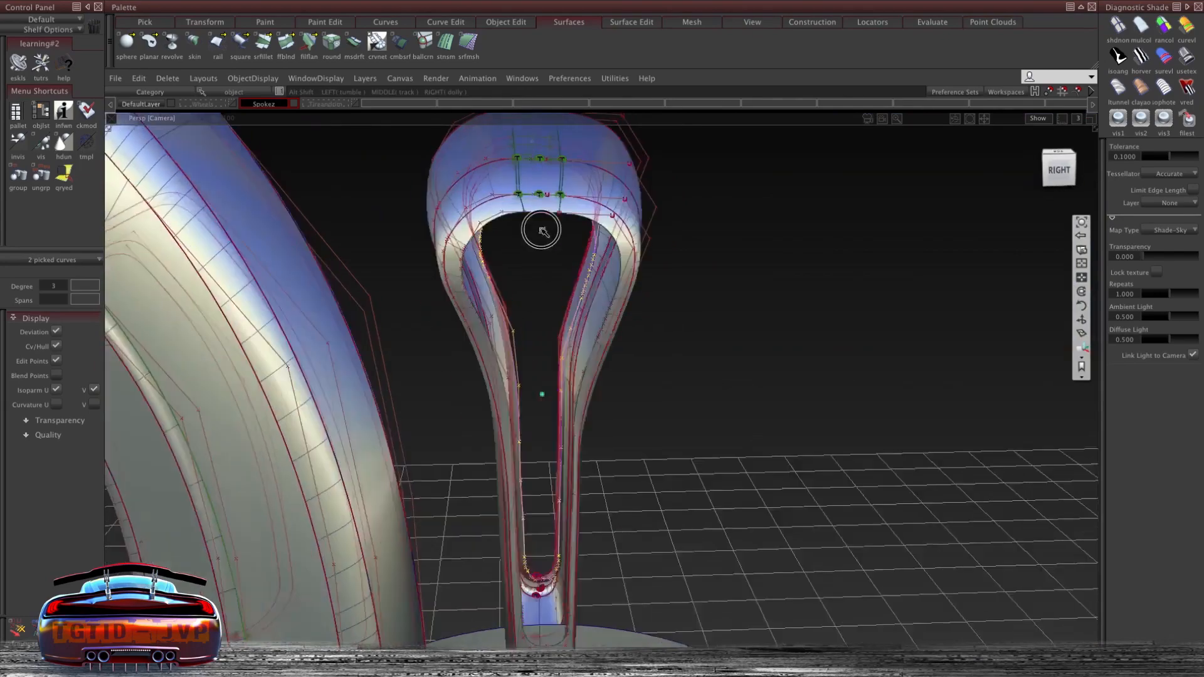
- Blend the new skin's top edge into the neighbouring spoke surface with a G1 Tangent Freeform Blend
{"action": "left_click_drag", "start_coordinate": [539, 226], "coordinate": [739, 304], "text": "alt+shift"}
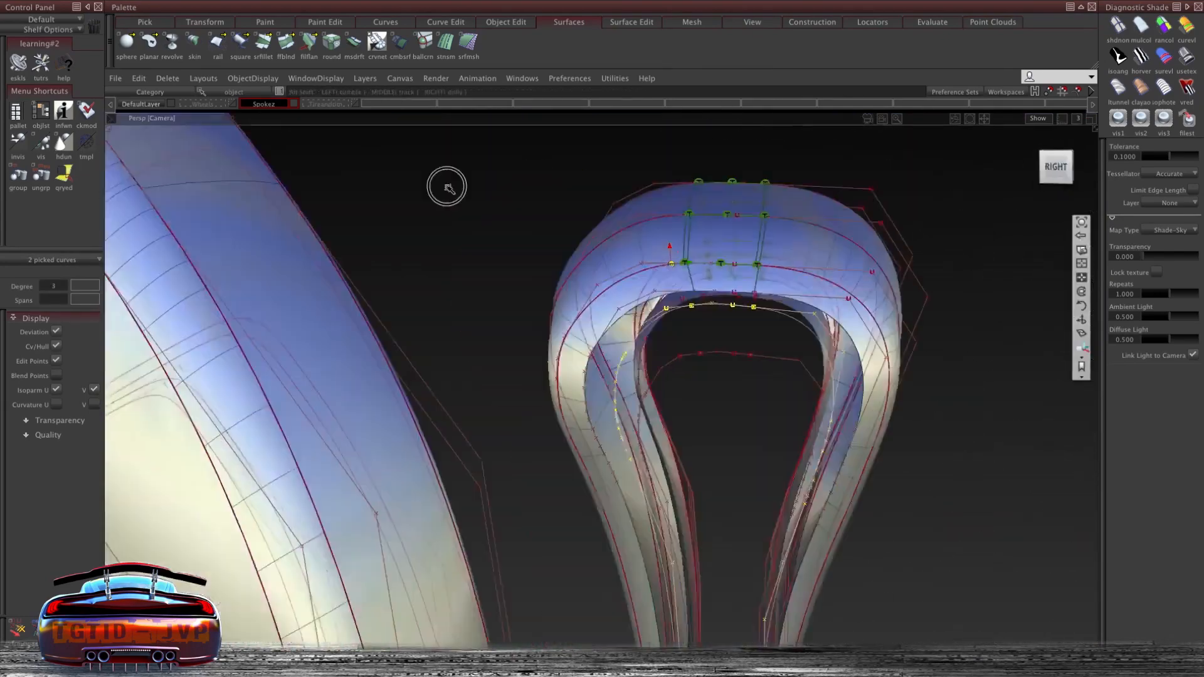
{"action": "right_click", "coordinate": [680, 317], "text": "ctrl+shift"}
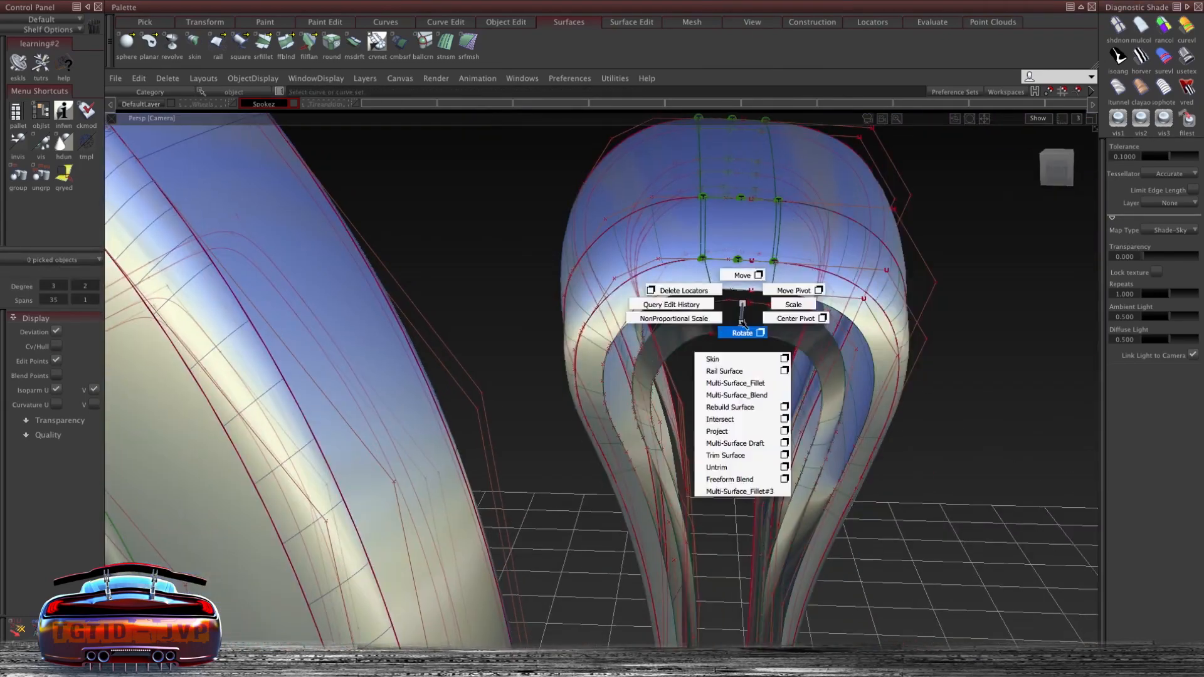
{"action": "left_click", "coordinate": [753, 341]}
{"action": "left_click_drag", "start_coordinate": [752, 341], "coordinate": [699, 311], "text": "alt+shift"}
{"action": "left_click", "coordinate": [699, 311]}
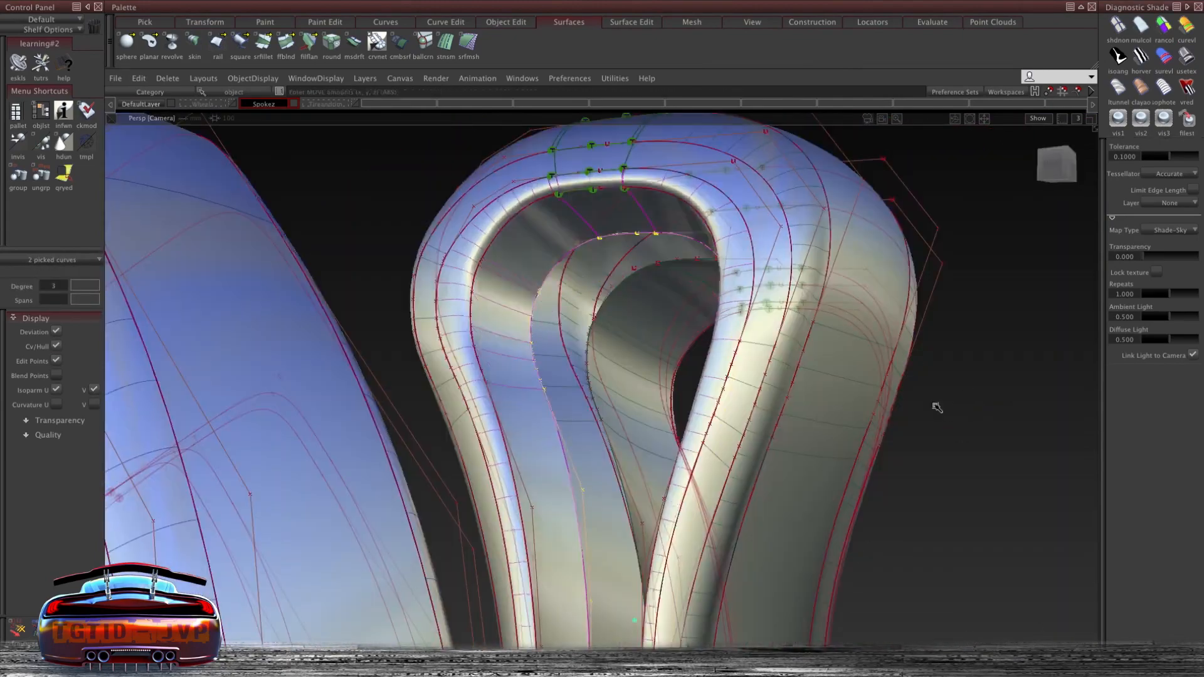
{"action": "left_click_drag", "start_coordinate": [935, 408], "coordinate": [585, 373], "text": "alt+shift"}
{"action": "left_click", "coordinate": [646, 151]}
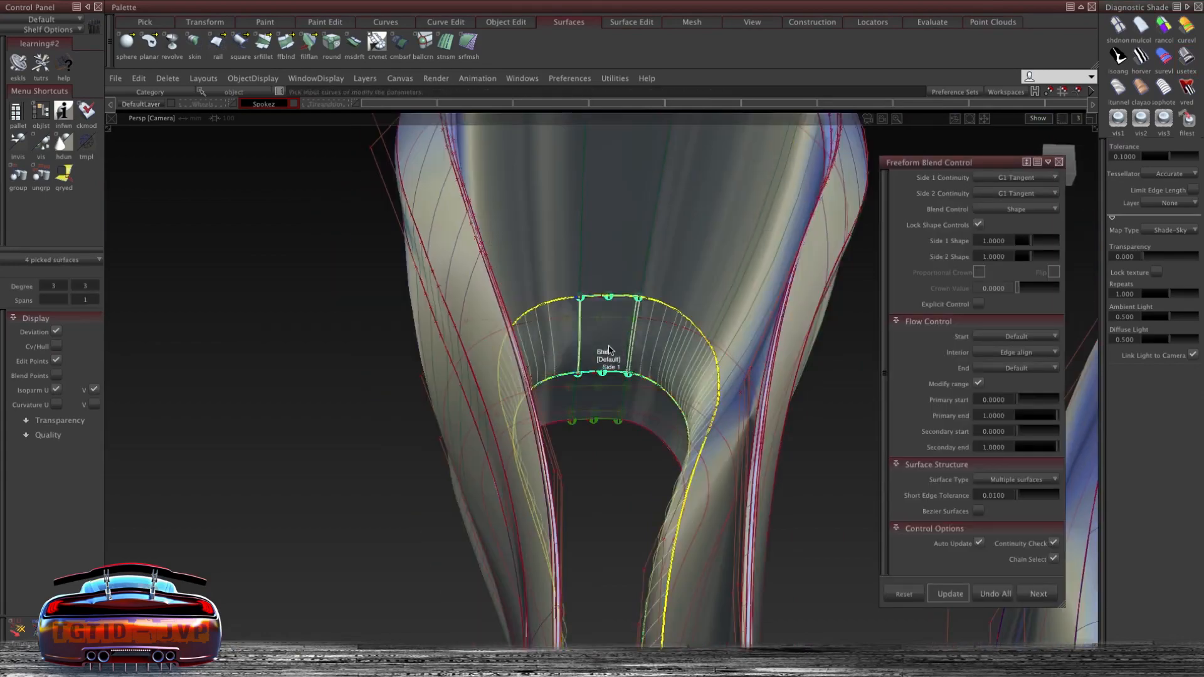
- Toggle the visibility of the Spokez and Trimandrim layers to isolate the spoke geometry
{"action": "right_click_drag", "start_coordinate": [608, 350], "coordinate": [537, 346], "text": "alt+shift"}
{"action": "left_click_drag", "start_coordinate": [537, 345], "coordinate": [464, 328], "text": "alt+shift"}
{"action": "left_click", "coordinate": [462, 334]}
{"action": "right_click_drag", "start_coordinate": [464, 328], "coordinate": [459, 276], "text": "alt+shift"}
{"action": "left_click_drag", "start_coordinate": [459, 276], "coordinate": [565, 272], "text": "alt+shift"}
{"action": "key", "text": "F6"}
{"action": "left_click", "coordinate": [260, 104]}
{"action": "left_click", "coordinate": [263, 145]}
{"action": "left_click", "coordinate": [313, 104]}
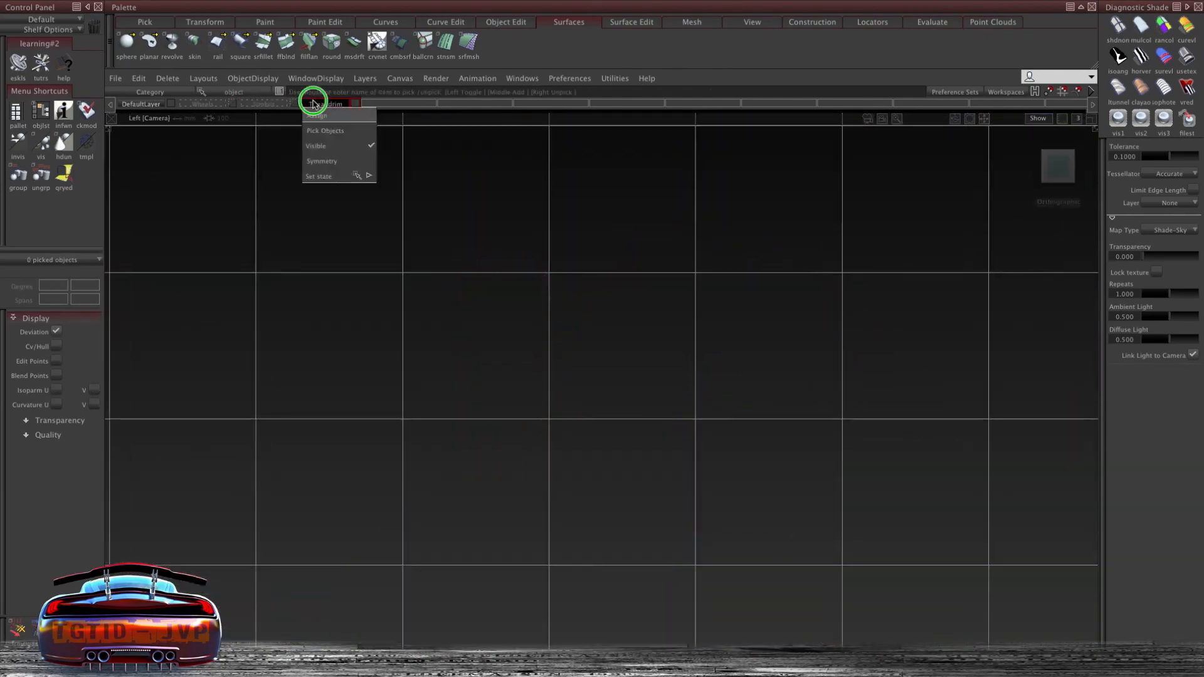
{"action": "left_click", "coordinate": [1118, 119]}
{"action": "right_click_drag", "start_coordinate": [457, 263], "coordinate": [422, 244], "text": "ctrl+shift"}
{"action": "left_click", "coordinate": [263, 105]}
{"action": "left_click", "coordinate": [266, 147]}
{"action": "left_click", "coordinate": [325, 104]}
{"action": "left_click", "coordinate": [341, 148]}
- Box-select objects and assign them to the Trimandrim layer
{"action": "key", "text": "F8"}
{"action": "mouse_move", "coordinate": [545, 220]}
{"action": "left_mouse_down", "text": "alt+shift"}
{"action": "mouse_move", "coordinate": [652, 283]}
{"action": "mouse_move", "coordinate": [633, 276]}
{"action": "left_mouse_up", "text": "alt+shift"}
{"action": "left_click", "coordinate": [326, 104]}
{"action": "left_click", "coordinate": [398, 193]}
{"action": "key", "text": "F6"}
{"action": "left_click", "coordinate": [325, 104]}
{"action": "left_click", "coordinate": [339, 118]}
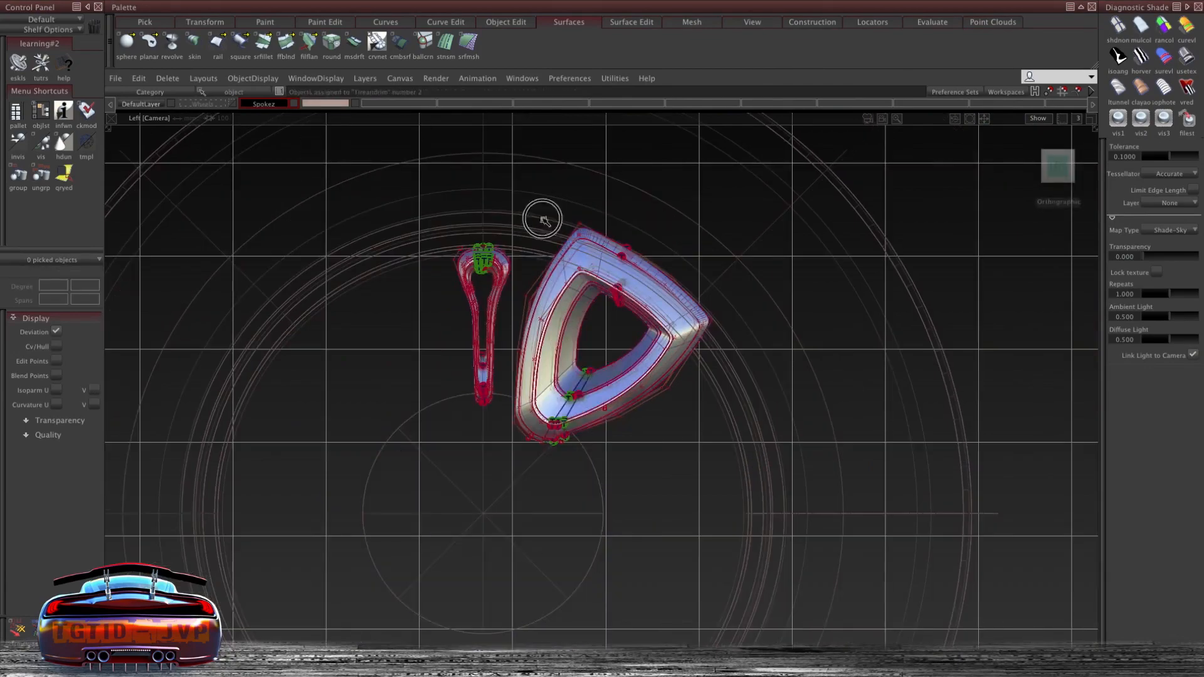
- Select the finished spoke surfaces and delete their construction history
{"action": "left_click_drag", "start_coordinate": [543, 220], "coordinate": [721, 448]}
{"action": "left_click", "coordinate": [139, 79]}
{"action": "key", "text": "F8"}
{"action": "left_click_drag", "start_coordinate": [567, 289], "coordinate": [595, 282], "text": "alt+shift"}
{"action": "left_click", "coordinate": [139, 78]}
{"action": "mouse_move", "coordinate": [164, 78]}
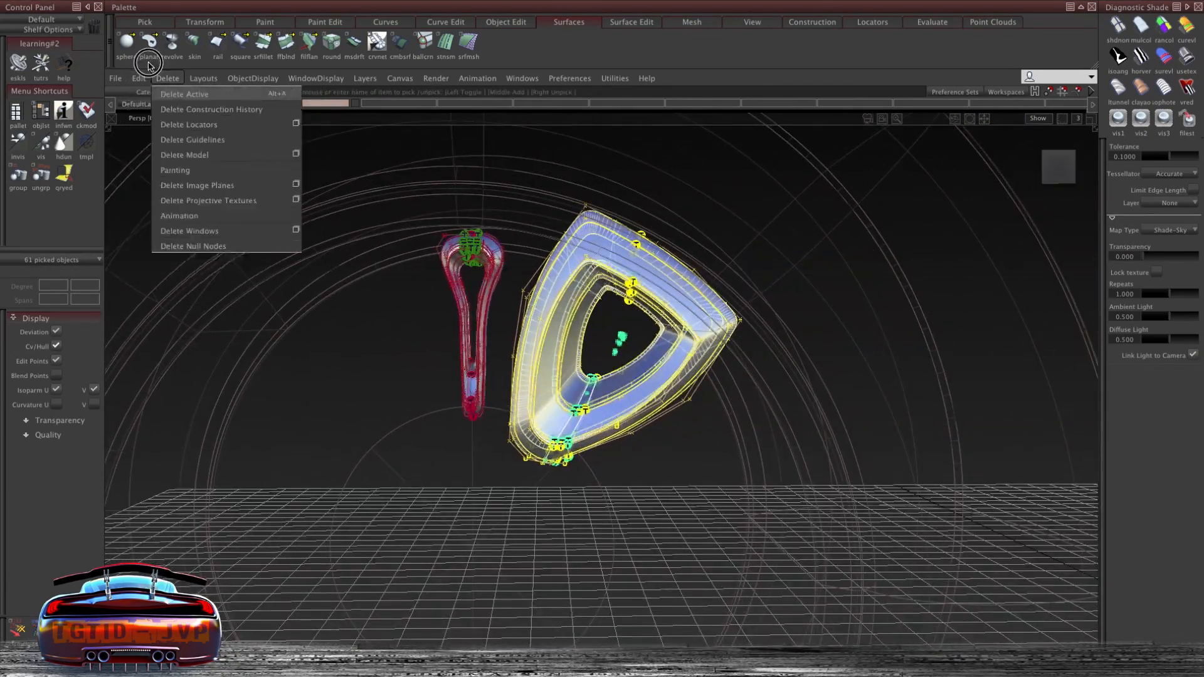
{"action": "left_click", "coordinate": [188, 98]}
{"action": "right_click_drag", "start_coordinate": [712, 225], "coordinate": [763, 214], "text": "ctrl+shift"}
{"action": "key", "text": "F6"}
{"action": "left_click_drag", "start_coordinate": [765, 225], "coordinate": [744, 237]}
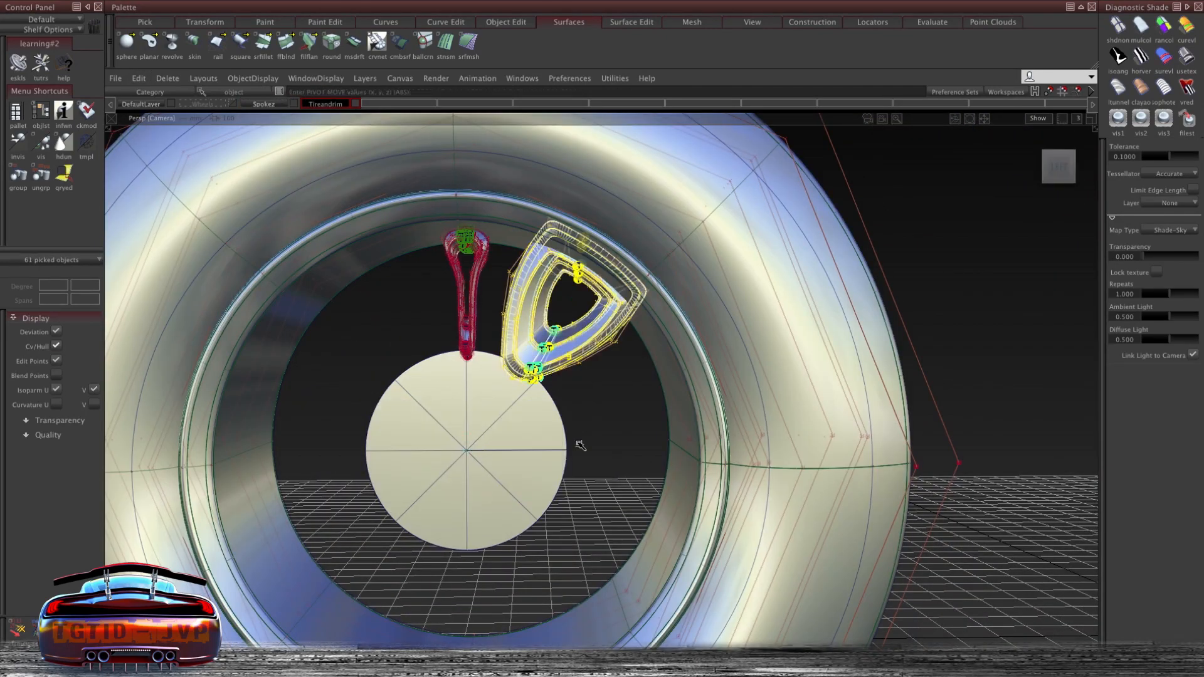
{"action": "left_click_drag", "start_coordinate": [613, 420], "coordinate": [591, 424]}
{"action": "left_click", "coordinate": [167, 78]}
{"action": "left_click", "coordinate": [193, 104]}
{"action": "left_click", "coordinate": [539, 347]}
{"action": "left_click_drag", "start_coordinate": [617, 375], "coordinate": [618, 373]}
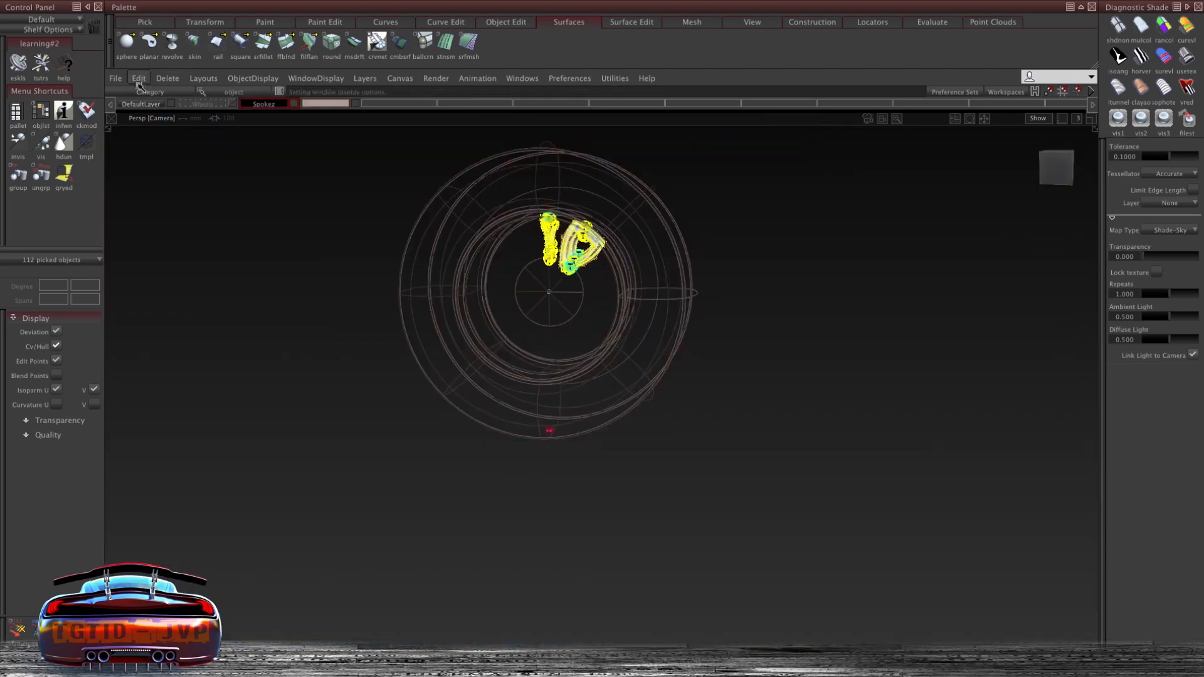
{"action": "left_click", "coordinate": [139, 79]}
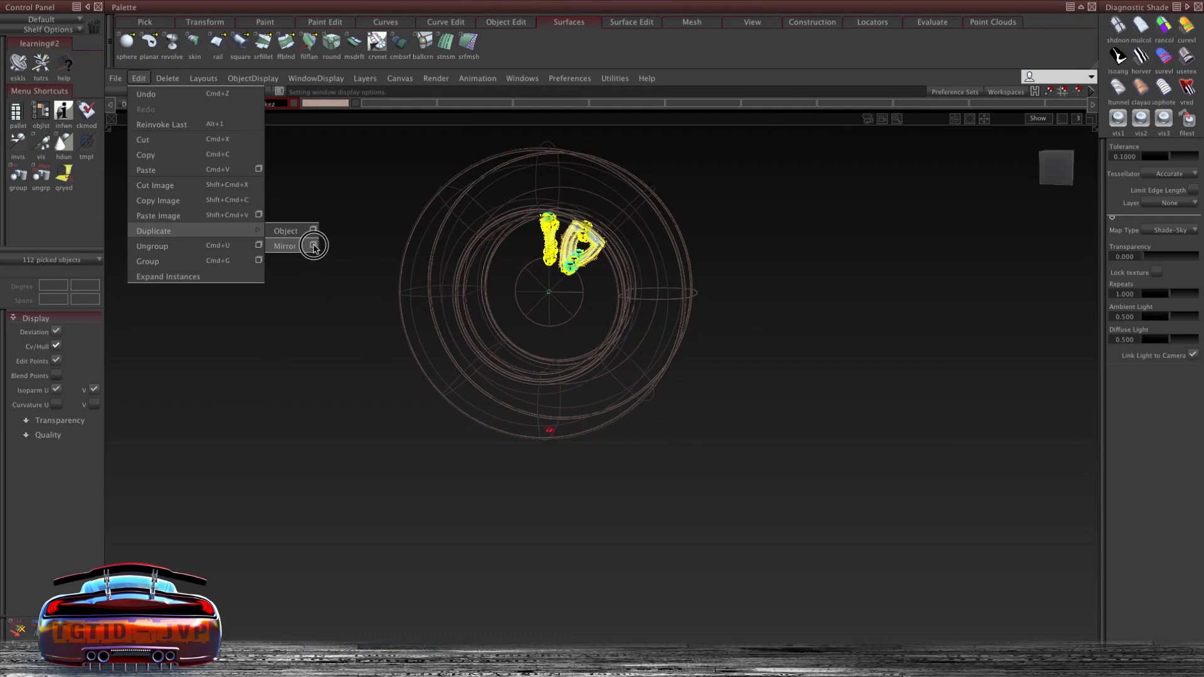
{"action": "left_click", "coordinate": [314, 246]}
{"action": "left_click_drag", "start_coordinate": [566, 193], "coordinate": [803, 184]}
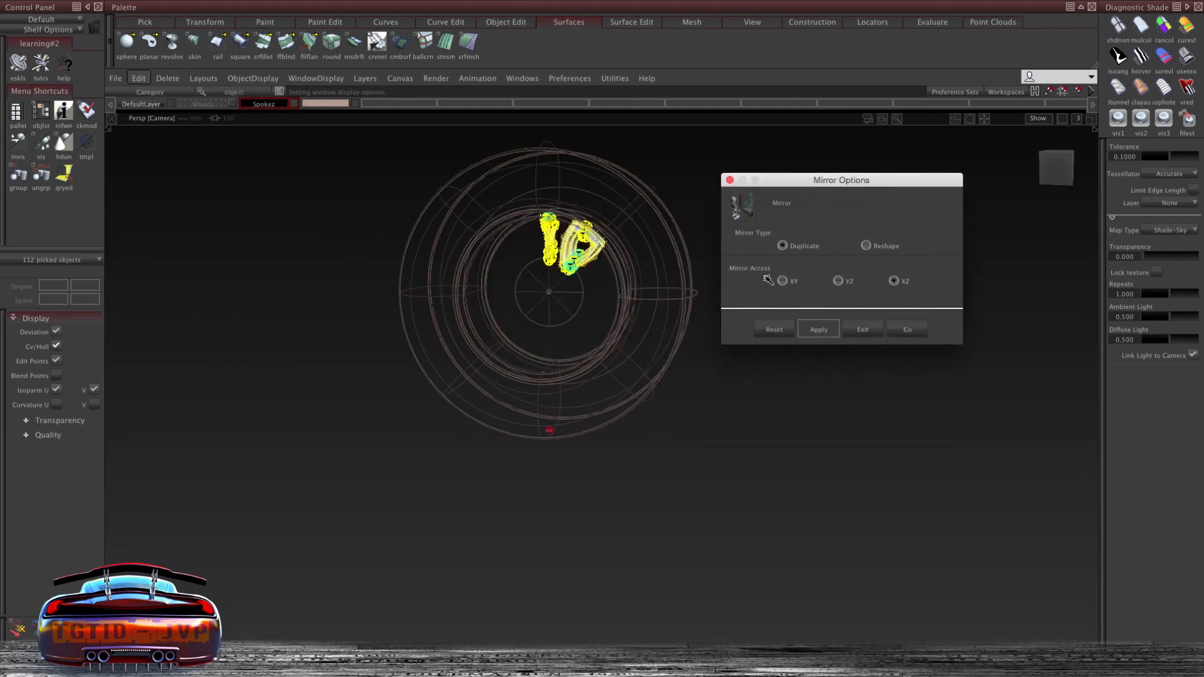
{"action": "left_click", "coordinate": [730, 181]}
{"action": "left_click", "coordinate": [138, 79]}
{"action": "mouse_move", "coordinate": [217, 239]}
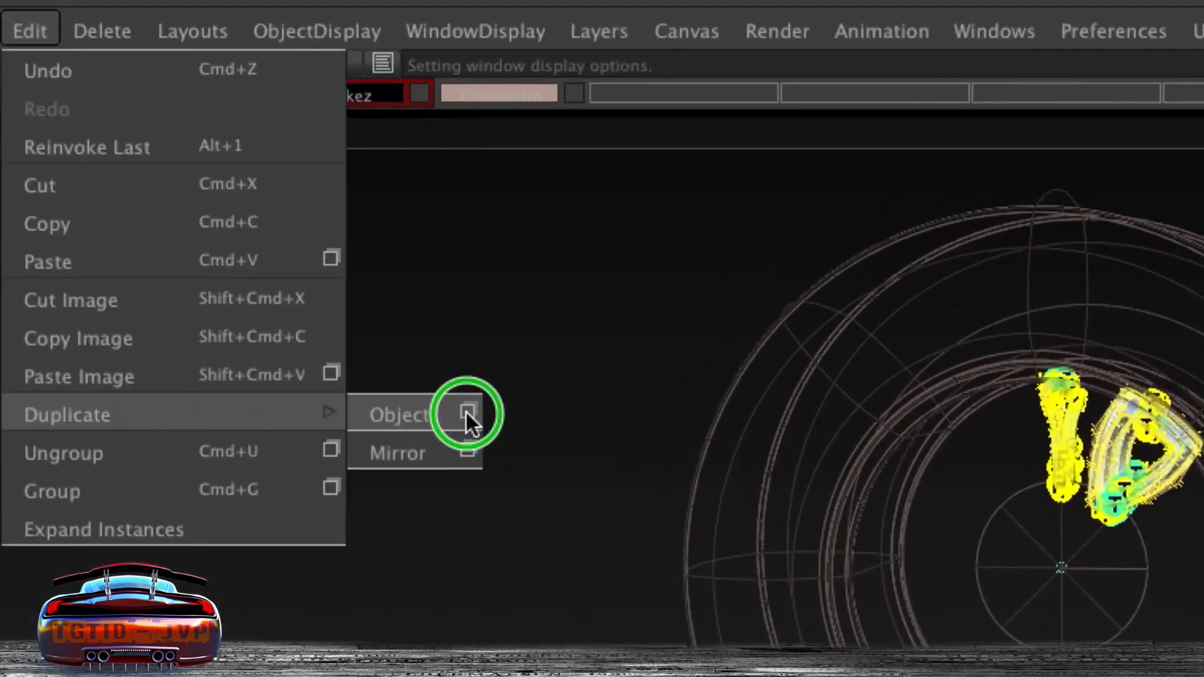
{"action": "left_click", "coordinate": [467, 412]}
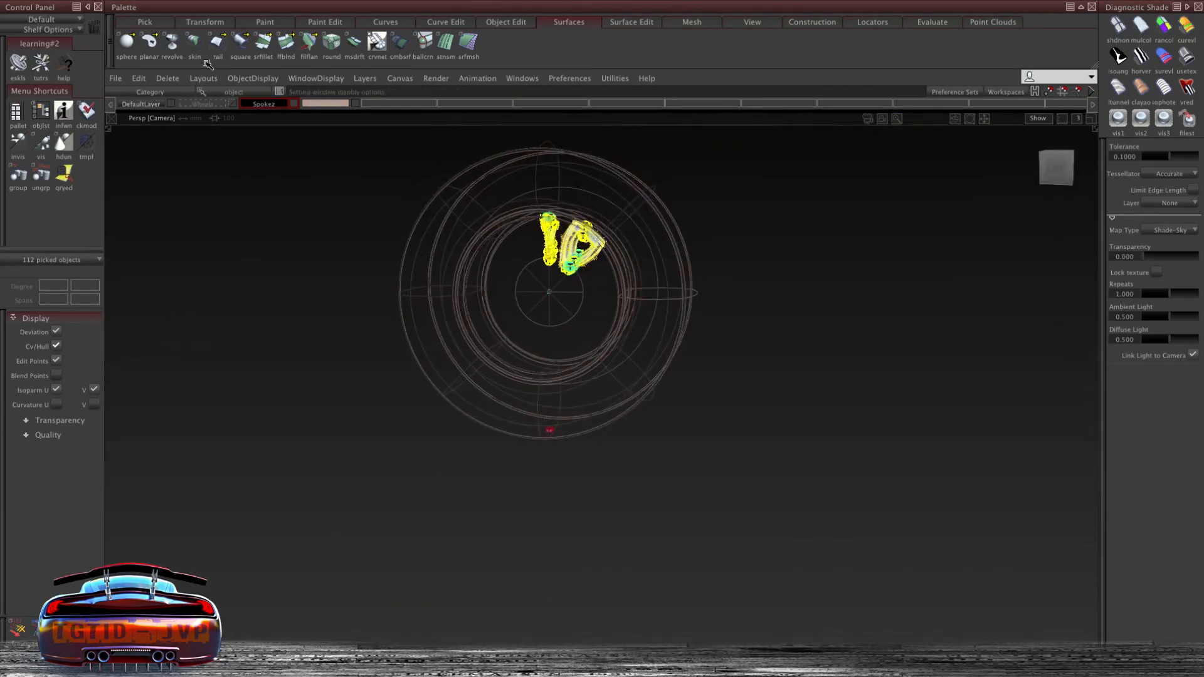
{"action": "left_click", "coordinate": [138, 79]}
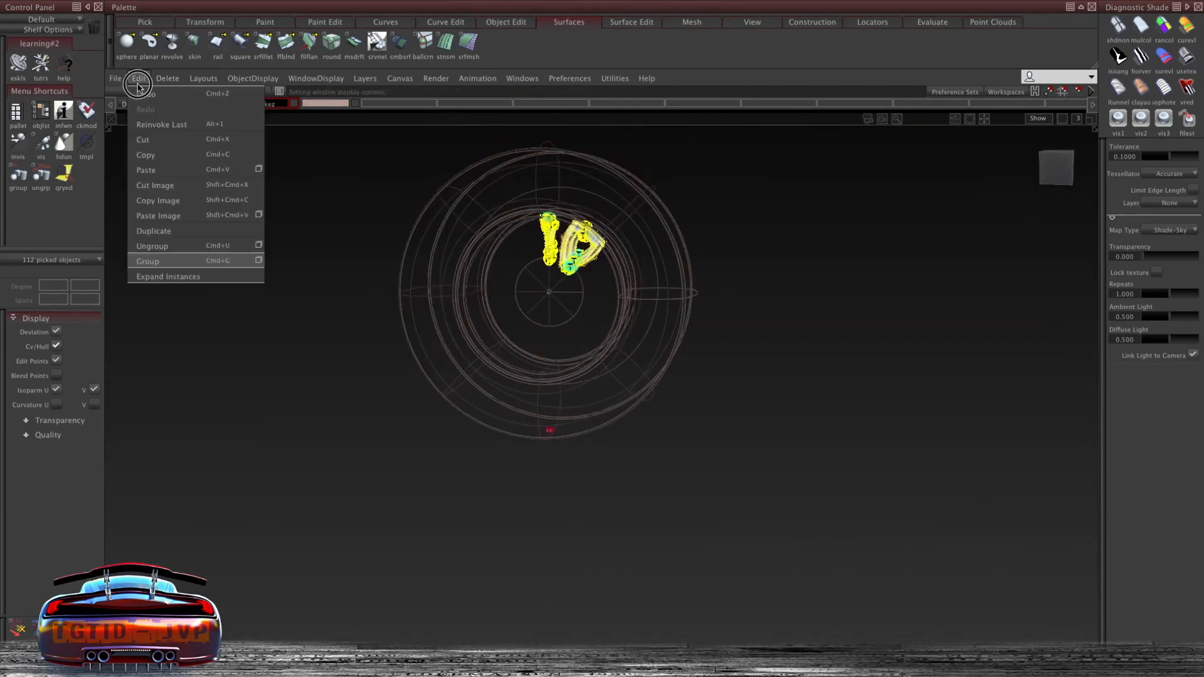
{"action": "left_click", "coordinate": [247, 226]}
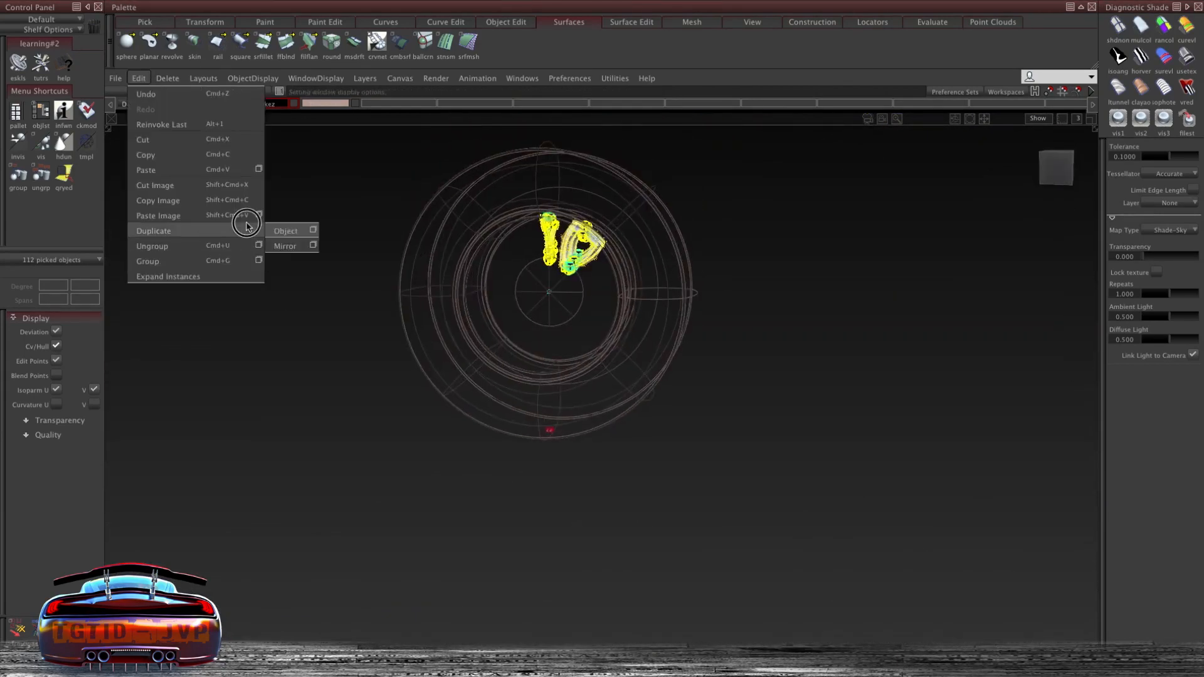
{"action": "left_click", "coordinate": [314, 246]}
{"action": "left_click_drag", "start_coordinate": [576, 199], "coordinate": [813, 190]}
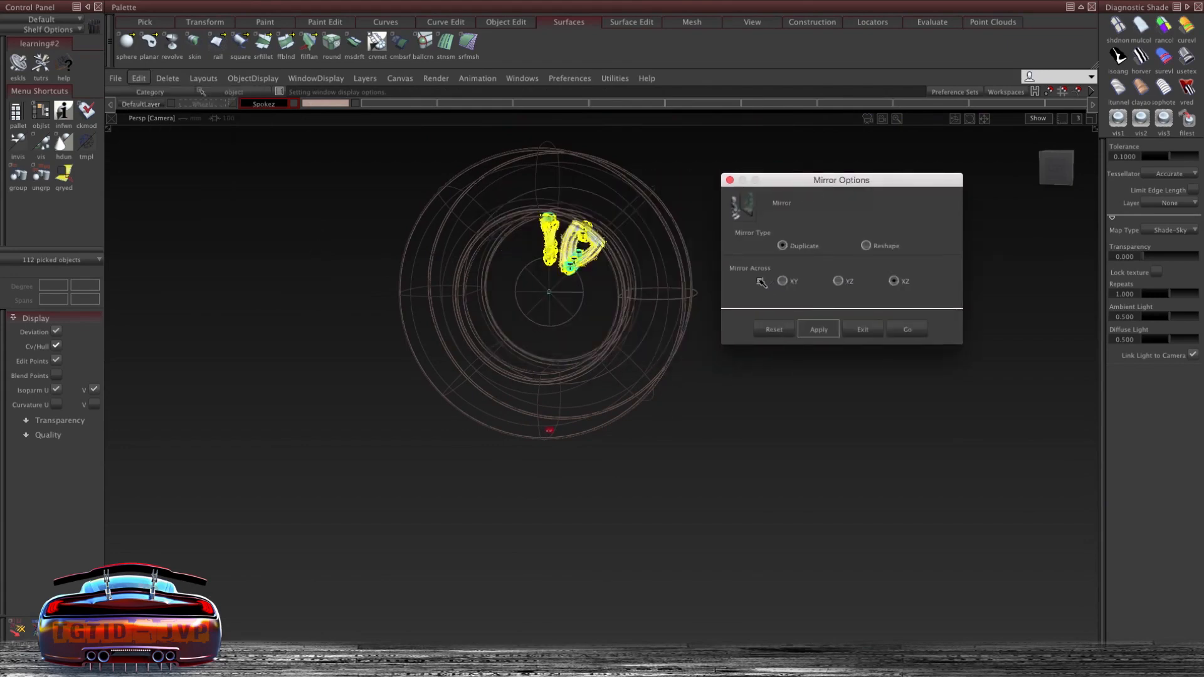
{"action": "left_click", "coordinate": [730, 180]}
{"action": "left_click", "coordinate": [138, 78]}
{"action": "left_click", "coordinate": [179, 230]}
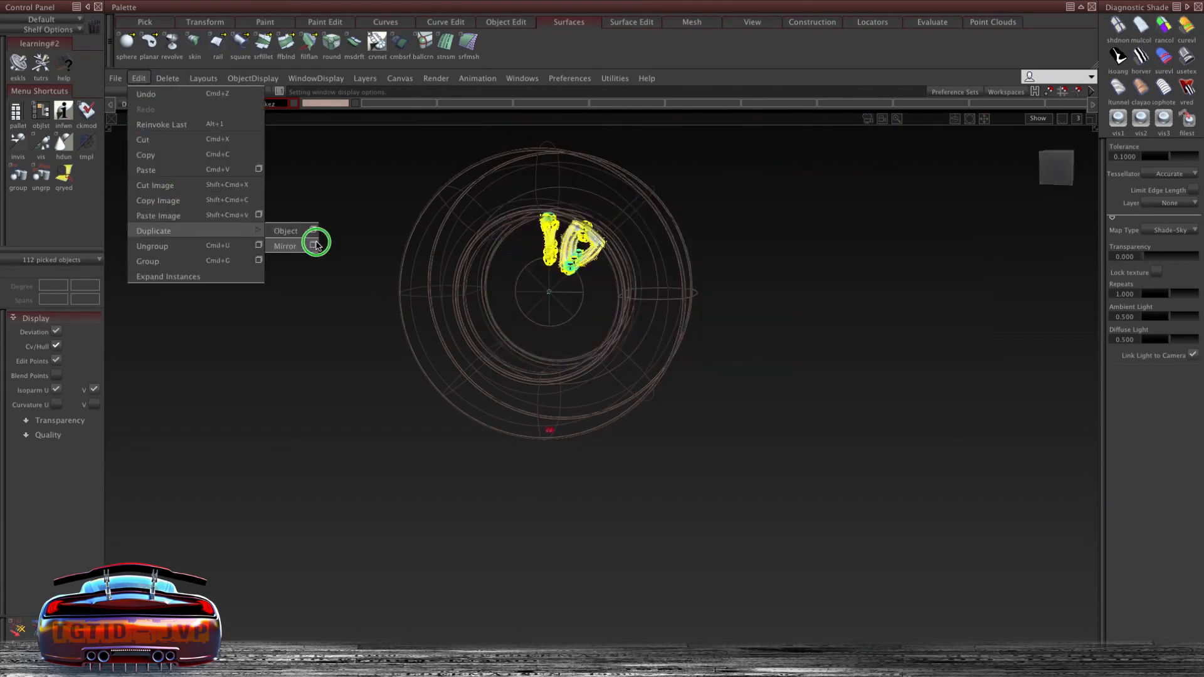
{"action": "left_click", "coordinate": [313, 231]}
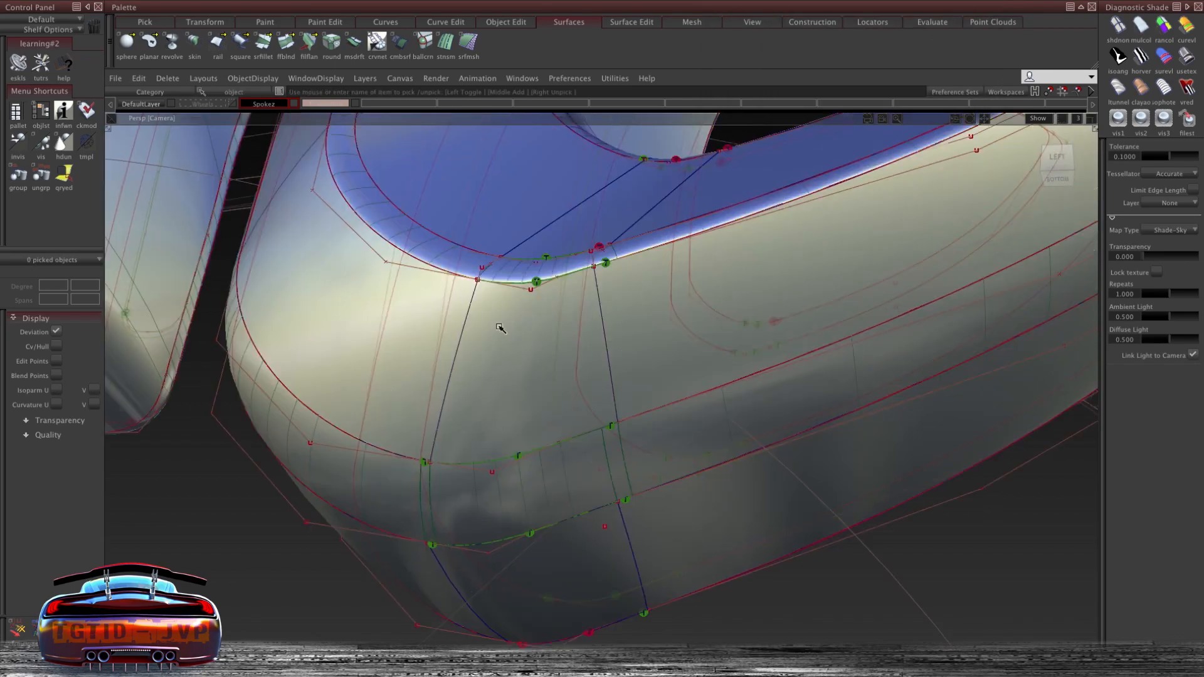
- Duplicate the selected large spoke as a group of 4 copies rotated 72° about the wheel axis
{"action": "left_click_drag", "start_coordinate": [583, 293], "coordinate": [623, 312], "text": "alt+shift"}
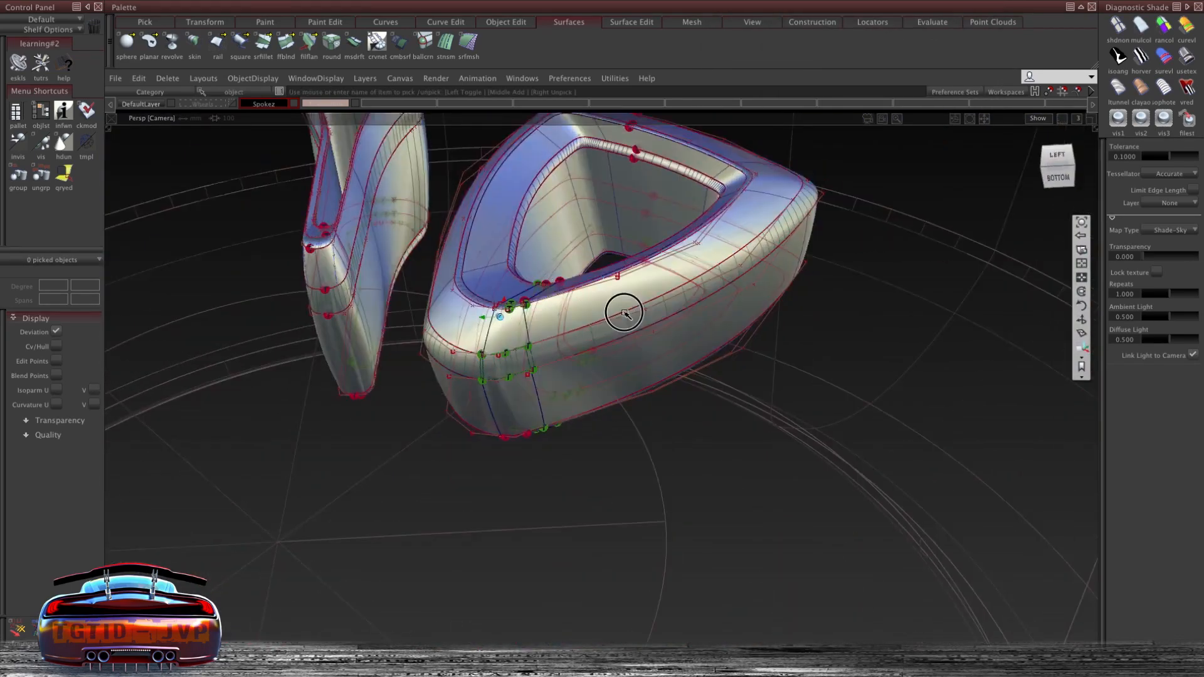
{"action": "right_click_drag", "start_coordinate": [623, 311], "coordinate": [582, 343], "text": "alt+shift"}
{"action": "left_click_drag", "start_coordinate": [582, 343], "coordinate": [584, 321], "text": "alt+shift"}
{"action": "right_click_drag", "start_coordinate": [584, 320], "coordinate": [554, 303], "text": "ctrl+shift"}
{"action": "mouse_move", "coordinate": [554, 304]}
{"action": "left_mouse_down", "text": "alt+shift"}
{"action": "mouse_move", "coordinate": [497, 411]}
{"action": "mouse_move", "coordinate": [505, 269]}
{"action": "mouse_move", "coordinate": [540, 295]}
{"action": "left_mouse_up", "text": "alt+shift"}
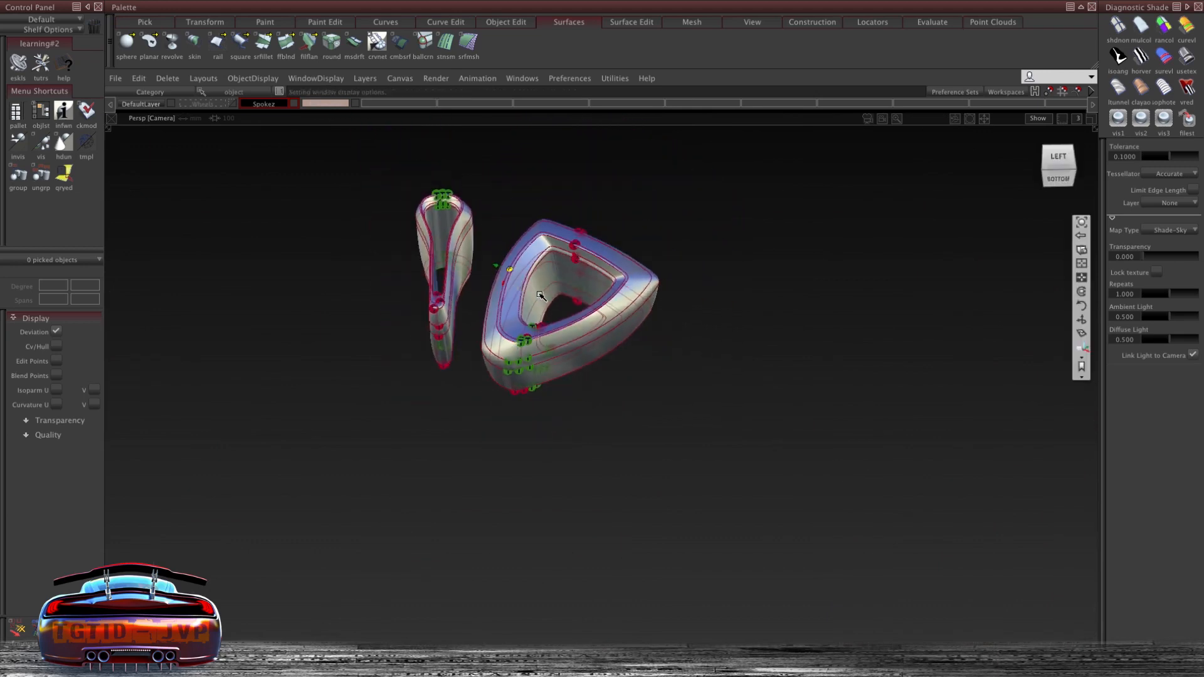
{"action": "left_click", "coordinate": [533, 248]}
{"action": "left_click_drag", "start_coordinate": [456, 232], "coordinate": [644, 169], "text": "alt+shift"}
{"action": "left_click", "coordinate": [1060, 158]}
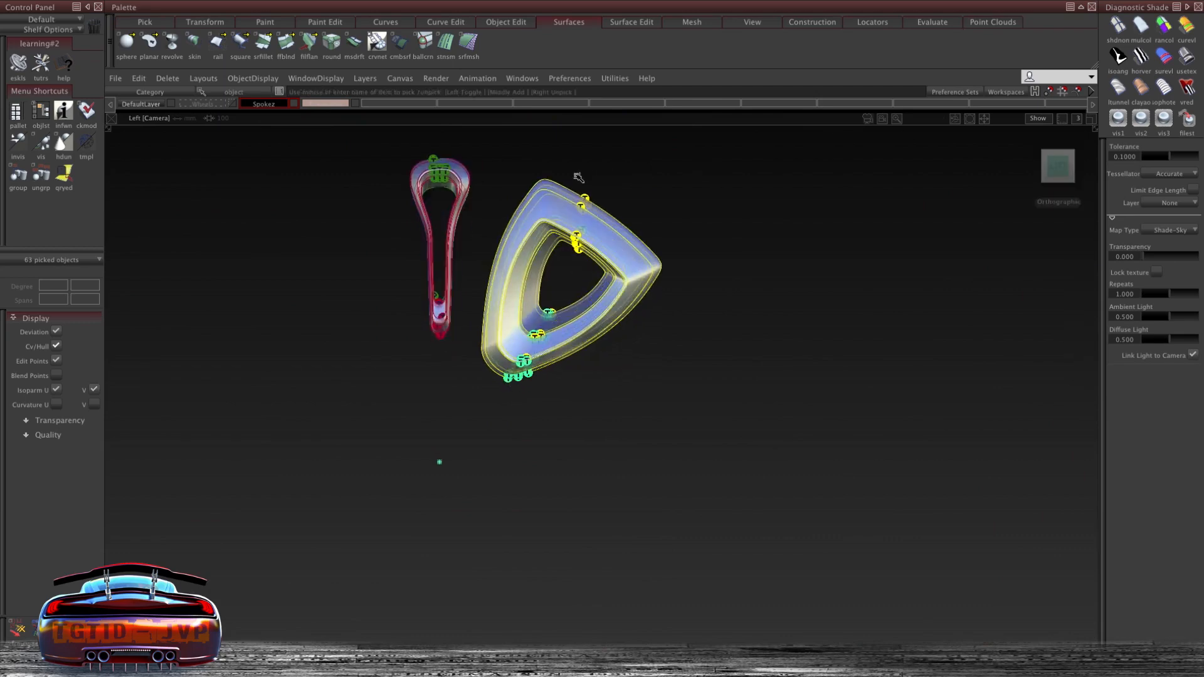
{"action": "left_click", "coordinate": [139, 79]}
{"action": "right_click_drag", "start_coordinate": [331, 226], "coordinate": [258, 190], "text": "shift+super"}
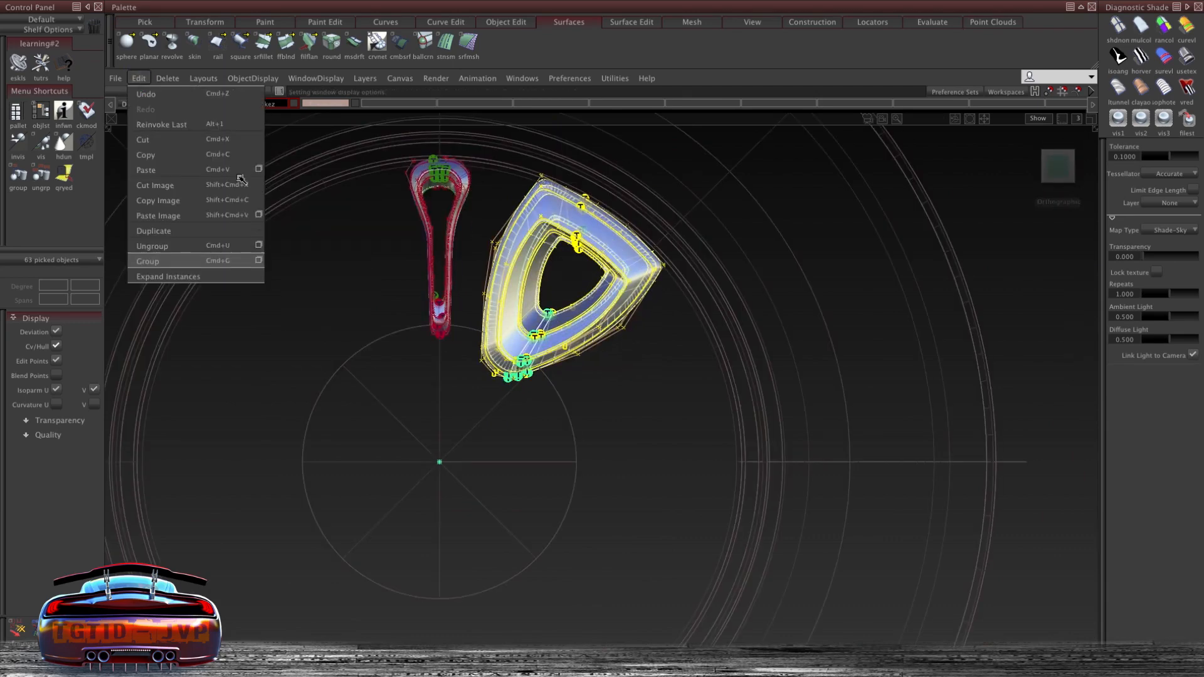
{"action": "mouse_move", "coordinate": [254, 231]}
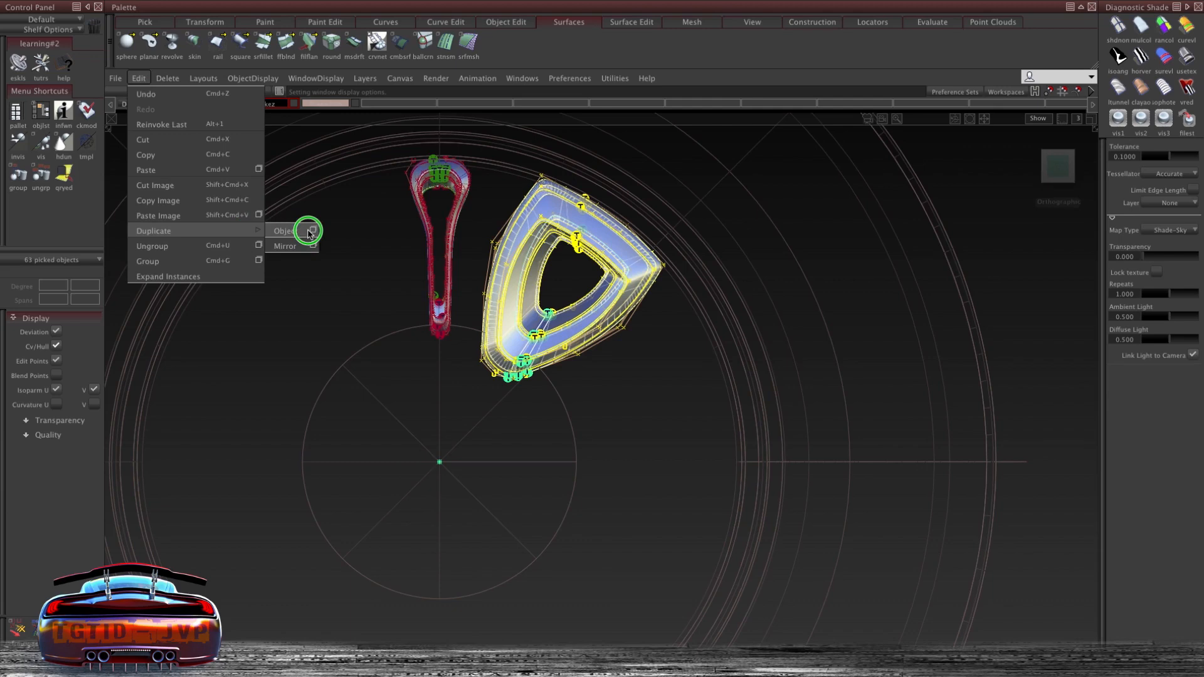
{"action": "left_click", "coordinate": [313, 231]}
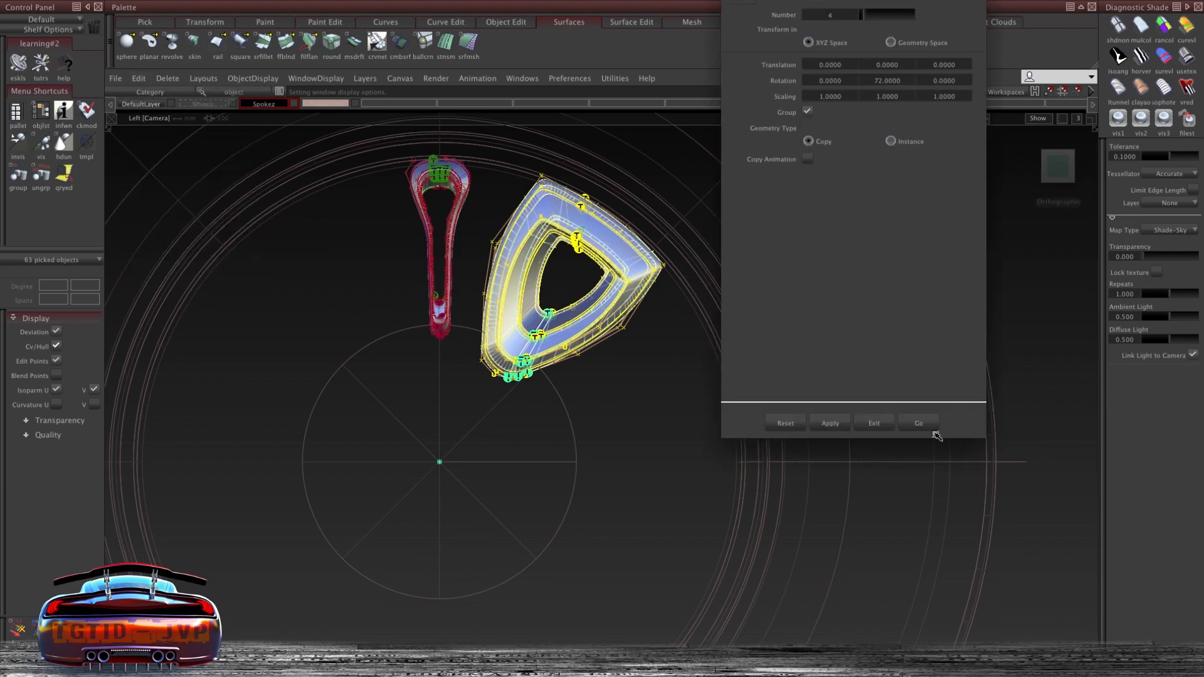
{"action": "left_click", "coordinate": [934, 426]}
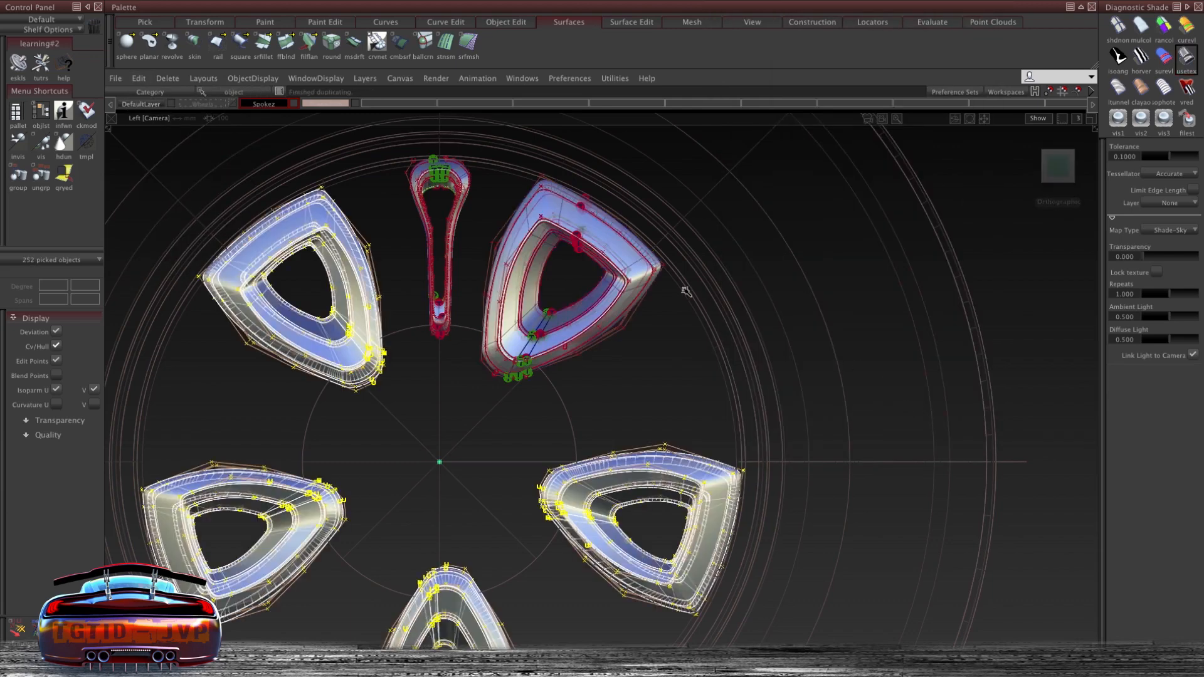
- Select the thin spoke and duplicate it with the same 4 copies at 72° rotation
{"action": "mouse_move", "coordinate": [394, 454]}
{"action": "right_mouse_down", "text": "alt+shift"}
{"action": "mouse_move", "coordinate": [417, 269]}
{"action": "mouse_move", "coordinate": [413, 440]}
{"action": "mouse_move", "coordinate": [379, 464]}
{"action": "right_mouse_up", "text": "alt+shift"}
{"action": "left_click_drag", "start_coordinate": [400, 188], "coordinate": [400, 223], "text": "ctrl+shift"}
{"action": "left_click_drag", "start_coordinate": [403, 389], "coordinate": [475, 171]}
{"action": "left_click", "coordinate": [137, 80]}
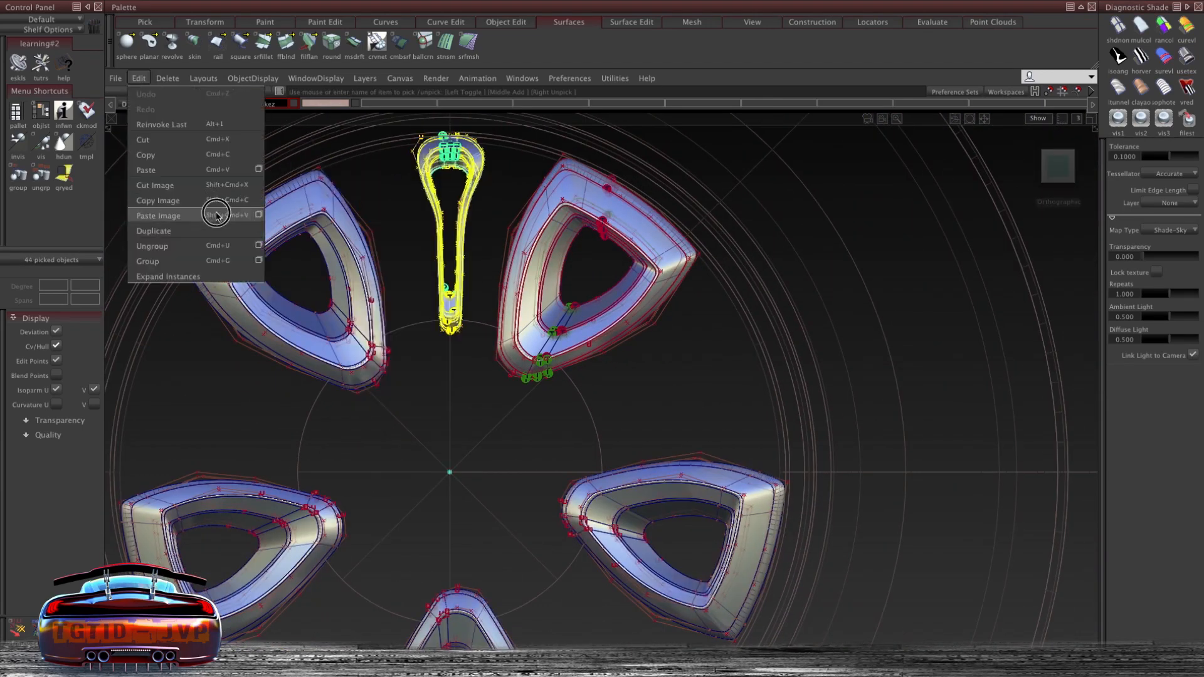
{"action": "left_click", "coordinate": [312, 231]}
{"action": "left_click", "coordinate": [926, 430]}
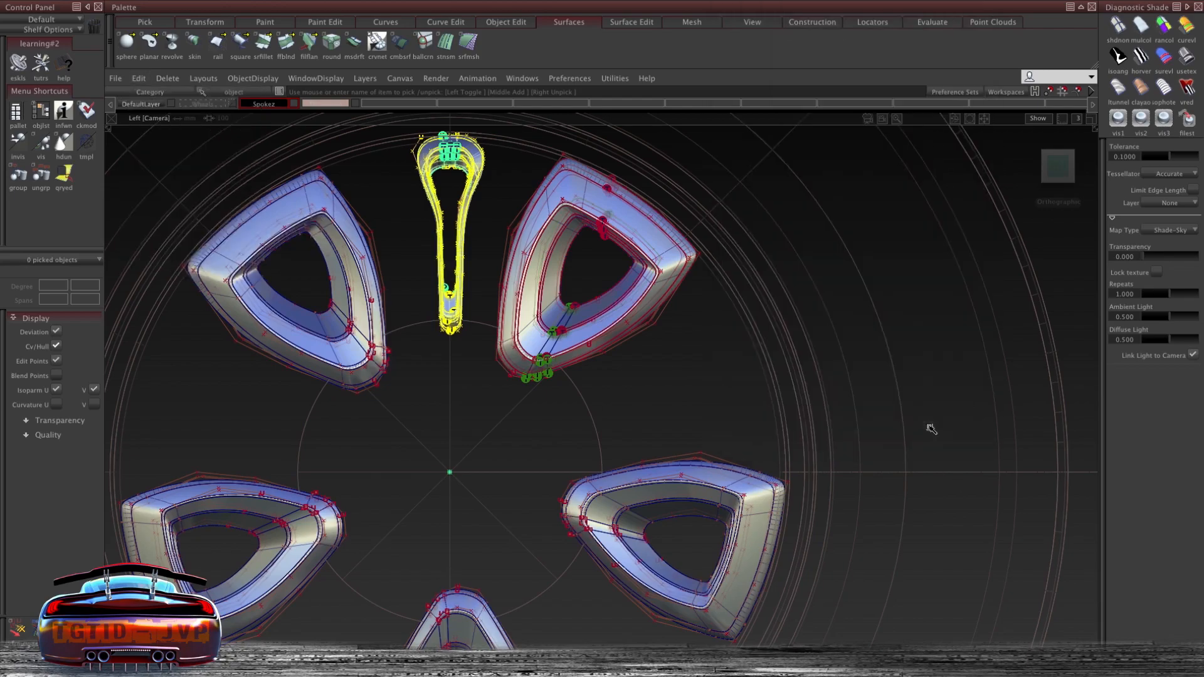
- Cut and paste the selected spoke geometry
{"action": "left_click", "coordinate": [1177, 56]}
{"action": "left_click_drag", "start_coordinate": [416, 356], "coordinate": [416, 250], "text": "ctrl+shift"}
{"action": "mouse_move", "coordinate": [624, 306]}
{"action": "left_mouse_down", "text": "alt+shift"}
{"action": "mouse_move", "coordinate": [493, 344]}
{"action": "mouse_move", "coordinate": [595, 317]}
{"action": "left_mouse_up", "text": "alt+shift"}
{"action": "left_click_drag", "start_coordinate": [513, 140], "coordinate": [514, 173], "text": "ctrl+shift"}
{"action": "left_click_drag", "start_coordinate": [613, 186], "coordinate": [753, 230]}
{"action": "key", "text": "ctrl+x"}
{"action": "key", "text": "ctrl+v"}
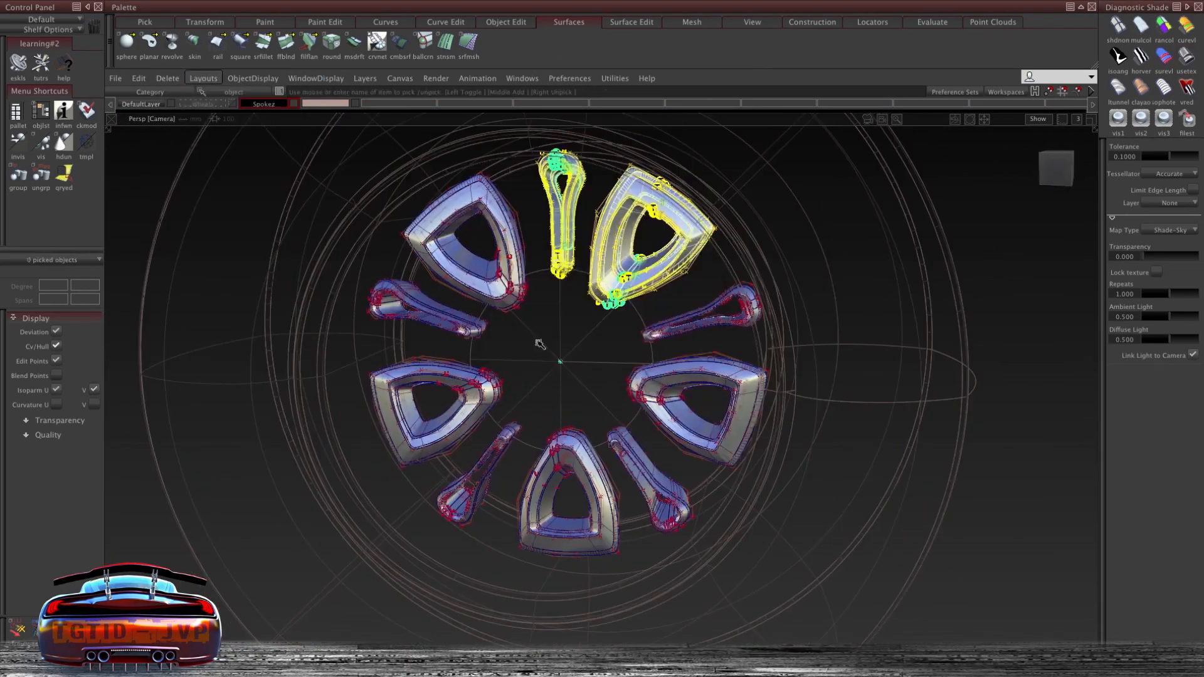
- Box-select a group of objects around the wheel and delete them
{"action": "left_click_drag", "start_coordinate": [552, 127], "coordinate": [787, 539]}
{"action": "key", "text": "Delete"}
{"action": "key", "text": "Delete"}
{"action": "left_click_drag", "start_coordinate": [351, 533], "coordinate": [345, 228]}
- Select the centre cap surface at the hub and delete it
{"action": "left_click", "coordinate": [138, 78]}
{"action": "mouse_move", "coordinate": [188, 231]}
{"action": "left_click", "coordinate": [313, 246]}
{"action": "left_click", "coordinate": [732, 277]}
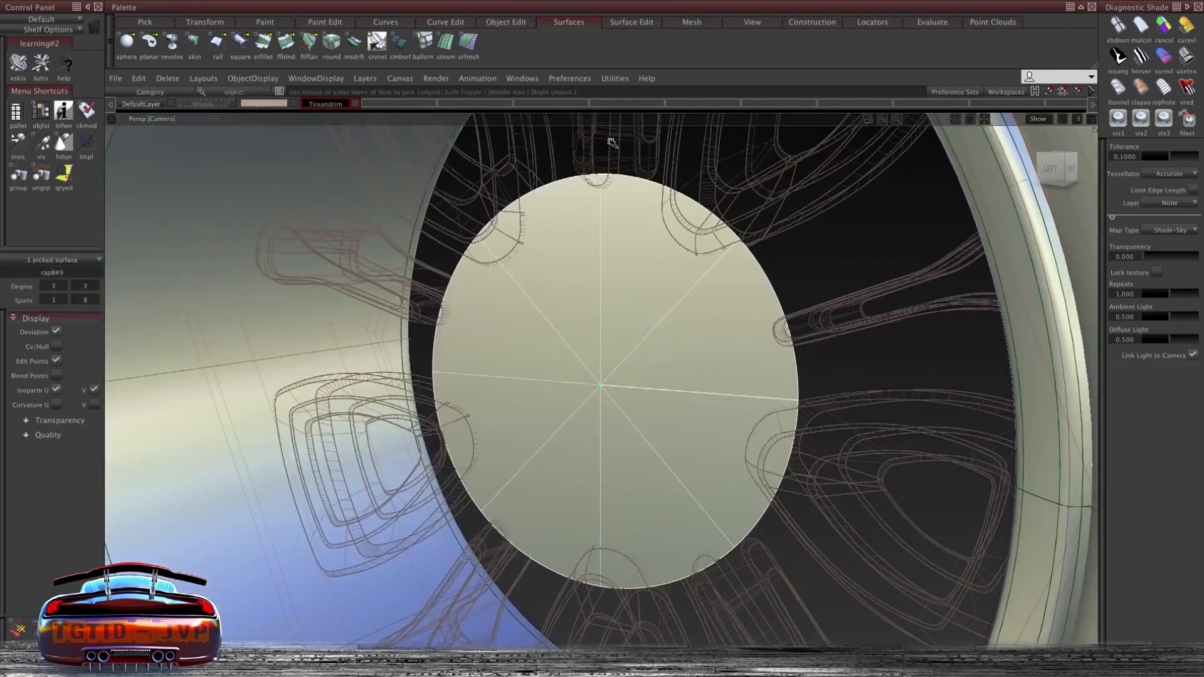
{"action": "left_click", "coordinate": [608, 168]}
{"action": "left_click", "coordinate": [608, 177]}
{"action": "left_click_drag", "start_coordinate": [765, 206], "coordinate": [700, 222], "text": "alt+shift"}
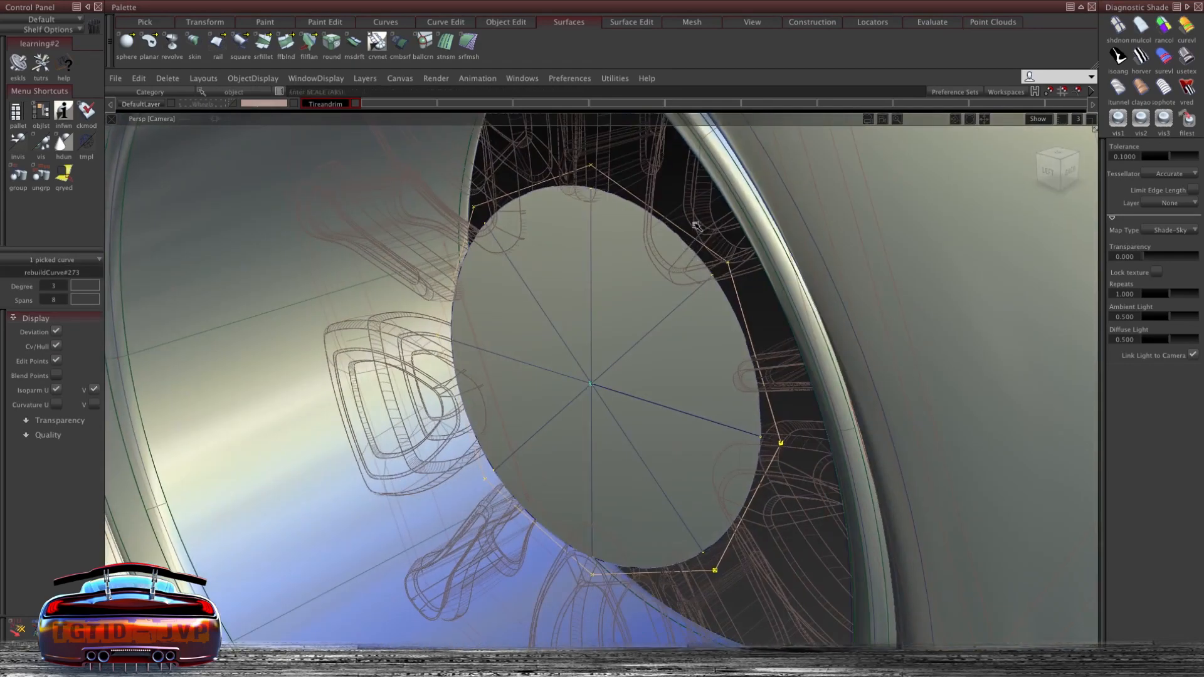
{"action": "key", "text": "Delete"}
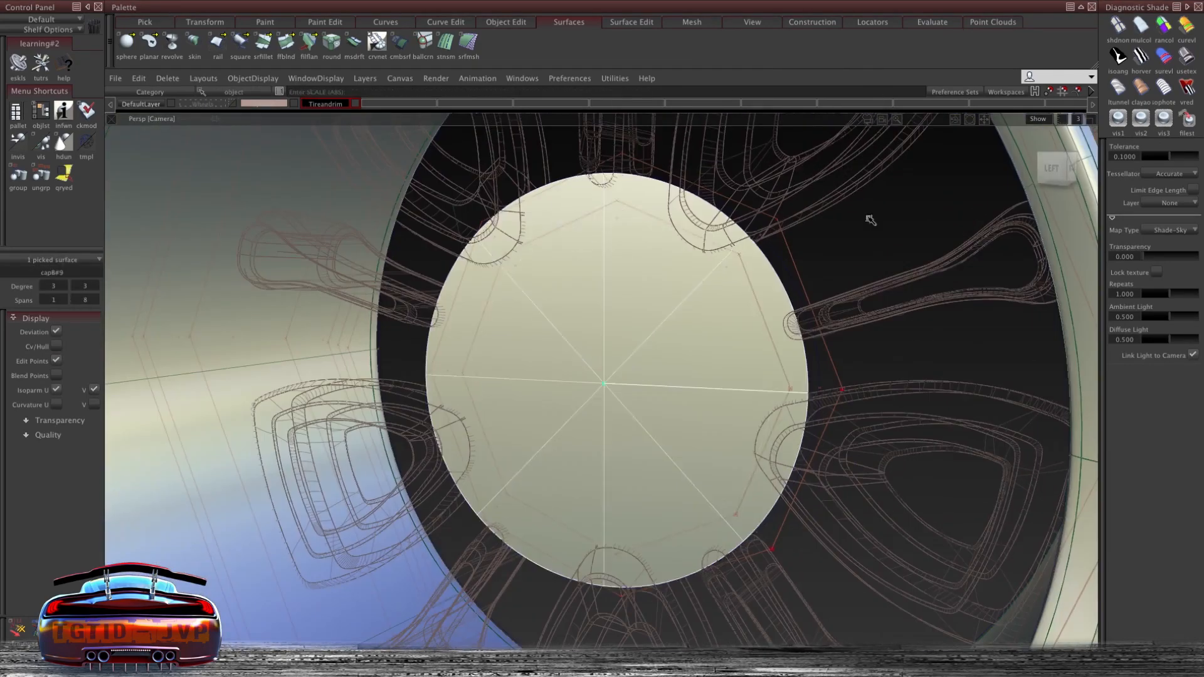
- Reshape the hub's circular curve by moving its CVs to fit around the centre cap
{"action": "left_click_drag", "start_coordinate": [865, 215], "coordinate": [598, 304], "text": "alt+shift"}
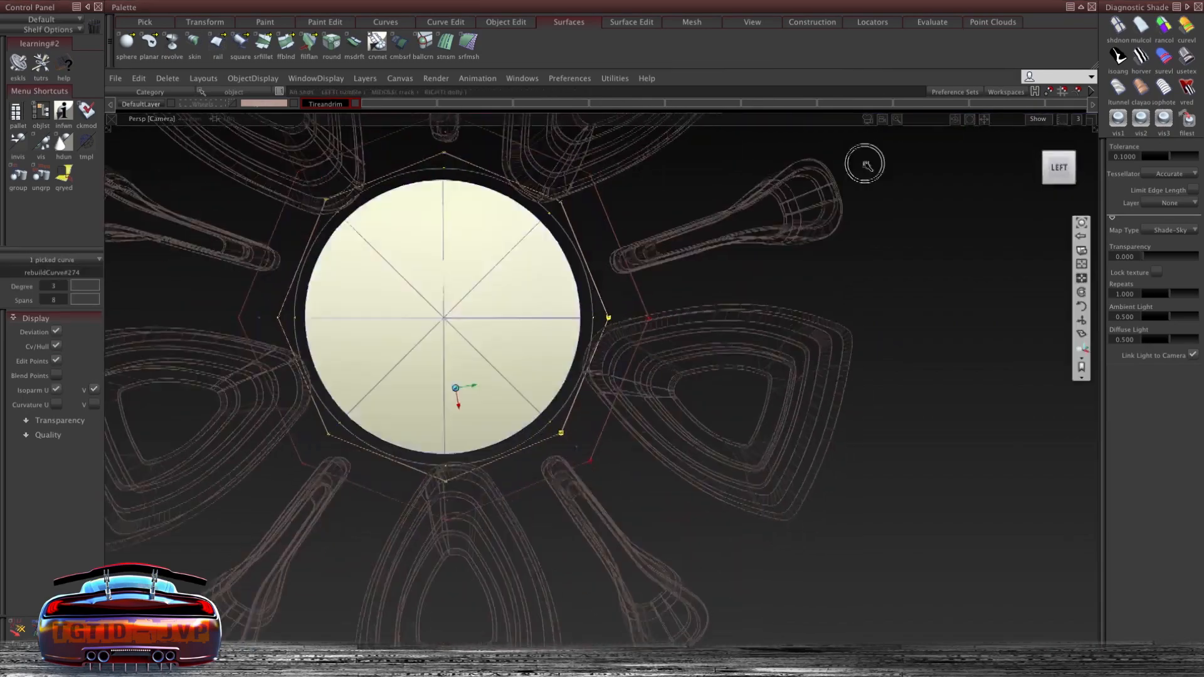
{"action": "left_click_drag", "start_coordinate": [417, 283], "coordinate": [502, 282], "text": "alt+shift"}
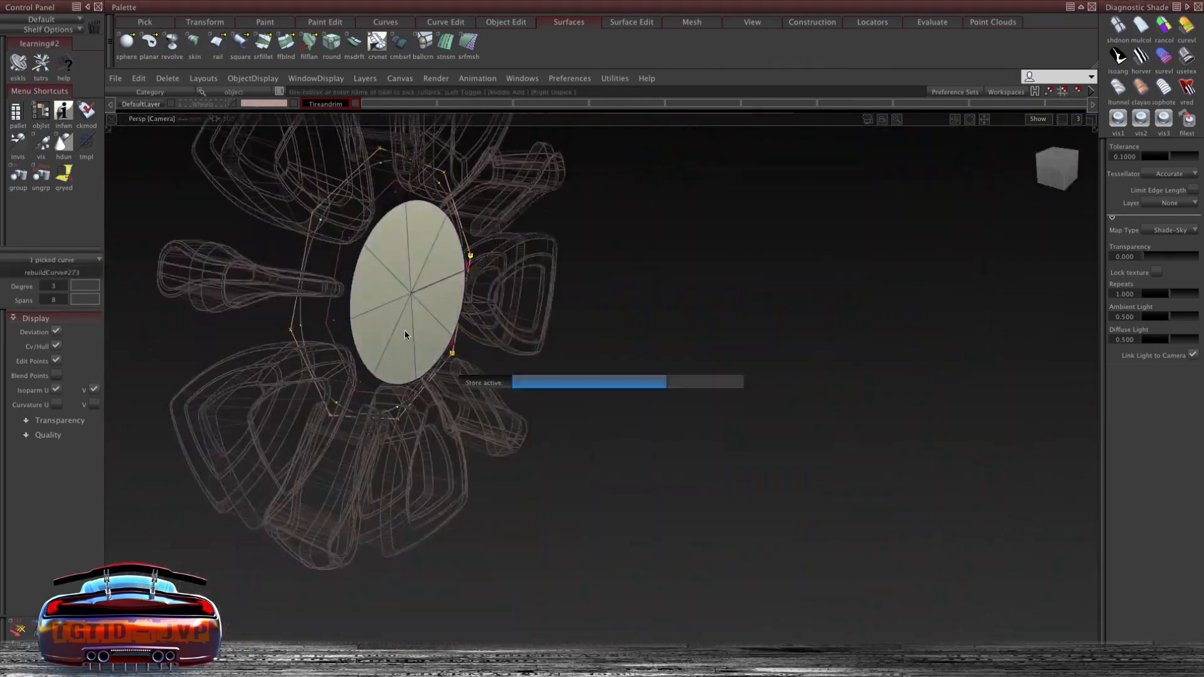
{"action": "left_click_drag", "start_coordinate": [627, 295], "coordinate": [484, 376], "text": "alt+shift"}
{"action": "mouse_move", "coordinate": [550, 234]}
{"action": "left_mouse_down", "text": "alt+shift"}
{"action": "mouse_move", "coordinate": [524, 288]}
{"action": "mouse_move", "coordinate": [503, 216]}
{"action": "mouse_move", "coordinate": [557, 256]}
{"action": "left_mouse_up", "text": "alt+shift"}
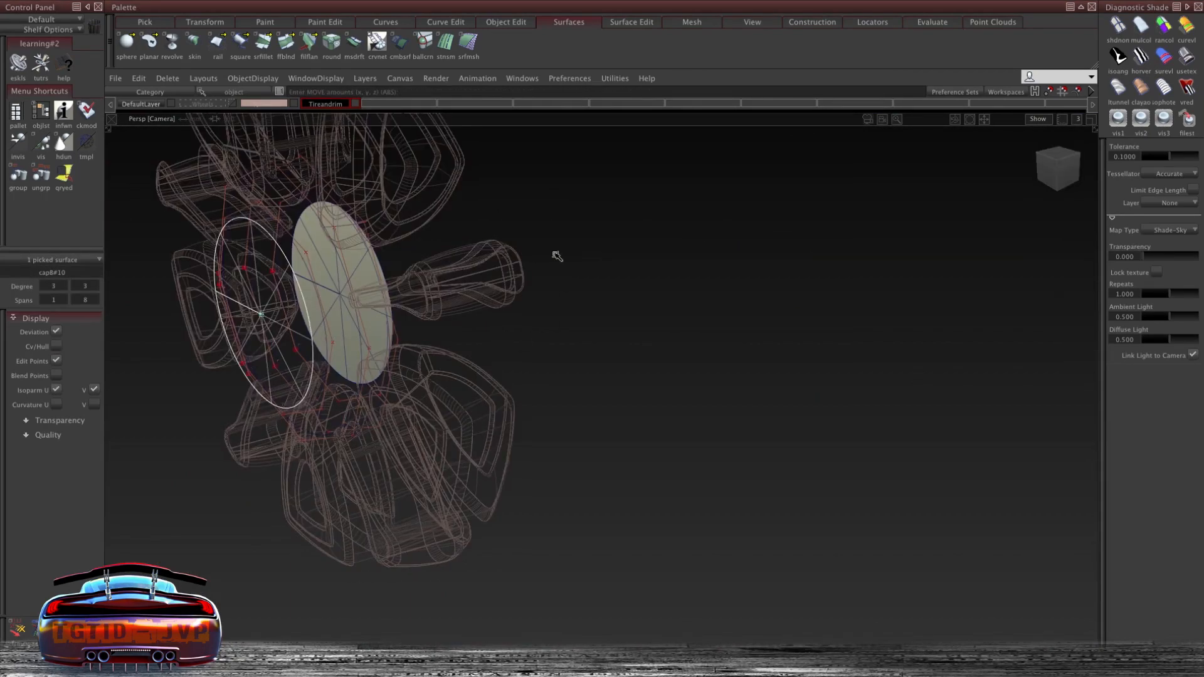
{"action": "left_click", "coordinate": [1186, 56]}
{"action": "mouse_move", "coordinate": [492, 247]}
{"action": "left_mouse_down", "text": "alt+shift"}
{"action": "mouse_move", "coordinate": [424, 210]}
{"action": "mouse_move", "coordinate": [404, 229]}
{"action": "mouse_move", "coordinate": [460, 218]}
{"action": "mouse_move", "coordinate": [417, 344]}
{"action": "left_mouse_up", "text": "alt+shift"}
{"action": "left_click", "coordinate": [195, 42]}
{"action": "left_click", "coordinate": [260, 161]}
{"action": "left_click", "coordinate": [331, 161]}
{"action": "left_click", "coordinate": [983, 339]}
{"action": "left_click", "coordinate": [623, 204]}
{"action": "left_click_drag", "start_coordinate": [495, 251], "coordinate": [491, 189], "text": "alt+shift"}
{"action": "left_click", "coordinate": [492, 188]}
{"action": "left_click_drag", "start_coordinate": [757, 205], "coordinate": [878, 207], "text": "alt+shift"}
{"action": "left_click_drag", "start_coordinate": [633, 194], "coordinate": [599, 210]}
{"action": "left_click_drag", "start_coordinate": [799, 232], "coordinate": [776, 230]}
{"action": "left_click_drag", "start_coordinate": [618, 236], "coordinate": [567, 238], "text": "alt+shift"}
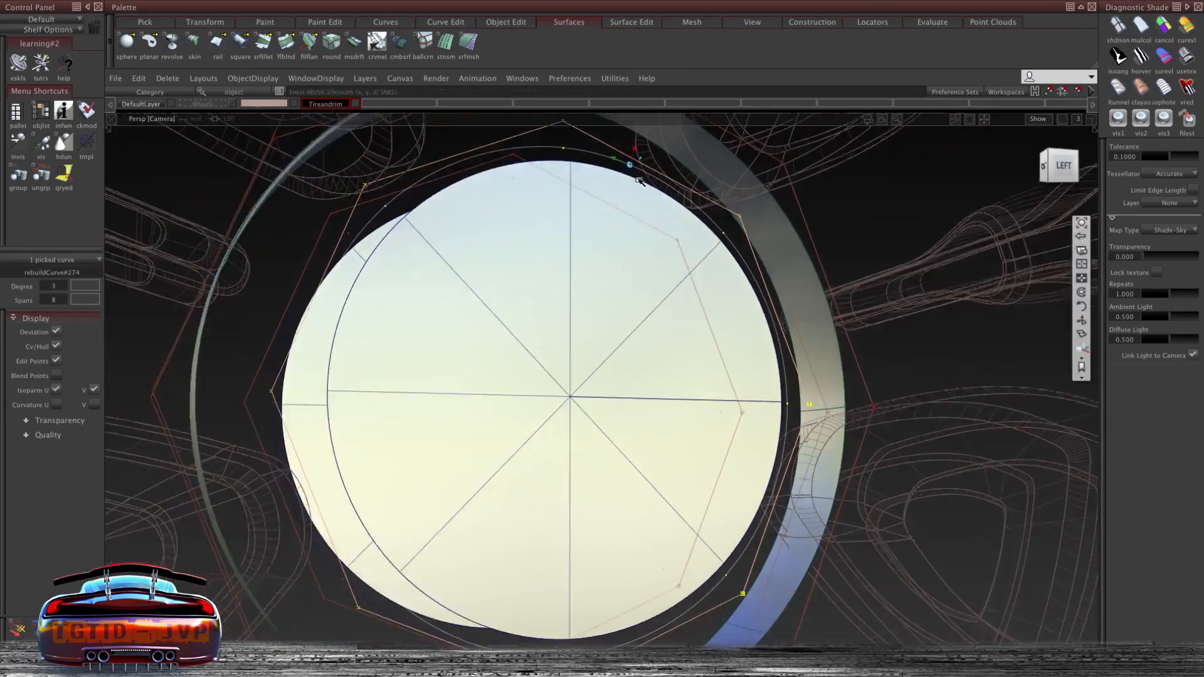
{"action": "right_click_drag", "start_coordinate": [568, 238], "coordinate": [543, 240], "text": "alt+shift"}
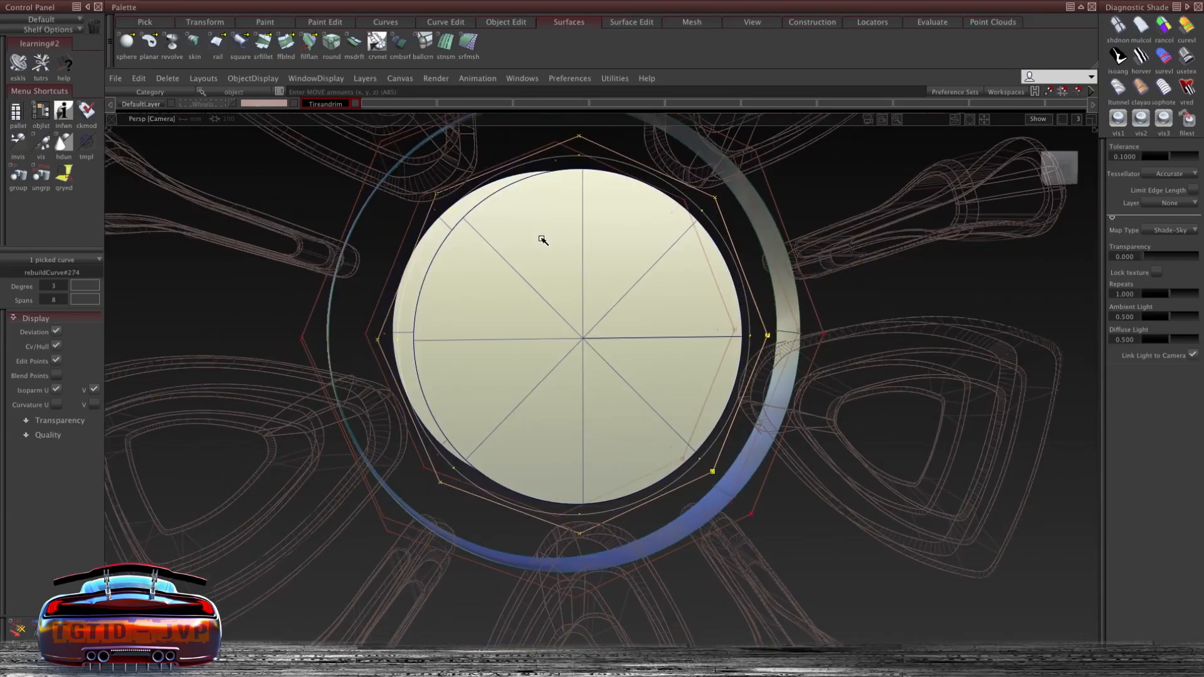
- Copy and paste the hub's circular curve and cap, then move the copy inward along the wheel axis
{"action": "left_click_drag", "start_coordinate": [858, 194], "coordinate": [784, 195], "text": "alt+shift"}
{"action": "left_click", "coordinate": [312, 106]}
{"action": "left_click", "coordinate": [267, 104]}
{"action": "left_click", "coordinate": [270, 117]}
{"action": "left_click_drag", "start_coordinate": [495, 206], "coordinate": [421, 221], "text": "alt+shift"}
{"action": "left_click", "coordinate": [607, 226]}
{"action": "left_click_drag", "start_coordinate": [568, 238], "coordinate": [580, 169], "text": "alt+shift"}
{"action": "key", "text": "ctrl+c"}
{"action": "key", "text": "ctrl+v"}
{"action": "middle_click_drag", "start_coordinate": [527, 154], "coordinate": [533, 160]}
{"action": "left_click_drag", "start_coordinate": [536, 164], "coordinate": [565, 191], "text": "alt+shift"}
{"action": "left_click", "coordinate": [741, 222]}
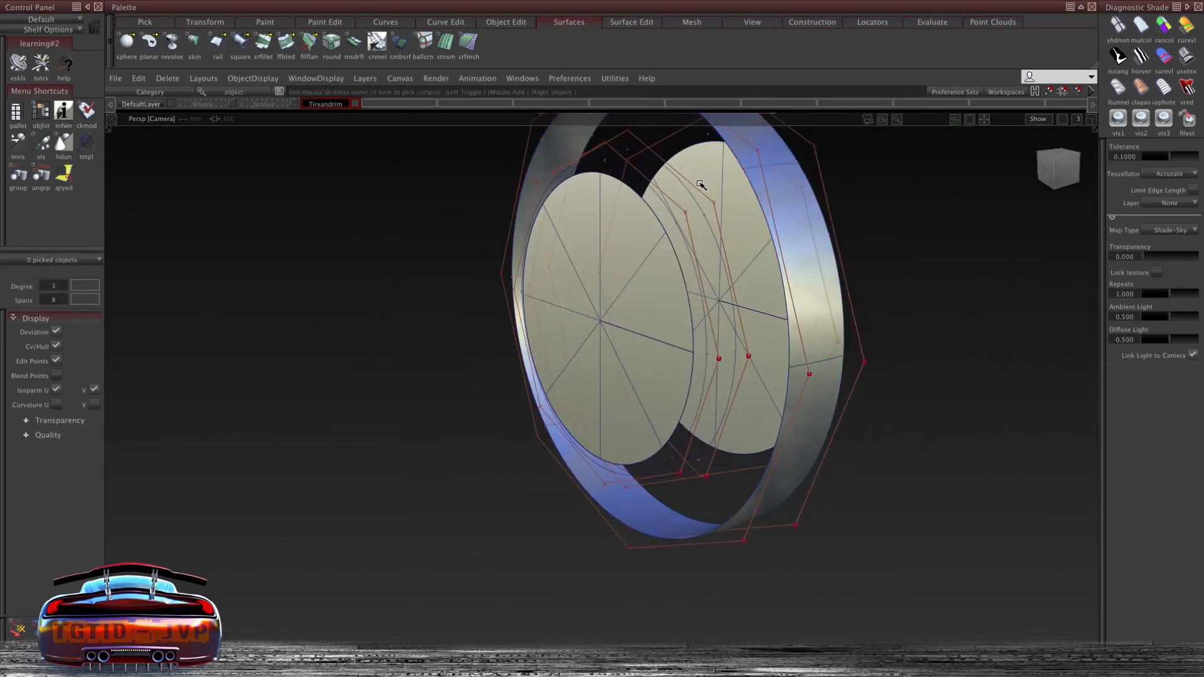
{"action": "left_click_drag", "start_coordinate": [700, 185], "coordinate": [627, 151], "text": "alt+shift"}
{"action": "left_click", "coordinate": [620, 150]}
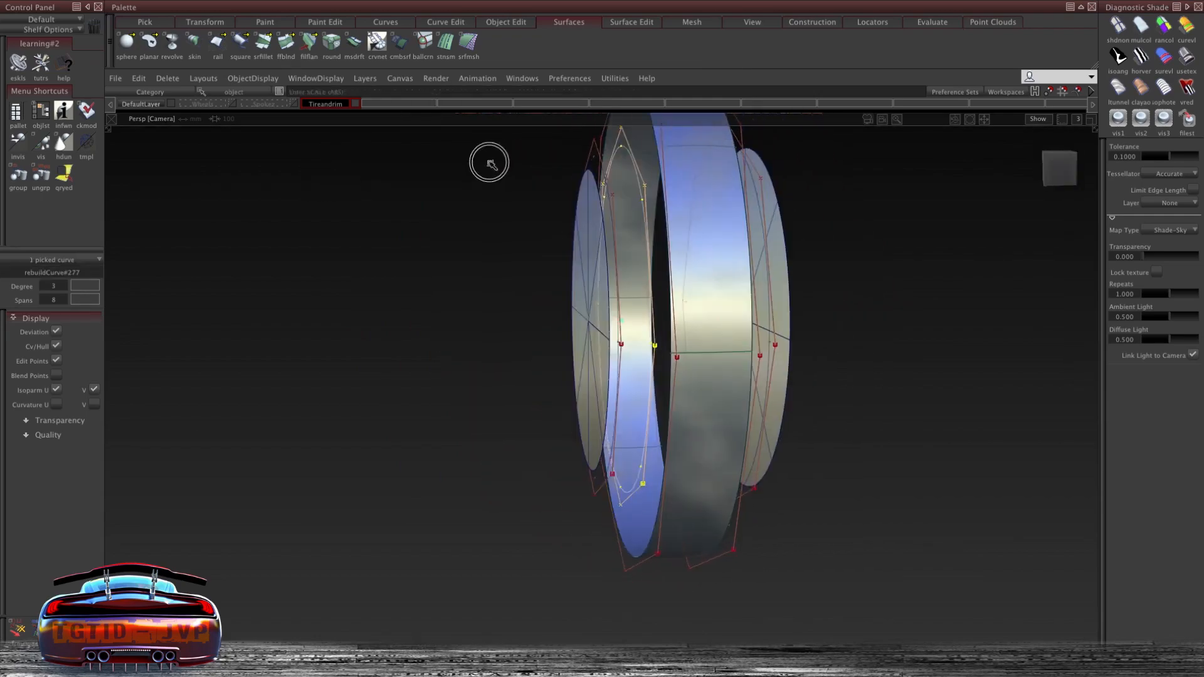
- Skin a surface between the hub curve and its offset copy to form the hub recess
{"action": "left_click_drag", "start_coordinate": [528, 235], "coordinate": [533, 235], "text": "alt+shift"}
{"action": "left_click", "coordinate": [195, 42]}
{"action": "left_click", "coordinate": [603, 264]}
{"action": "left_click", "coordinate": [625, 220]}
{"action": "left_click_drag", "start_coordinate": [615, 305], "coordinate": [477, 226], "text": "alt+shift"}
{"action": "left_click", "coordinate": [264, 104]}
{"action": "left_click_drag", "start_coordinate": [452, 161], "coordinate": [564, 100], "text": "alt+shift"}
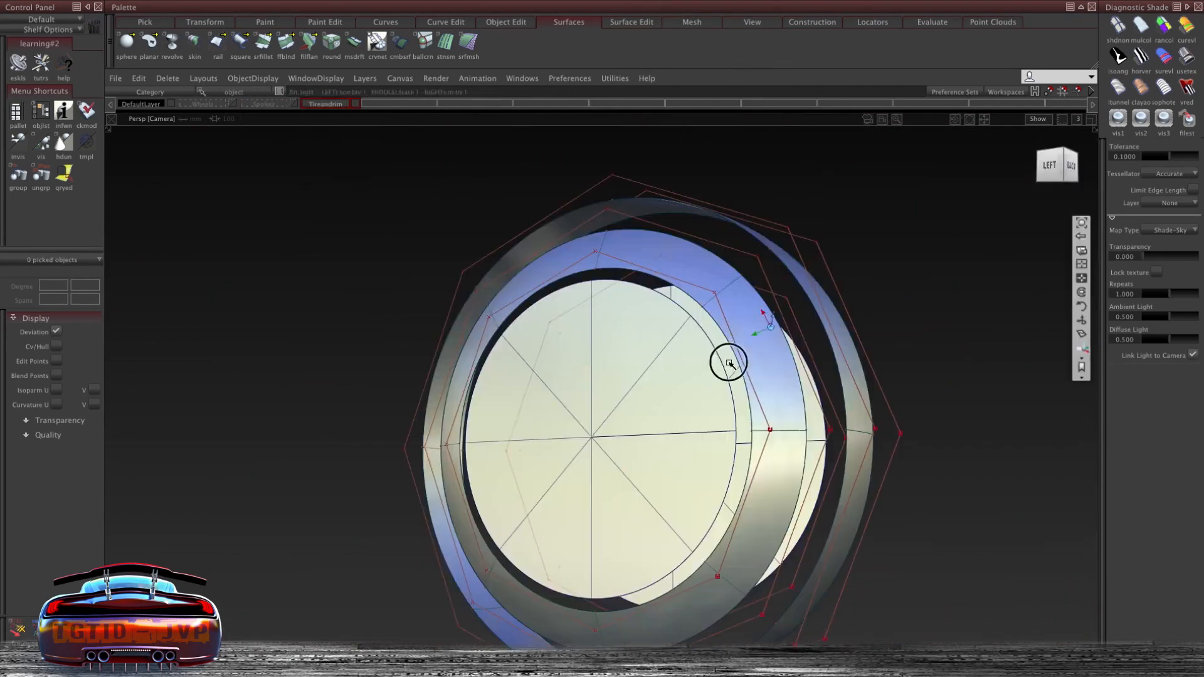
{"action": "left_click_drag", "start_coordinate": [725, 358], "coordinate": [657, 264], "text": "alt+shift"}
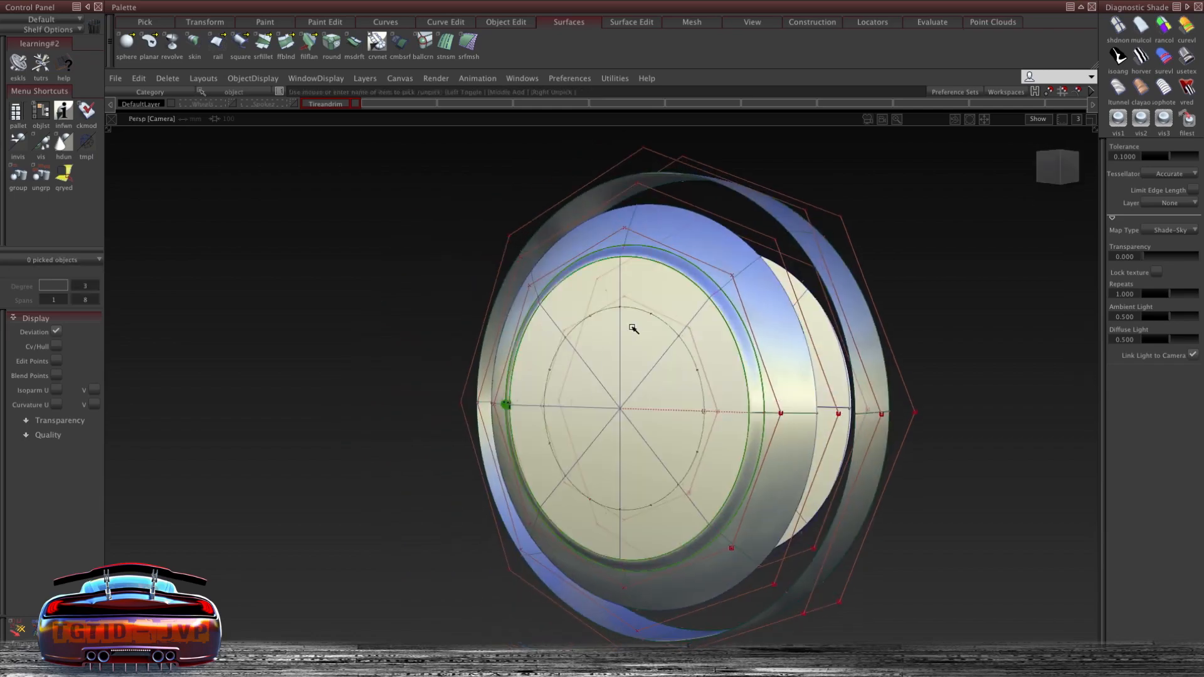
- Select the leftover geometry inside the hub and delete it
{"action": "left_click_drag", "start_coordinate": [572, 332], "coordinate": [790, 488], "text": "alt+shift"}
{"action": "left_click_drag", "start_coordinate": [442, 414], "coordinate": [553, 314], "text": "alt+shift"}
{"action": "left_click_drag", "start_coordinate": [784, 269], "coordinate": [693, 373], "text": "alt+shift"}
{"action": "left_click_drag", "start_coordinate": [693, 373], "coordinate": [608, 369], "text": "ctrl+shift"}
{"action": "left_click_drag", "start_coordinate": [609, 368], "coordinate": [611, 528], "text": "ctrl+shift"}
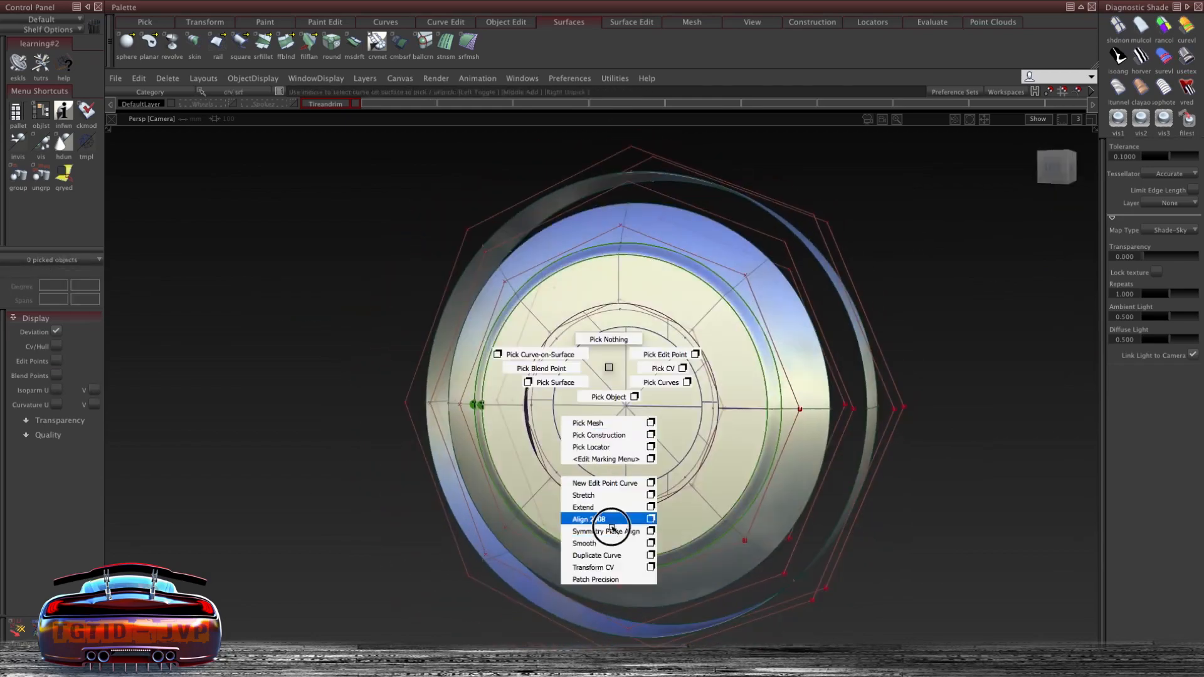
{"action": "left_click_drag", "start_coordinate": [631, 346], "coordinate": [766, 376], "text": "alt+shift"}
{"action": "right_click_drag", "start_coordinate": [765, 376], "coordinate": [564, 400], "text": "alt+shift"}
{"action": "left_click", "coordinate": [602, 334]}
{"action": "left_click", "coordinate": [595, 362]}
{"action": "left_click", "coordinate": [600, 377]}
{"action": "left_click_drag", "start_coordinate": [565, 401], "coordinate": [404, 419], "text": "alt+shift"}
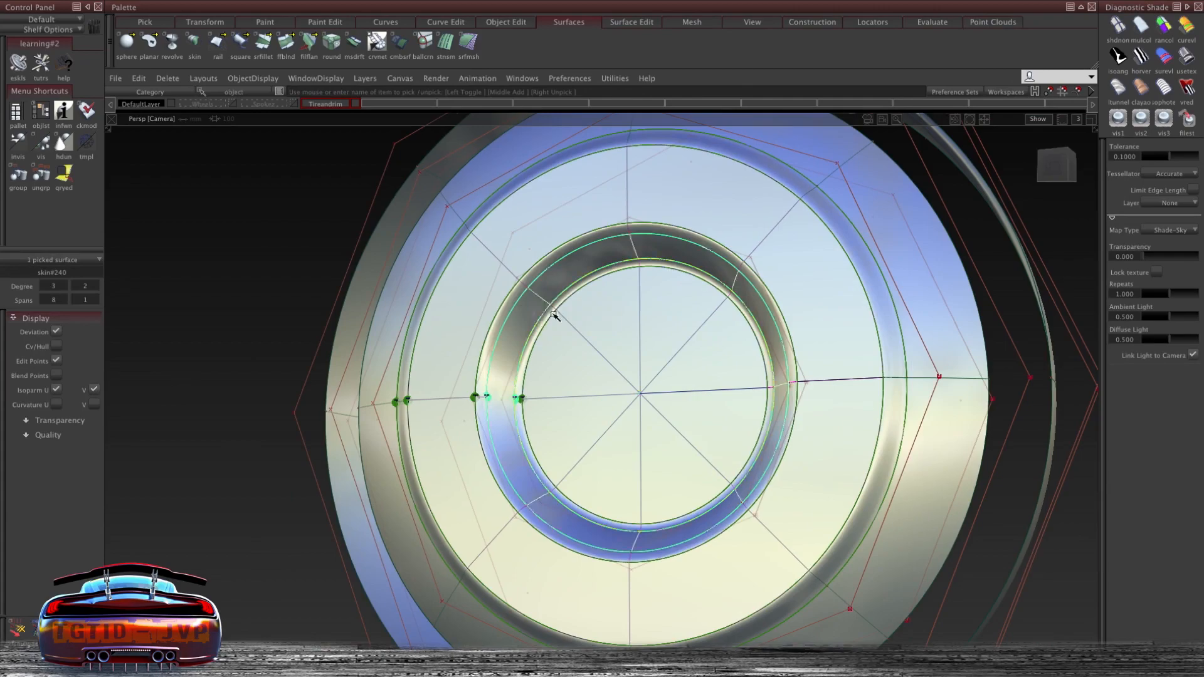
{"action": "key", "text": "Delete"}
- Create a sphere primitive at the centre of the hub
{"action": "left_click_drag", "start_coordinate": [554, 315], "coordinate": [559, 289], "text": "alt+shift"}
{"action": "left_click_drag", "start_coordinate": [562, 231], "coordinate": [561, 267], "text": "ctrl+shift"}
{"action": "middle_click_drag", "start_coordinate": [1013, 206], "coordinate": [1000, 356], "text": "ctrl+shift"}
{"action": "left_click_drag", "start_coordinate": [645, 293], "coordinate": [307, 407], "text": "alt+shift"}
{"action": "left_click", "coordinate": [126, 41]}
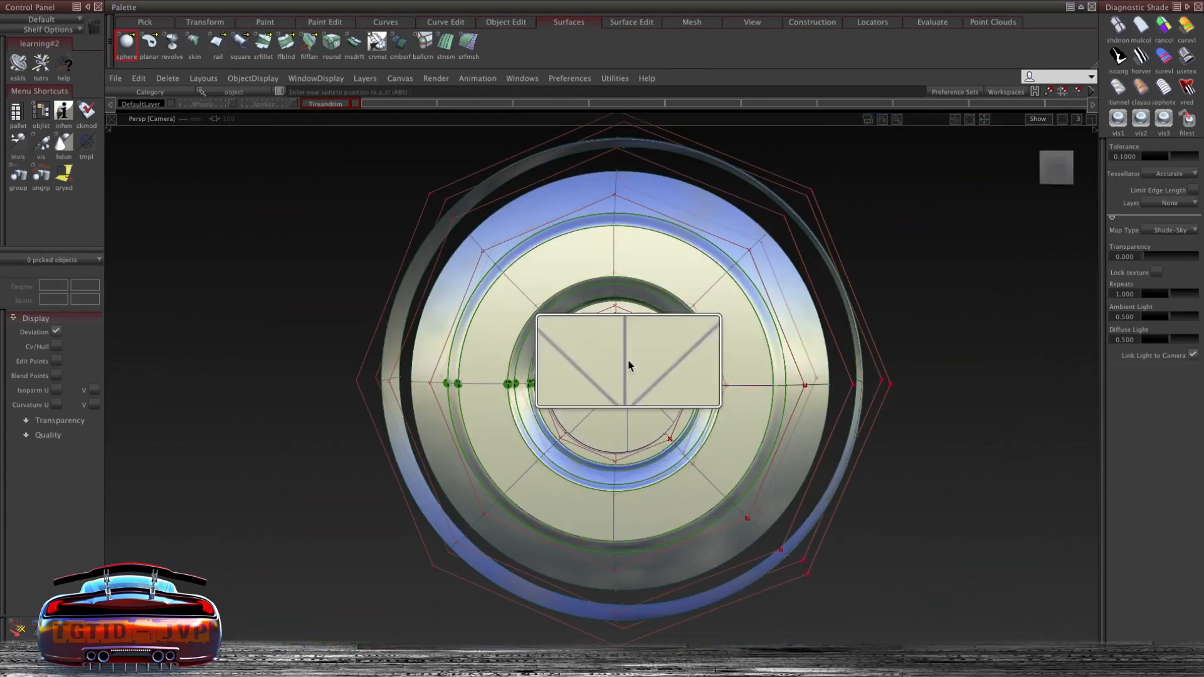
{"action": "left_click_drag", "start_coordinate": [629, 363], "coordinate": [373, 395], "text": "alt+shift"}
{"action": "left_click_drag", "start_coordinate": [664, 380], "coordinate": [849, 253]}
{"action": "right_click_drag", "start_coordinate": [849, 252], "coordinate": [834, 329], "text": "alt+shift"}
{"action": "left_click_drag", "start_coordinate": [833, 329], "coordinate": [787, 205], "text": "alt+shift"}
{"action": "left_click", "coordinate": [138, 78]}
{"action": "left_click", "coordinate": [188, 244]}
{"action": "left_click", "coordinate": [1057, 174]}
{"action": "middle_click_drag", "start_coordinate": [784, 201], "coordinate": [841, 215], "text": "ctrl+shift"}
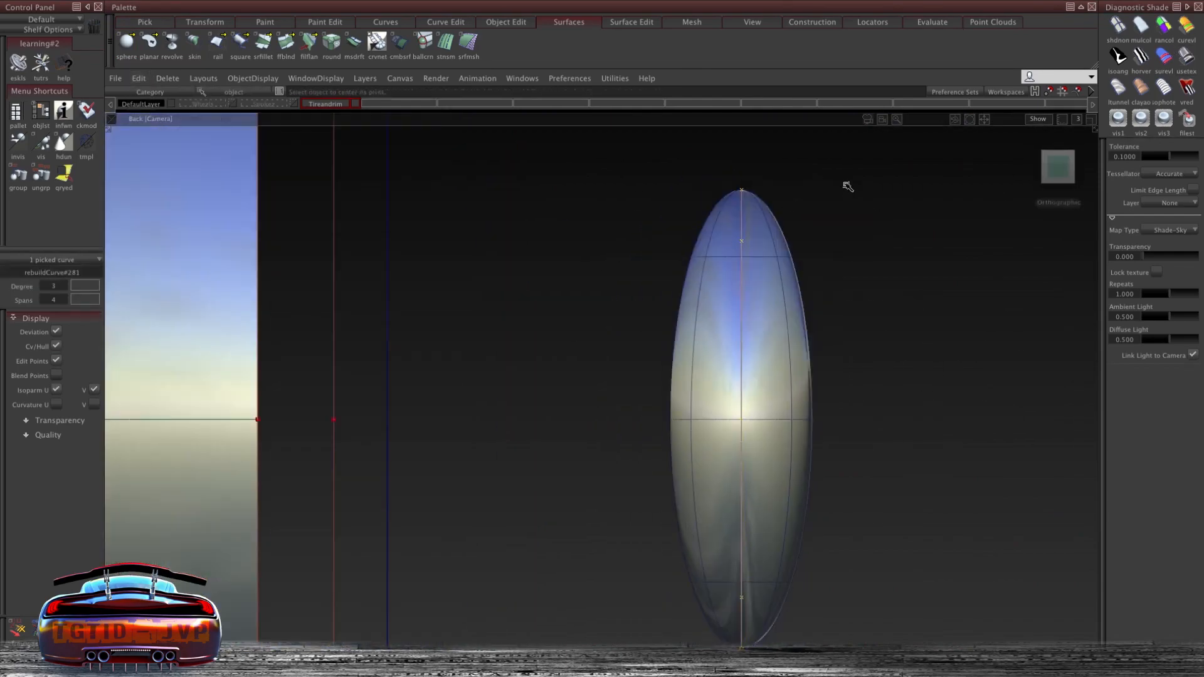
- Scale and position the sphere so it sits inside the hub opening
{"action": "right_click_drag", "start_coordinate": [835, 201], "coordinate": [746, 159], "text": "alt+shift"}
{"action": "left_click_drag", "start_coordinate": [746, 159], "coordinate": [744, 236], "text": "alt+shift"}
{"action": "left_click", "coordinate": [728, 286]}
{"action": "left_click", "coordinate": [801, 351]}
{"action": "left_click_drag", "start_coordinate": [800, 352], "coordinate": [779, 204], "text": "alt+shift"}
{"action": "left_click", "coordinate": [779, 205]}
{"action": "key", "text": "Delete"}
{"action": "left_click", "coordinate": [727, 313]}
{"action": "middle_click_drag", "start_coordinate": [728, 313], "coordinate": [550, 332]}
{"action": "left_click_drag", "start_coordinate": [550, 332], "coordinate": [494, 315], "text": "alt+shift"}
{"action": "right_click_drag", "start_coordinate": [495, 315], "coordinate": [739, 303], "text": "alt+shift"}
{"action": "middle_click_drag", "start_coordinate": [739, 303], "coordinate": [769, 303], "text": "ctrl+shift"}
{"action": "left_click_drag", "start_coordinate": [769, 303], "coordinate": [220, 402], "text": "alt+shift"}
{"action": "left_click_drag", "start_coordinate": [221, 402], "coordinate": [286, 367], "text": "alt+shift"}
{"action": "left_click_drag", "start_coordinate": [529, 299], "coordinate": [464, 351], "text": "ctrl+shift"}
{"action": "right_click_drag", "start_coordinate": [464, 351], "coordinate": [499, 357], "text": "alt+shift"}
{"action": "middle_click_drag", "start_coordinate": [499, 357], "coordinate": [503, 522], "text": "ctrl+shift"}
{"action": "left_click_drag", "start_coordinate": [504, 521], "coordinate": [535, 322], "text": "alt+shift"}
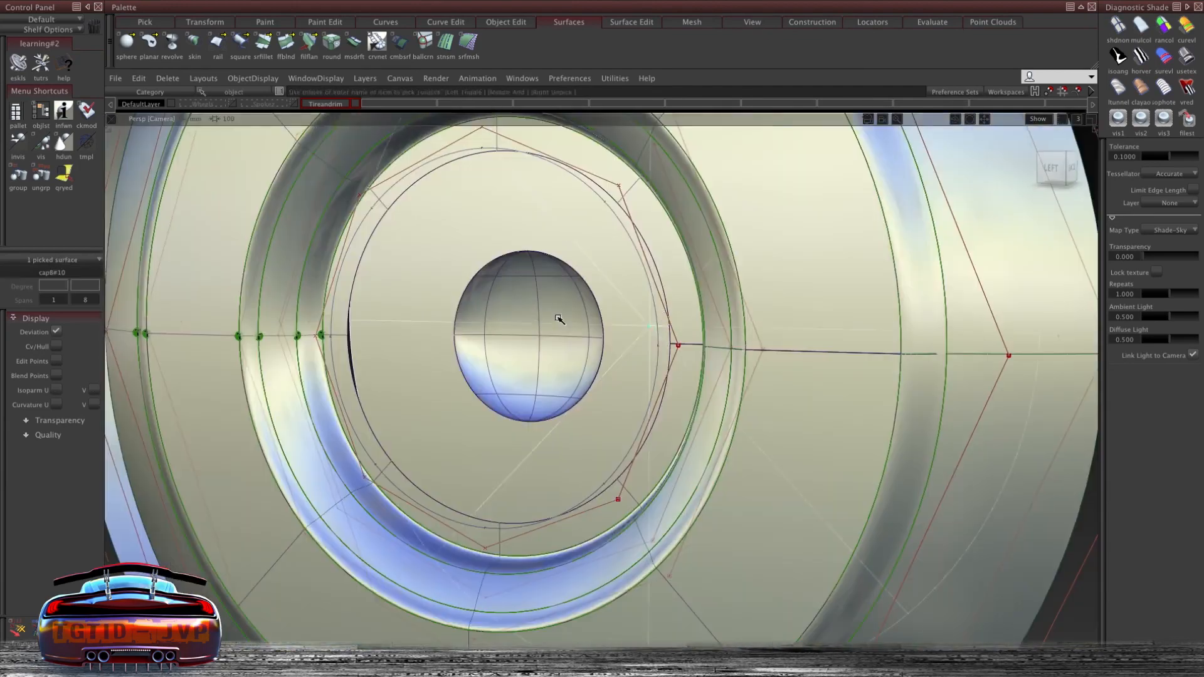
{"action": "left_click", "coordinate": [535, 323]}
{"action": "right_click_drag", "start_coordinate": [535, 322], "coordinate": [525, 288], "text": "alt+shift"}
{"action": "left_click_drag", "start_coordinate": [525, 287], "coordinate": [852, 269], "text": "alt+shift"}
{"action": "middle_click_drag", "start_coordinate": [758, 276], "coordinate": [802, 271], "text": "ctrl+shift"}
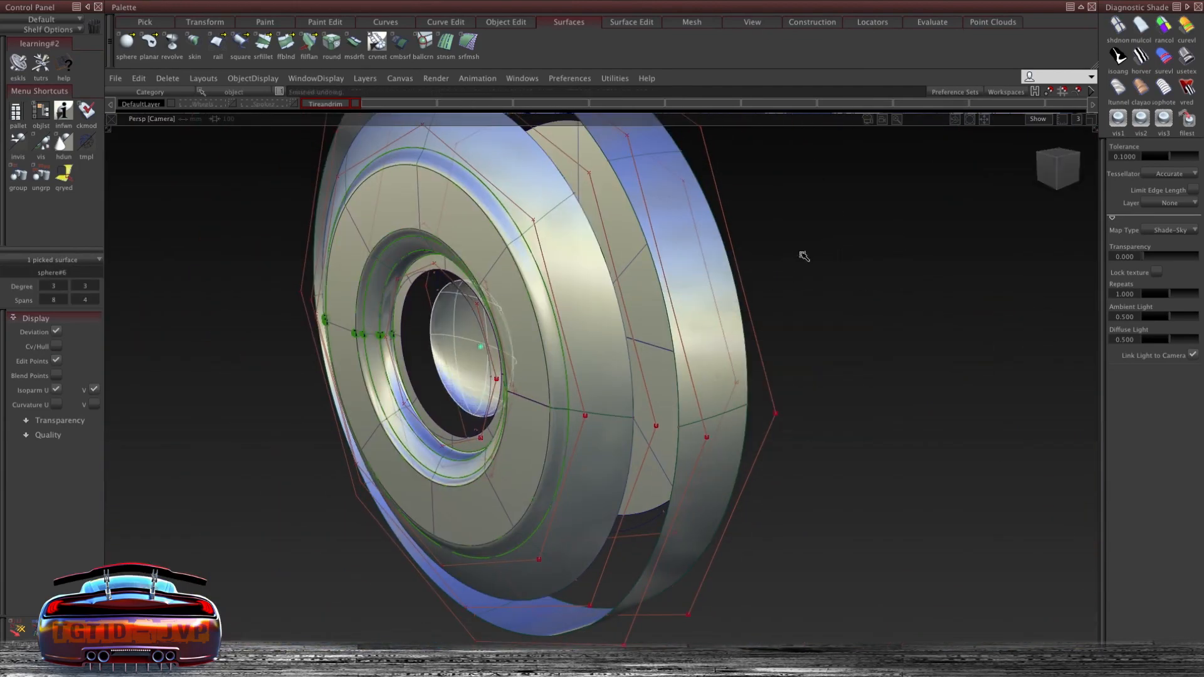
- Start a freeform blend and pick the curves around the sphere in the hub
{"action": "left_click_drag", "start_coordinate": [806, 258], "coordinate": [546, 269], "text": "alt+shift"}
{"action": "middle_click_drag", "start_coordinate": [546, 269], "coordinate": [543, 443], "text": "ctrl+shift"}
{"action": "left_click", "coordinate": [495, 492]}
{"action": "left_click", "coordinate": [494, 514]}
{"action": "left_click_drag", "start_coordinate": [495, 514], "coordinate": [475, 266], "text": "alt+shift"}
{"action": "right_click_drag", "start_coordinate": [476, 266], "coordinate": [529, 324], "text": "alt+shift"}
{"action": "left_click", "coordinate": [430, 393]}
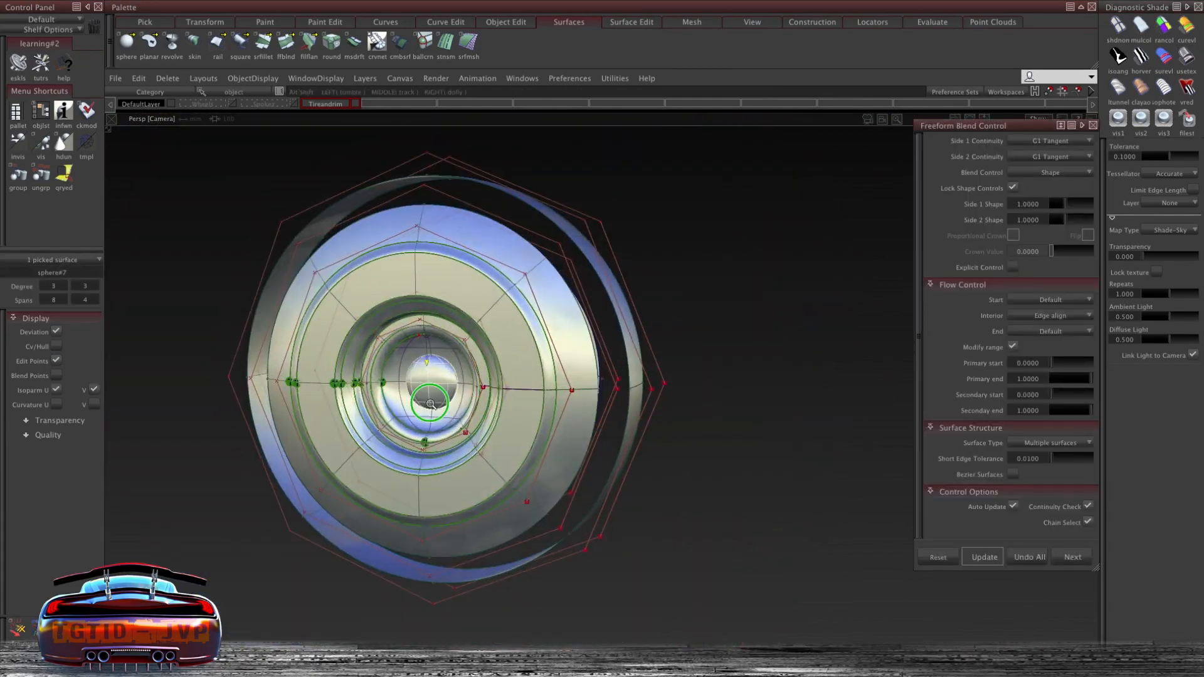
{"action": "right_click_drag", "start_coordinate": [430, 393], "coordinate": [777, 298], "text": "alt+shift"}
{"action": "left_click_drag", "start_coordinate": [777, 298], "coordinate": [510, 382], "text": "alt+shift"}
{"action": "right_click_drag", "start_coordinate": [510, 382], "coordinate": [507, 452], "text": "alt+shift"}
{"action": "middle_click_drag", "start_coordinate": [508, 451], "coordinate": [509, 495], "text": "ctrl+shift"}
{"action": "left_click", "coordinate": [551, 318]}
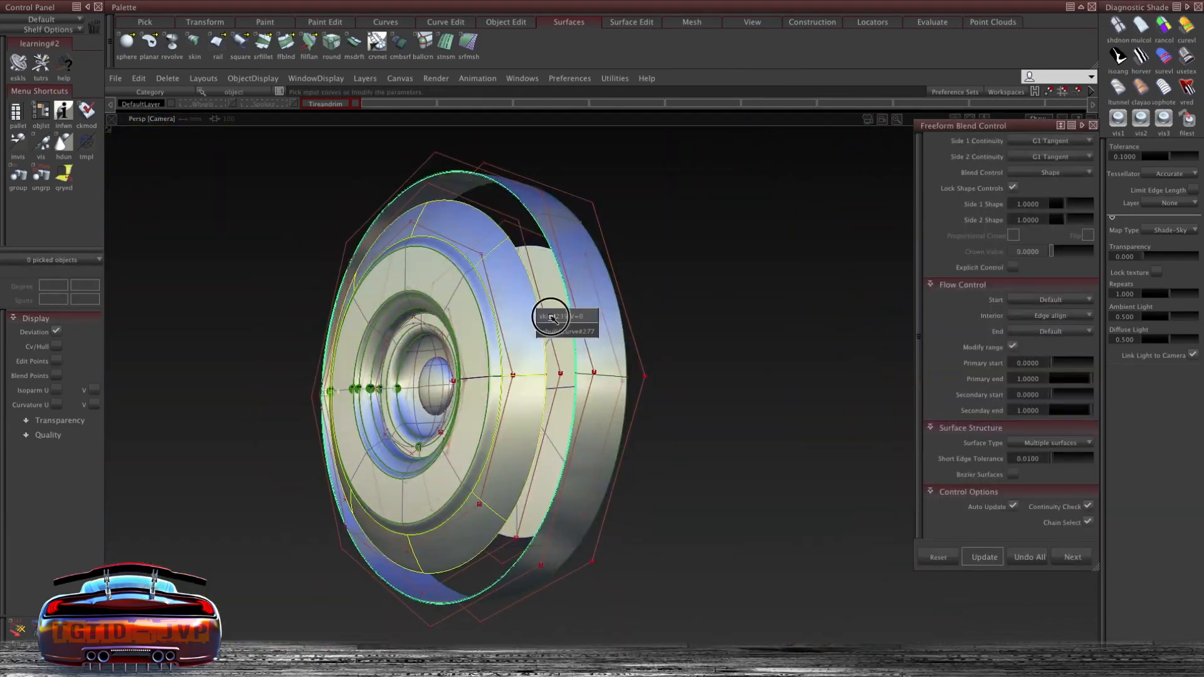
- Create a skin surface between the circular curves around the hub
{"action": "left_click_drag", "start_coordinate": [584, 267], "coordinate": [553, 263], "text": "alt+shift"}
{"action": "left_click_drag", "start_coordinate": [553, 262], "coordinate": [550, 220], "text": "ctrl+shift"}
{"action": "left_click", "coordinate": [551, 220]}
{"action": "middle_click_drag", "start_coordinate": [526, 165], "coordinate": [456, 164], "text": "ctrl+shift"}
{"action": "left_click_drag", "start_coordinate": [713, 245], "coordinate": [586, 220], "text": "alt+shift"}
{"action": "right_click_drag", "start_coordinate": [587, 219], "coordinate": [649, 188], "text": "alt+shift"}
{"action": "left_click_drag", "start_coordinate": [638, 150], "coordinate": [632, 177], "text": "ctrl+shift"}
{"action": "left_click_drag", "start_coordinate": [633, 178], "coordinate": [567, 163], "text": "alt+shift"}
{"action": "left_click", "coordinate": [548, 244]}
{"action": "left_click_drag", "start_coordinate": [375, 158], "coordinate": [746, 110], "text": "alt+shift"}
{"action": "left_click_drag", "start_coordinate": [634, 163], "coordinate": [303, 232], "text": "alt+shift"}
{"action": "left_click", "coordinate": [530, 295]}
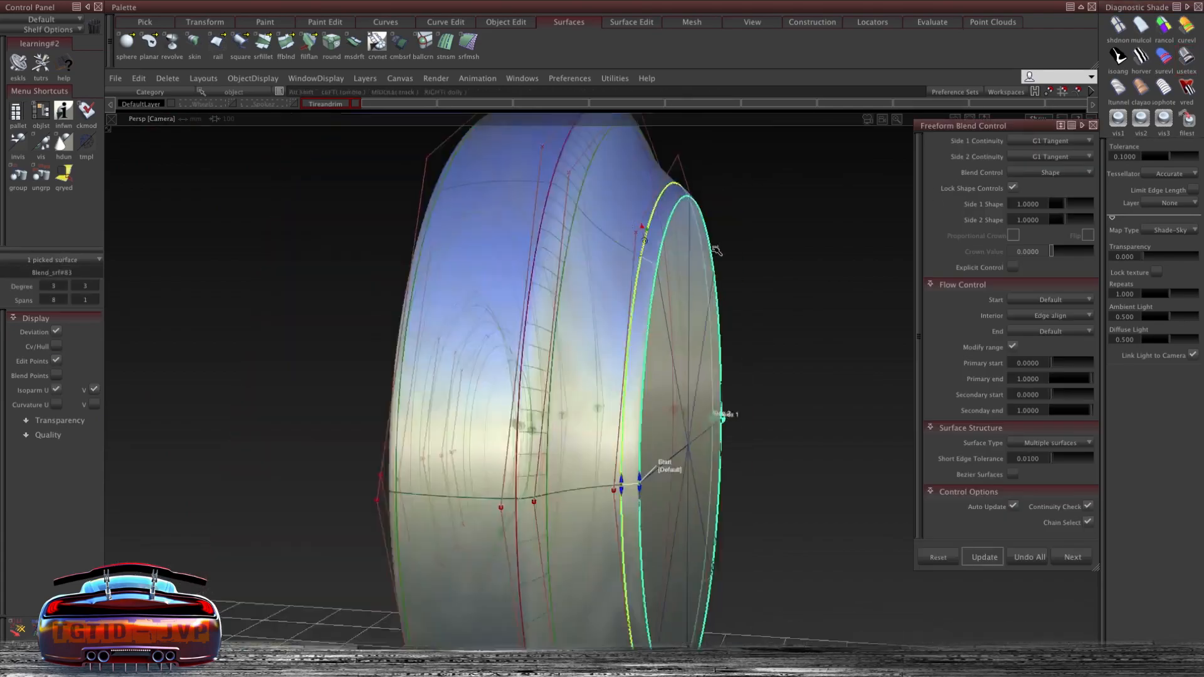
- Delete the selected cap surface at the hub
{"action": "left_click_drag", "start_coordinate": [726, 416], "coordinate": [627, 339], "text": "alt+shift"}
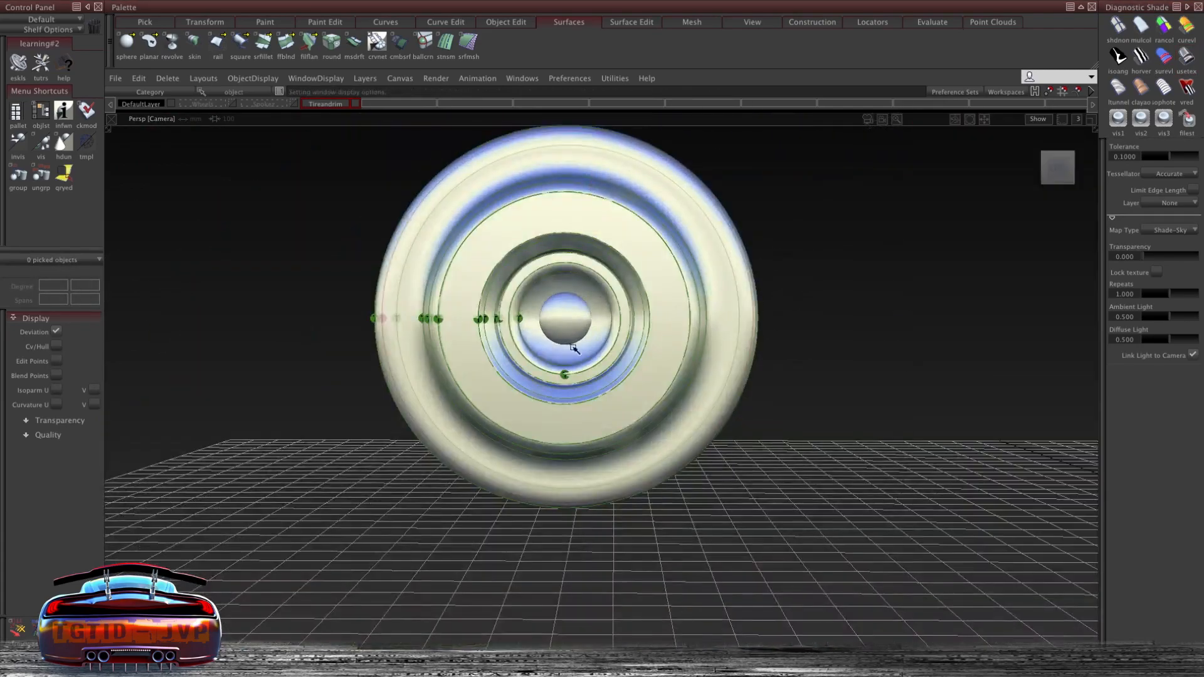
{"action": "mouse_move", "coordinate": [627, 339]}
{"action": "right_mouse_down", "text": "alt+shift"}
{"action": "mouse_move", "coordinate": [633, 313]}
{"action": "mouse_move", "coordinate": [624, 342]}
{"action": "right_mouse_up", "text": "alt+shift"}
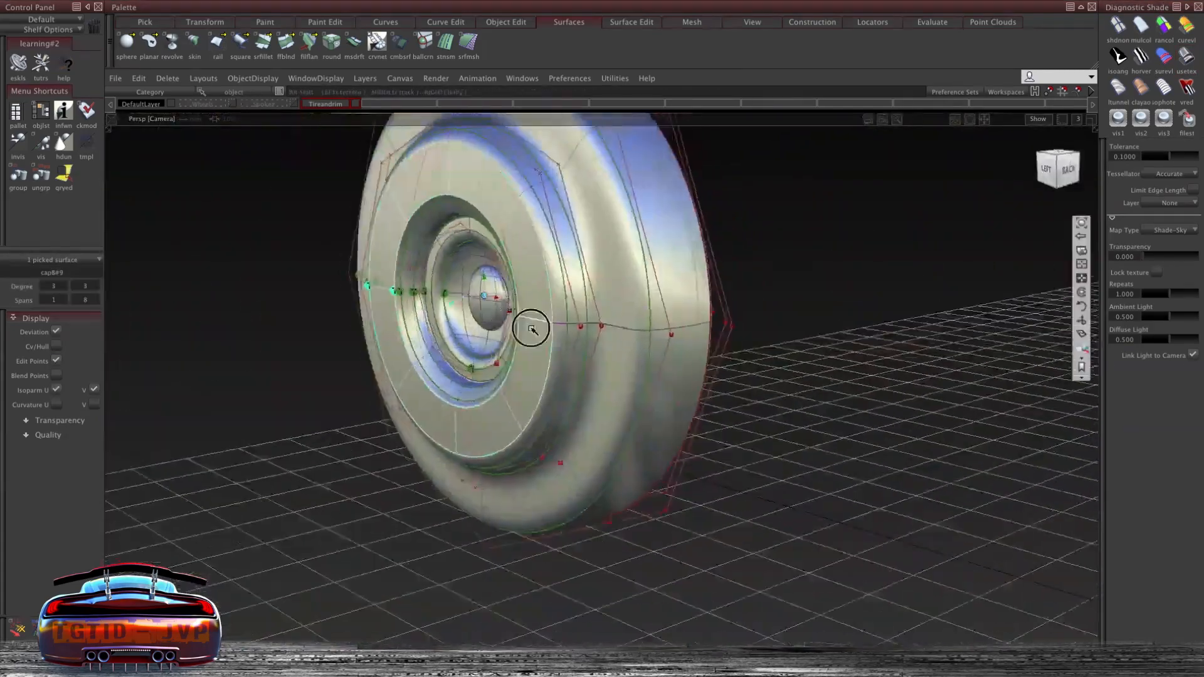
{"action": "left_click_drag", "start_coordinate": [533, 328], "coordinate": [603, 232], "text": "alt+shift"}
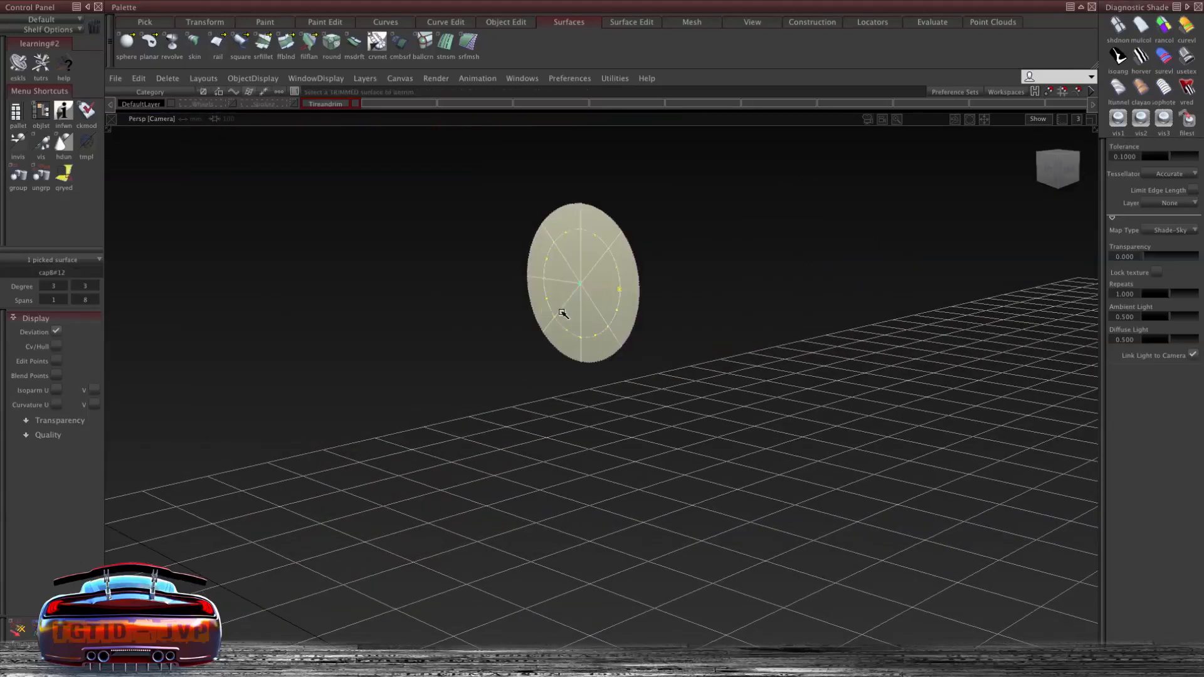
{"action": "key", "text": "Delete"}
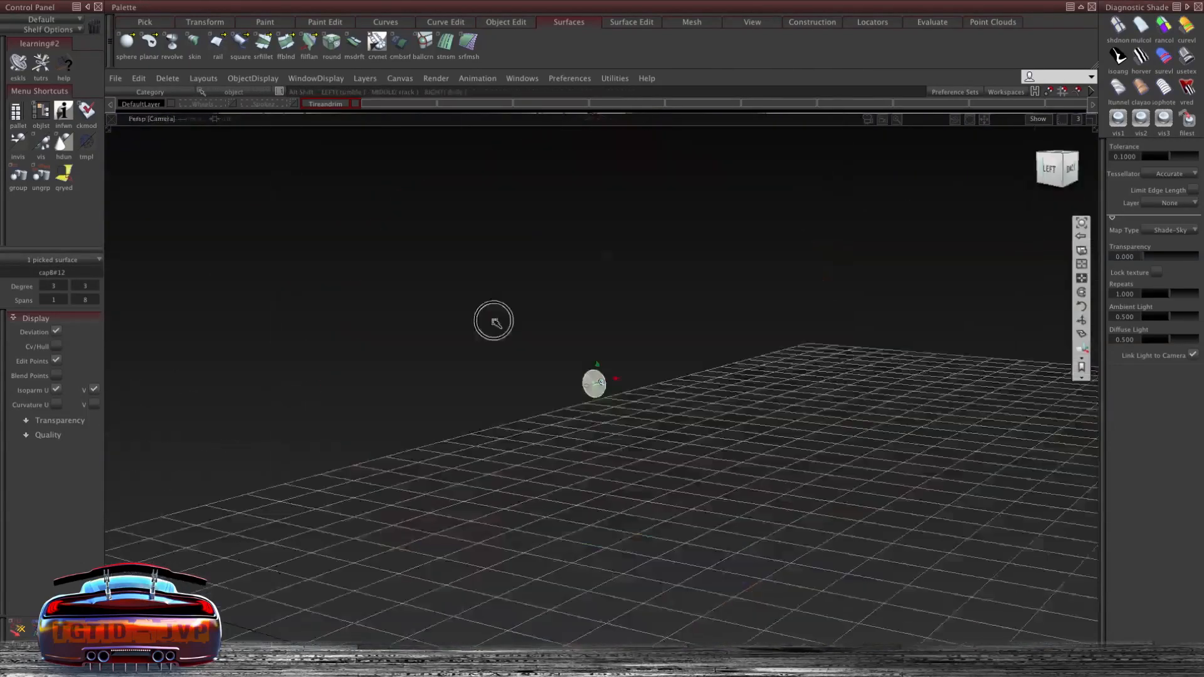
- Offset a circle from the small cap, skin them into a cylindrical lug nut, and move it onto the hub
{"action": "left_click", "coordinate": [495, 299], "text": "ctrl+shift"}
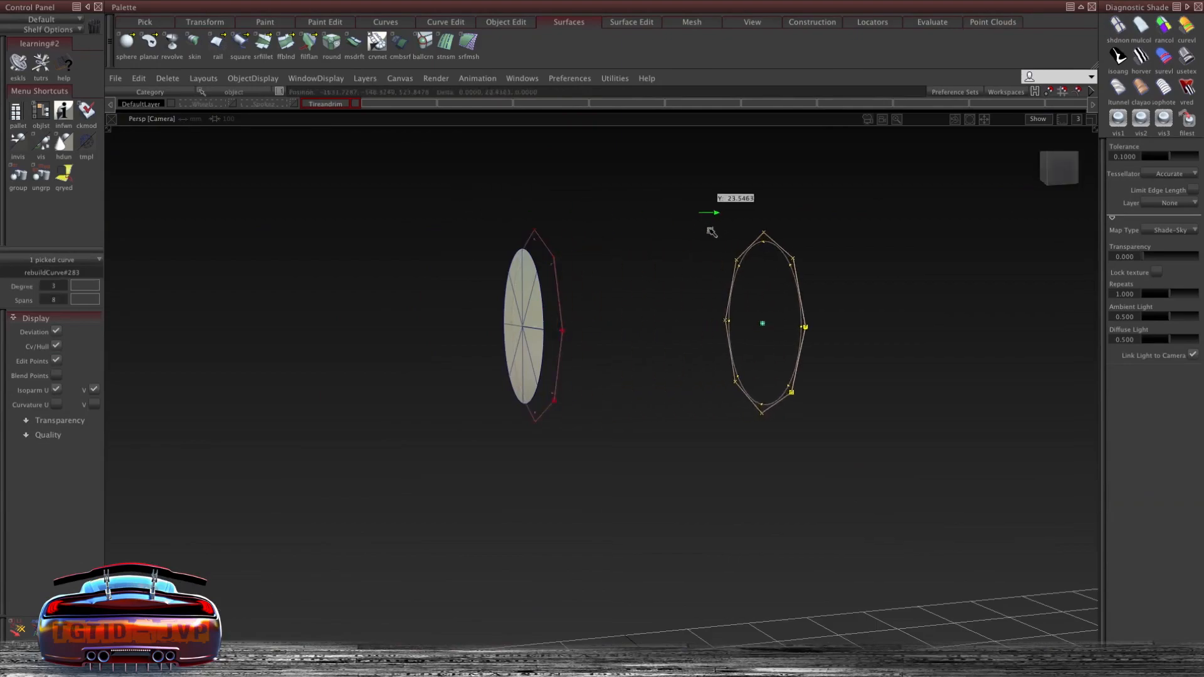
{"action": "left_click_drag", "start_coordinate": [534, 162], "coordinate": [548, 344], "text": "ctrl+shift"}
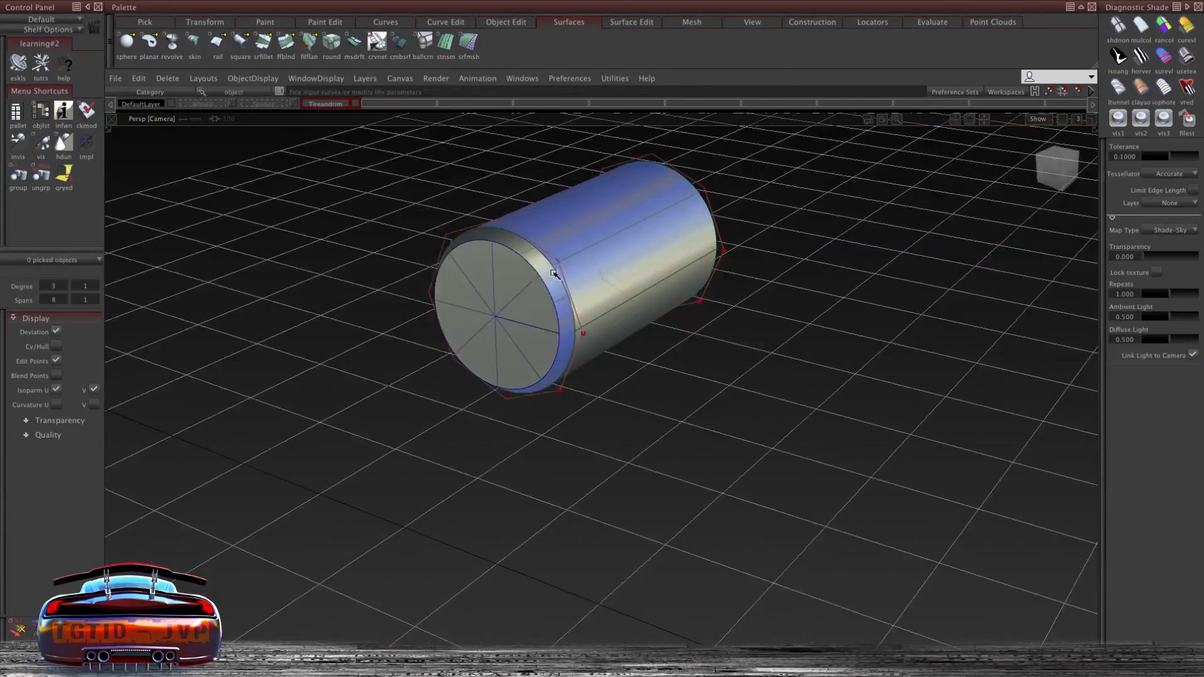
{"action": "right_click_drag", "start_coordinate": [489, 307], "coordinate": [537, 306], "text": "ctrl+shift"}
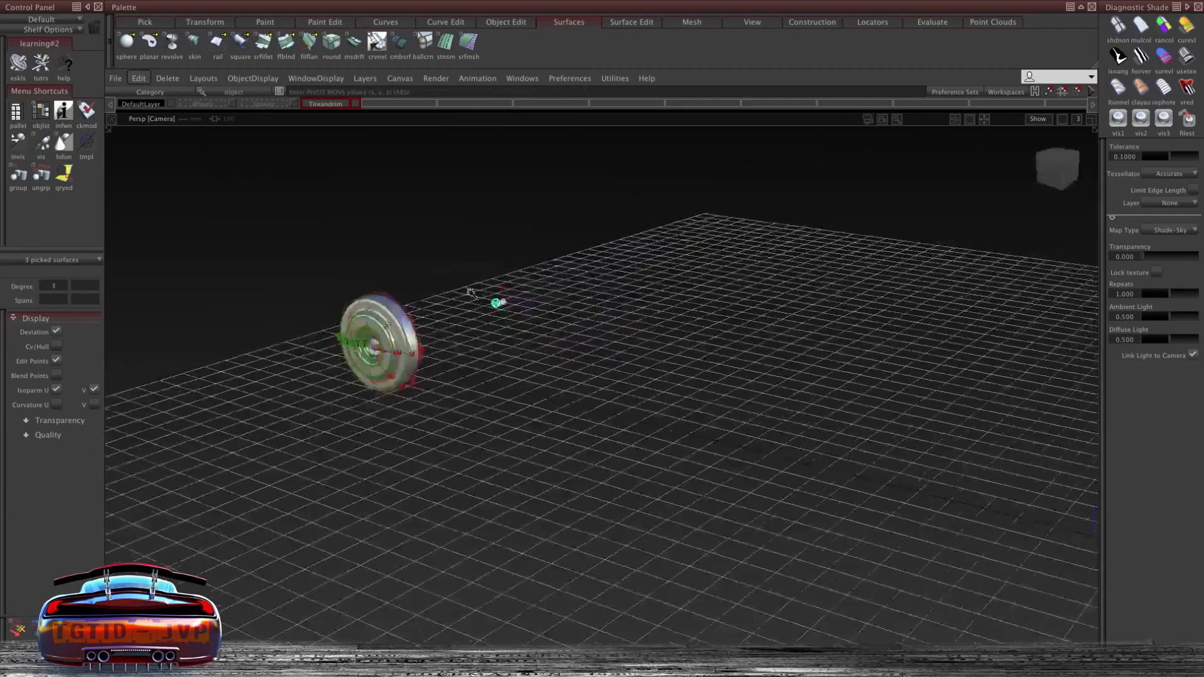
{"action": "right_click_drag", "start_coordinate": [449, 238], "coordinate": [451, 215], "text": "ctrl+shift"}
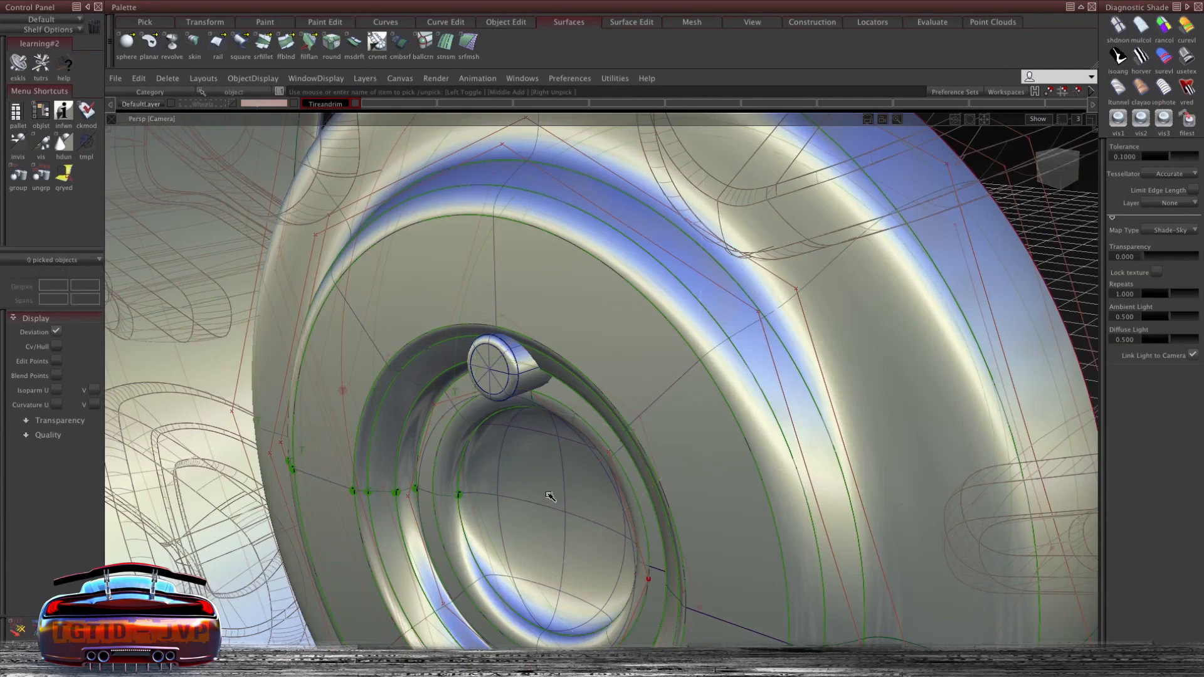
- Delete the surface filling the hub centre
{"action": "left_click", "coordinate": [566, 488]}
{"action": "key", "text": "Delete"}
{"action": "left_click_drag", "start_coordinate": [551, 497], "coordinate": [502, 341], "text": "alt+shift"}
- Duplicate the lug nut surfaces 4 times with a 72 degree rotation around the wheel axis
{"action": "left_click_drag", "start_coordinate": [537, 389], "coordinate": [567, 426], "text": "alt+shift"}
{"action": "right_click_drag", "start_coordinate": [568, 487], "coordinate": [635, 481], "text": "ctrl+shift"}
{"action": "left_click_drag", "start_coordinate": [635, 506], "coordinate": [466, 549], "text": "alt+shift"}
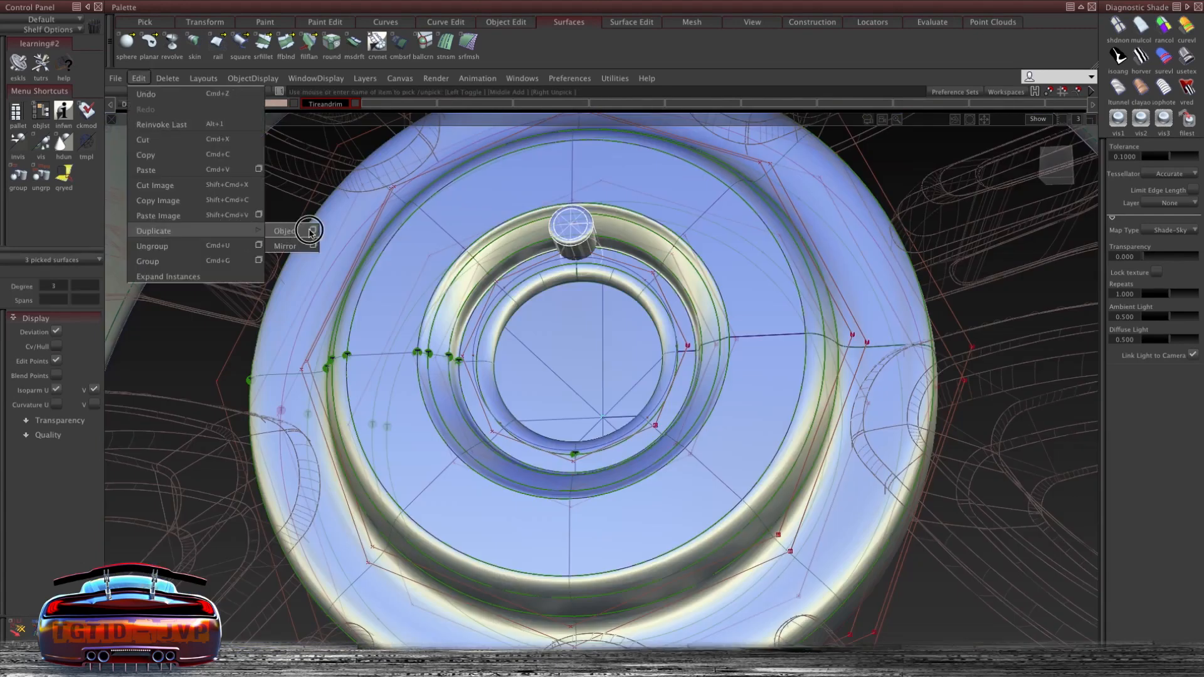
{"action": "left_click", "coordinate": [311, 231]}
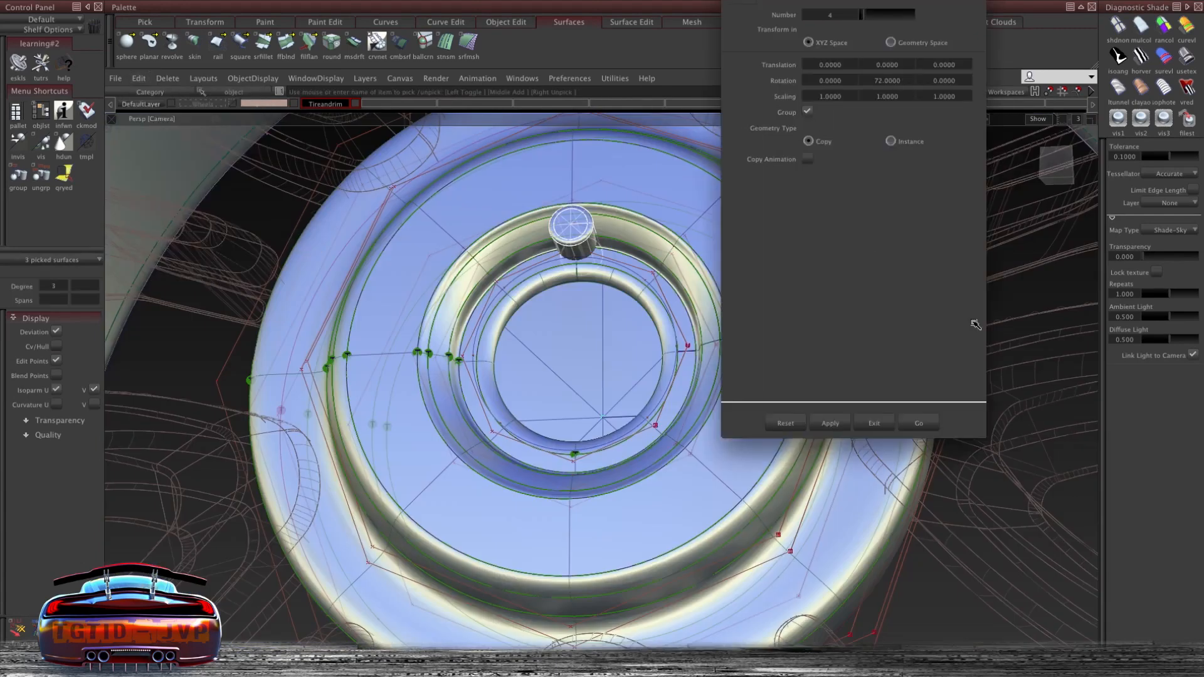
{"action": "left_click", "coordinate": [921, 423]}
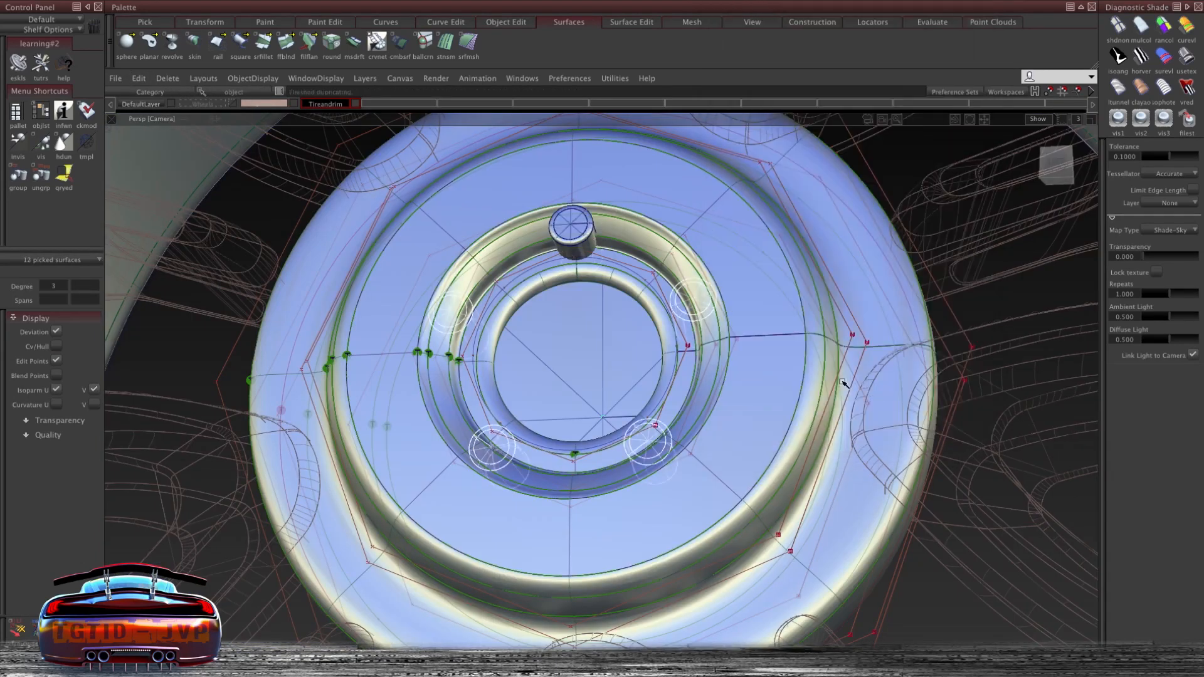
- Intersect the five lug nuts with the hub ring surfaces
{"action": "right_click_drag", "start_coordinate": [581, 383], "coordinate": [583, 363], "text": "alt+shift"}
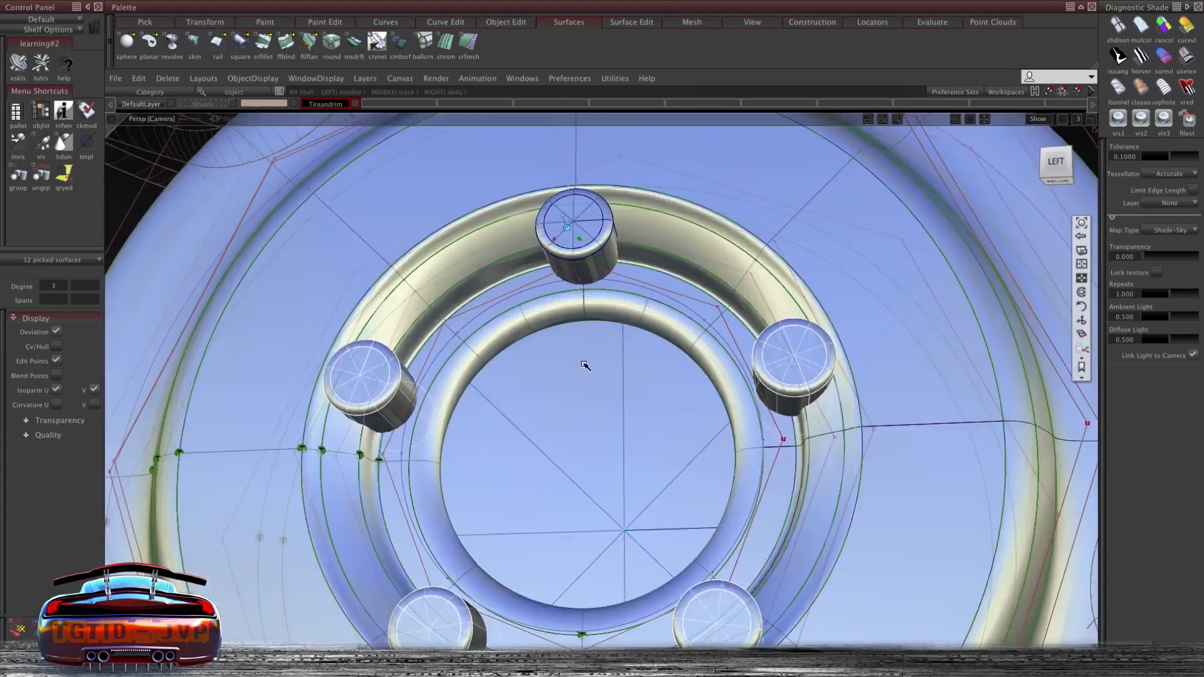
{"action": "middle_click_drag", "start_coordinate": [583, 363], "coordinate": [537, 368], "text": "alt+shift"}
{"action": "left_click_drag", "start_coordinate": [538, 368], "coordinate": [566, 255], "text": "ctrl+shift"}
{"action": "right_click_drag", "start_coordinate": [640, 240], "coordinate": [537, 238], "text": "alt+shift"}
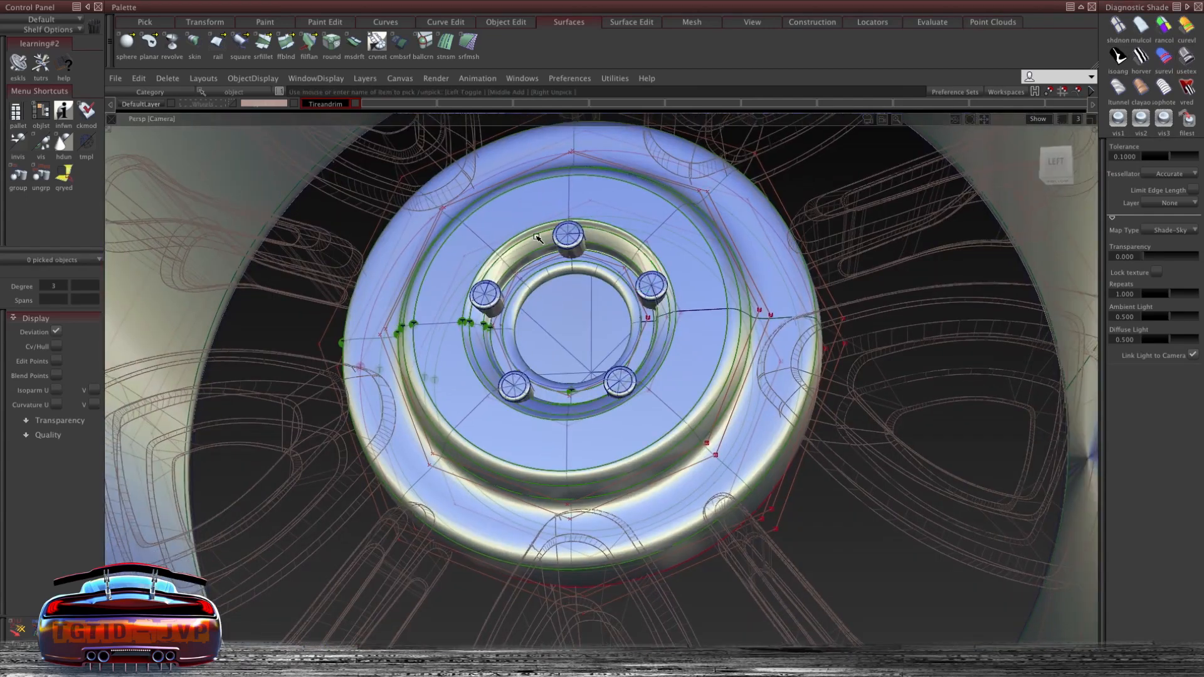
{"action": "middle_click", "coordinate": [537, 237], "text": "ctrl+shift"}
{"action": "left_click", "coordinate": [537, 353]}
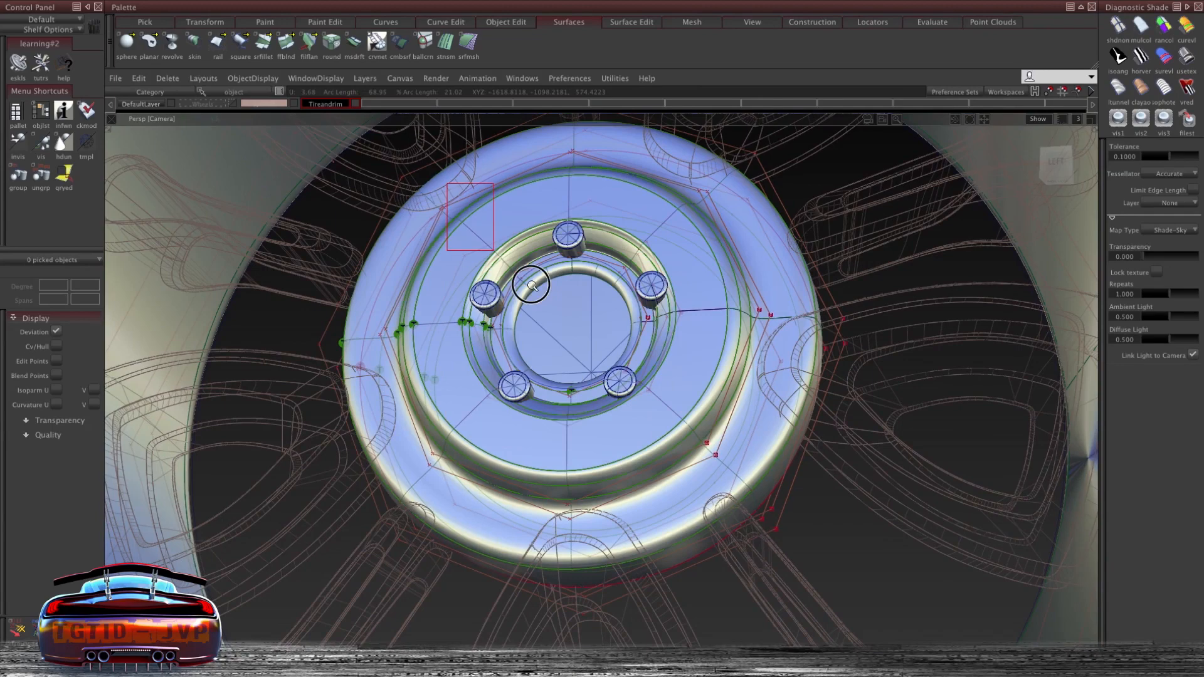
{"action": "left_click", "coordinate": [699, 455]}
{"action": "middle_click_drag", "start_coordinate": [558, 282], "coordinate": [556, 354], "text": "ctrl+shift"}
{"action": "left_click", "coordinate": [590, 481]}
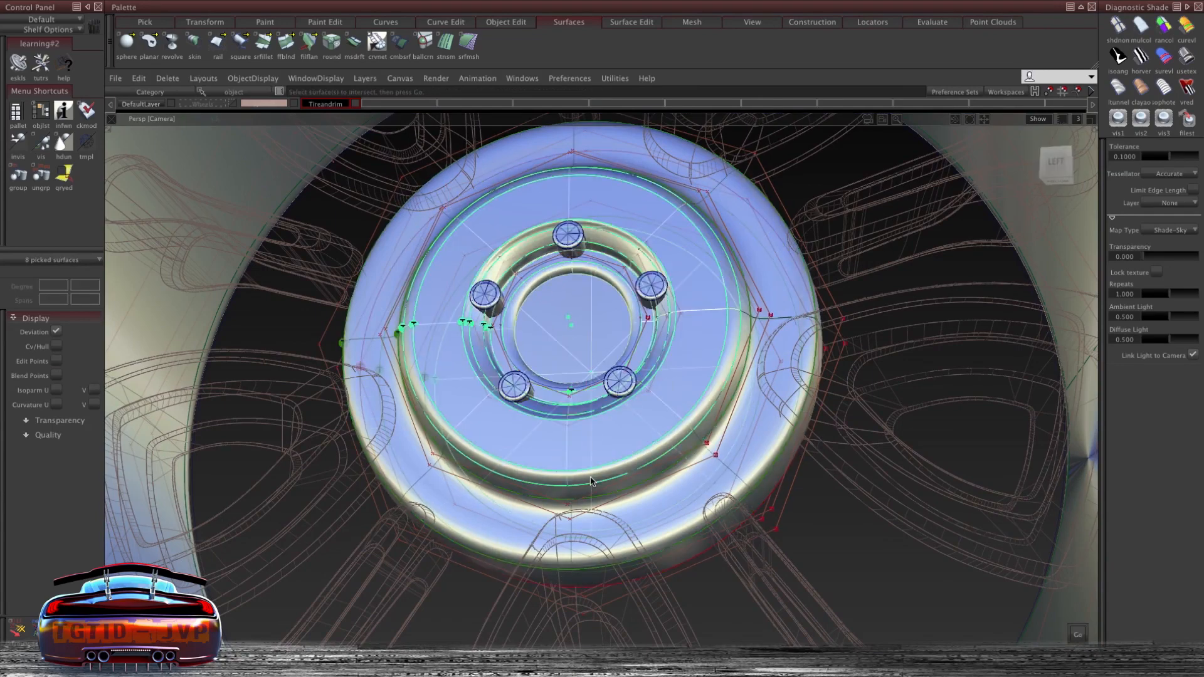
{"action": "key", "text": "space"}
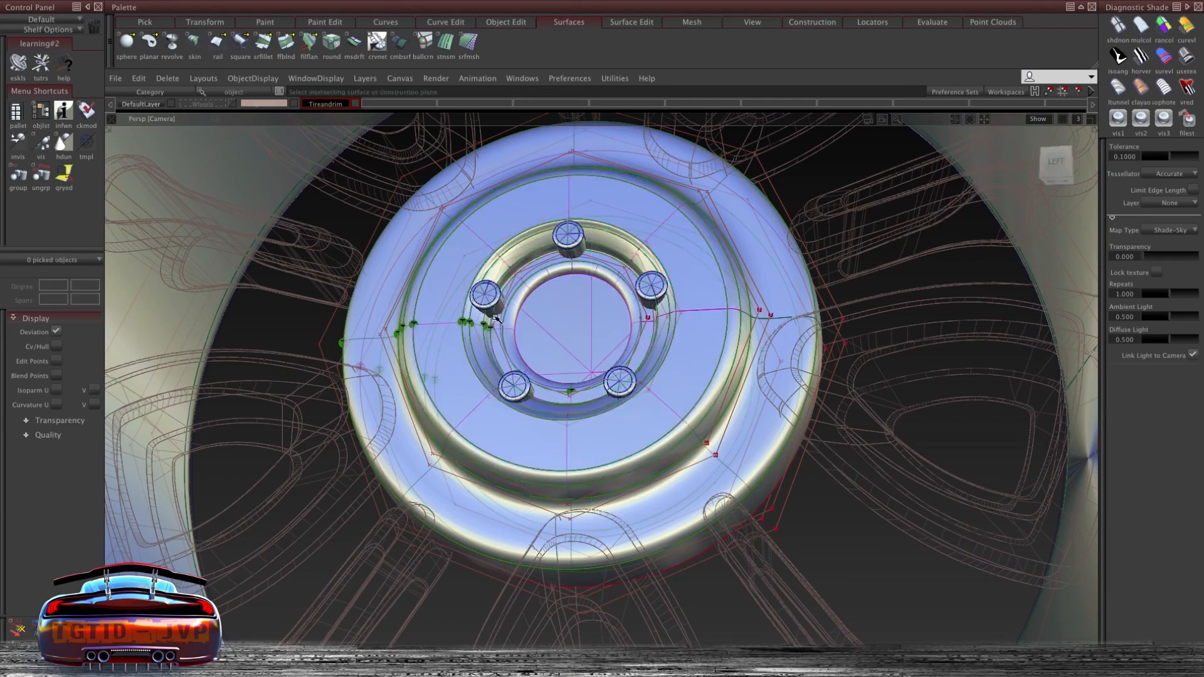
- Delete the lug nut cylinders from around the hub ring
{"action": "scroll", "coordinate": [498, 315], "scroll_direction": "up", "scroll_amount": 5}
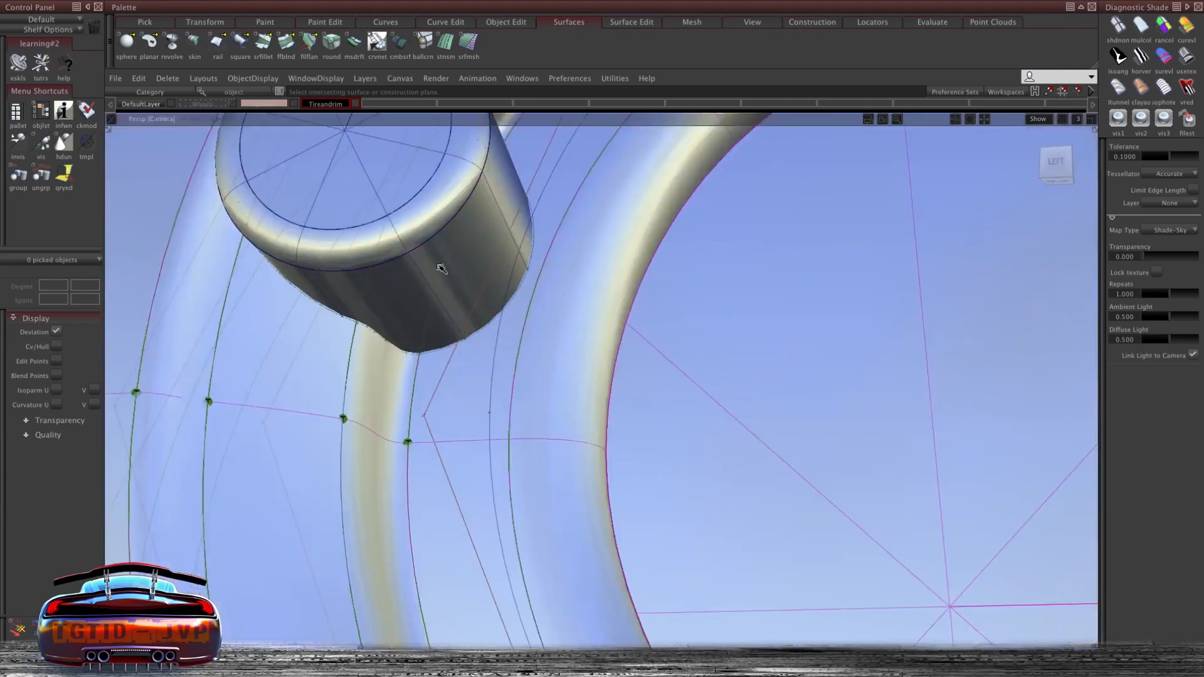
{"action": "right_click_drag", "start_coordinate": [497, 268], "coordinate": [492, 290], "text": "alt+shift"}
{"action": "middle_click_drag", "start_coordinate": [492, 290], "coordinate": [383, 301], "text": "alt+shift"}
{"action": "left_click_drag", "start_coordinate": [387, 216], "coordinate": [388, 250], "text": "ctrl+shift"}
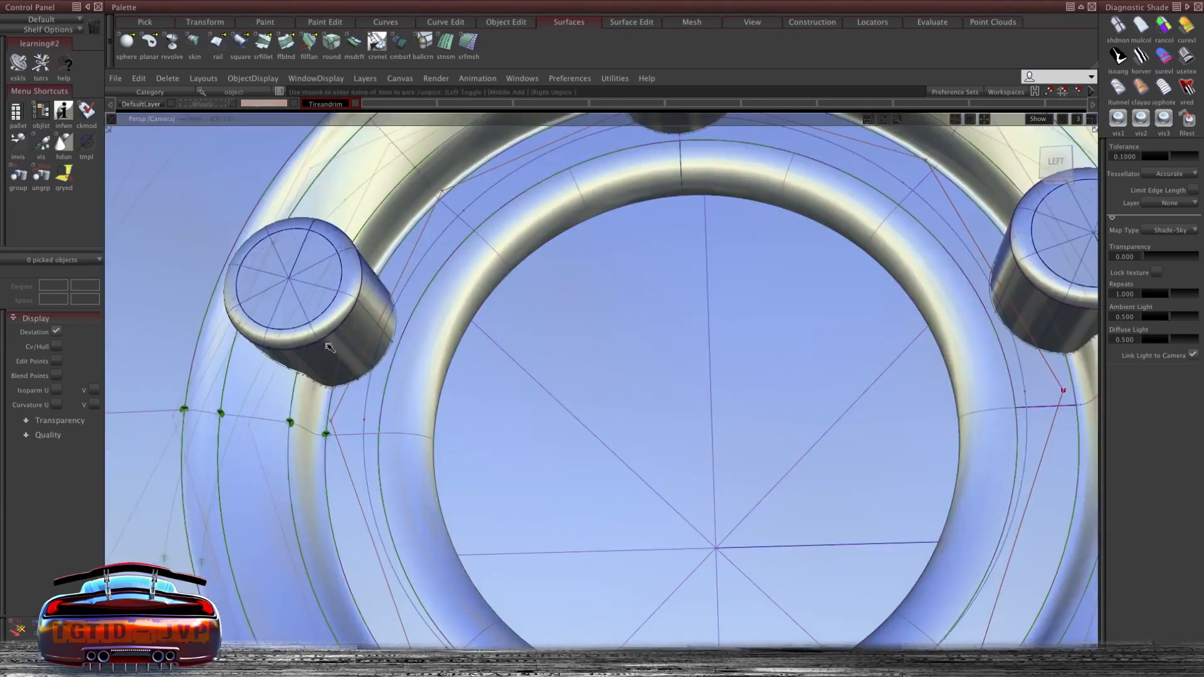
{"action": "left_click_drag", "start_coordinate": [343, 339], "coordinate": [290, 234], "text": "alt+shift"}
{"action": "left_click", "coordinate": [290, 234]}
{"action": "right_click_drag", "start_coordinate": [290, 233], "coordinate": [422, 269], "text": "alt+shift"}
{"action": "key", "text": "Delete"}
{"action": "left_click", "coordinate": [468, 558]}
{"action": "key", "text": "Delete"}
{"action": "left_click", "coordinate": [1024, 505]}
{"action": "key", "text": "Delete"}
{"action": "left_click", "coordinate": [698, 168]}
{"action": "key", "text": "Delete"}
{"action": "left_click_drag", "start_coordinate": [699, 168], "coordinate": [699, 247], "text": "alt+shift"}
{"action": "right_click_drag", "start_coordinate": [699, 247], "coordinate": [704, 282], "text": "alt+shift"}
{"action": "left_click_drag", "start_coordinate": [705, 283], "coordinate": [511, 376], "text": "alt+shift"}
{"action": "right_click_drag", "start_coordinate": [511, 376], "coordinate": [461, 282], "text": "alt+shift"}
{"action": "left_click", "coordinate": [454, 270]}
{"action": "key", "text": "Delete"}
{"action": "left_click", "coordinate": [461, 307]}
{"action": "key", "text": "Delete"}
{"action": "middle_click_drag", "start_coordinate": [319, 502], "coordinate": [412, 313], "text": "alt+shift"}
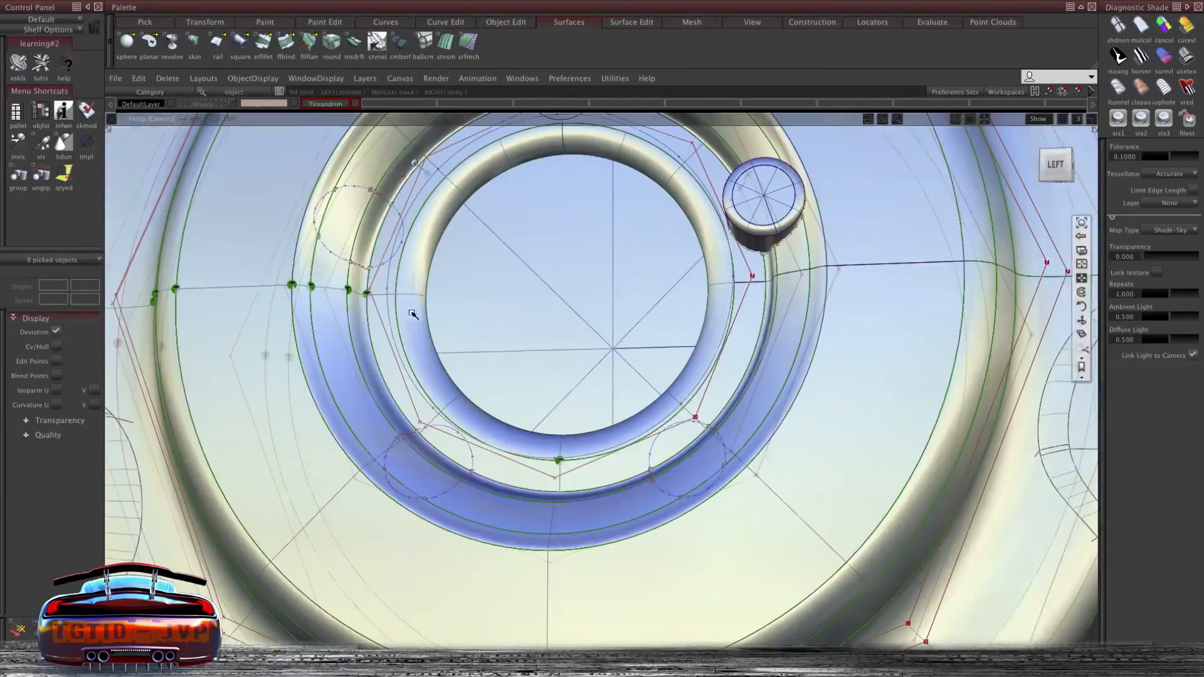
- Trim five lug holes out of the hub ring along the intersection curves
{"action": "left_click", "coordinate": [1046, 628]}
{"action": "left_click_drag", "start_coordinate": [452, 376], "coordinate": [461, 285], "text": "alt+shift"}
{"action": "left_click", "coordinate": [516, 134]}
{"action": "left_click_drag", "start_coordinate": [480, 175], "coordinate": [467, 329], "text": "alt+shift"}
{"action": "left_click", "coordinate": [492, 406]}
{"action": "left_click", "coordinate": [1038, 635]}
{"action": "left_click", "coordinate": [1008, 635]}
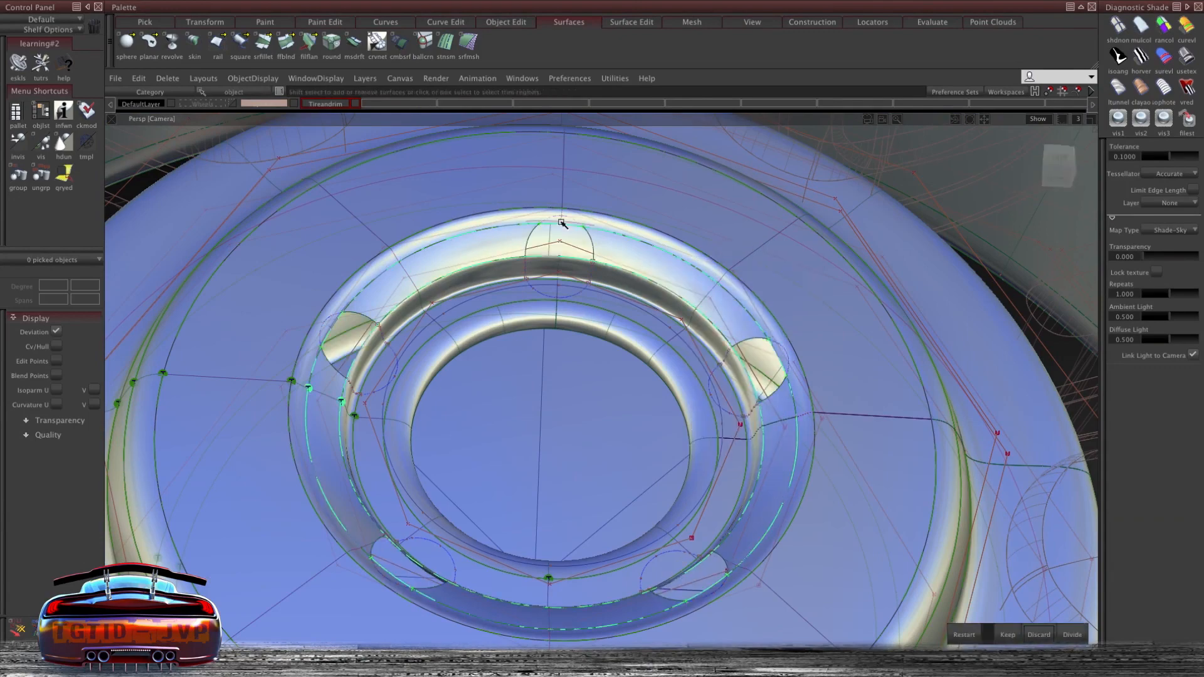
{"action": "left_click", "coordinate": [1007, 634]}
{"action": "left_click_drag", "start_coordinate": [627, 388], "coordinate": [385, 326], "text": "alt+shift"}
{"action": "left_click", "coordinate": [384, 326]}
{"action": "left_click_drag", "start_coordinate": [715, 301], "coordinate": [747, 397], "text": "alt+shift"}
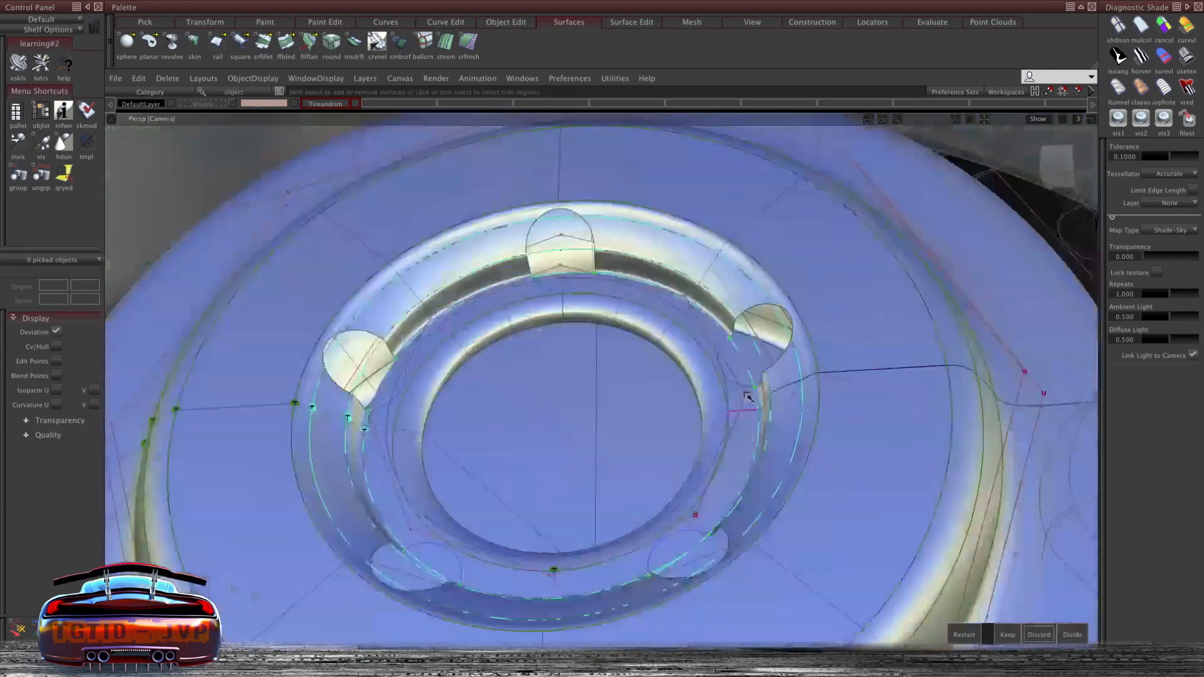
{"action": "left_click_drag", "start_coordinate": [683, 550], "coordinate": [627, 401], "text": "alt+shift"}
{"action": "middle_click_drag", "start_coordinate": [585, 537], "coordinate": [565, 392], "text": "alt+shift"}
{"action": "right_click_drag", "start_coordinate": [439, 309], "coordinate": [516, 309], "text": "alt+shift"}
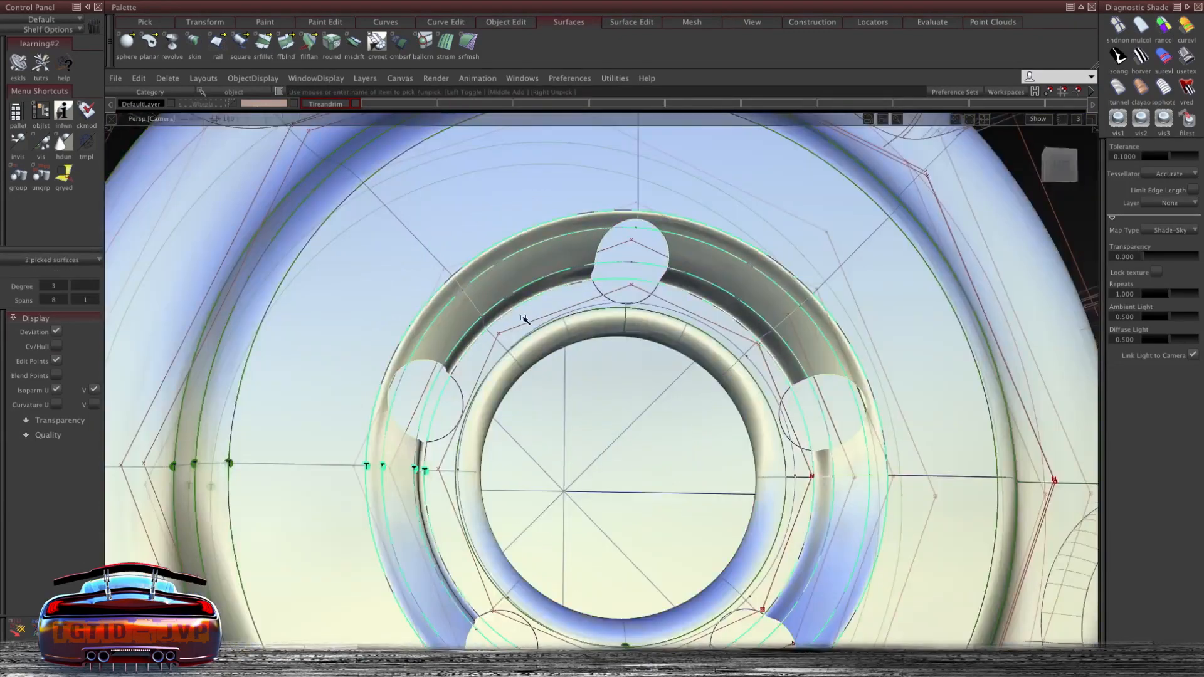
- Skin a wall surface between the edge curves of the top lug hole in the hub ring
{"action": "key", "text": "ctrl+v"}
{"action": "right_click_drag", "start_coordinate": [696, 281], "coordinate": [502, 389], "text": "alt+shift"}
{"action": "middle_click_drag", "start_coordinate": [502, 390], "coordinate": [552, 376]}
{"action": "right_click_drag", "start_coordinate": [514, 296], "coordinate": [618, 297], "text": "alt+shift"}
{"action": "left_click_drag", "start_coordinate": [658, 346], "coordinate": [836, 351], "text": "alt+shift"}
{"action": "right_click_drag", "start_coordinate": [514, 351], "coordinate": [614, 351], "text": "alt+shift"}
{"action": "left_click_drag", "start_coordinate": [564, 402], "coordinate": [499, 336], "text": "alt+shift"}
{"action": "middle_click_drag", "start_coordinate": [500, 336], "coordinate": [489, 427], "text": "alt+shift"}
{"action": "left_click", "coordinate": [465, 375]}
{"action": "right_click_drag", "start_coordinate": [465, 375], "coordinate": [653, 285], "text": "alt+shift"}
{"action": "left_click_drag", "start_coordinate": [652, 285], "coordinate": [529, 404], "text": "alt+shift"}
{"action": "left_click", "coordinate": [541, 322]}
{"action": "left_click", "coordinate": [558, 332]}
{"action": "right_click_drag", "start_coordinate": [541, 264], "coordinate": [652, 276], "text": "alt+shift"}
{"action": "left_click_drag", "start_coordinate": [652, 276], "coordinate": [535, 307], "text": "alt+shift"}
{"action": "left_click", "coordinate": [631, 333]}
{"action": "right_click_drag", "start_coordinate": [631, 333], "coordinate": [993, 108], "text": "alt+shift"}
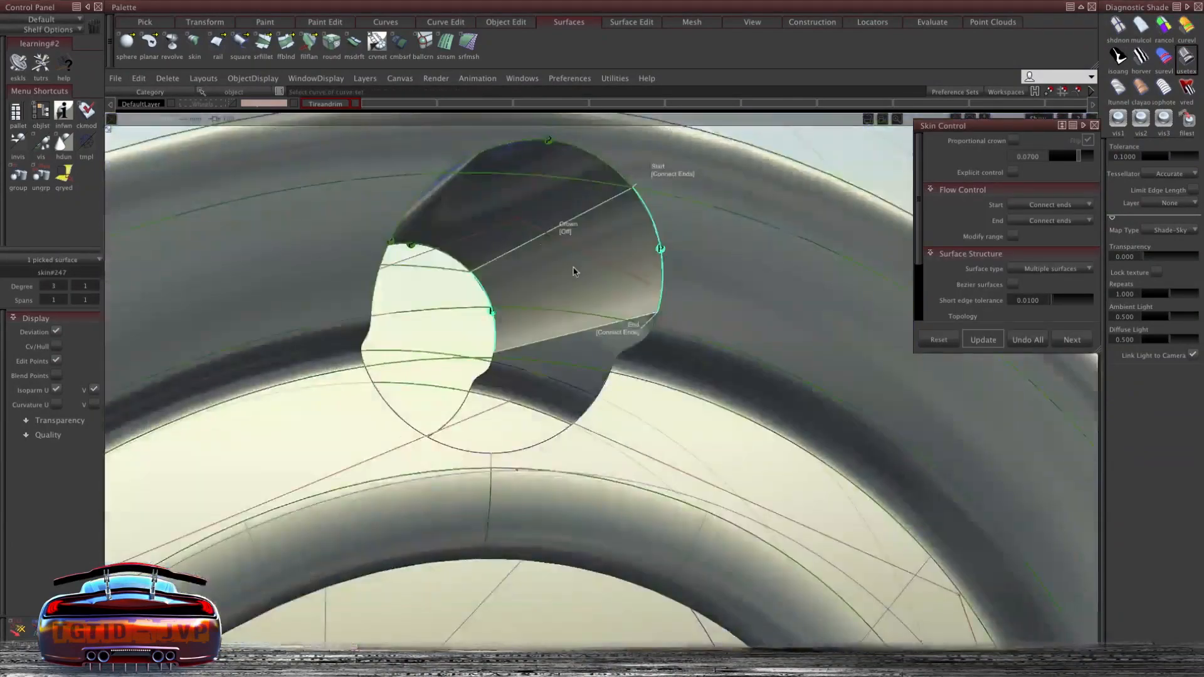
- Skin the remaining wall surfaces around the top lug hole
{"action": "left_click_drag", "start_coordinate": [992, 109], "coordinate": [618, 269], "text": "alt+shift"}
{"action": "left_click", "coordinate": [387, 267]}
{"action": "left_click_drag", "start_coordinate": [387, 267], "coordinate": [539, 420], "text": "alt+shift"}
{"action": "left_click", "coordinate": [538, 432]}
{"action": "left_click", "coordinate": [555, 369]}
{"action": "left_click_drag", "start_coordinate": [555, 368], "coordinate": [401, 326], "text": "alt+shift"}
{"action": "left_click", "coordinate": [456, 271]}
{"action": "left_click", "coordinate": [380, 335]}
{"action": "left_click_drag", "start_coordinate": [346, 382], "coordinate": [627, 326], "text": "alt+shift"}
{"action": "left_click", "coordinate": [644, 326]}
{"action": "left_click", "coordinate": [551, 279]}
{"action": "right_click_drag", "start_coordinate": [550, 279], "coordinate": [597, 321], "text": "alt+shift"}
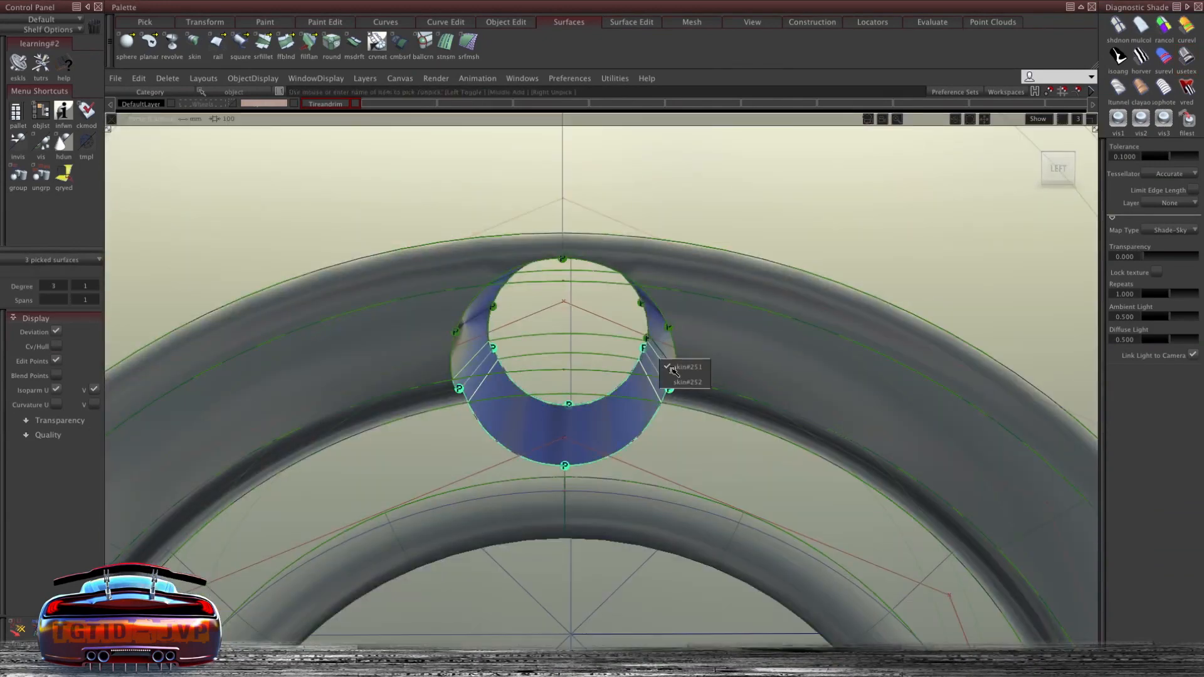
- Duplicate the top lug hole's wall surfaces 4 times with a 72 degree rotation around the wheel axis
{"action": "left_click_drag", "start_coordinate": [492, 387], "coordinate": [596, 414], "text": "alt+shift"}
{"action": "left_click", "coordinate": [543, 264]}
{"action": "right_click_drag", "start_coordinate": [596, 414], "coordinate": [634, 366], "text": "alt+shift"}
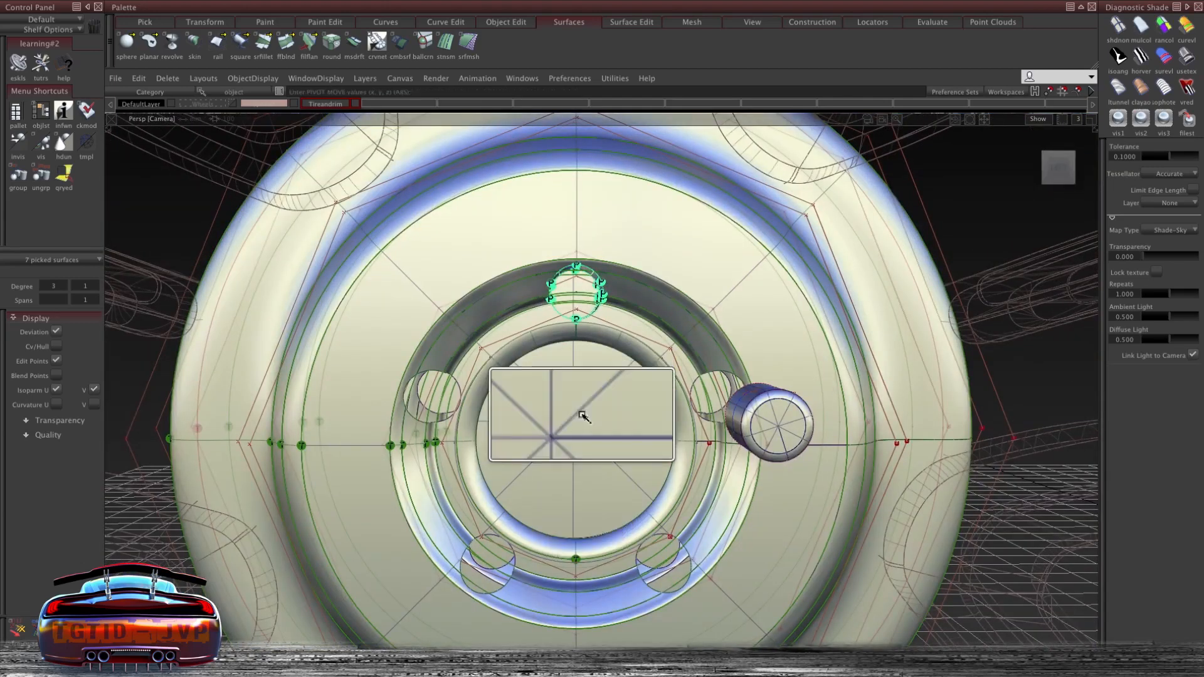
{"action": "left_click", "coordinate": [139, 79]}
{"action": "left_click", "coordinate": [311, 232]}
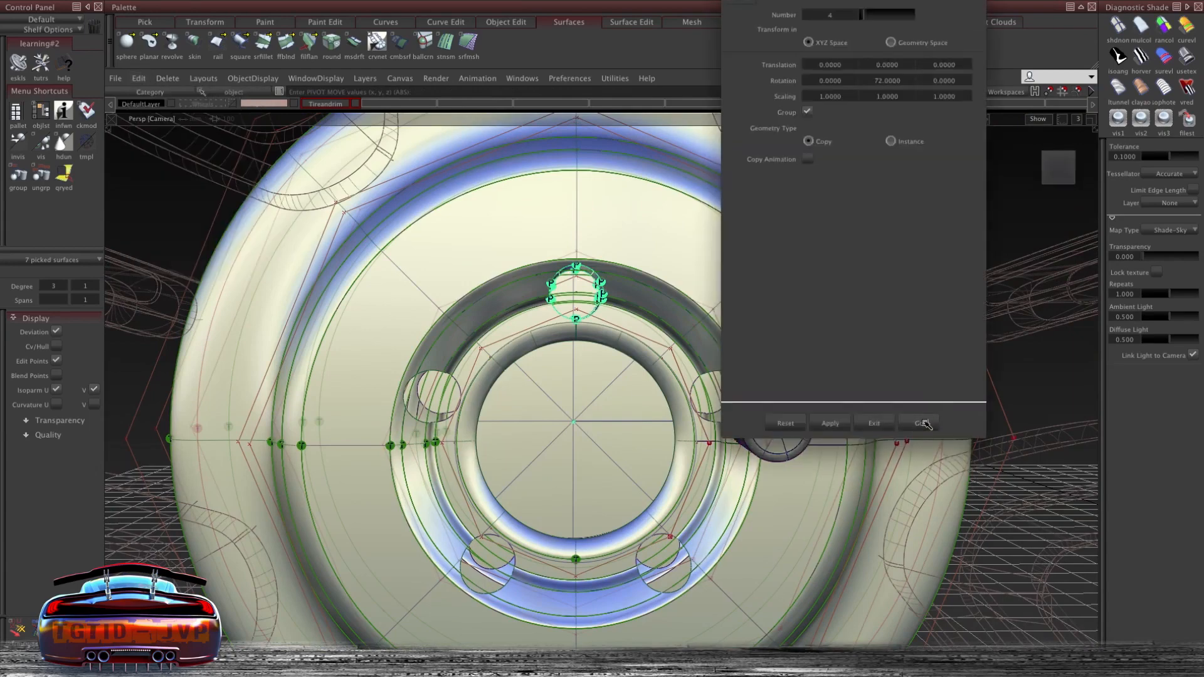
{"action": "left_click", "coordinate": [928, 424]}
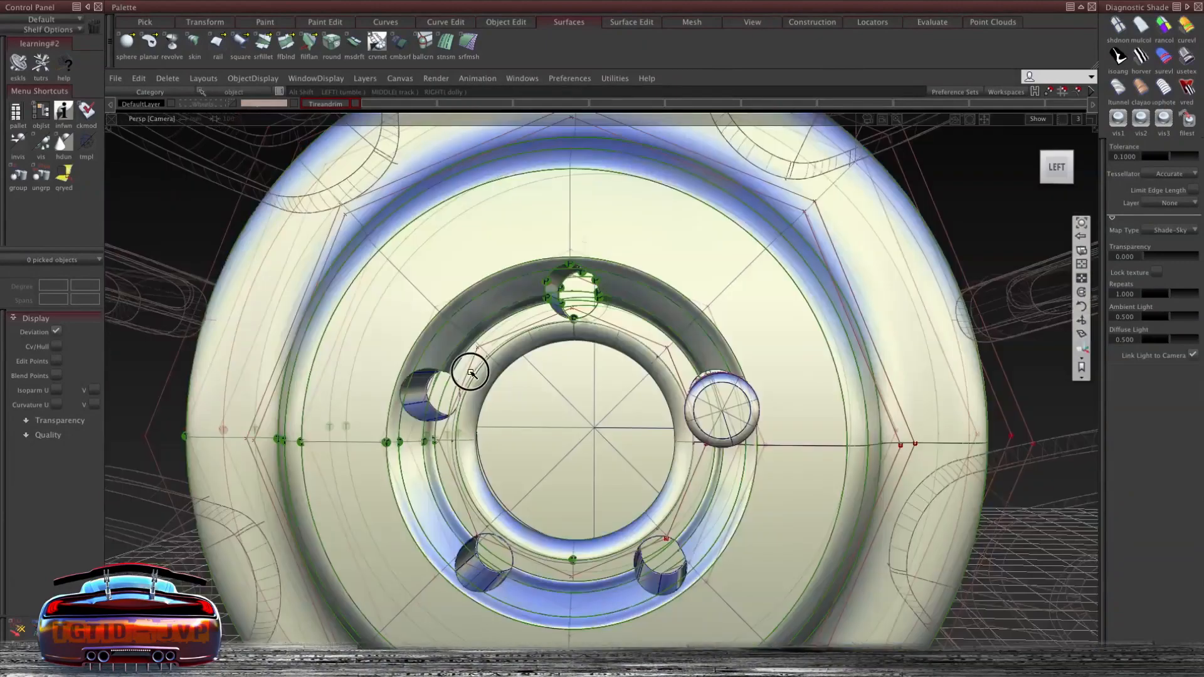
- Duplicate the lug nut's three surfaces into the other four holes with the same 72 degree rotation
{"action": "right_click_drag", "start_coordinate": [779, 366], "coordinate": [779, 365], "text": "ctrl+shift"}
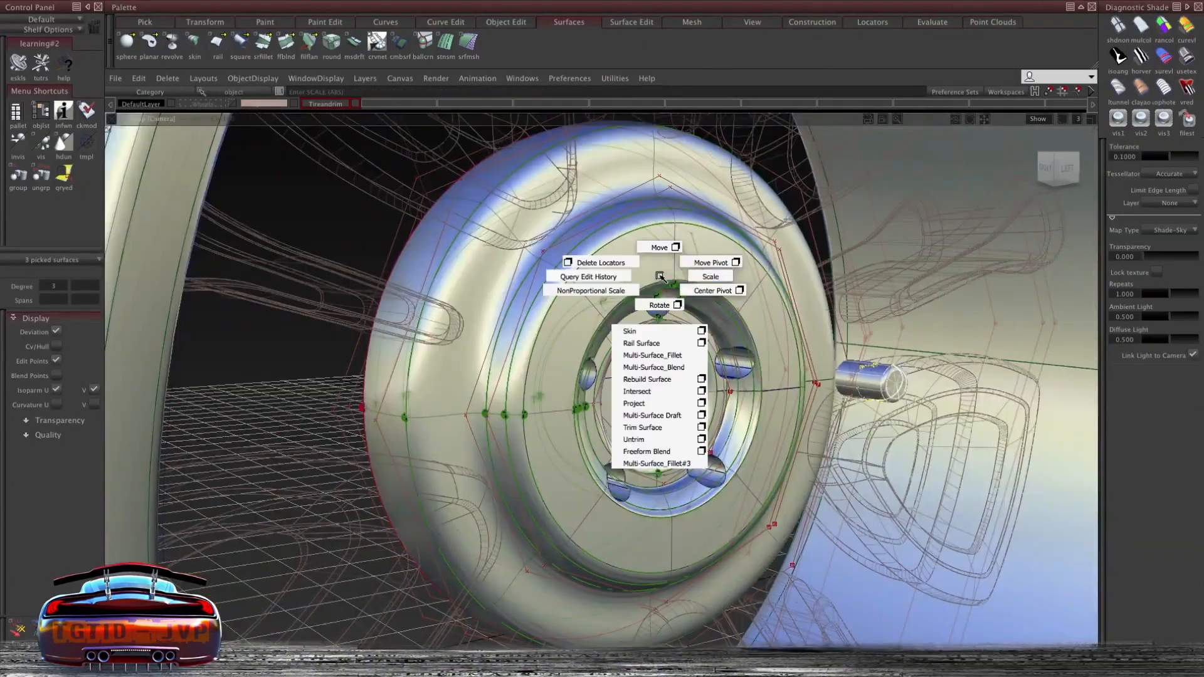
{"action": "right_click_drag", "start_coordinate": [660, 276], "coordinate": [359, 192], "text": "ctrl+shift"}
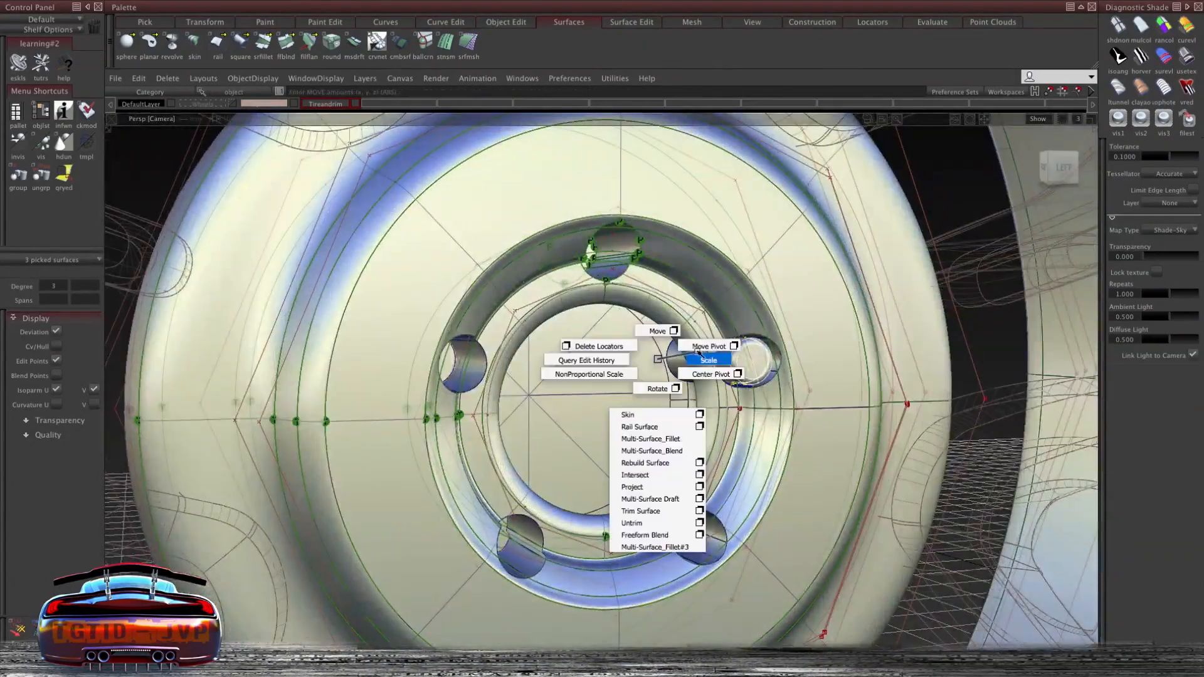
{"action": "left_click", "coordinate": [135, 78]}
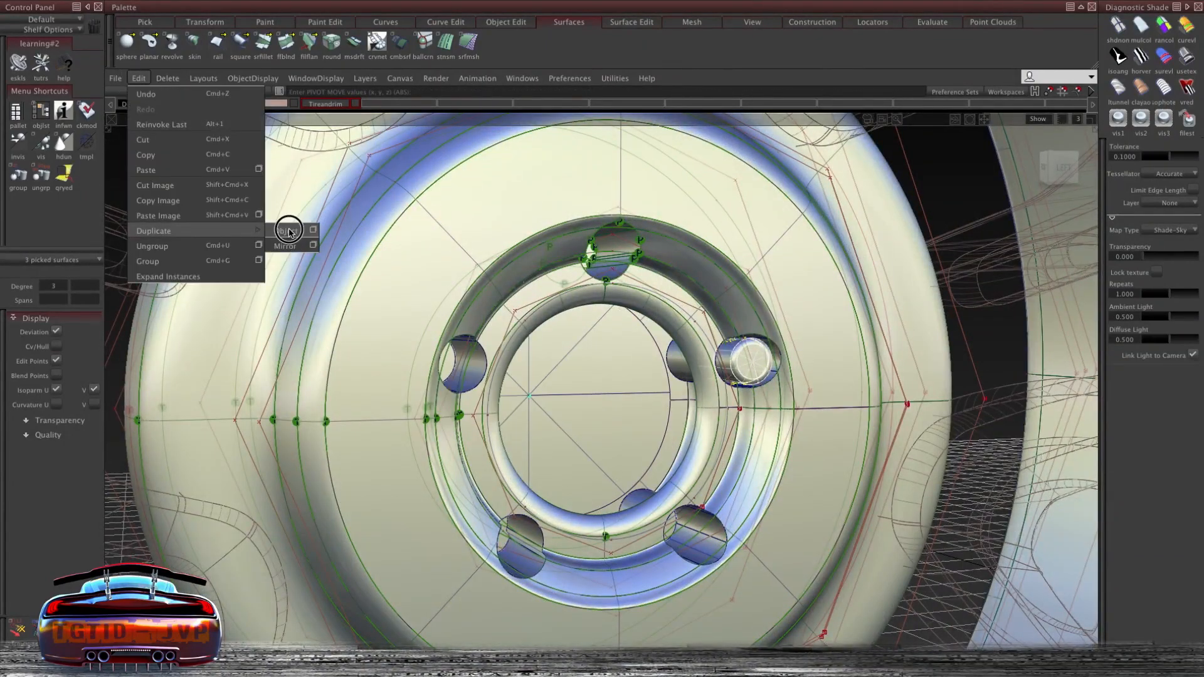
{"action": "left_click", "coordinate": [286, 231]}
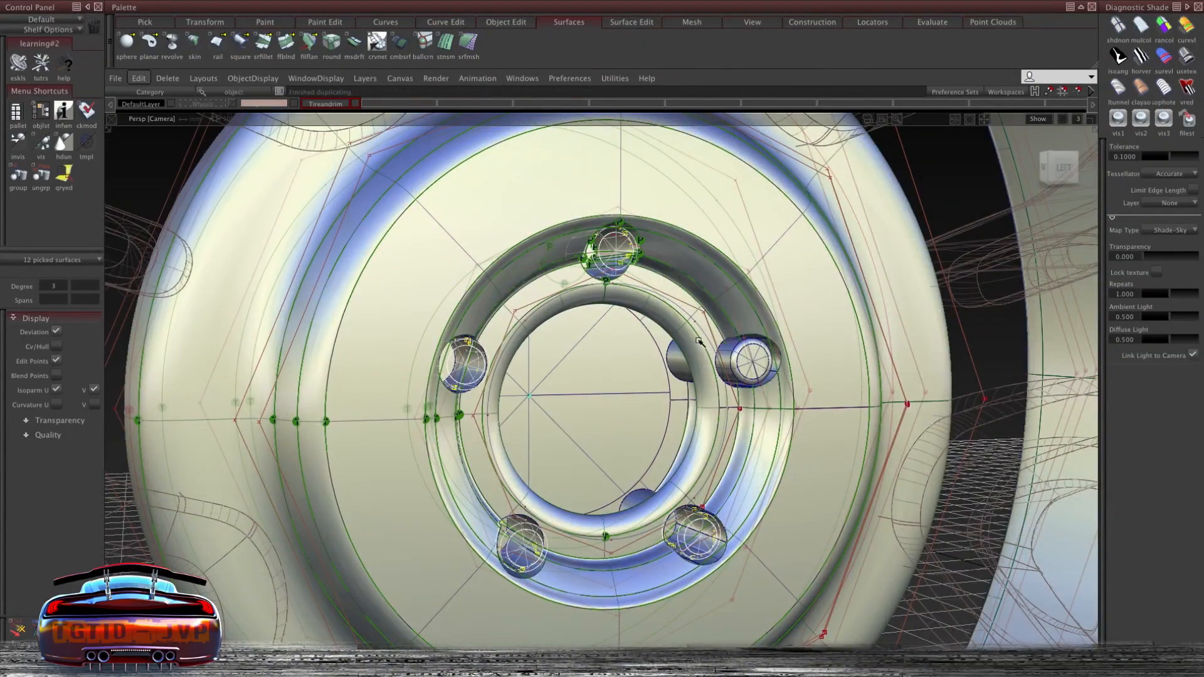
- Make the Spokes layer visible so the spokes show around the hub
{"action": "left_click_drag", "start_coordinate": [563, 297], "coordinate": [725, 269], "text": "alt+shift"}
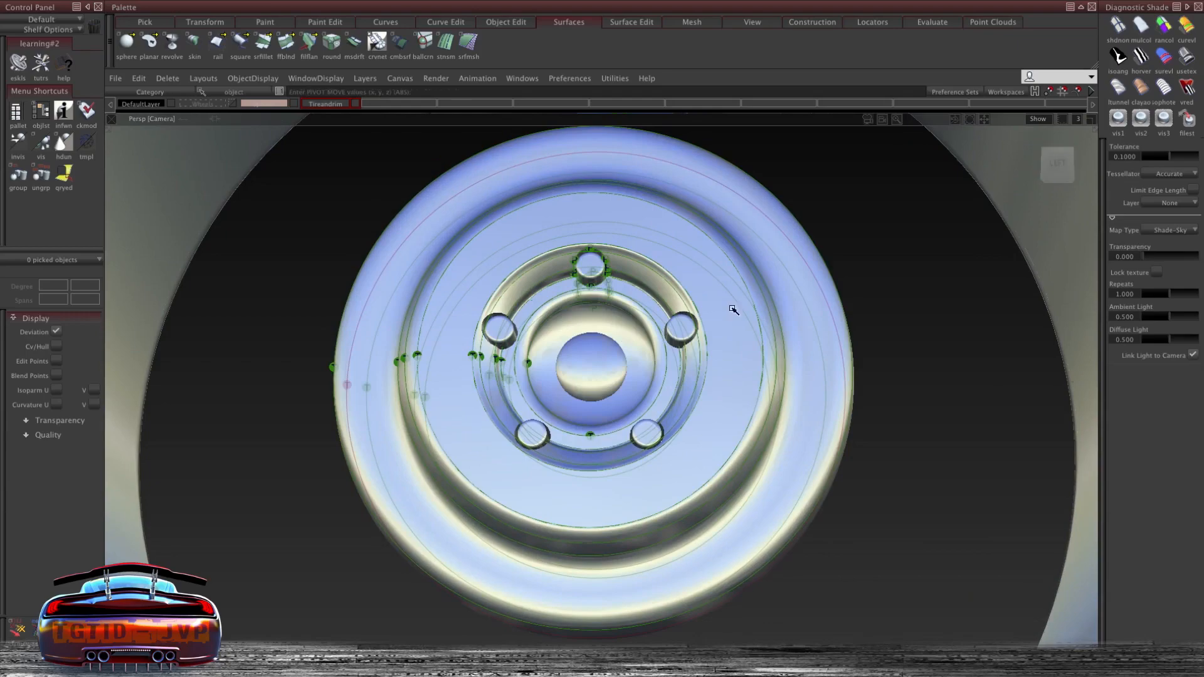
{"action": "right_click_drag", "start_coordinate": [734, 309], "coordinate": [717, 349], "text": "alt+shift"}
{"action": "left_click_drag", "start_coordinate": [717, 349], "coordinate": [880, 302], "text": "alt+shift"}
{"action": "right_click_drag", "start_coordinate": [880, 302], "coordinate": [807, 301], "text": "alt+shift"}
{"action": "left_click_drag", "start_coordinate": [806, 301], "coordinate": [696, 290], "text": "alt+shift"}
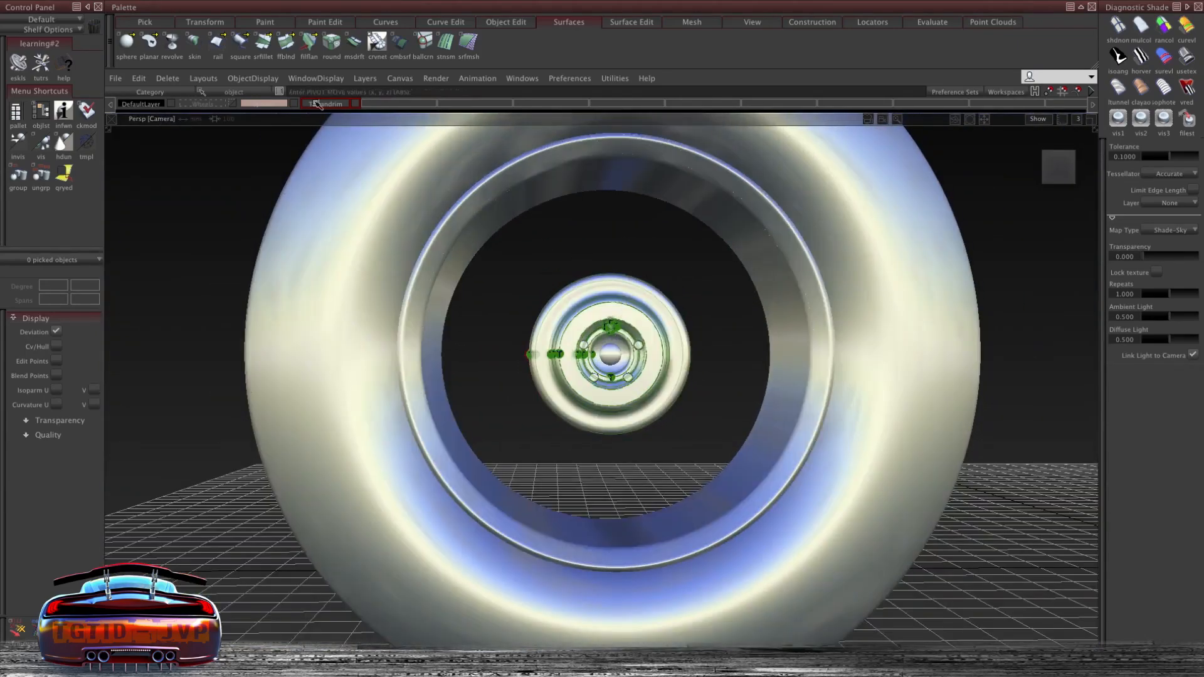
{"action": "left_click", "coordinate": [332, 176]}
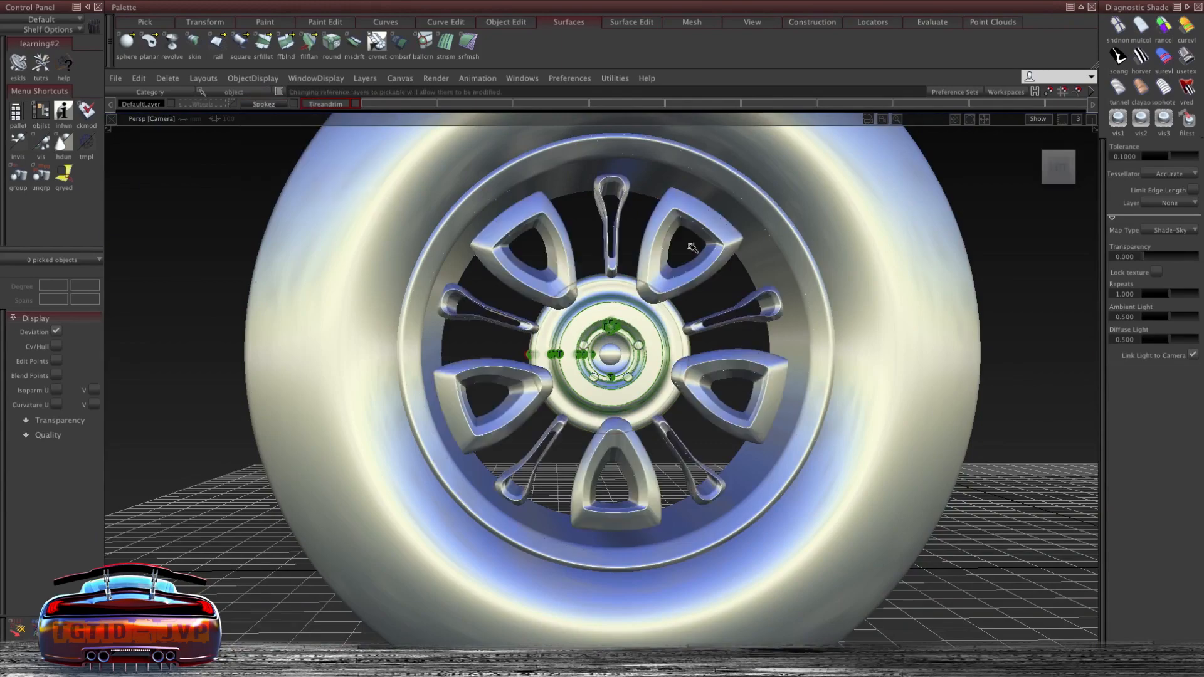
- Turn off the Deviation display option
{"action": "right_click_drag", "start_coordinate": [651, 241], "coordinate": [715, 269], "text": "alt+shift"}
{"action": "left_click_drag", "start_coordinate": [715, 269], "coordinate": [721, 301], "text": "alt+shift"}
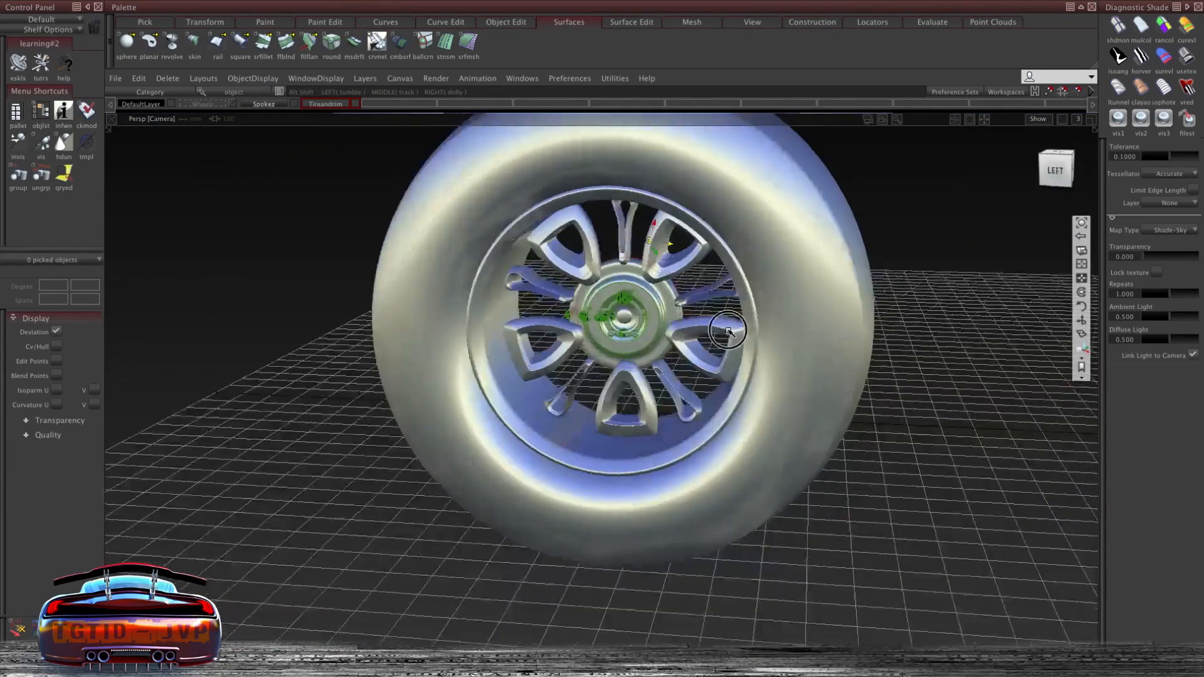
{"action": "right_click_drag", "start_coordinate": [721, 301], "coordinate": [841, 319], "text": "alt+shift"}
{"action": "left_click_drag", "start_coordinate": [840, 318], "coordinate": [251, 320], "text": "alt+shift"}
{"action": "left_click", "coordinate": [57, 332]}
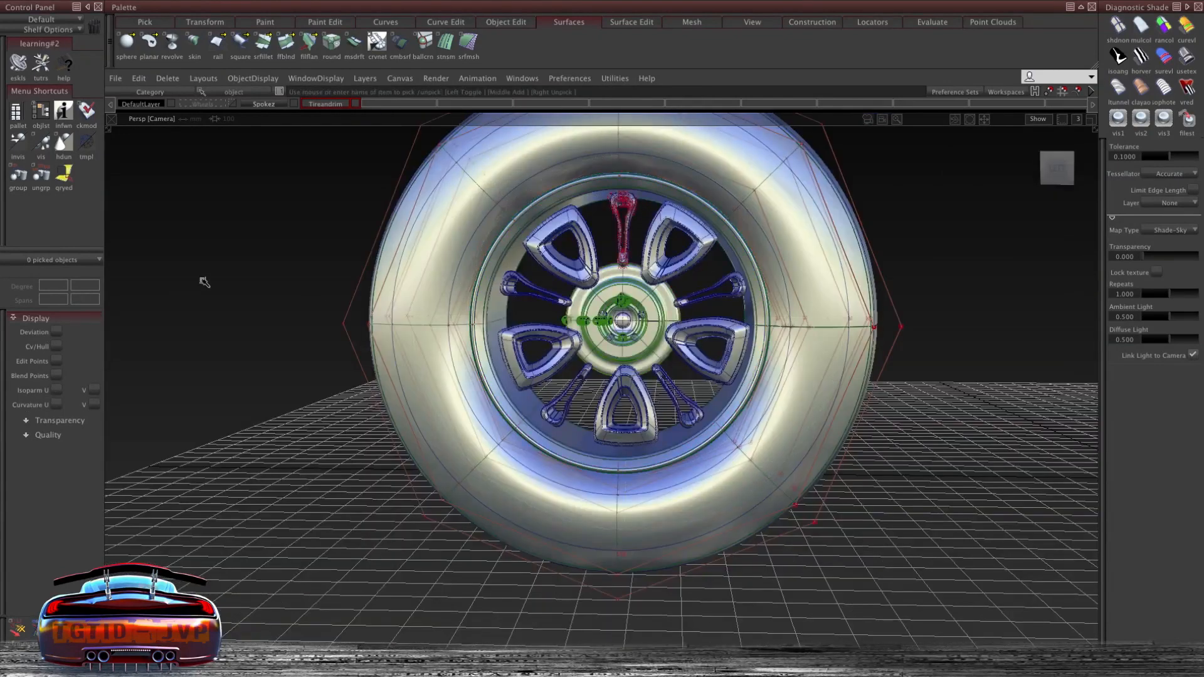
{"action": "left_click_drag", "start_coordinate": [204, 282], "coordinate": [232, 288], "text": "ctrl+shift"}
{"action": "left_click_drag", "start_coordinate": [752, 314], "coordinate": [533, 326], "text": "alt+shift"}
{"action": "middle_click_drag", "start_coordinate": [533, 326], "coordinate": [383, 351], "text": "alt+shift"}
{"action": "right_click_drag", "start_coordinate": [383, 351], "coordinate": [629, 368], "text": "alt+shift"}
{"action": "left_click_drag", "start_coordinate": [629, 368], "coordinate": [869, 350], "text": "alt+shift"}
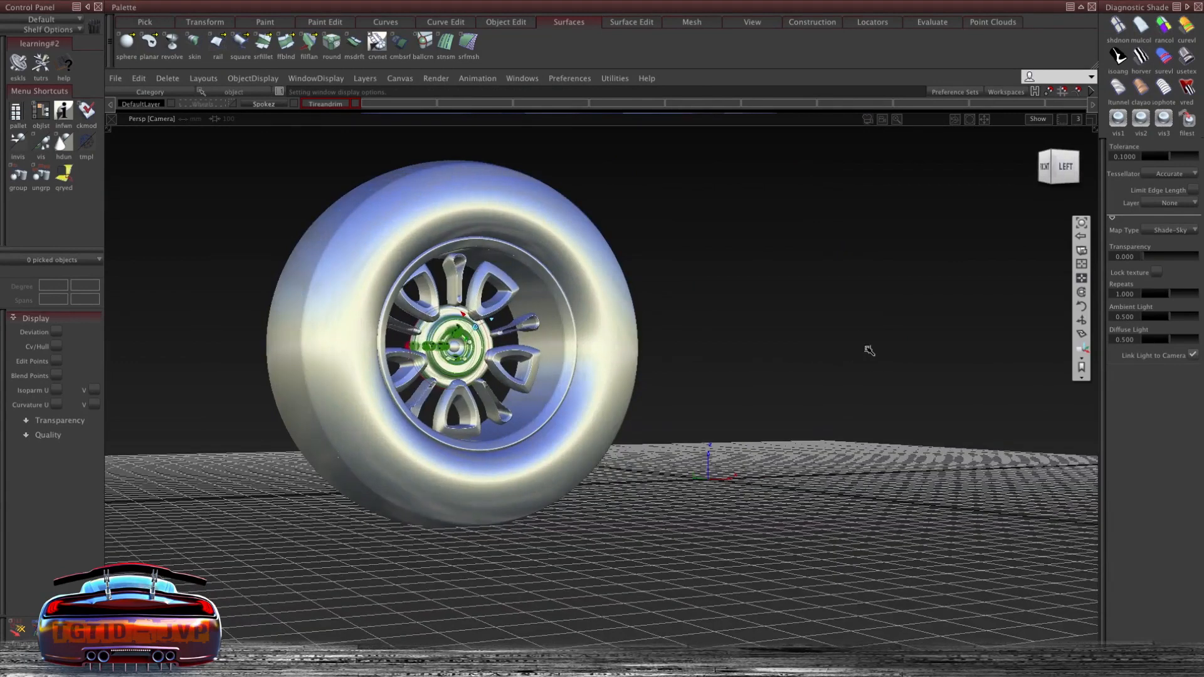
- Switch to the vis1 visual state, select the tire and open the Shaders and Lights window
{"action": "left_click", "coordinate": [1119, 118]}
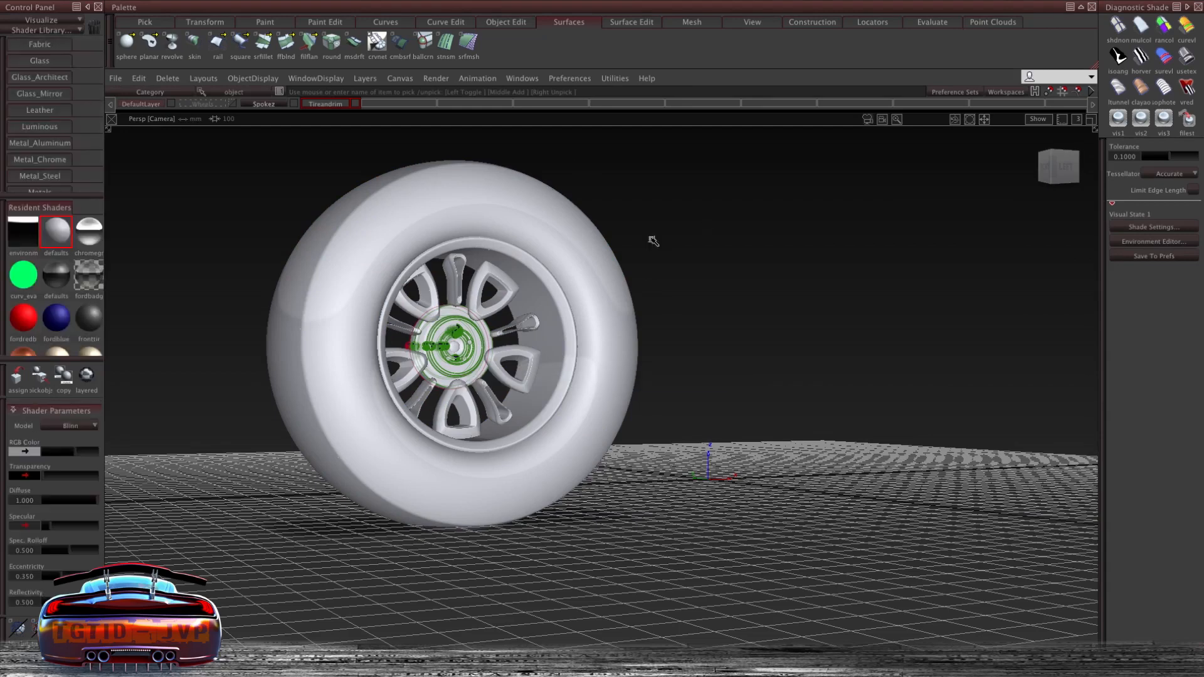
{"action": "left_click", "coordinate": [722, 208]}
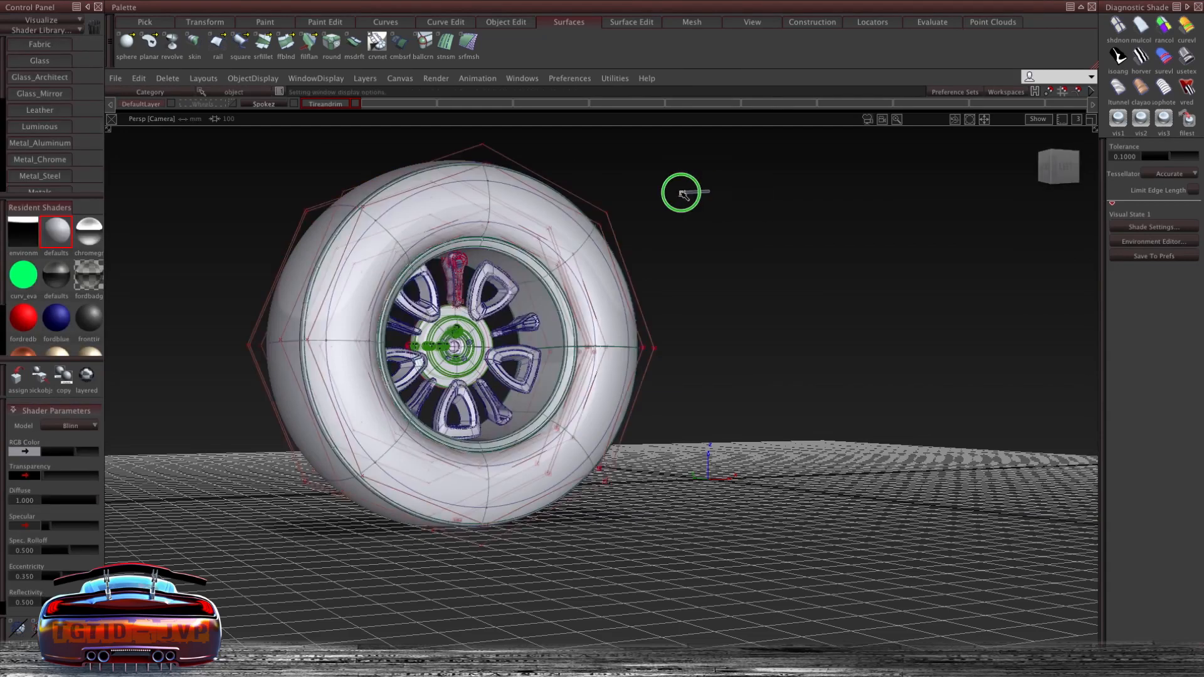
{"action": "left_click", "coordinate": [672, 194]}
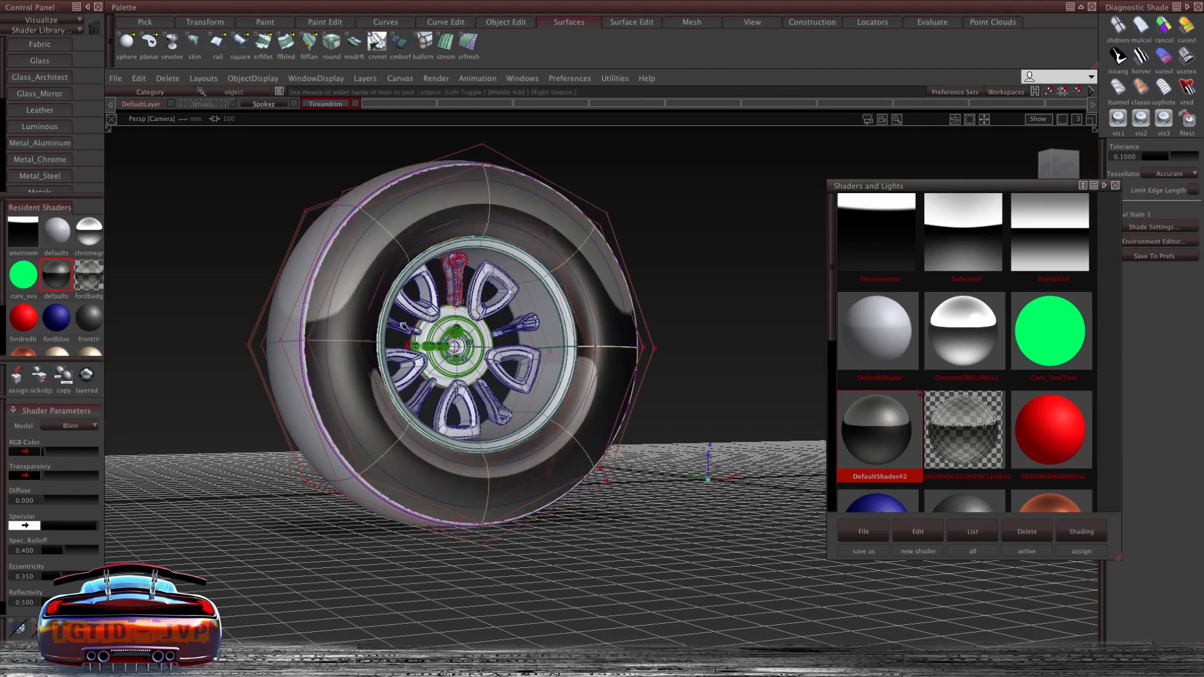
- Assign the FORDREDBADGEALL shader to the tire
{"action": "left_click", "coordinate": [1059, 449]}
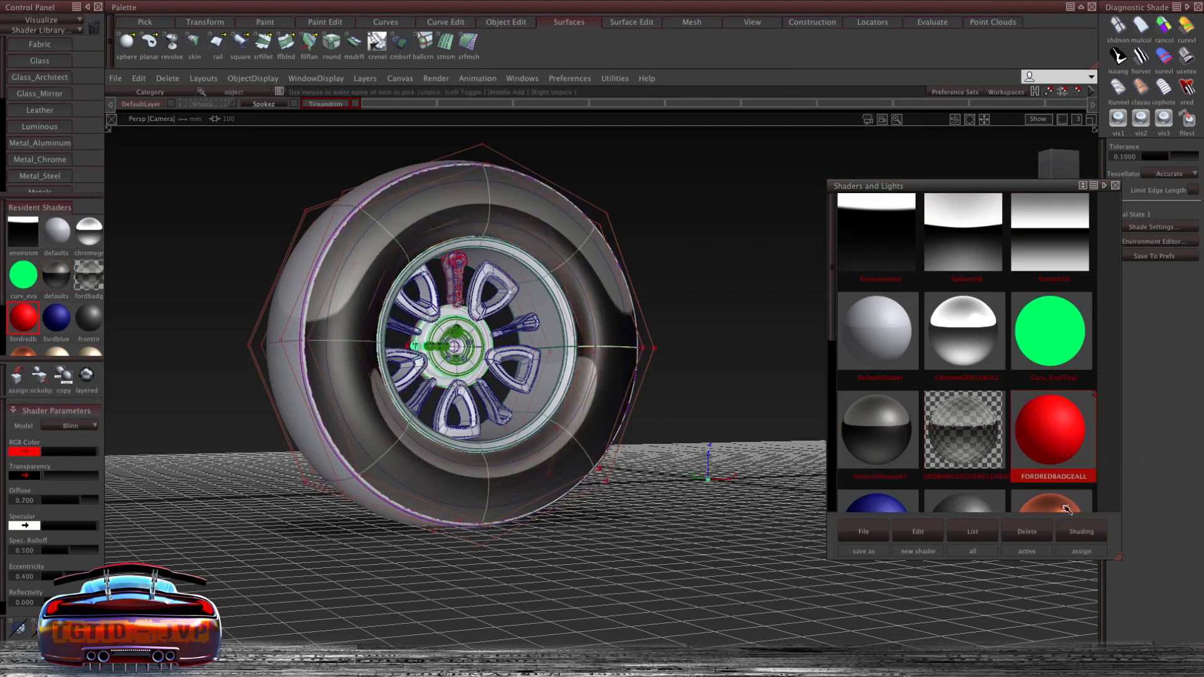
{"action": "left_click", "coordinate": [1081, 532]}
{"action": "left_click_drag", "start_coordinate": [442, 286], "coordinate": [407, 338], "text": "alt+shift"}
{"action": "scroll", "coordinate": [867, 381], "scroll_direction": "down", "scroll_amount": 2}
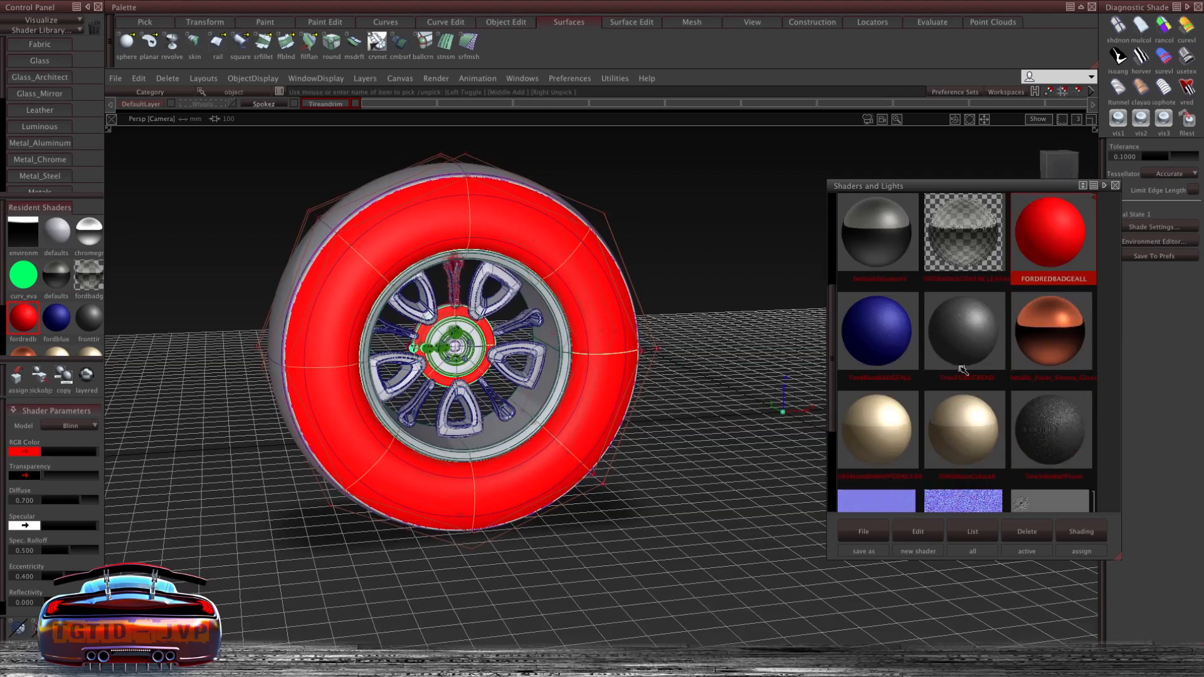
- Assign the FordBlueBADGEALL shader to the tire
{"action": "left_click", "coordinate": [875, 361]}
{"action": "left_click", "coordinate": [1084, 532]}
{"action": "left_click_drag", "start_coordinate": [653, 301], "coordinate": [514, 245], "text": "alt+shift"}
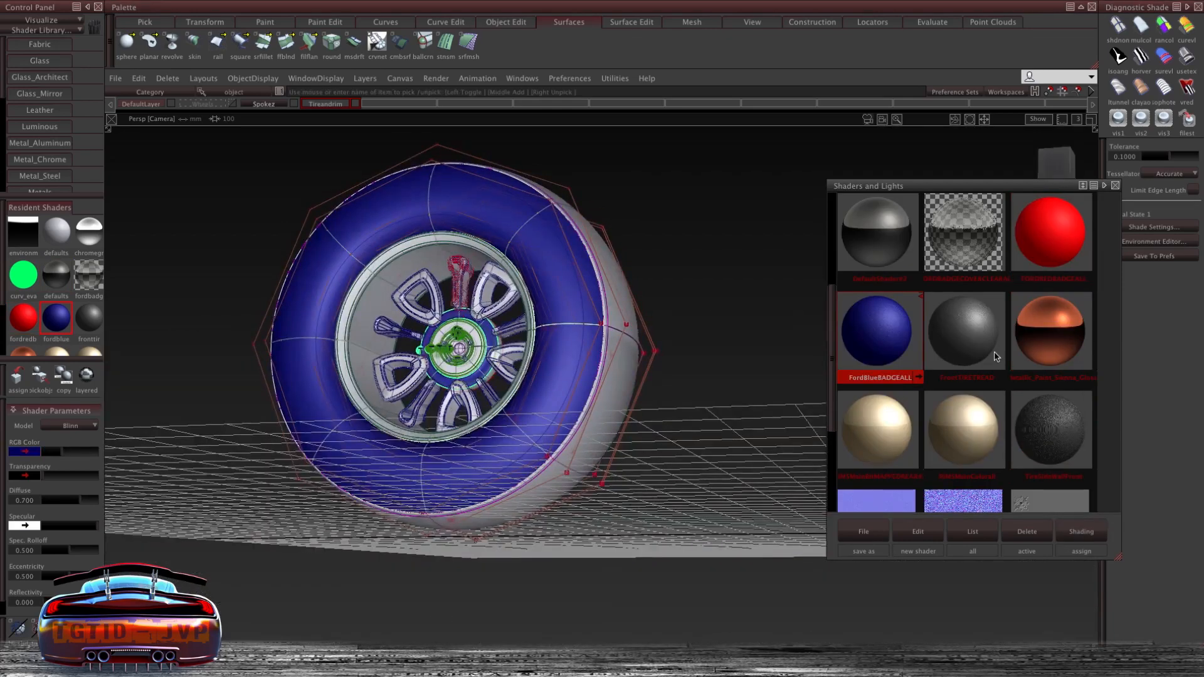
- Assign the dark grey shader to the tire
{"action": "left_click", "coordinate": [993, 359]}
{"action": "left_click", "coordinate": [1099, 528]}
{"action": "left_click_drag", "start_coordinate": [443, 292], "coordinate": [457, 285], "text": "alt+shift"}
{"action": "left_click_drag", "start_coordinate": [458, 285], "coordinate": [487, 389], "text": "ctrl+shift"}
{"action": "right_click_drag", "start_coordinate": [487, 388], "coordinate": [795, 316], "text": "alt+shift"}
{"action": "left_click_drag", "start_coordinate": [499, 280], "coordinate": [551, 280], "text": "ctrl+shift"}
{"action": "left_click", "coordinate": [881, 329]}
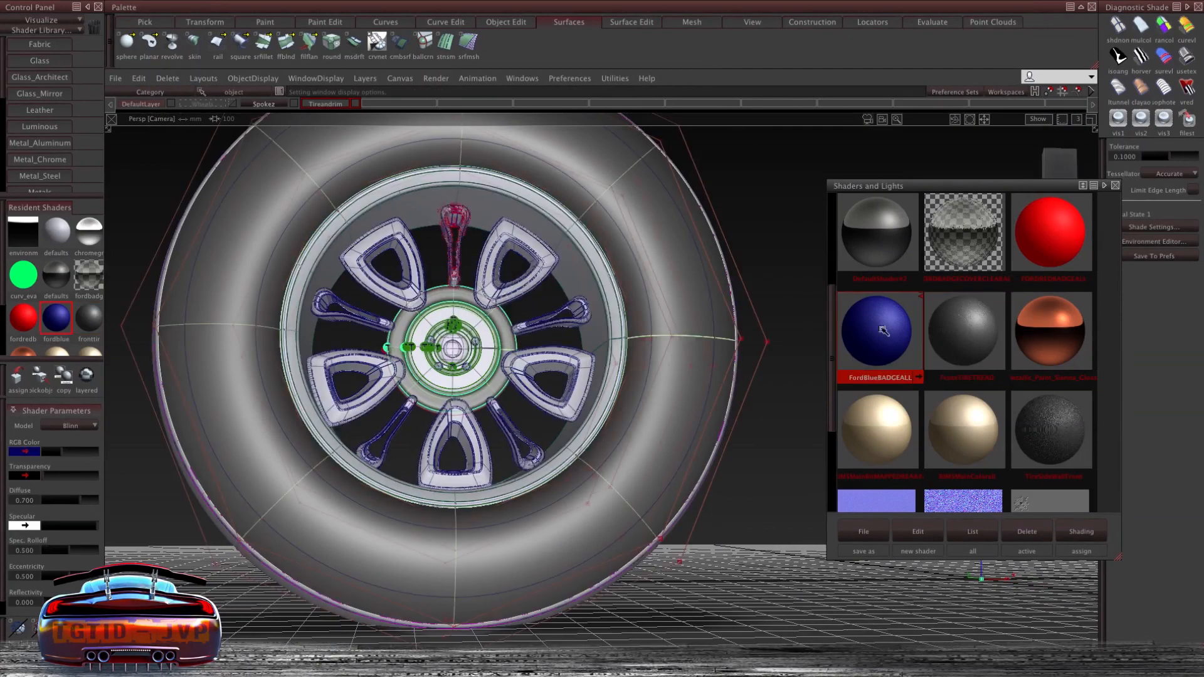
- Select the inner walls of the five spoke openings and assign them the Metallic_Paint_Sienna_Gloss shader
{"action": "left_click_drag", "start_coordinate": [492, 308], "coordinate": [436, 203], "text": "ctrl+shift"}
{"action": "right_click_drag", "start_coordinate": [493, 311], "coordinate": [492, 288], "text": "alt+shift"}
{"action": "left_click", "coordinate": [459, 261]}
{"action": "left_click", "coordinate": [189, 300]}
{"action": "left_click", "coordinate": [167, 328]}
{"action": "left_click", "coordinate": [570, 594]}
{"action": "left_click", "coordinate": [601, 602]}
{"action": "right_click_drag", "start_coordinate": [765, 587], "coordinate": [561, 591], "text": "alt+shift"}
{"action": "middle_click_drag", "start_coordinate": [561, 591], "coordinate": [404, 431], "text": "alt+shift"}
{"action": "right_click_drag", "start_coordinate": [369, 449], "coordinate": [368, 429], "text": "alt+shift"}
{"action": "left_click", "coordinate": [369, 428]}
{"action": "left_click", "coordinate": [349, 449]}
{"action": "left_click", "coordinate": [552, 528]}
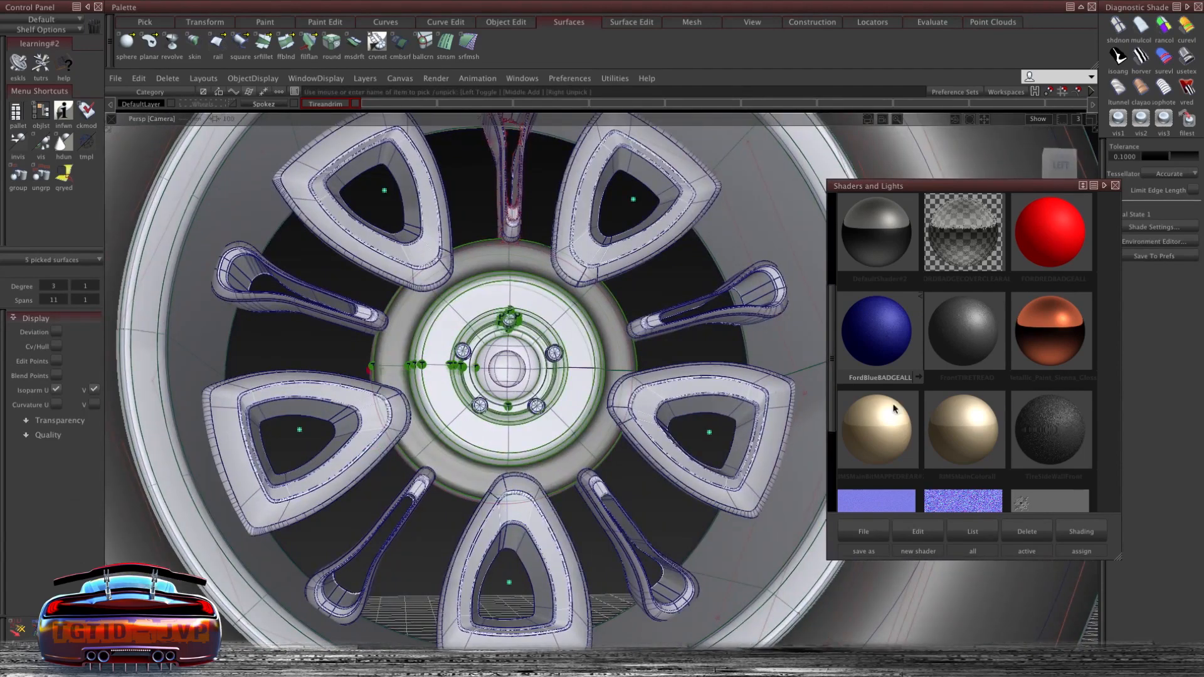
{"action": "left_click", "coordinate": [1034, 362]}
{"action": "left_click", "coordinate": [1064, 527]}
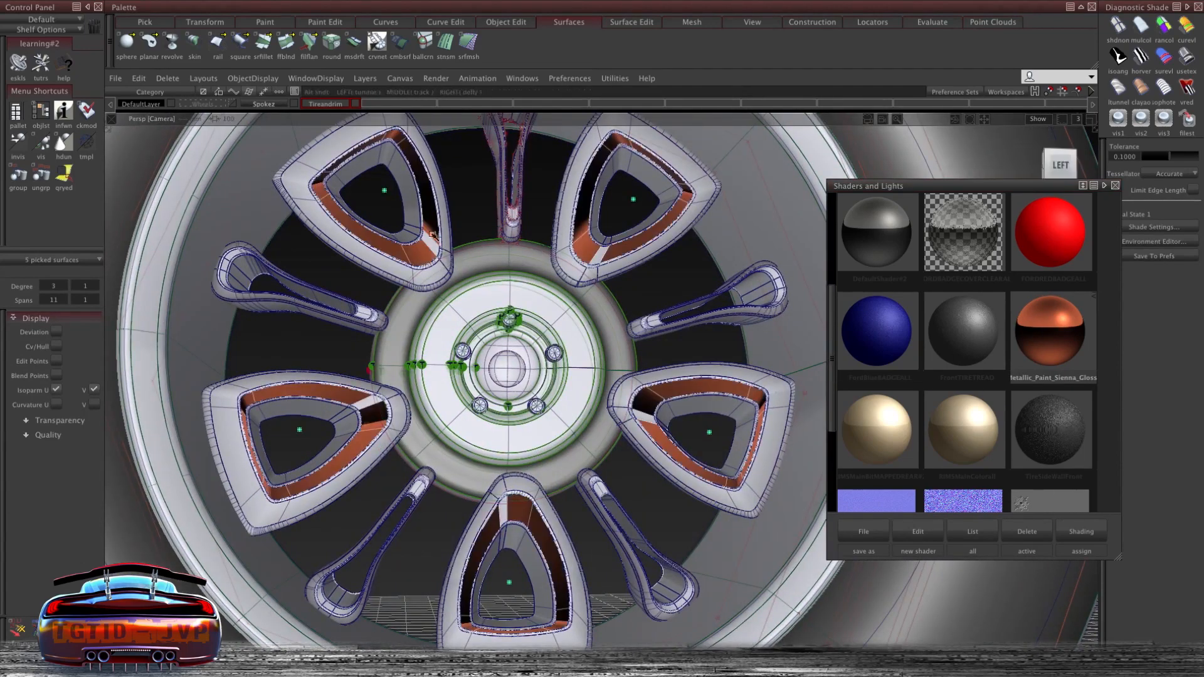
- Examine the shaded spokes and hub up close
{"action": "right_click_drag", "start_coordinate": [433, 234], "coordinate": [433, 257], "text": "alt+shift"}
{"action": "left_click_drag", "start_coordinate": [433, 257], "coordinate": [435, 308], "text": "alt+shift"}
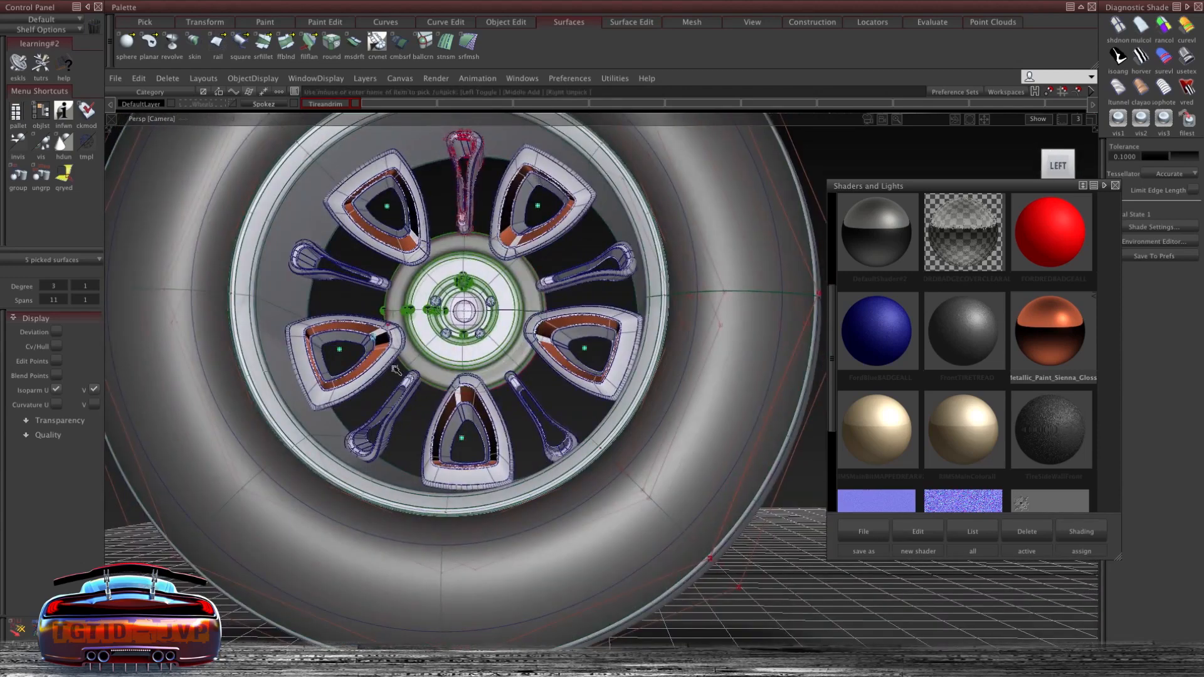
{"action": "right_click_drag", "start_coordinate": [395, 370], "coordinate": [390, 327], "text": "alt+shift"}
{"action": "middle_click_drag", "start_coordinate": [670, 437], "coordinate": [474, 314], "text": "alt+shift"}
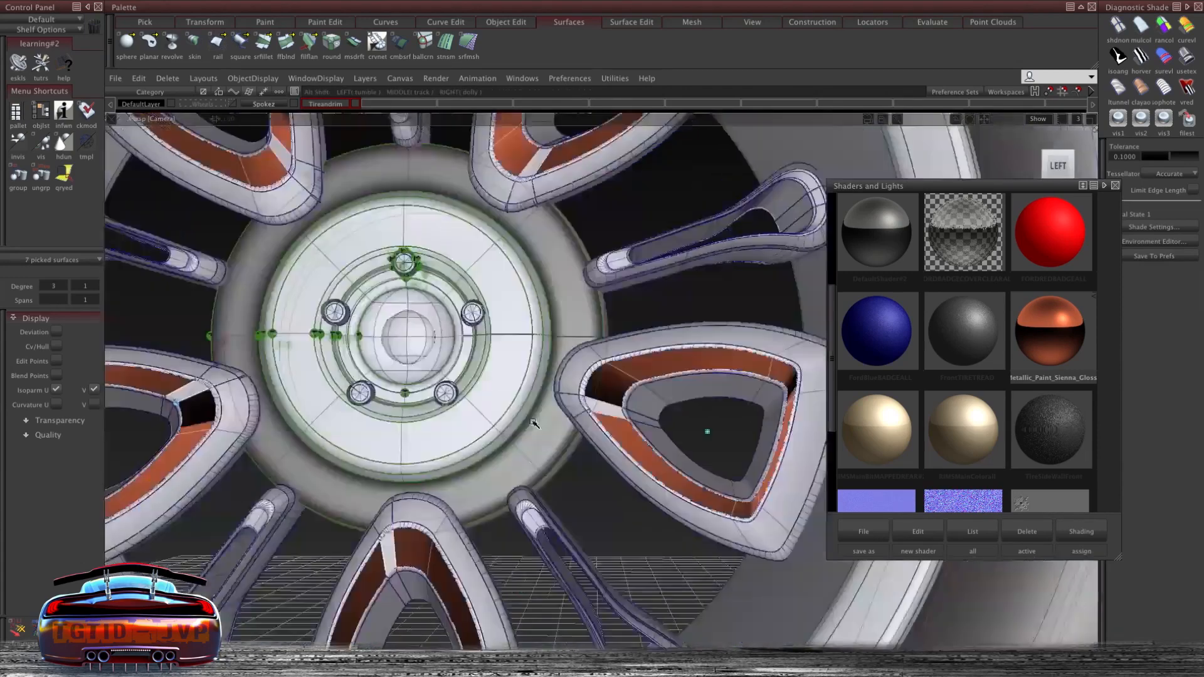
{"action": "middle_click_drag", "start_coordinate": [544, 196], "coordinate": [553, 312], "text": "alt+shift"}
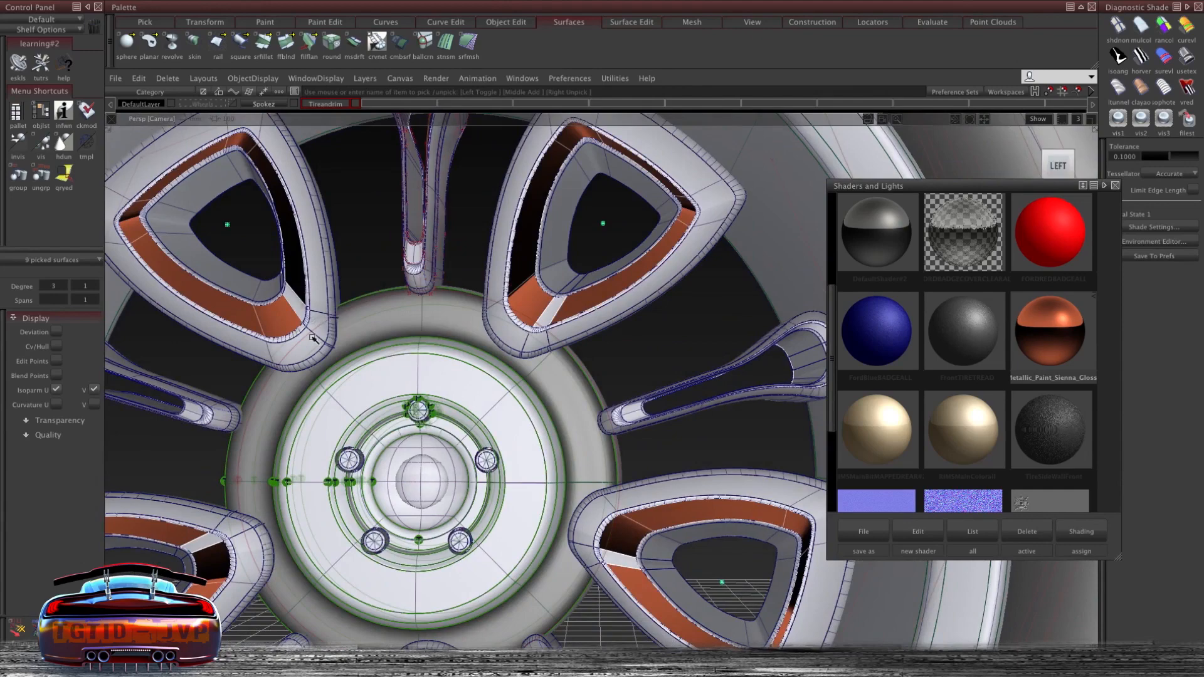
{"action": "right_click_drag", "start_coordinate": [312, 338], "coordinate": [258, 269], "text": "alt+shift"}
{"action": "left_click", "coordinate": [258, 269]}
{"action": "right_click_drag", "start_coordinate": [282, 201], "coordinate": [453, 338], "text": "alt+shift"}
{"action": "left_click_drag", "start_coordinate": [419, 258], "coordinate": [418, 242], "text": "ctrl+shift"}
{"action": "right_click_drag", "start_coordinate": [416, 260], "coordinate": [467, 260], "text": "ctrl+shift"}
{"action": "left_click_drag", "start_coordinate": [611, 289], "coordinate": [382, 200], "text": "alt+shift"}
{"action": "right_click_drag", "start_coordinate": [393, 217], "coordinate": [597, 368], "text": "alt+shift"}
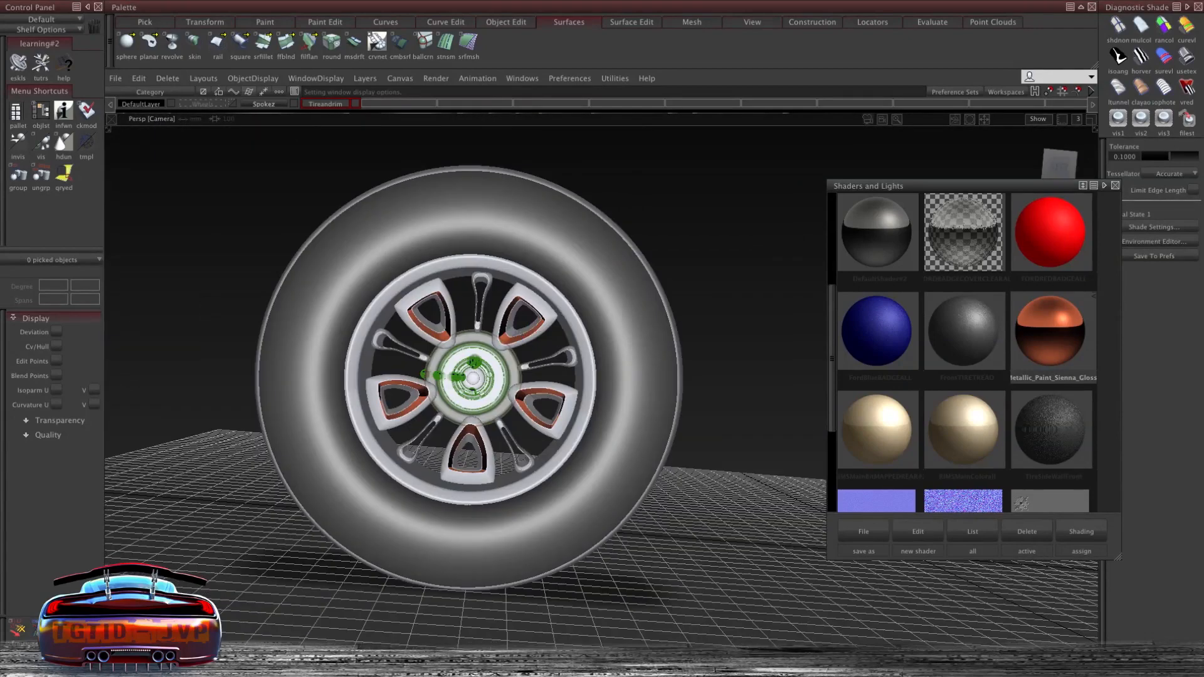
- Switch the viewport back to diagnostic shading and close the Shaders and Lights window
{"action": "left_click", "coordinate": [1187, 56]}
{"action": "left_click", "coordinate": [1059, 159]}
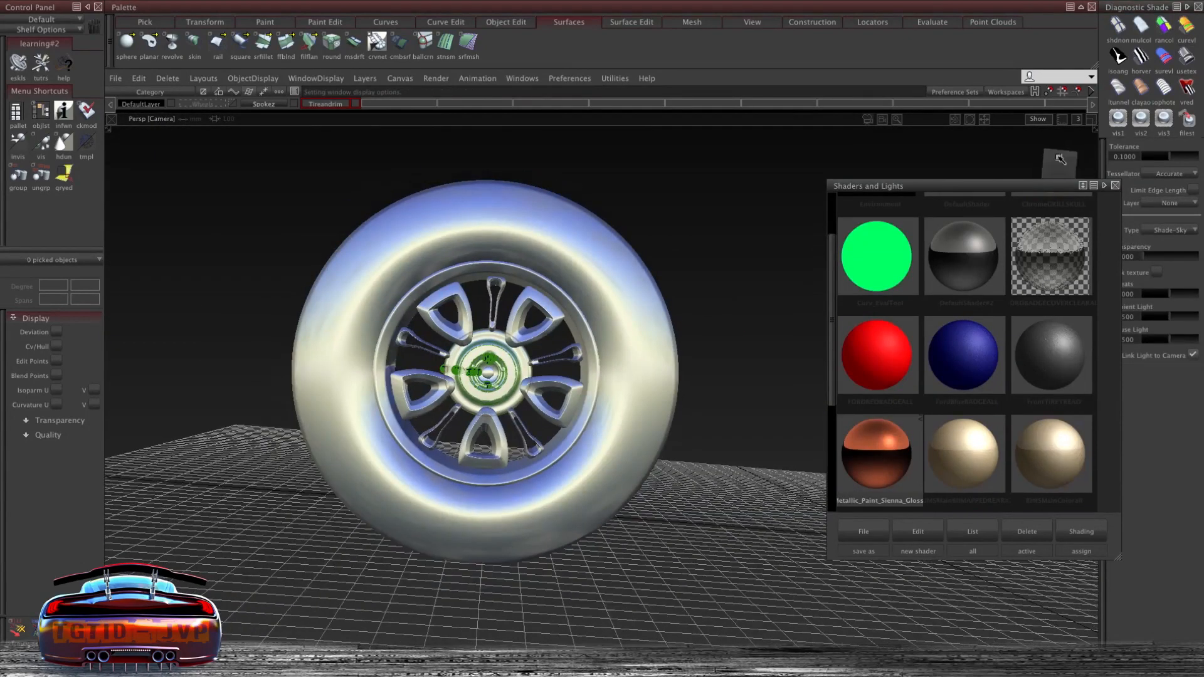
{"action": "left_click", "coordinate": [1116, 185]}
{"action": "left_click", "coordinate": [1058, 167]}
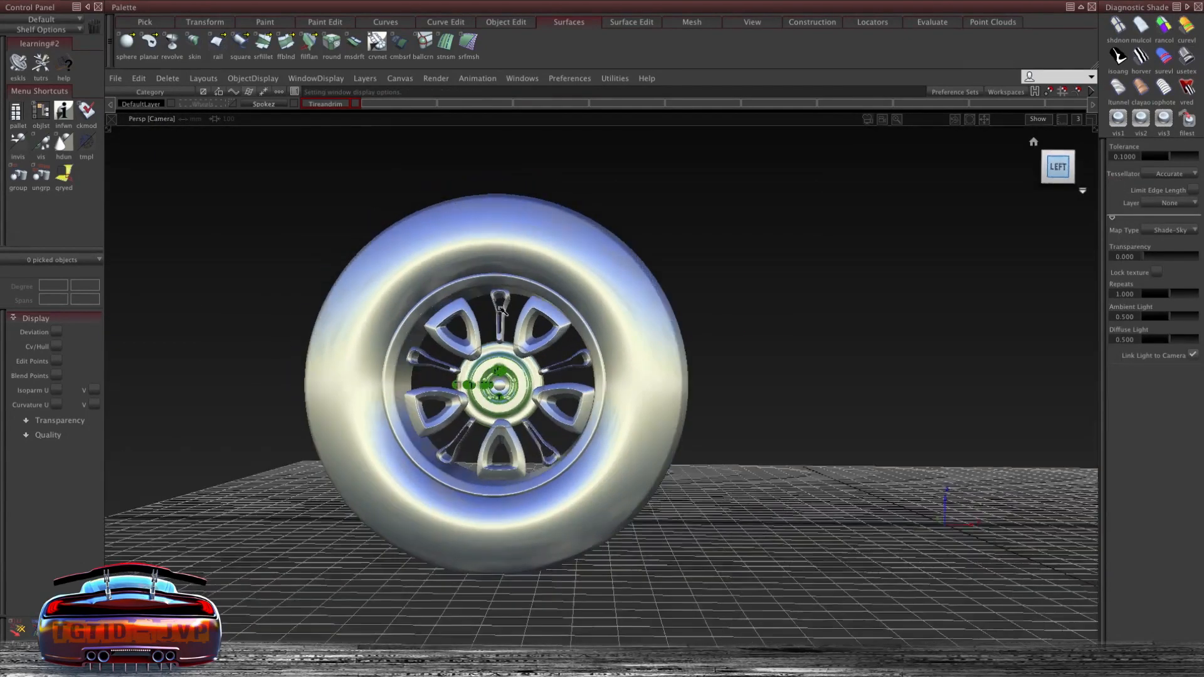
{"action": "left_click_drag", "start_coordinate": [607, 319], "coordinate": [655, 332], "text": "alt+shift"}
{"action": "middle_click_drag", "start_coordinate": [685, 197], "coordinate": [616, 180], "text": "alt+shift"}
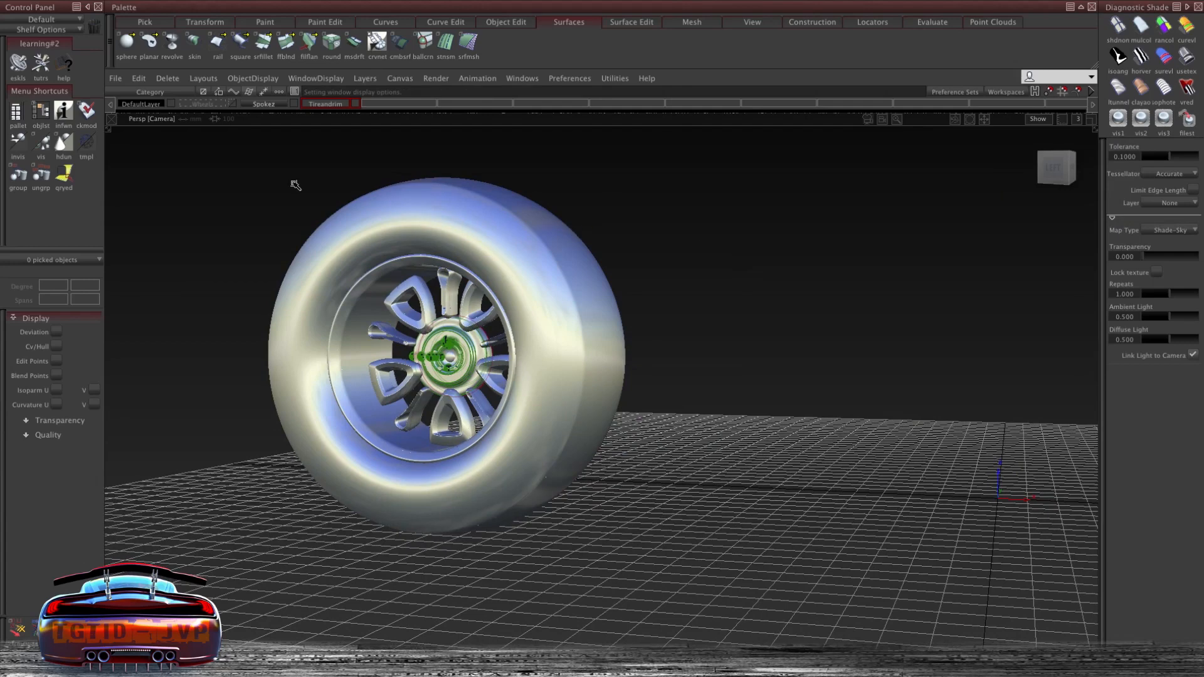
{"action": "mouse_move", "coordinate": [1054, 224]}
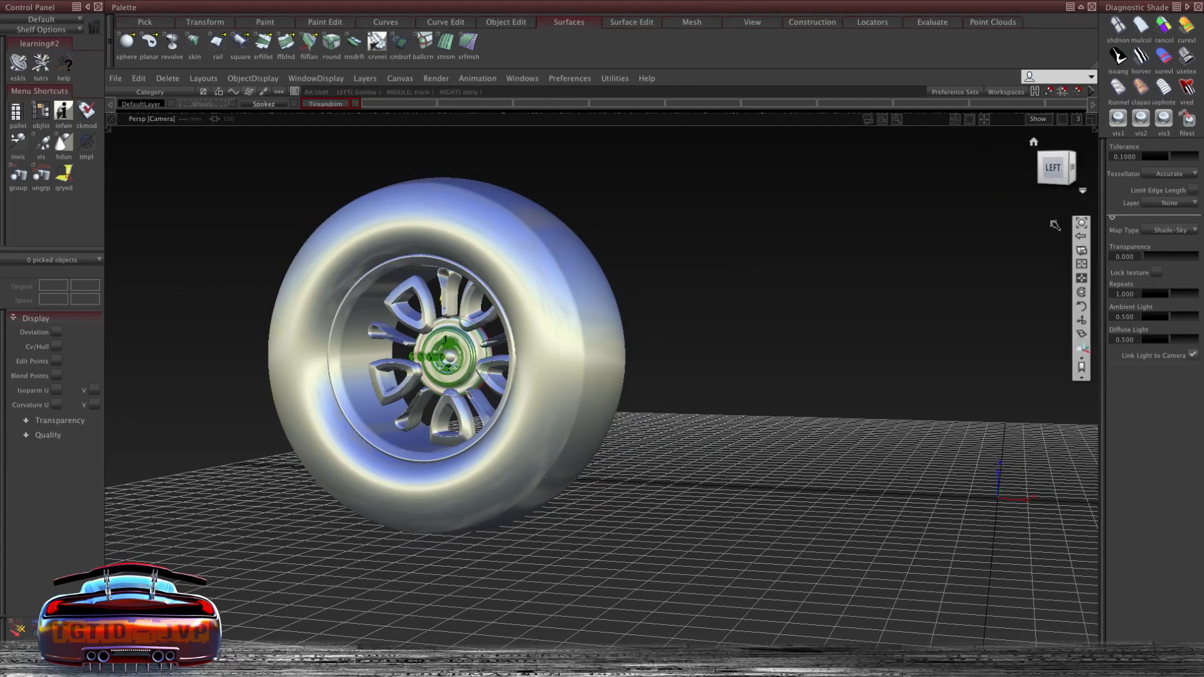
{"action": "left_click_drag", "start_coordinate": [653, 167], "coordinate": [597, 180], "text": "ctrl+shift"}
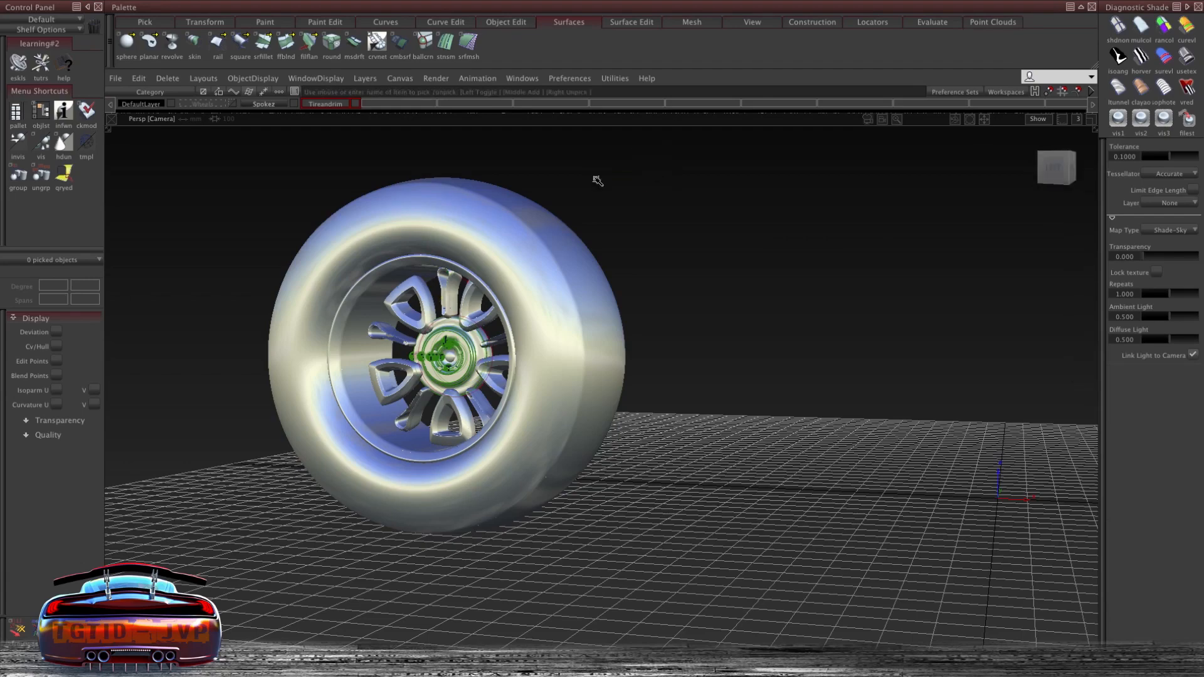